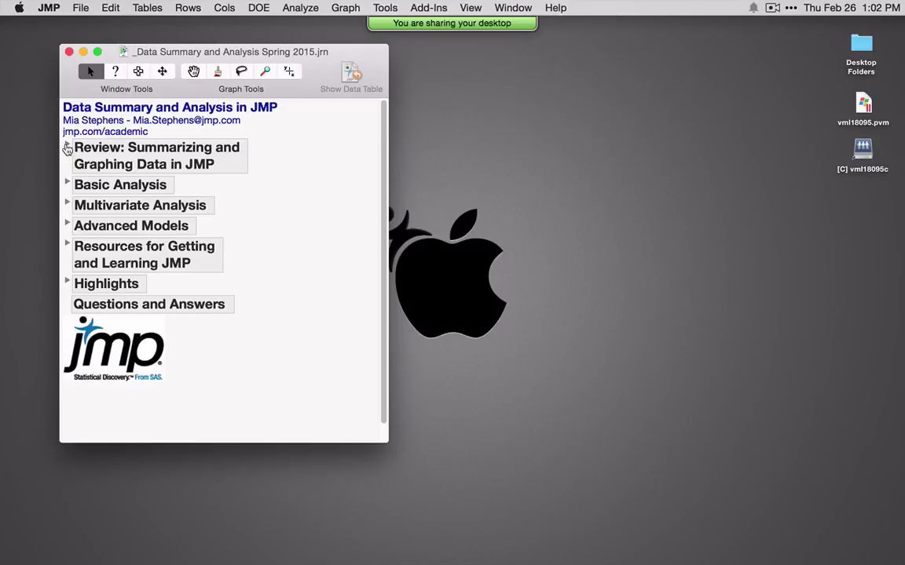
# Step: Expand the Review: Summarizing and Graphing Data section of the journal and open the US Demographics data table
pyautogui.click(67, 146)
pyautogui.moveTo(257, 53); pyautogui.dragTo(236, 70)
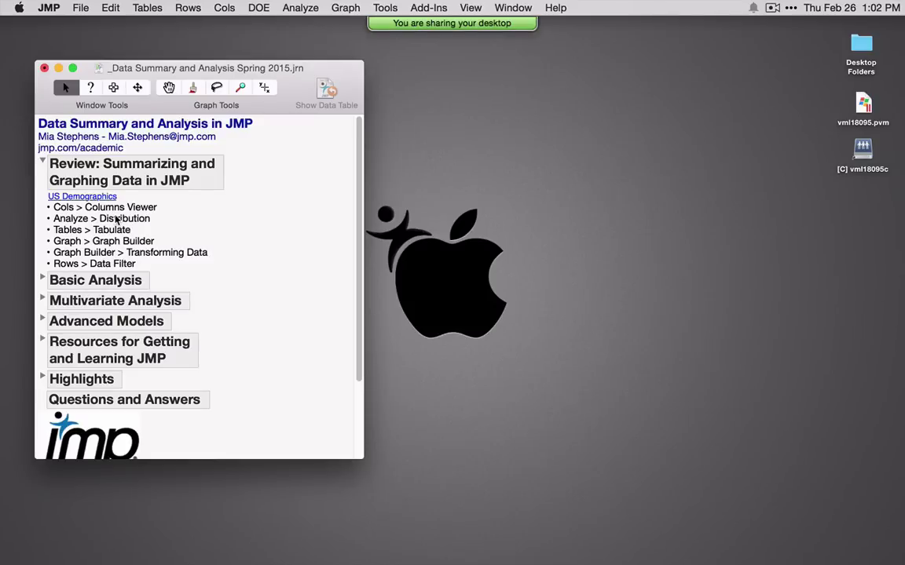
pyautogui.click(558, 8)
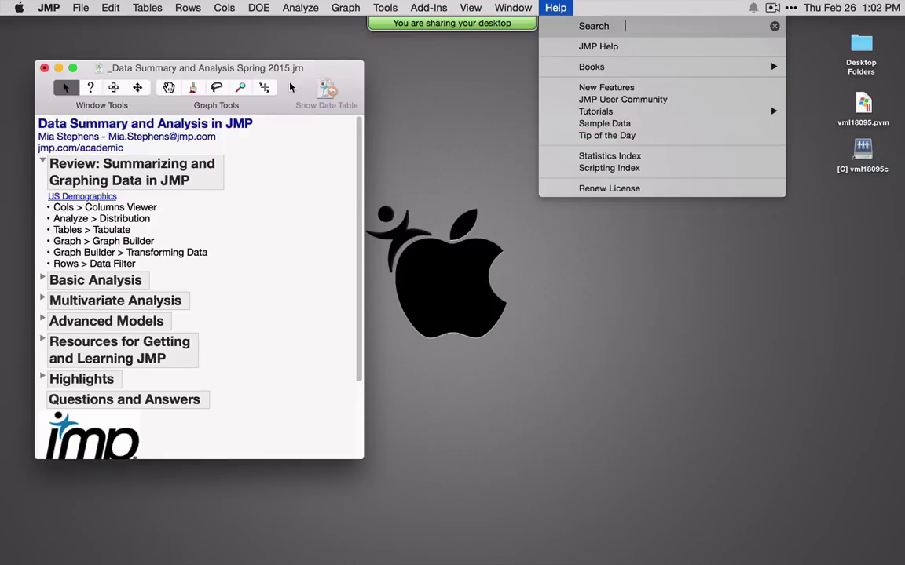
pyautogui.click(249, 70)
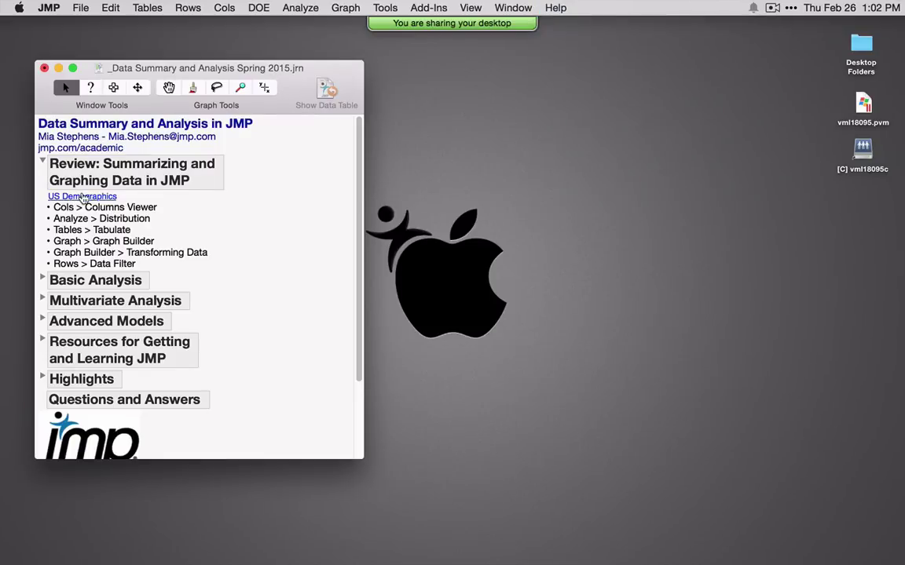
pyautogui.click(84, 197)
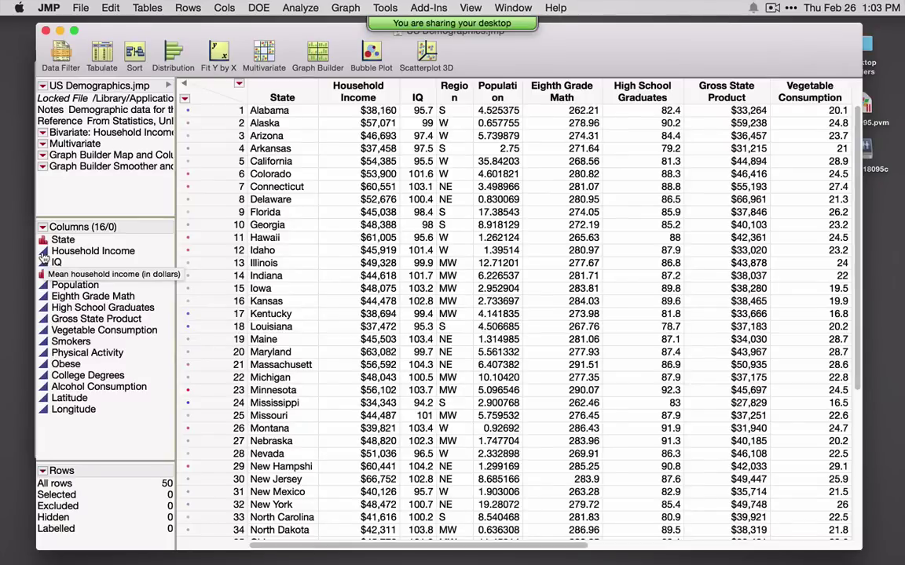
# Step: Change the modeling type of the Household Income column to Ordinal and back to Continuous
pyautogui.click(44, 252)
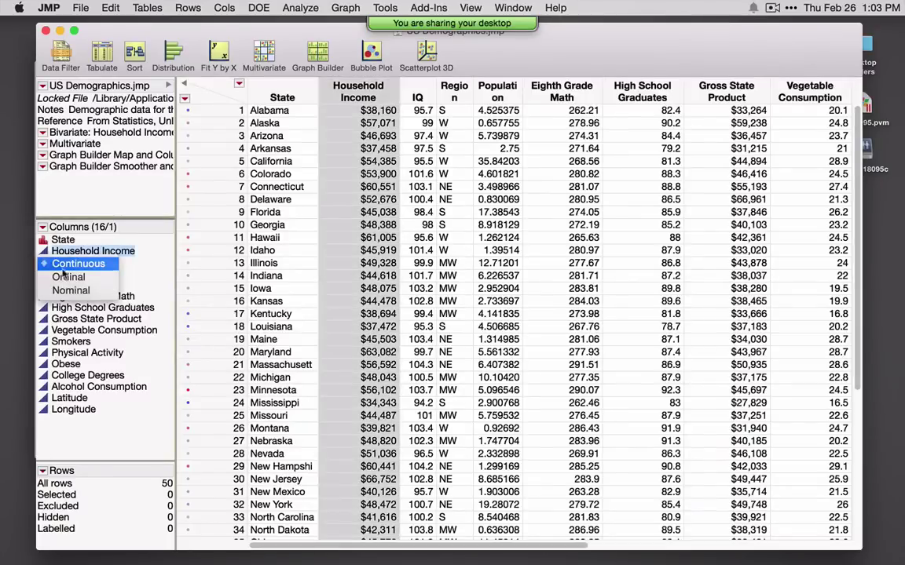
pyautogui.click(52, 266)
pyautogui.click(43, 252)
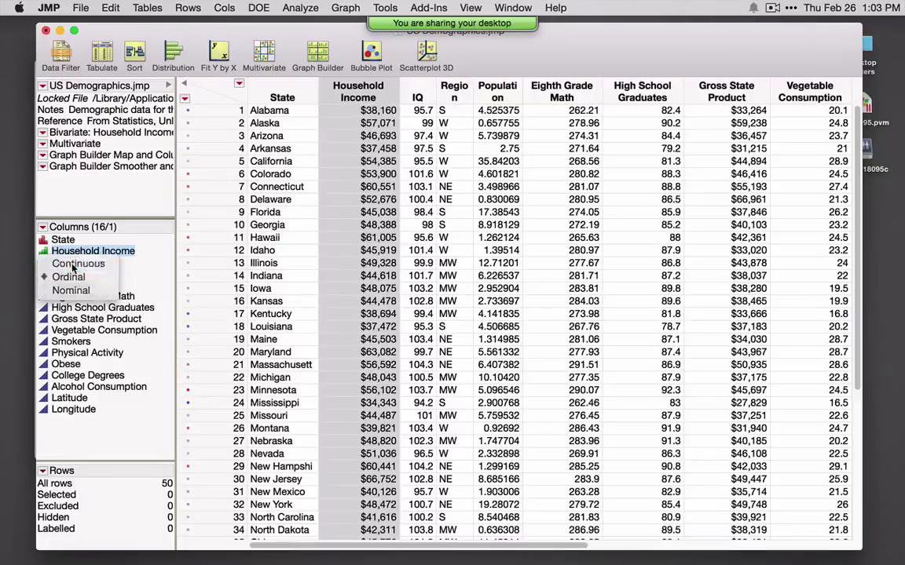
pyautogui.click(71, 264)
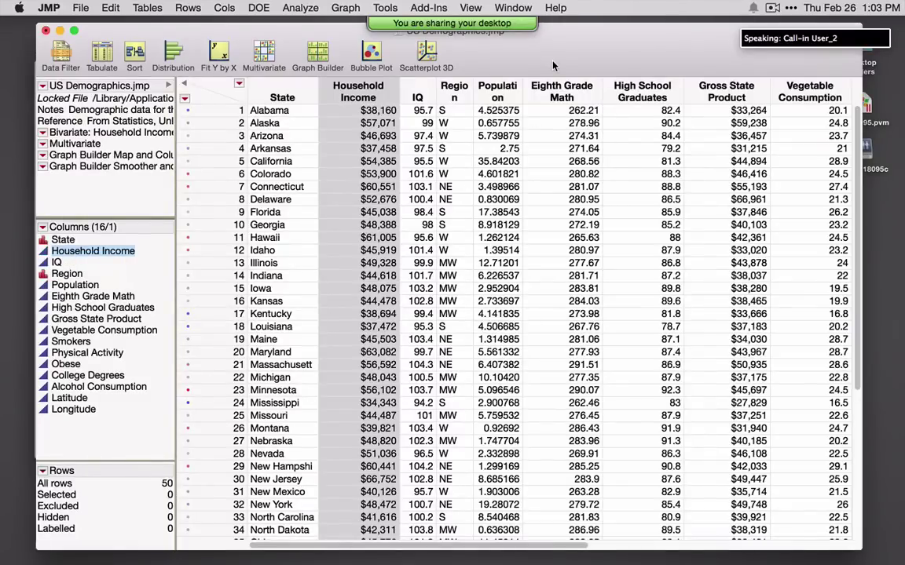
# Step: Show summary statistics with quartiles for all 16 columns in the Columns Viewer, examine them and close the viewer
pyautogui.moveTo(552, 66); pyautogui.dragTo(556, 66)
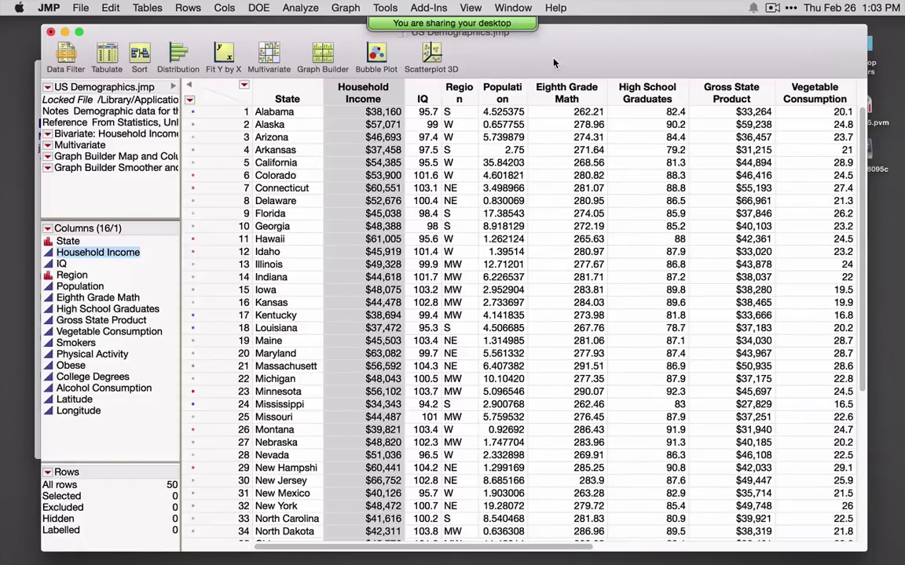
pyautogui.click(224, 7)
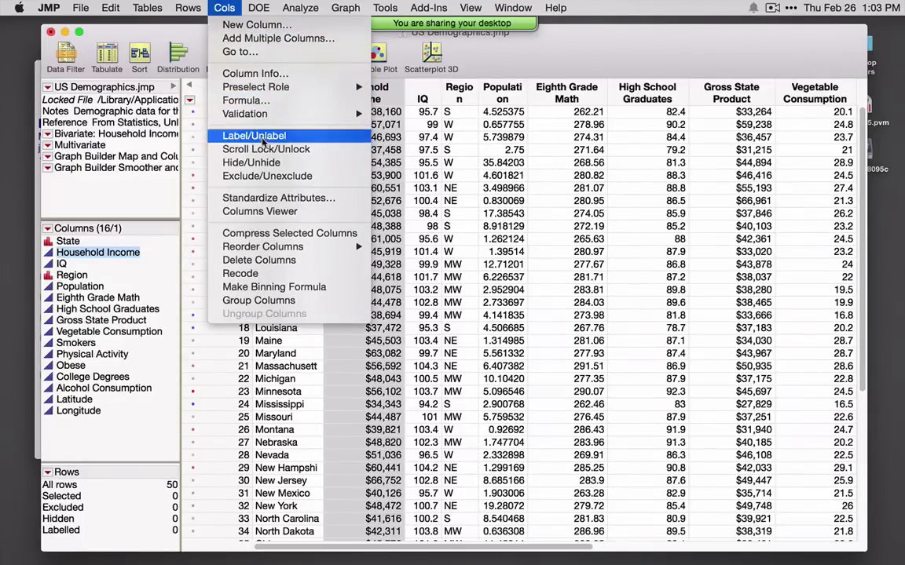
pyautogui.click(292, 212)
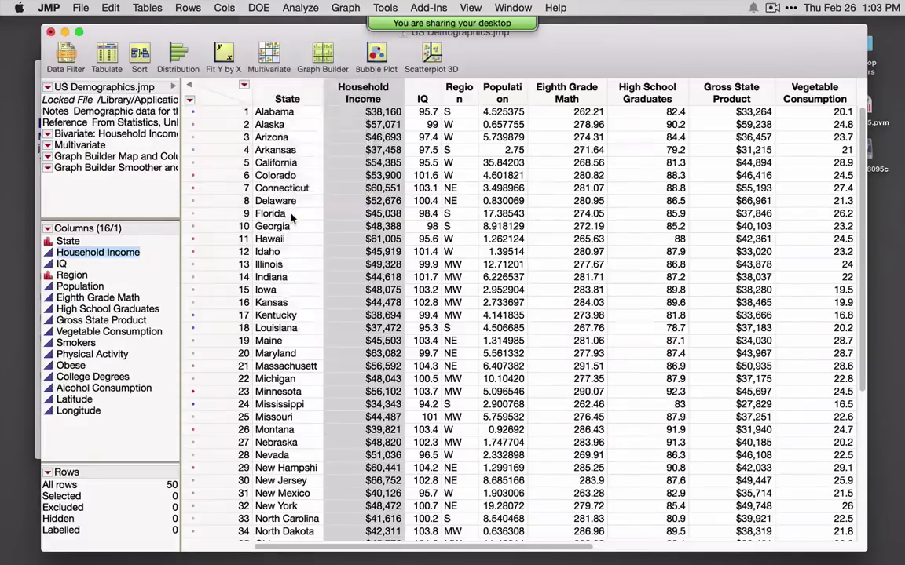
pyautogui.moveTo(488, 93); pyautogui.dragTo(397, 80)
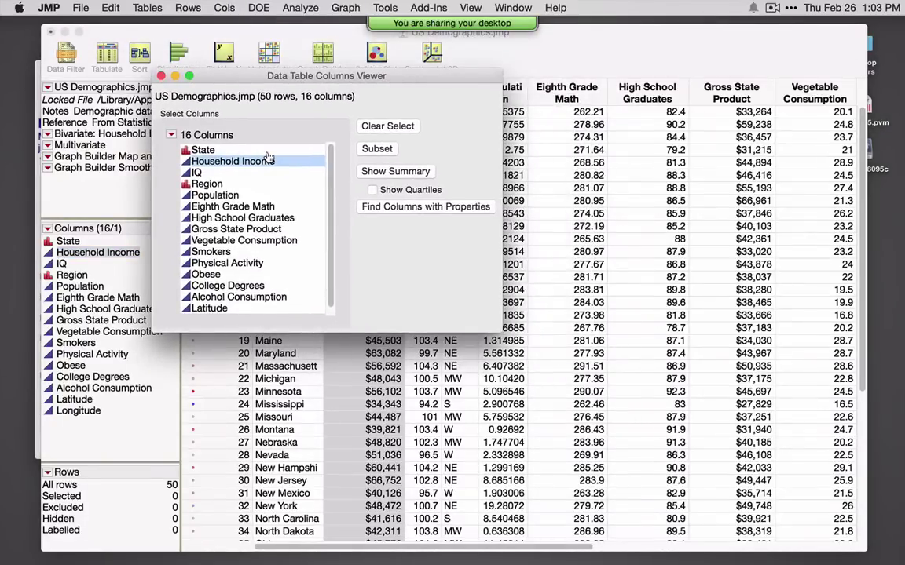
pyautogui.moveTo(202, 150); pyautogui.dragTo(277, 329)
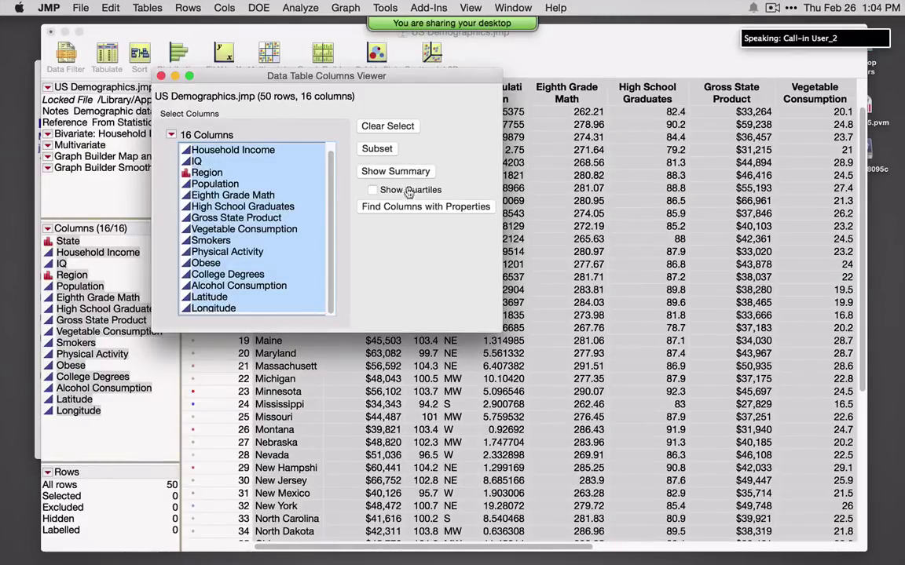
pyautogui.click(373, 190)
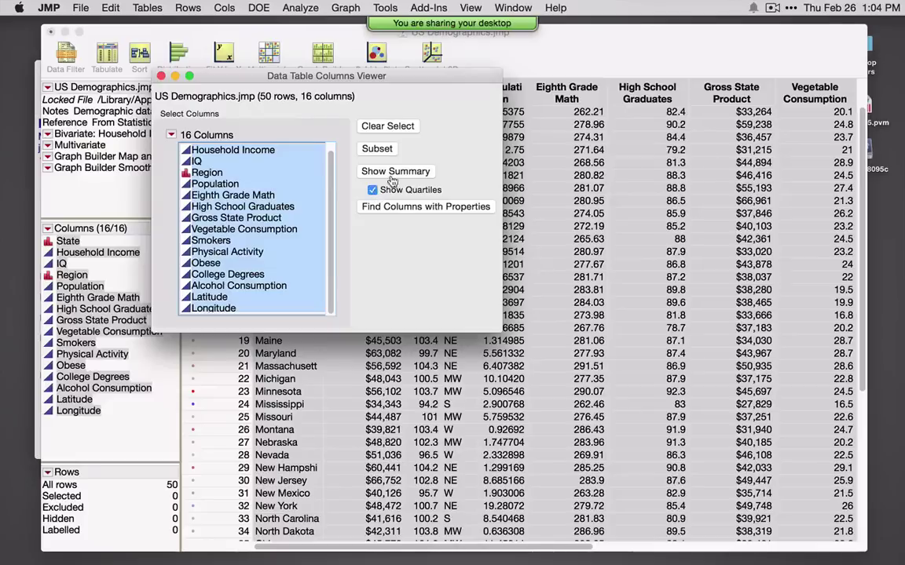
pyautogui.click(395, 172)
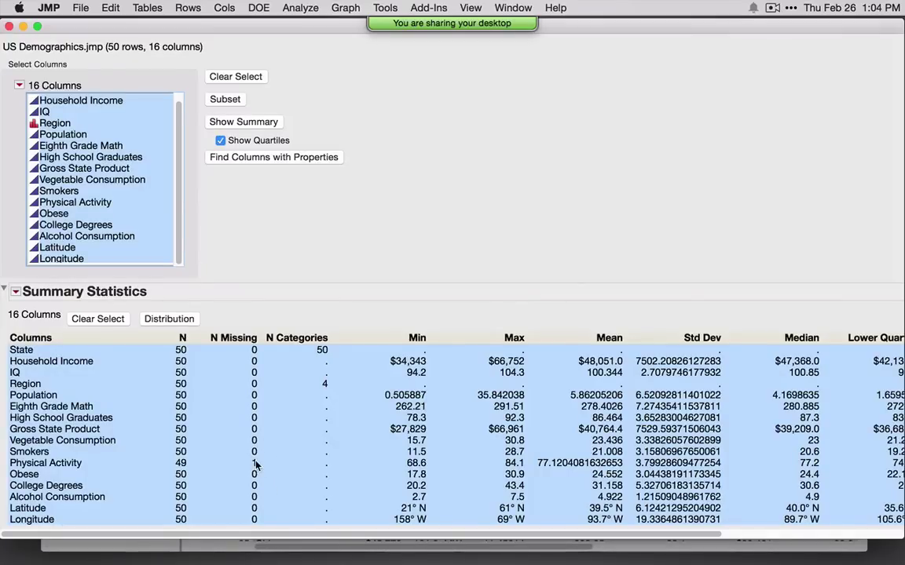
pyautogui.click(308, 351)
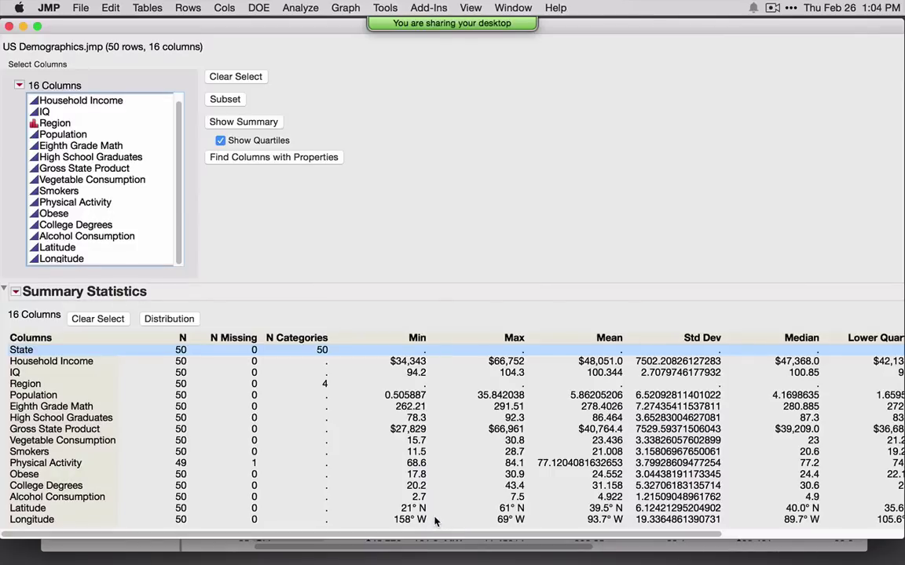
pyautogui.click(9, 27)
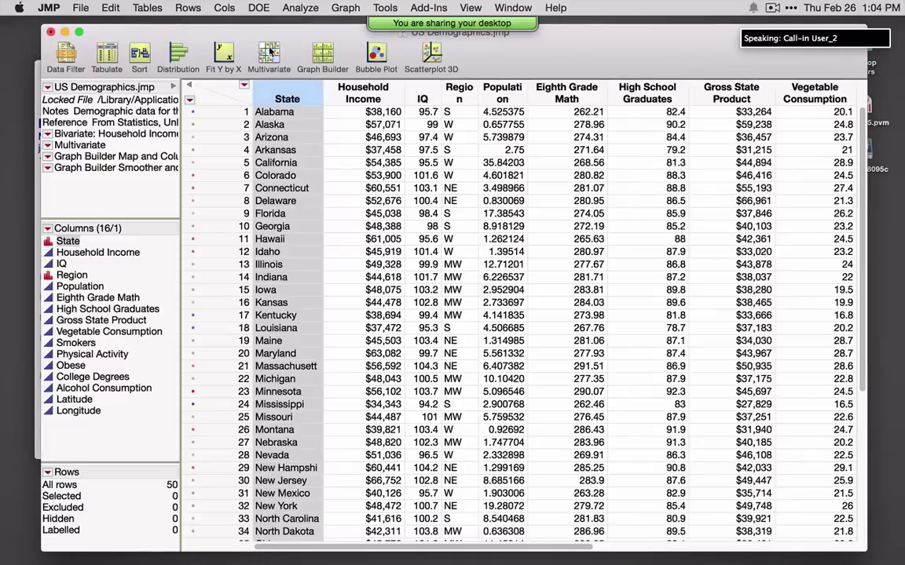
# Step: Run a Distribution analysis on the columns from State through Alcohol Consumption and collapse the State report
pyautogui.click(291, 10)
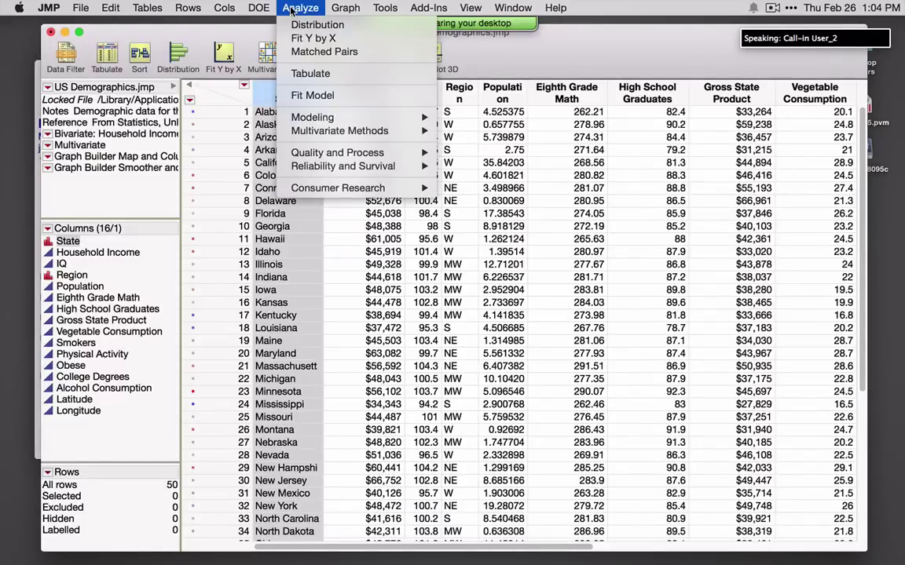
pyautogui.click(299, 25)
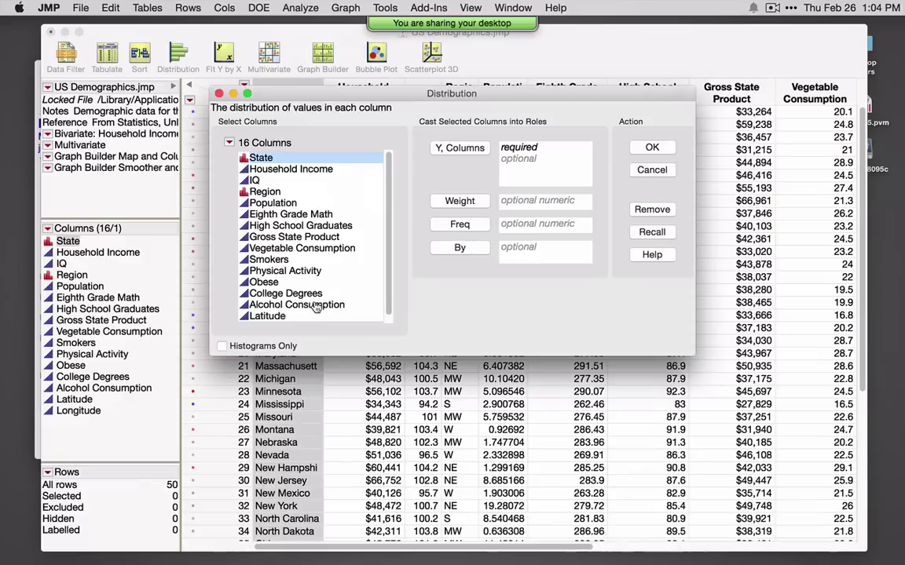
pyautogui.moveTo(316, 307); pyautogui.dragTo(264, 145)
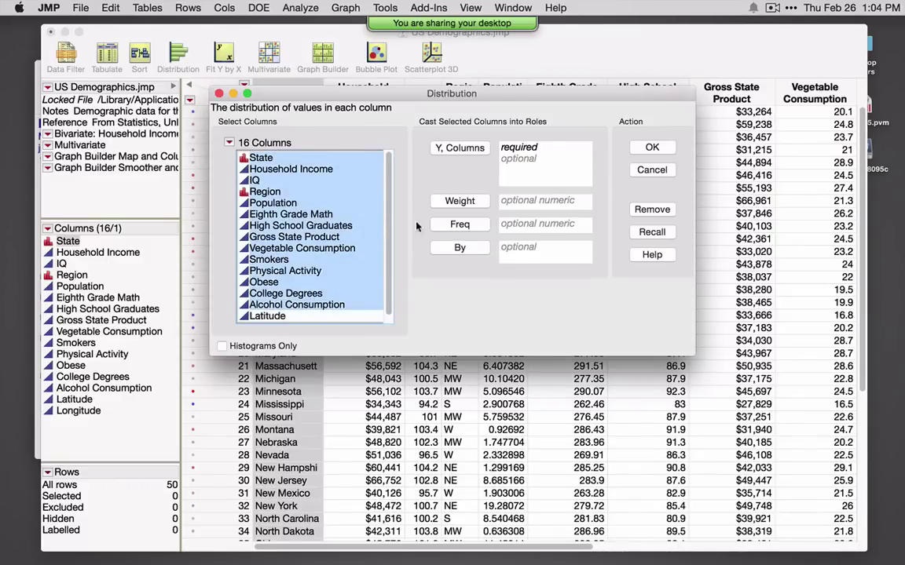
pyautogui.click(460, 148)
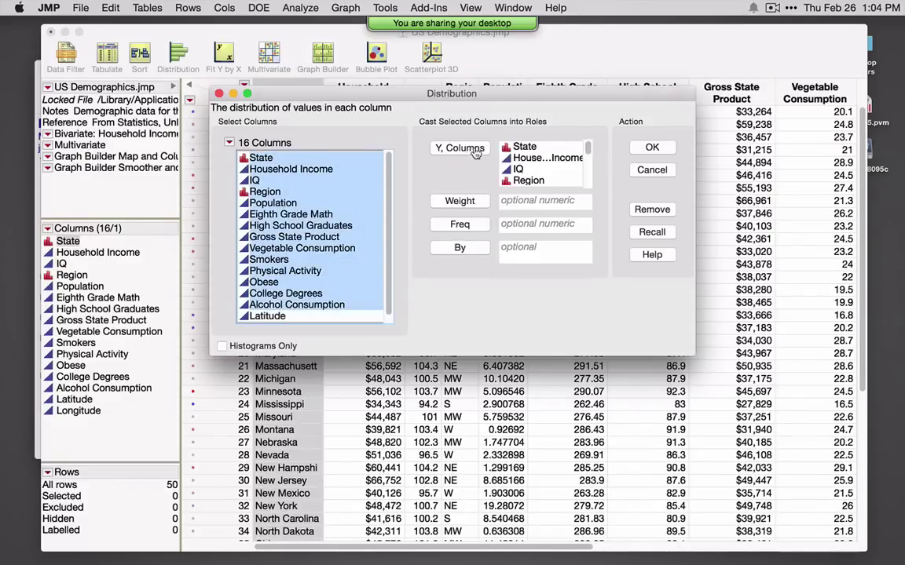
pyautogui.click(644, 150)
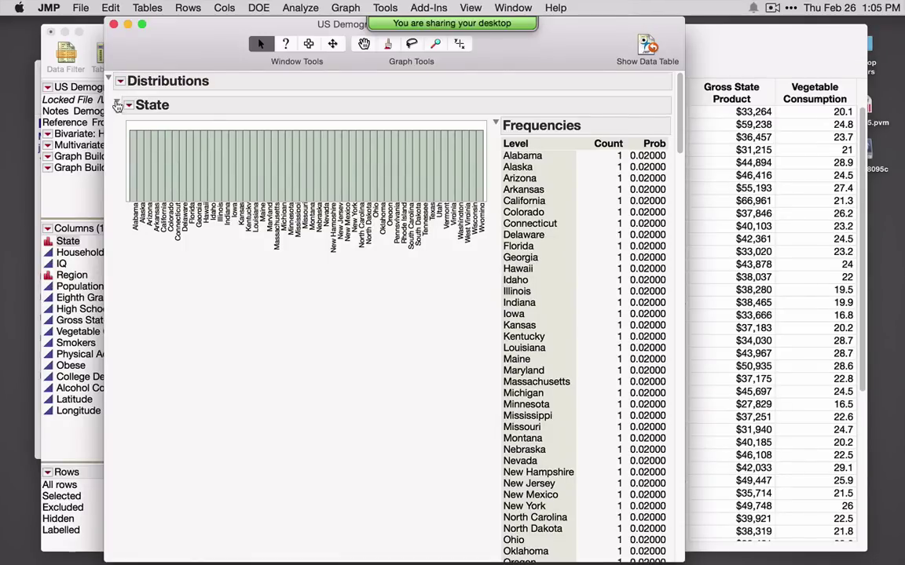
pyautogui.click(117, 104)
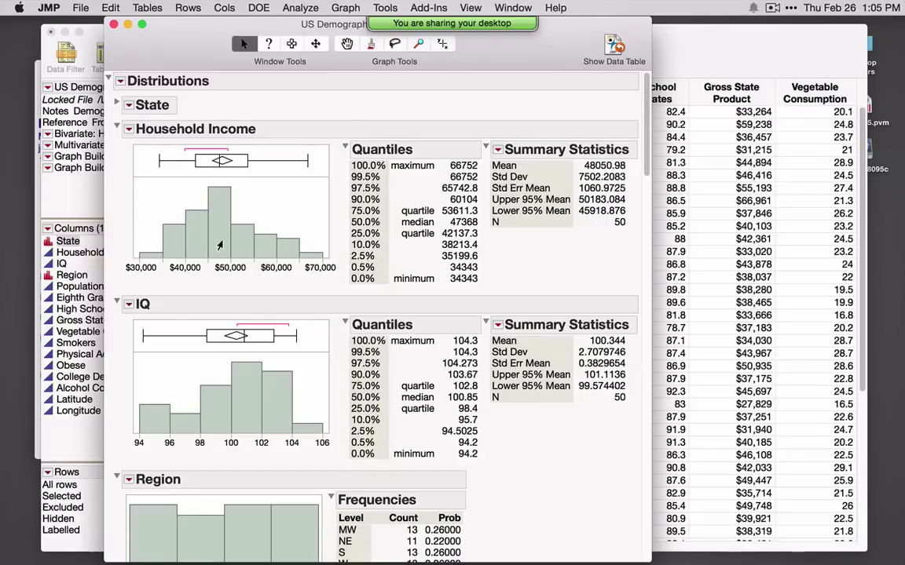
# Step: Highlight the individual Region bars in turn to compare each region across the linked histograms, finishing with W
pyautogui.scroll(-5, 246, 385)
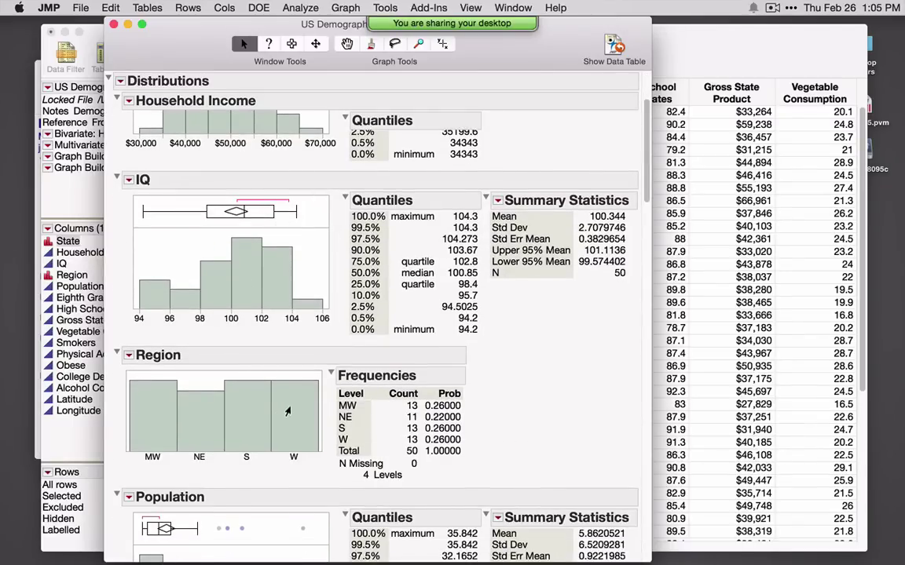
pyautogui.click(283, 407)
pyautogui.click(240, 404)
pyautogui.click(198, 416)
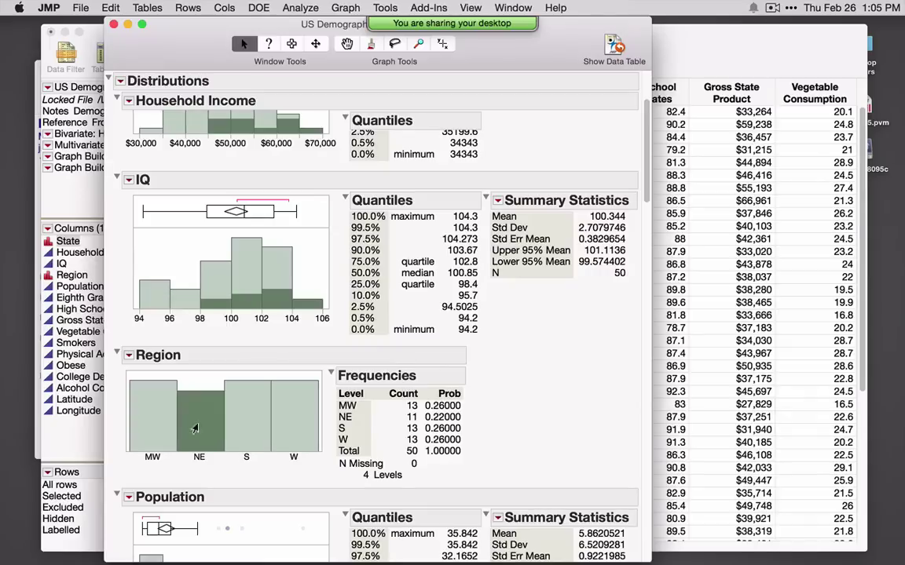
pyautogui.click(151, 431)
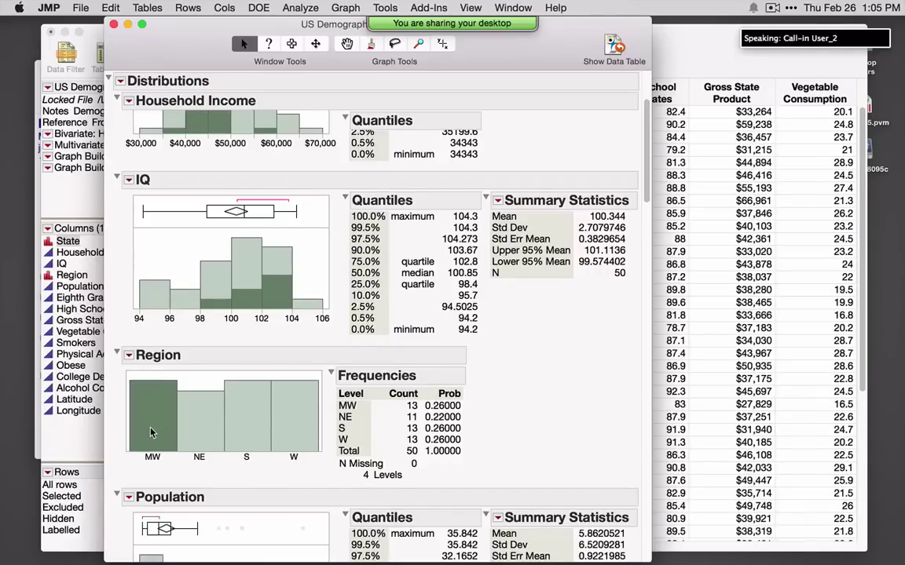
pyautogui.click(295, 393)
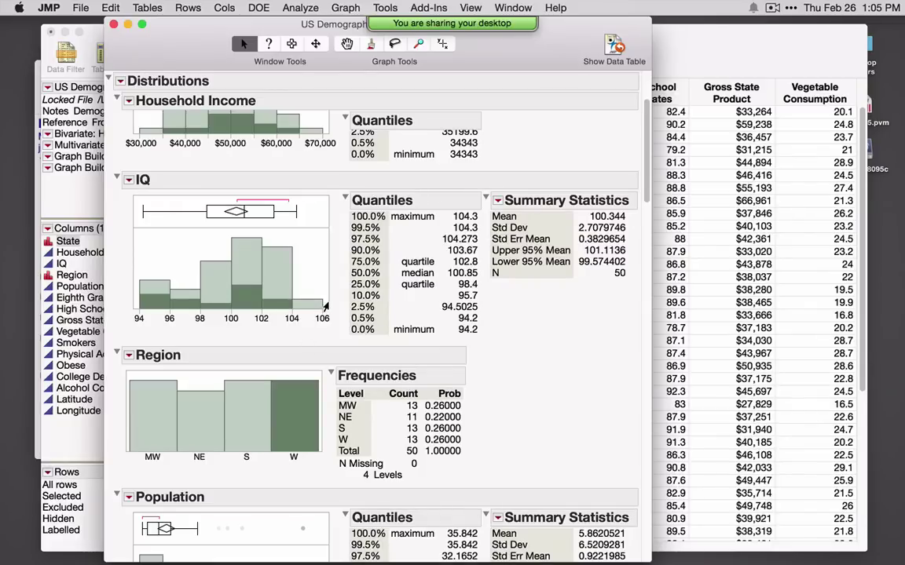
# Step: Enlarge the IQ histogram and examine the available IQ and summary statistics options before closing the Distribution report
pyautogui.moveTo(331, 312); pyautogui.dragTo(351, 338)
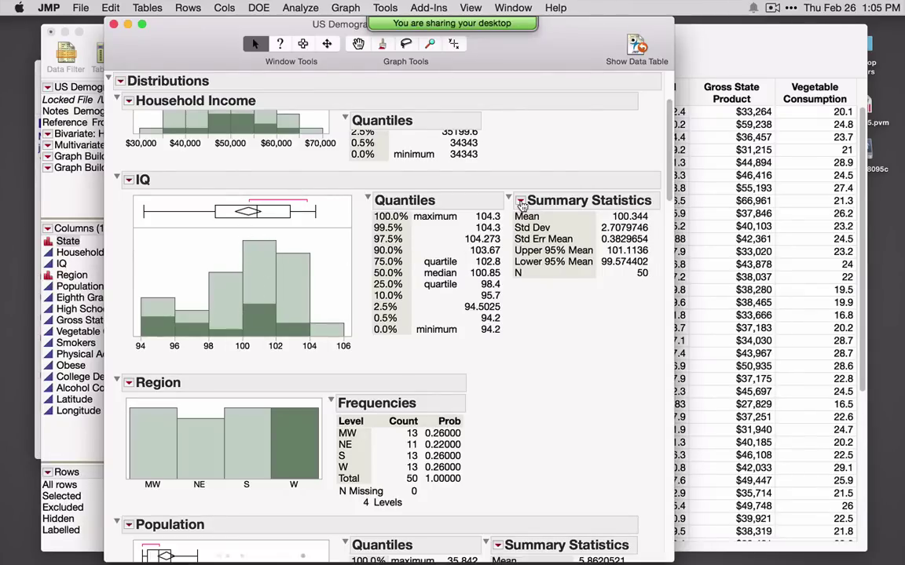
pyautogui.click(520, 202)
pyautogui.click(521, 202)
pyautogui.click(521, 202)
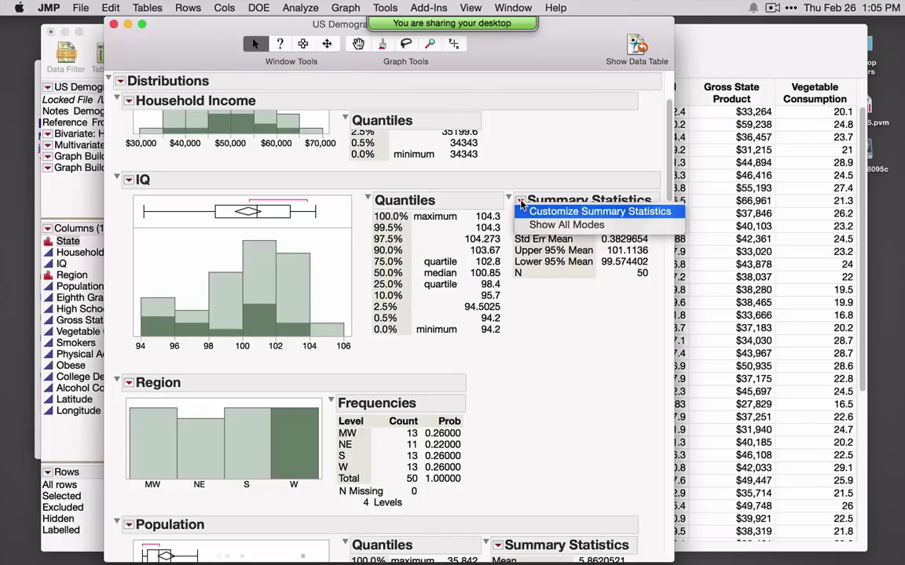
pyautogui.click(518, 201)
pyautogui.click(129, 182)
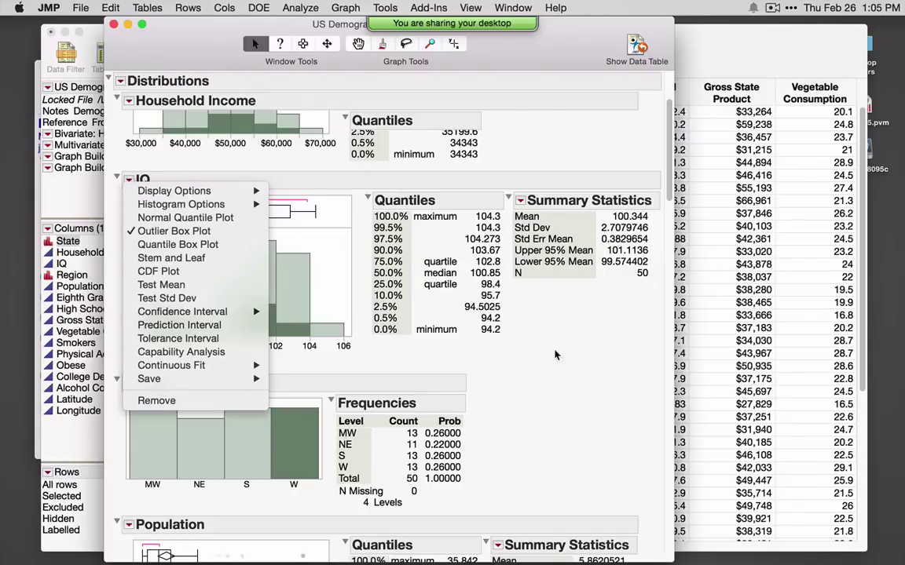
pyautogui.click(134, 181)
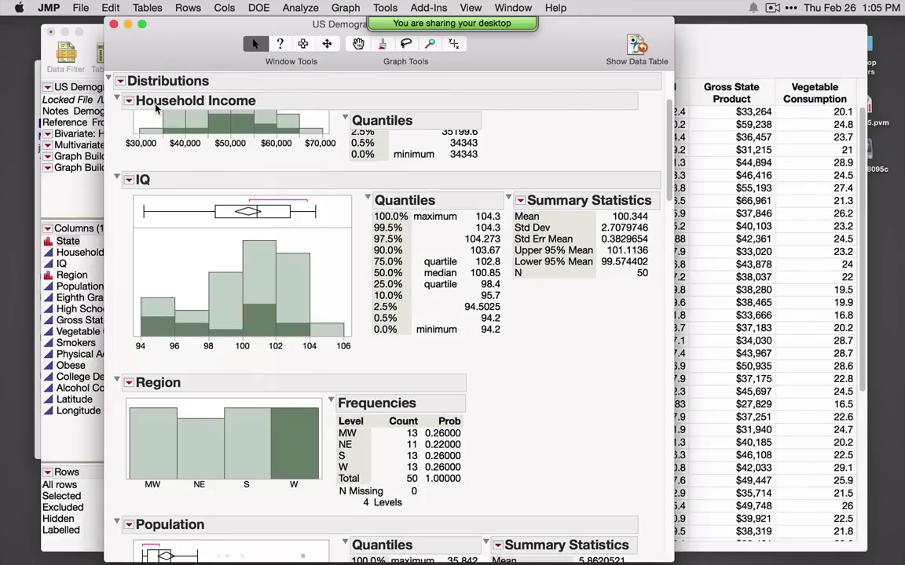
pyautogui.click(114, 25)
# Step: Launch Tabulate on the demographics data and place Household Income in the column drop zone
pyautogui.click(302, 10)
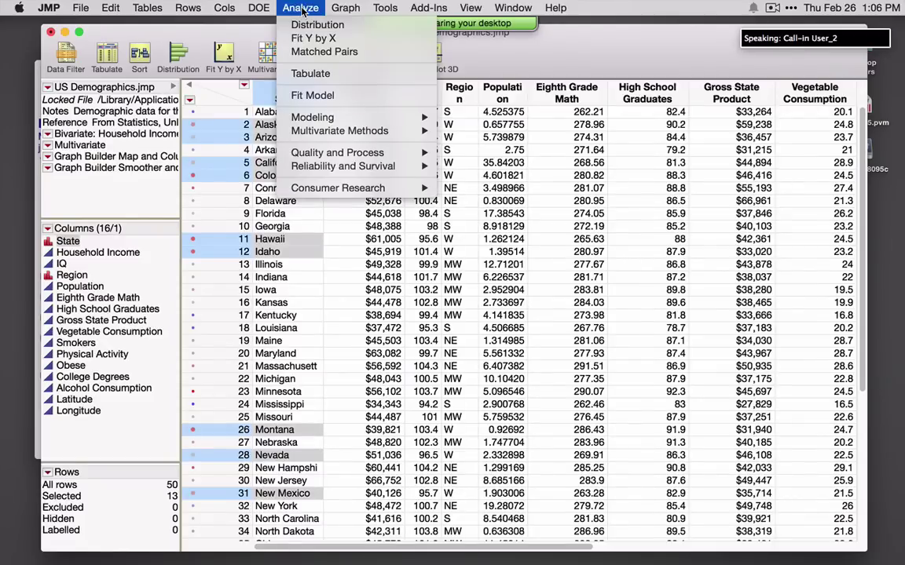
pyautogui.click(333, 75)
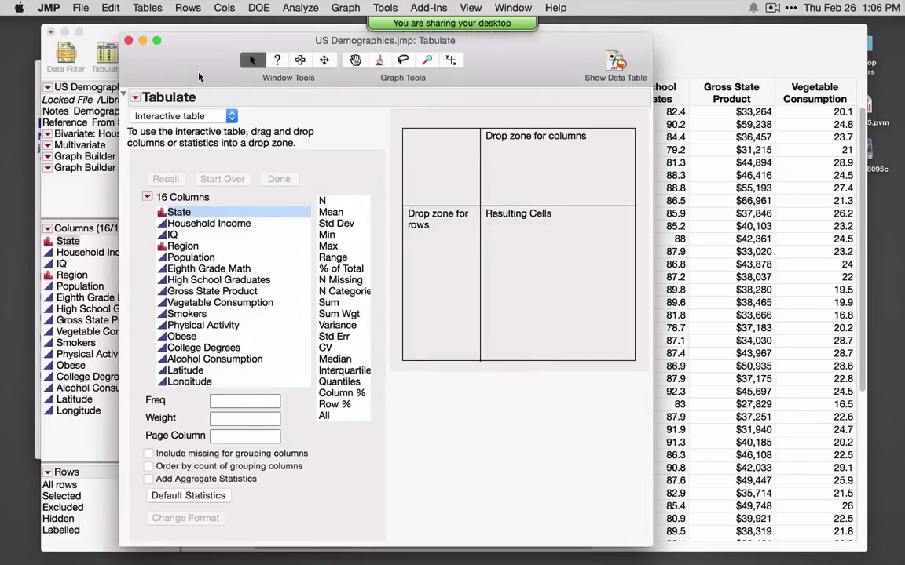
pyautogui.moveTo(198, 76); pyautogui.dragTo(186, 65)
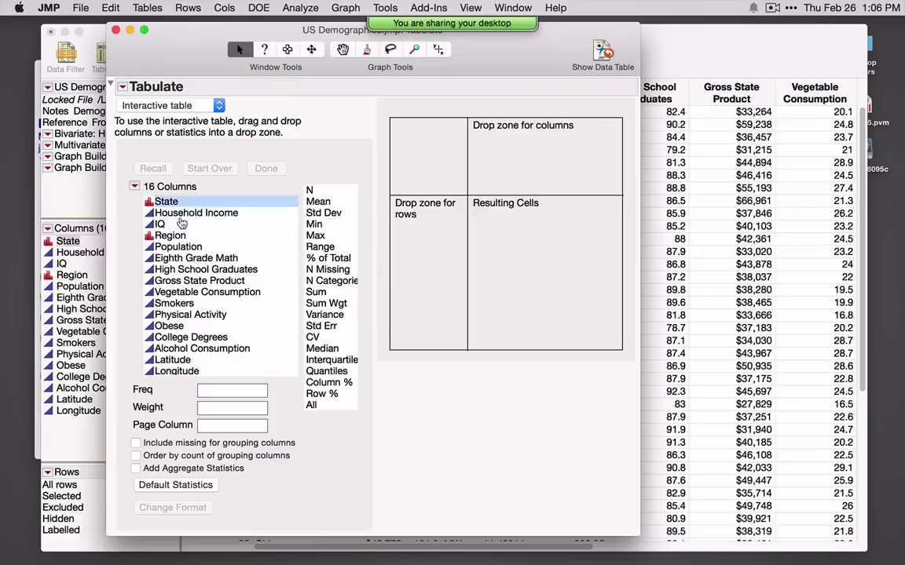
pyautogui.click(169, 235)
pyautogui.click(190, 214)
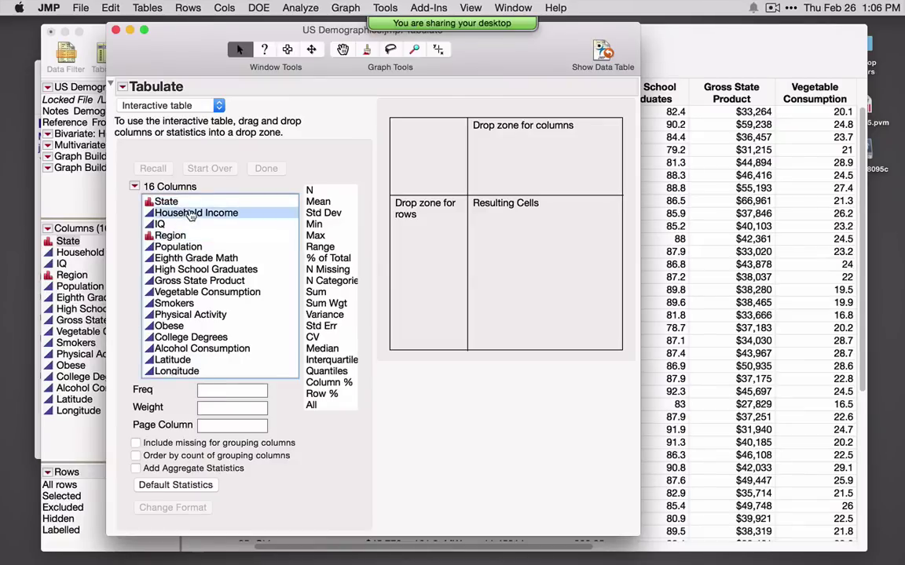
pyautogui.moveTo(191, 216); pyautogui.dragTo(516, 166)
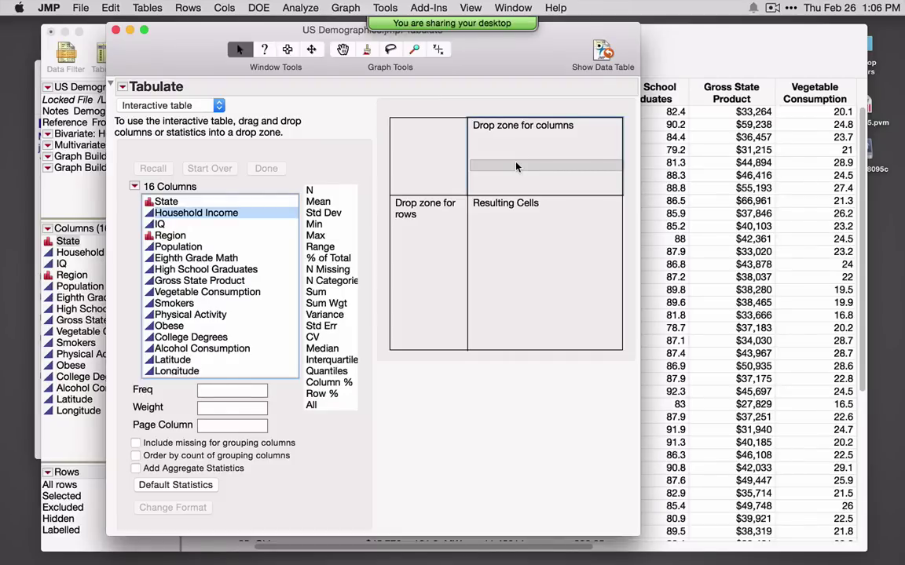
pyautogui.moveTo(516, 166); pyautogui.dragTo(516, 166)
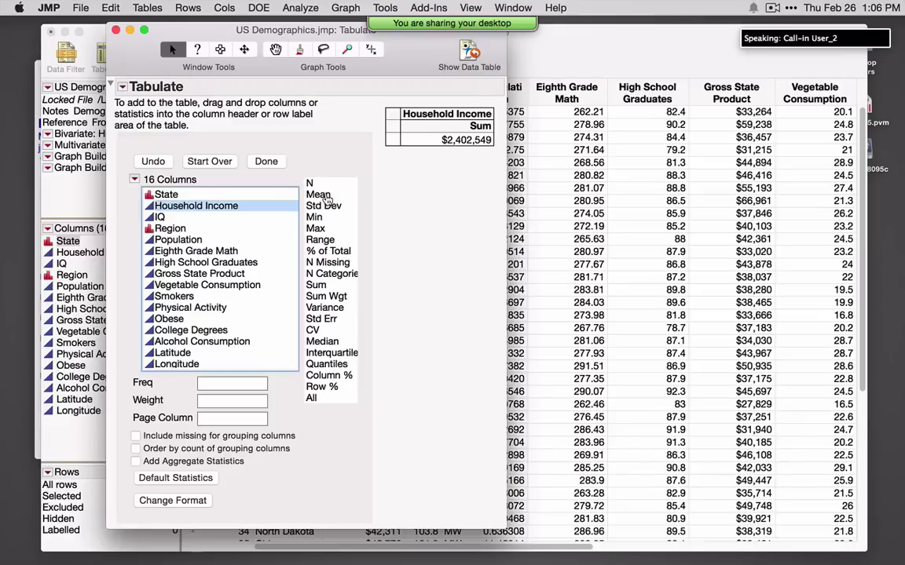
# Step: Replace the Sum statistic under Household Income with Mean and Std Dev
pyautogui.click(331, 196)
pyautogui.keyDown('shift'); pyautogui.click(333, 205); pyautogui.keyUp('shift')
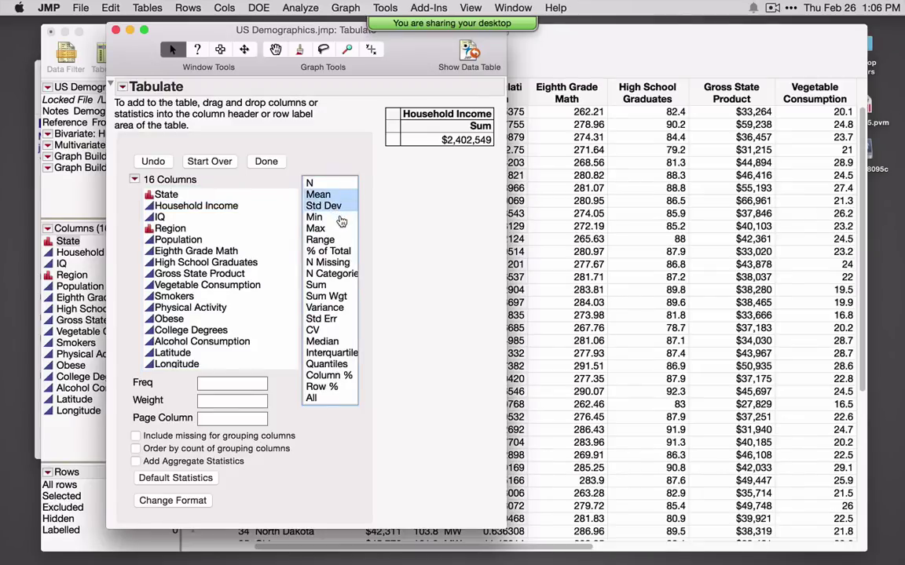
pyautogui.moveTo(326, 203); pyautogui.dragTo(481, 130)
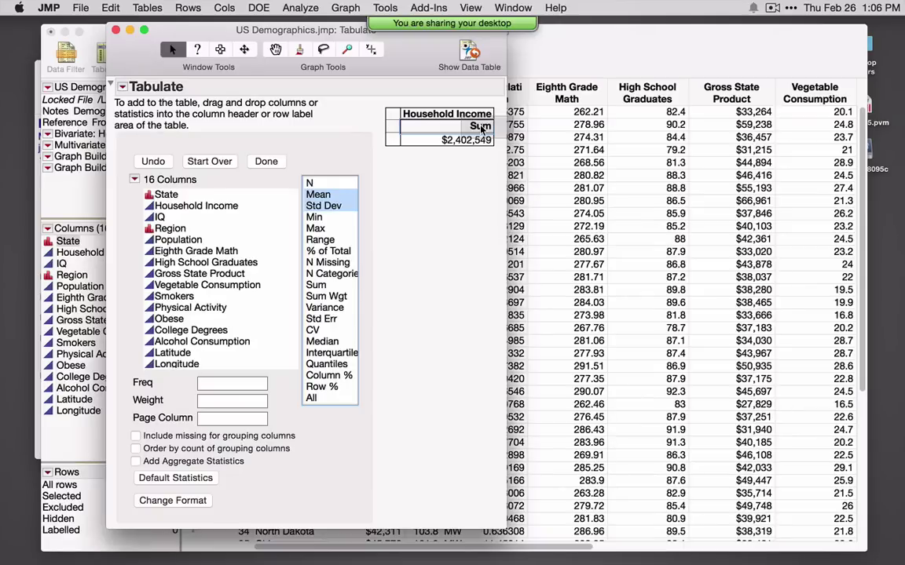
pyautogui.moveTo(481, 128); pyautogui.dragTo(482, 130)
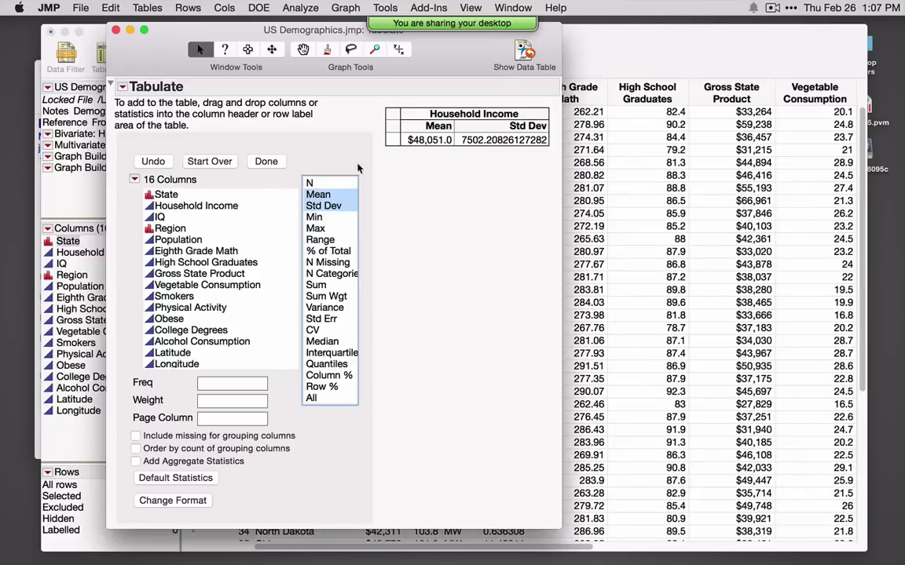
# Step: Group the Household Income table by Region in the rows and finish the interactive table
pyautogui.moveTo(382, 157); pyautogui.dragTo(400, 157)
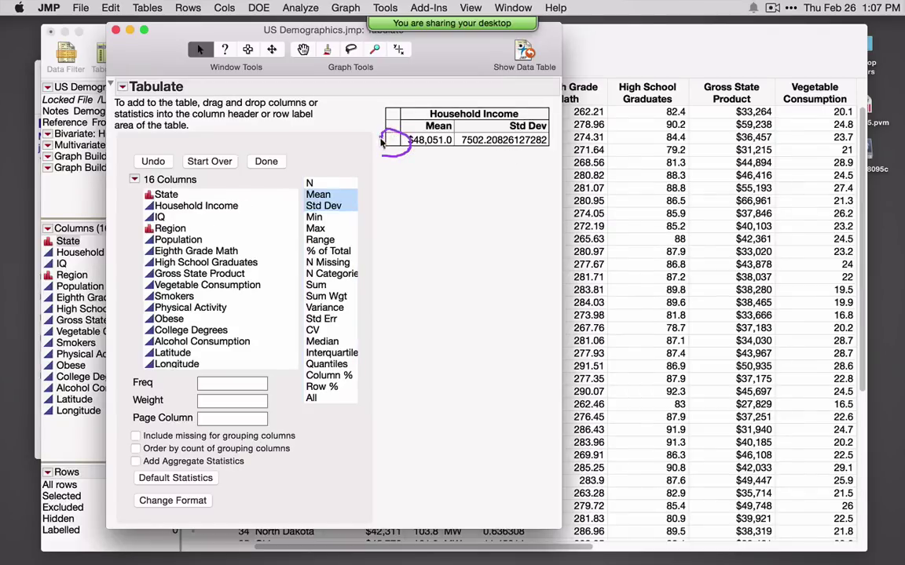
pyautogui.click(202, 227)
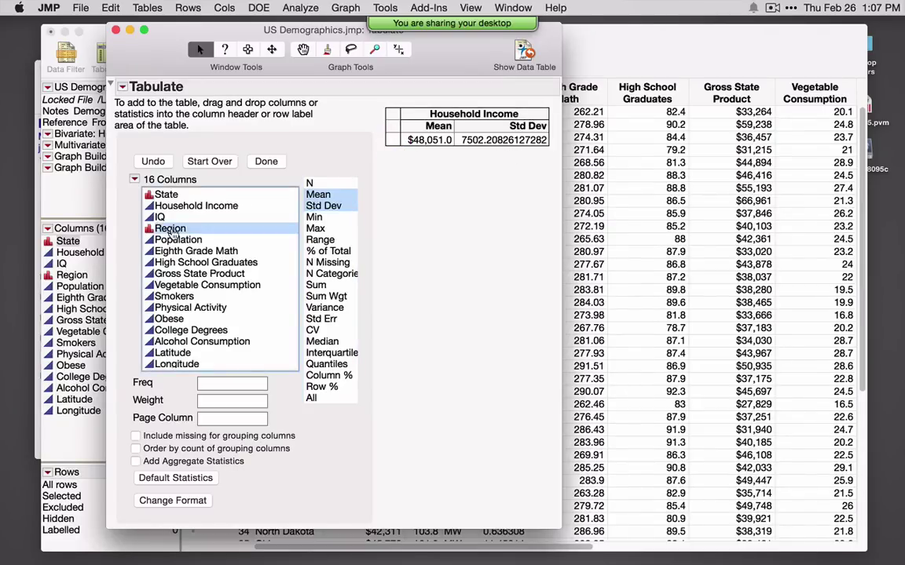
pyautogui.moveTo(205, 226); pyautogui.dragTo(393, 144)
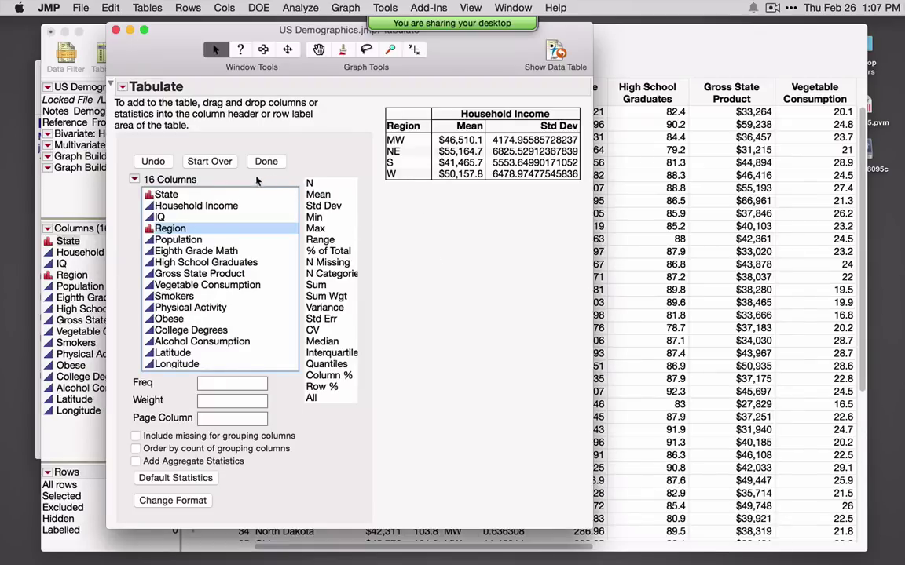
pyautogui.moveTo(256, 181)
pyautogui.mouseDown()
pyautogui.moveTo(299, 165)
pyautogui.moveTo(274, 146)
pyautogui.moveTo(174, 136)
pyautogui.moveTo(155, 147)
pyautogui.moveTo(147, 175)
pyautogui.moveTo(258, 173)
pyautogui.mouseUp()
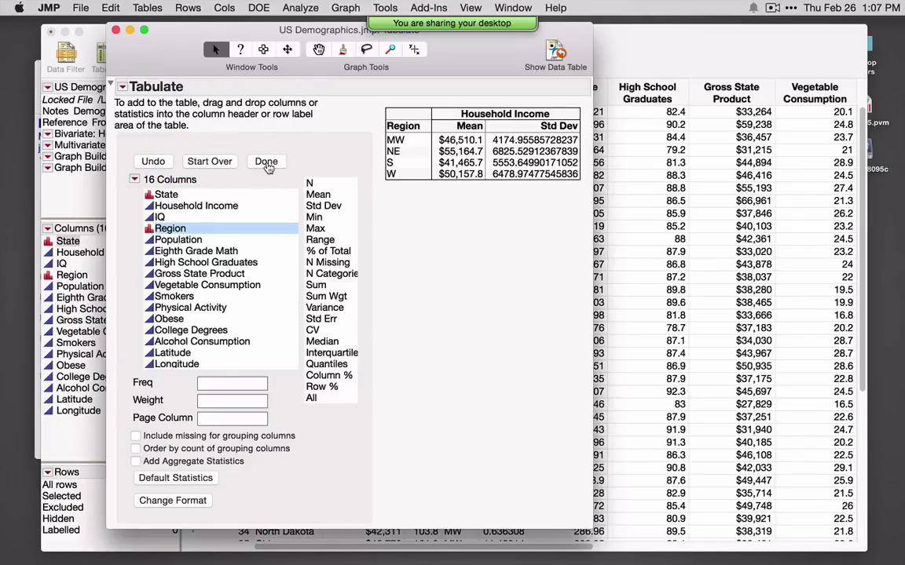
pyautogui.click(267, 162)
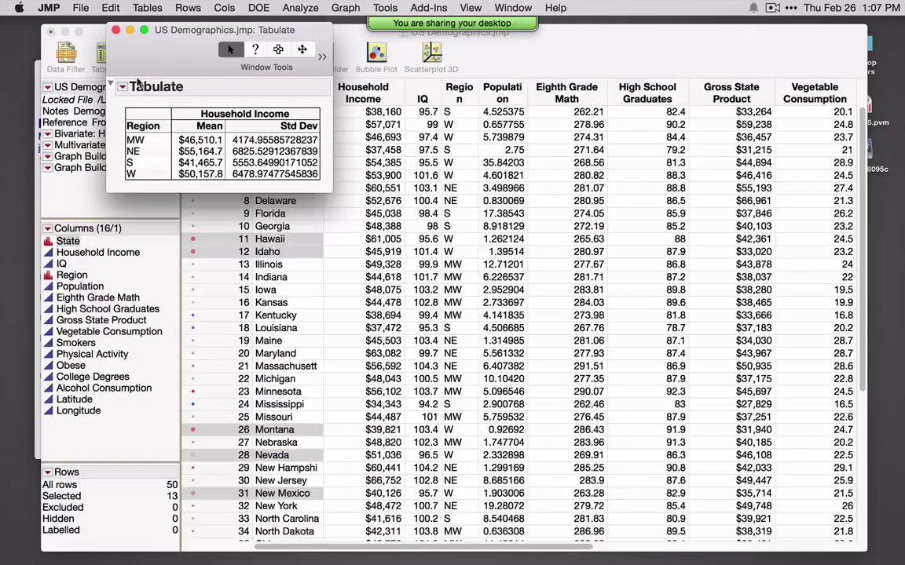
# Step: Examine the Tabulate report options, including those for saving its script, and close the report
pyautogui.moveTo(134, 56); pyautogui.dragTo(235, 122)
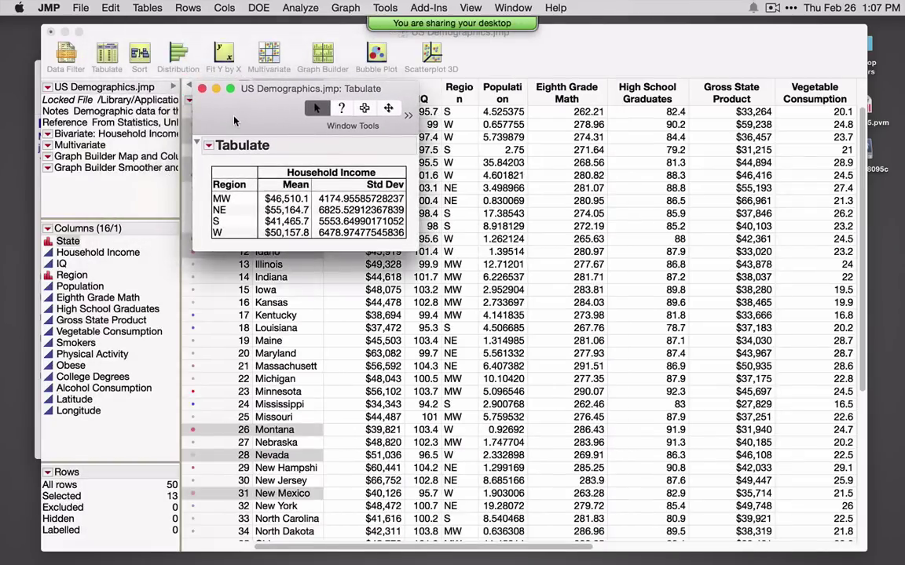
pyautogui.click(209, 149)
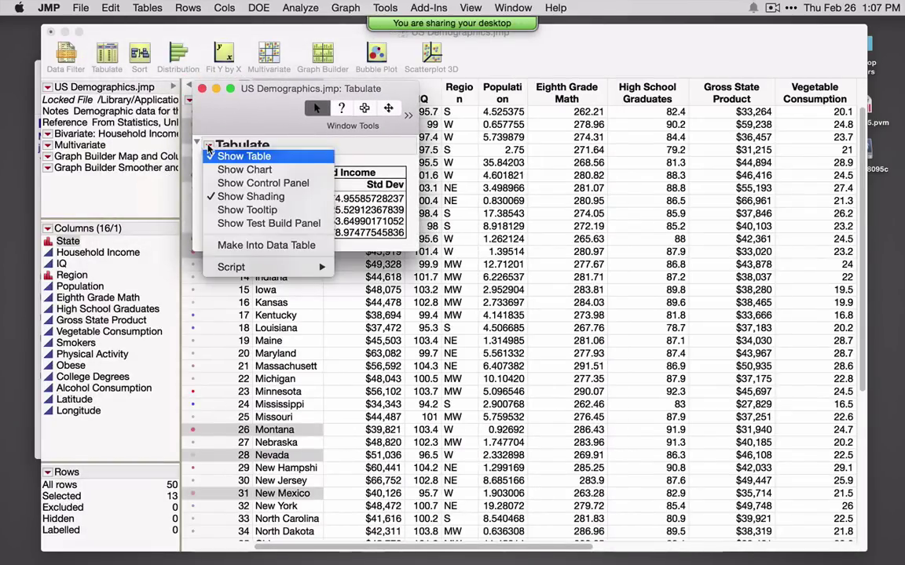
pyautogui.moveTo(259, 267)
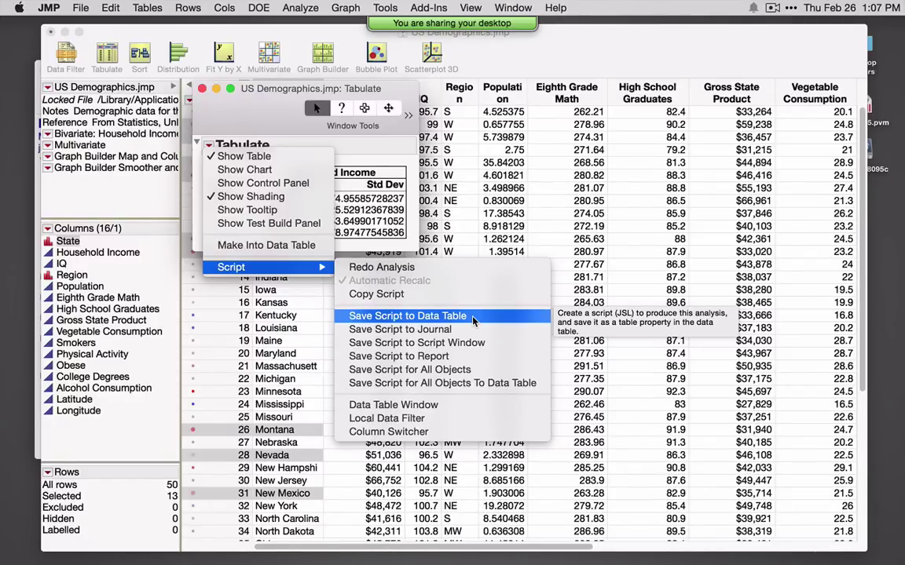
pyautogui.click(244, 100)
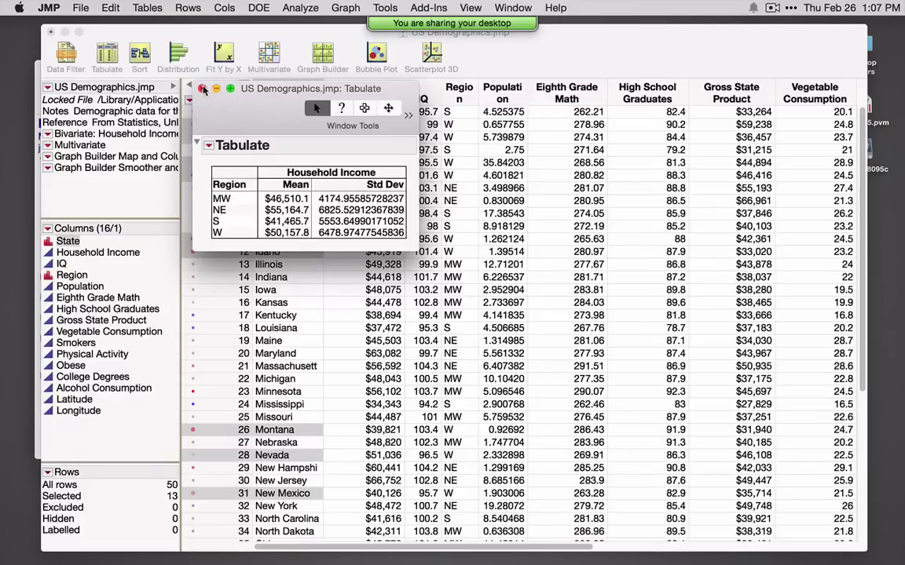
pyautogui.click(202, 88)
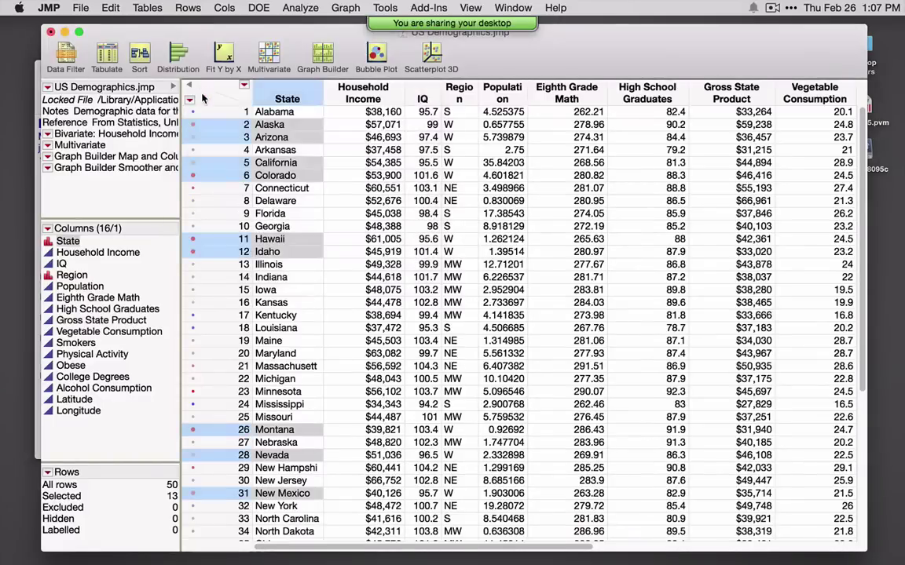
# Step: Launch Graph Builder and plot Household Income as jittered points on the Y axis
pyautogui.click(345, 9)
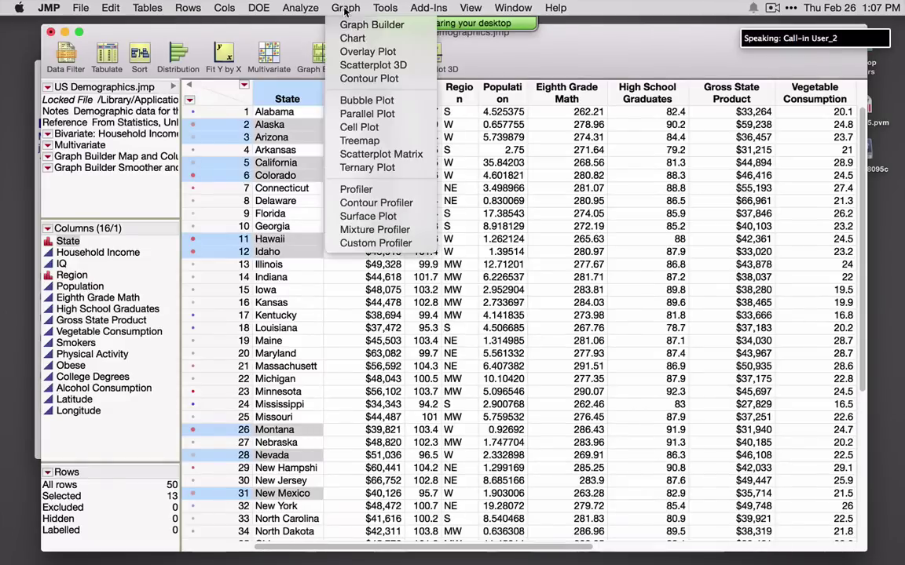
pyautogui.click(397, 30)
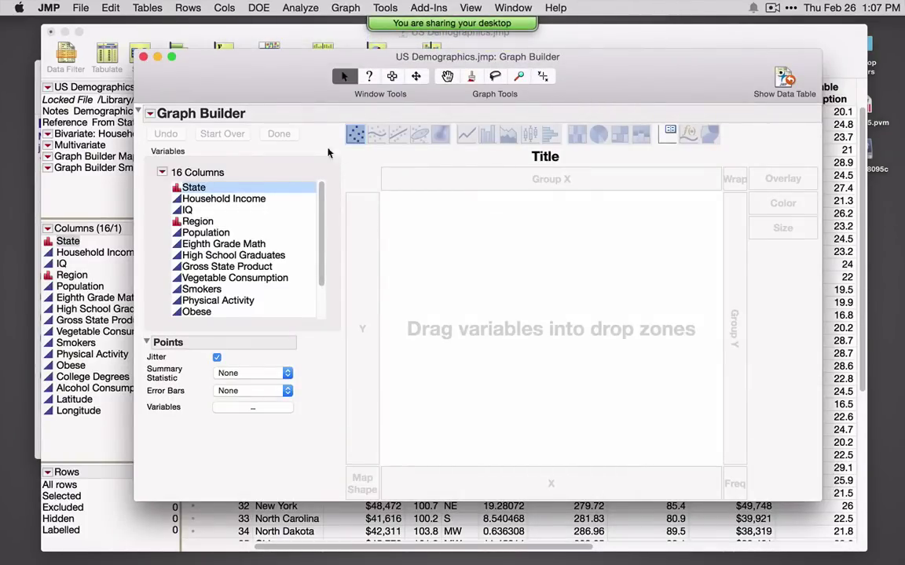
pyautogui.moveTo(236, 82); pyautogui.dragTo(227, 88)
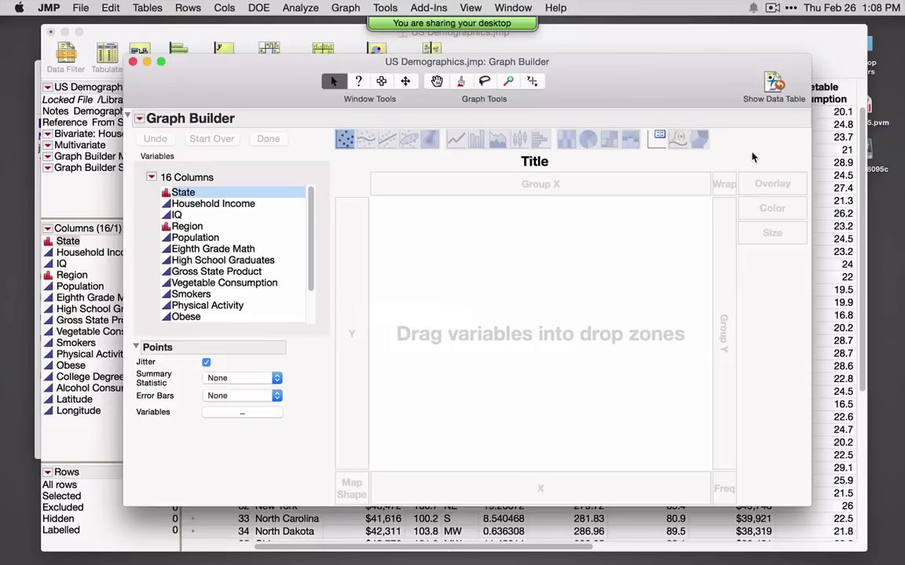
pyautogui.moveTo(752, 157)
pyautogui.mouseDown()
pyautogui.moveTo(702, 173)
pyautogui.moveTo(693, 222)
pyautogui.moveTo(722, 254)
pyautogui.moveTo(760, 270)
pyautogui.moveTo(785, 264)
pyautogui.moveTo(796, 196)
pyautogui.mouseUp()
pyautogui.moveTo(208, 207); pyautogui.dragTo(418, 289)
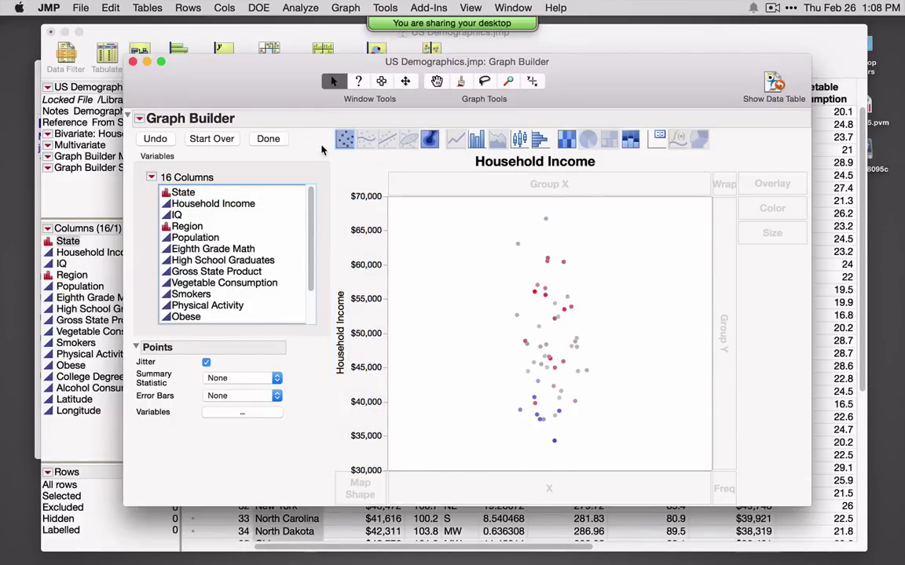
pyautogui.moveTo(322, 148)
pyautogui.mouseDown()
pyautogui.moveTo(489, 149)
pyautogui.moveTo(658, 168)
pyautogui.moveTo(718, 145)
pyautogui.moveTo(691, 115)
pyautogui.moveTo(324, 118)
pyautogui.mouseUp()
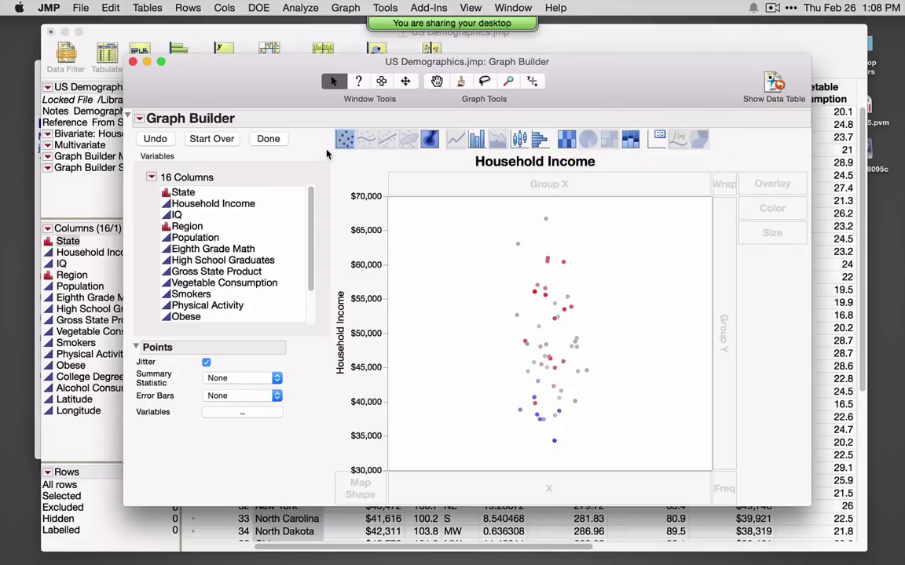
# Step: Change the Household Income graph to a histogram, switch it to a box plot and overlay the data points
pyautogui.click(539, 140)
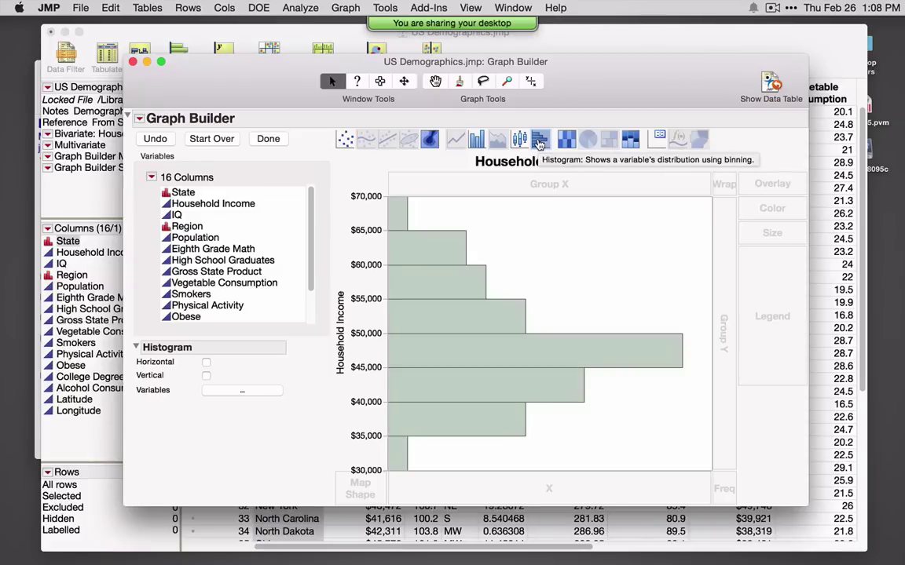
pyautogui.click(518, 140)
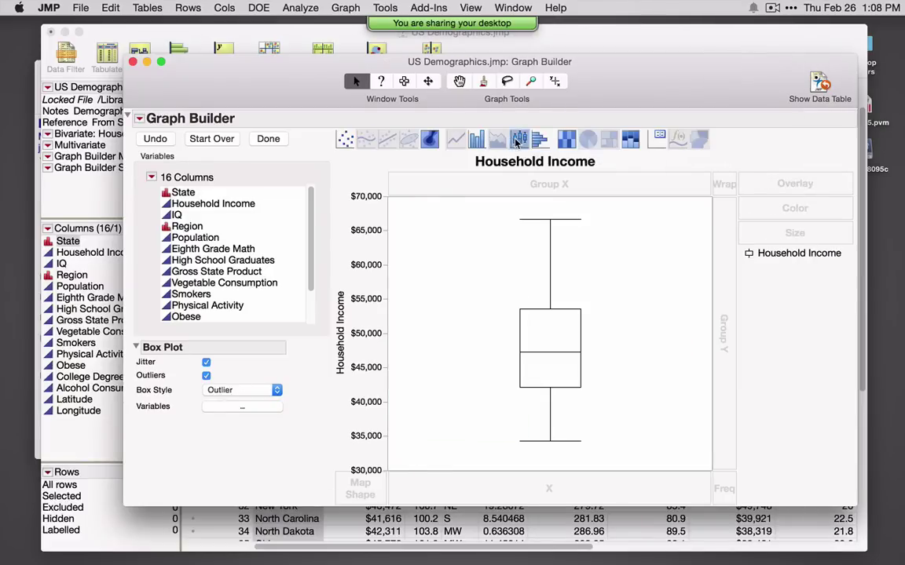
pyautogui.moveTo(353, 146); pyautogui.dragTo(448, 258)
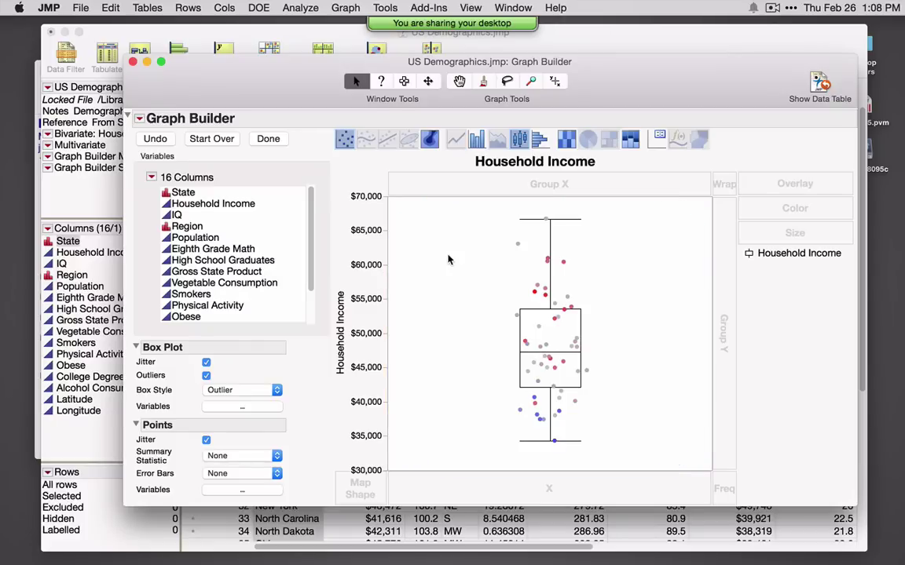
# Step: Start the graph over and plot Household Income by Region as points, overlaid with a mean line and box plots
pyautogui.click(211, 138)
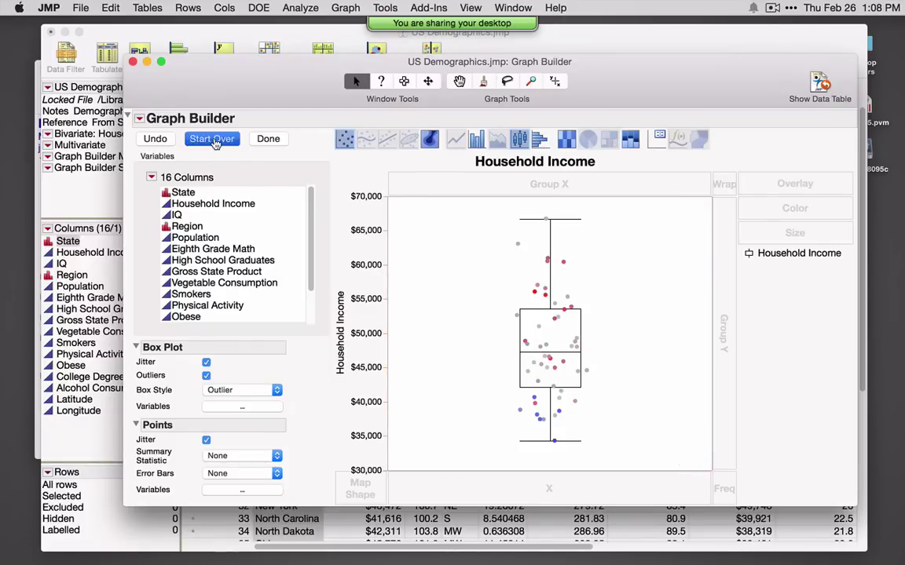
pyautogui.click(226, 207)
pyautogui.moveTo(229, 215); pyautogui.dragTo(351, 259)
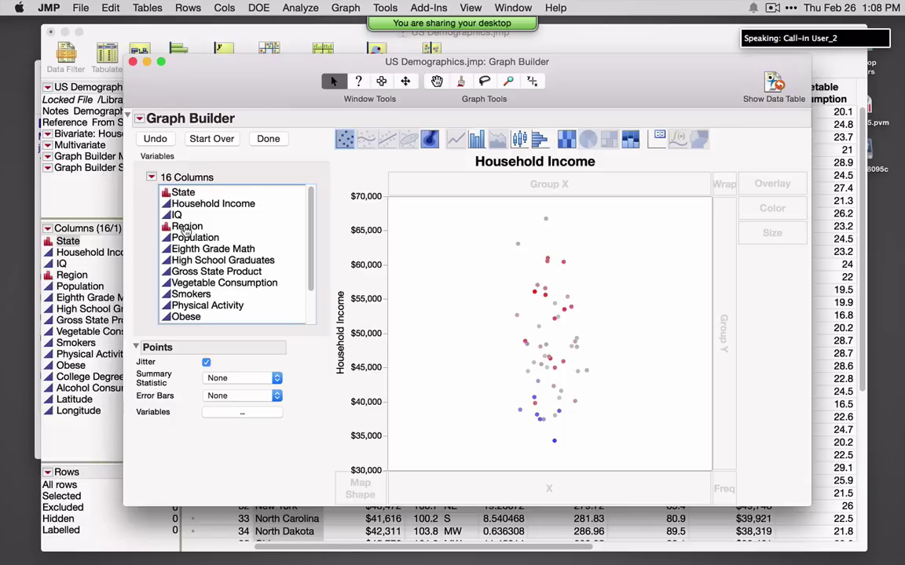
pyautogui.moveTo(185, 227); pyautogui.dragTo(522, 491)
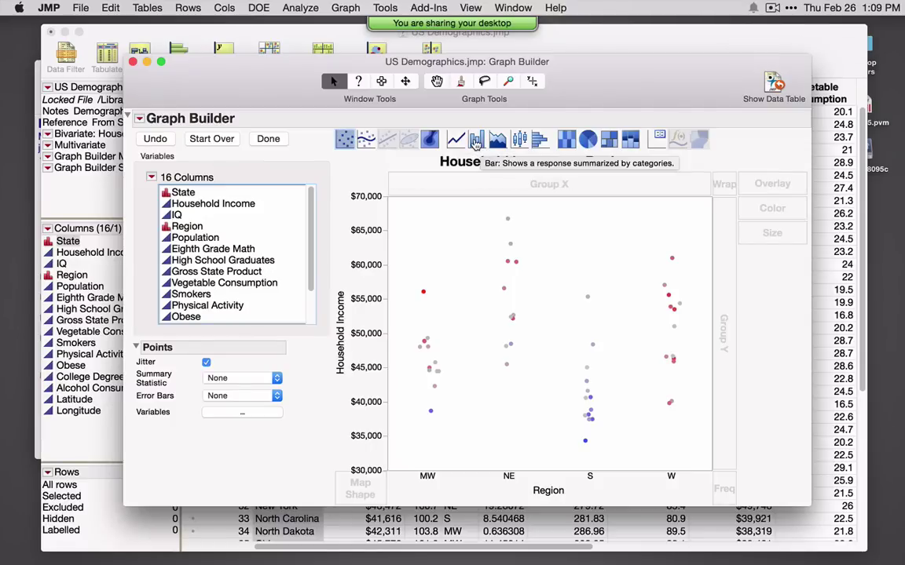
pyautogui.moveTo(456, 139); pyautogui.dragTo(464, 257)
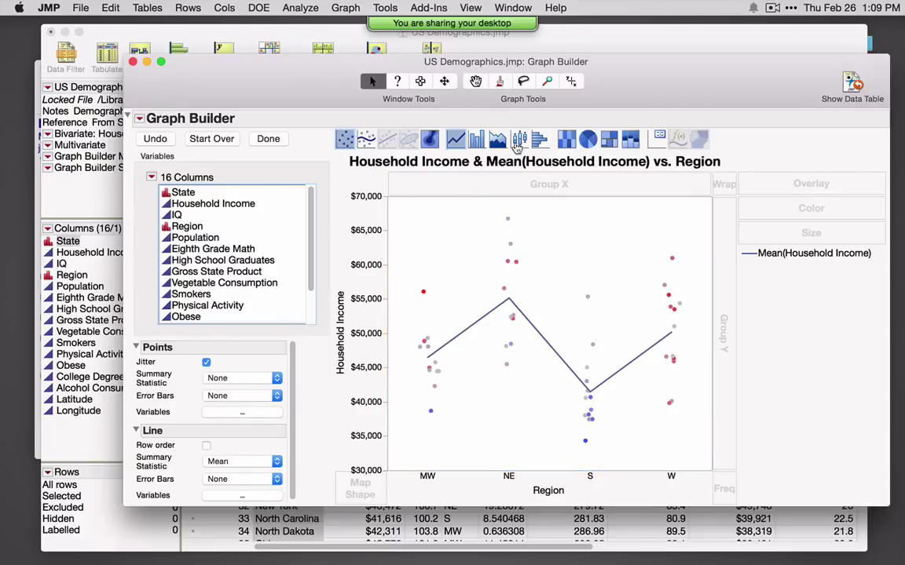
pyautogui.moveTo(519, 139); pyautogui.dragTo(515, 270)
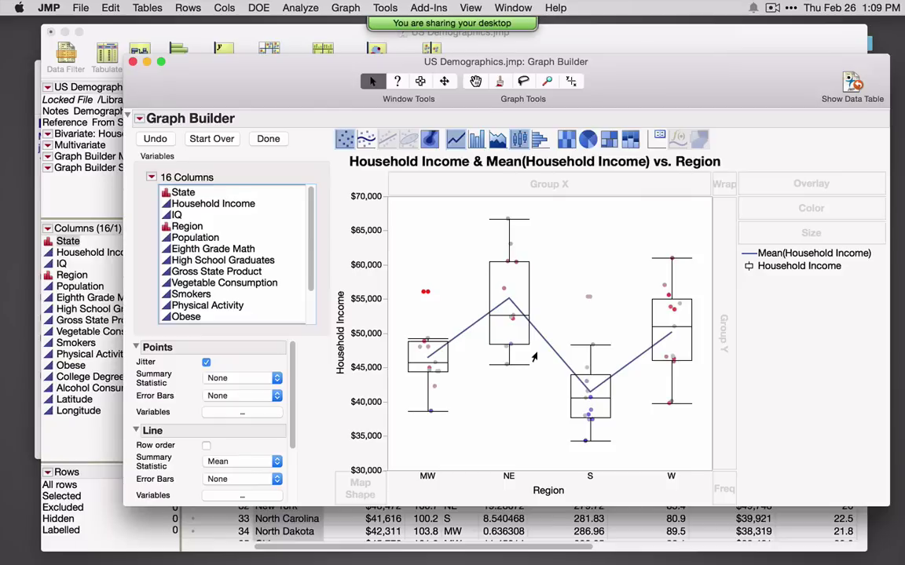
# Step: Clear the graph and build a US map by assigning State as the map shape
pyautogui.click(225, 140)
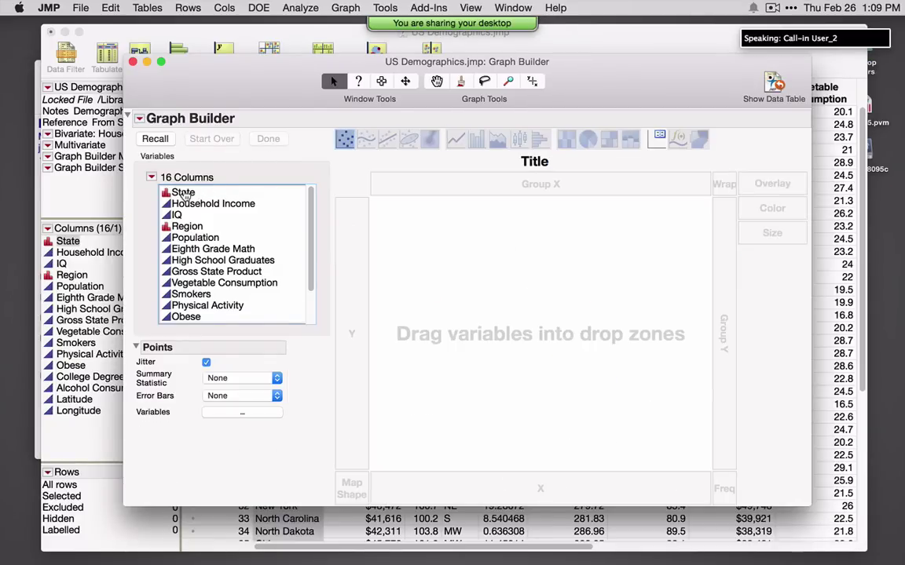
pyautogui.moveTo(187, 197); pyautogui.dragTo(351, 488)
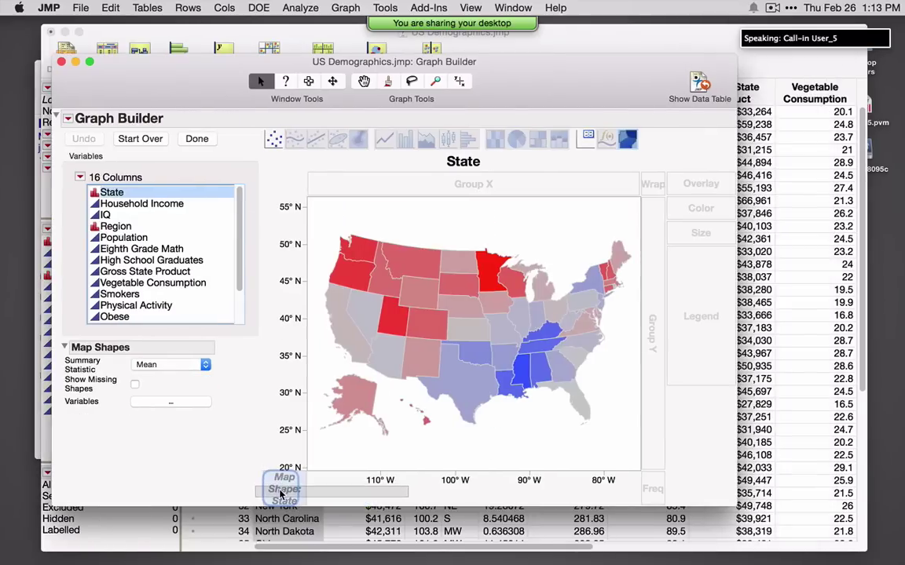
pyautogui.moveTo(280, 493); pyautogui.dragTo(281, 493)
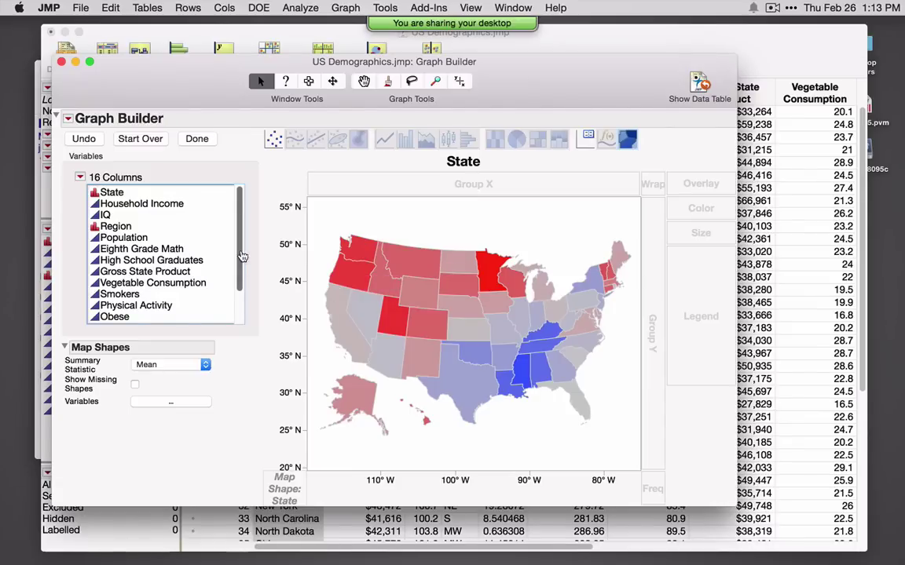
# Step: Color the state map by Population, replace that coloring with Eighth Grade Math, and finish the graph to hide its controls
pyautogui.moveTo(243, 256); pyautogui.dragTo(243, 227)
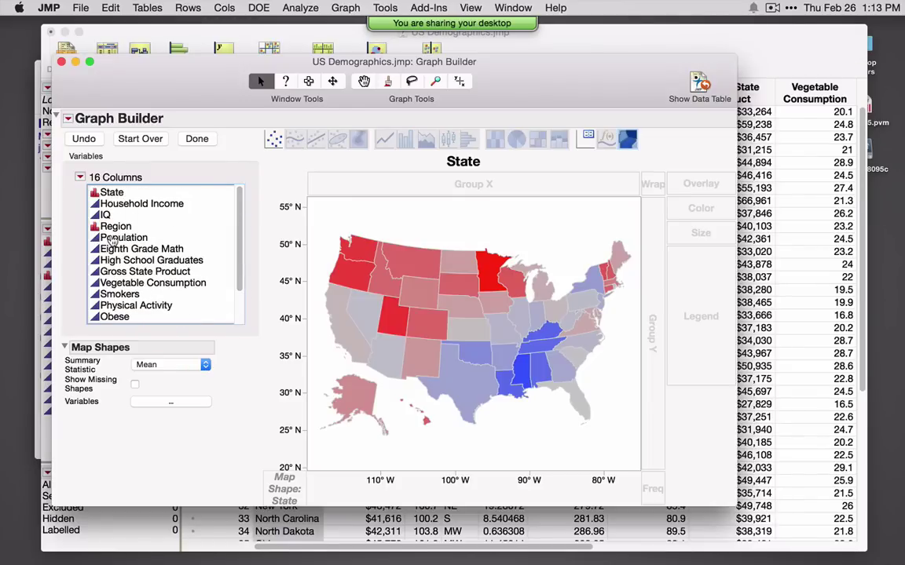
pyautogui.click(124, 239)
pyautogui.moveTo(124, 238); pyautogui.dragTo(696, 209)
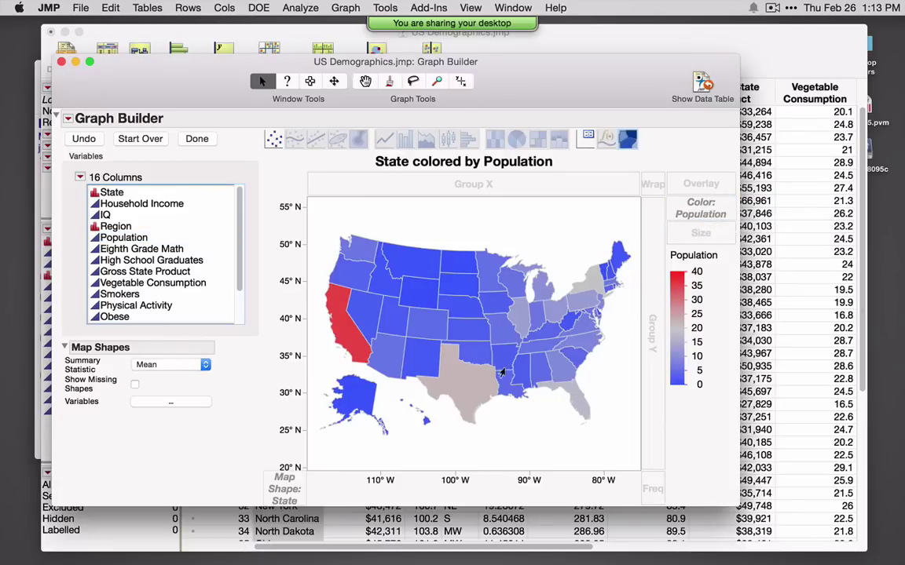
pyautogui.moveTo(164, 252); pyautogui.dragTo(705, 212)
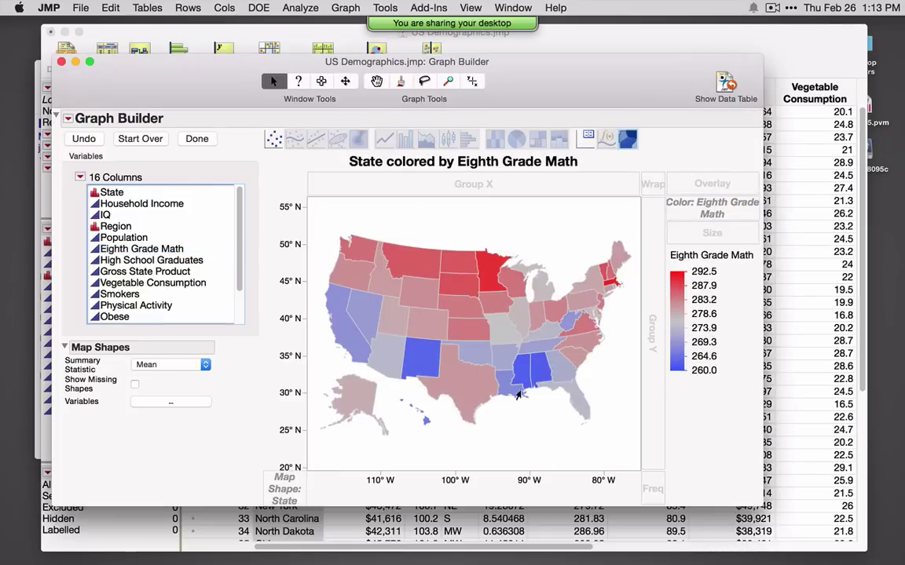
pyautogui.moveTo(197, 83); pyautogui.dragTo(240, 94)
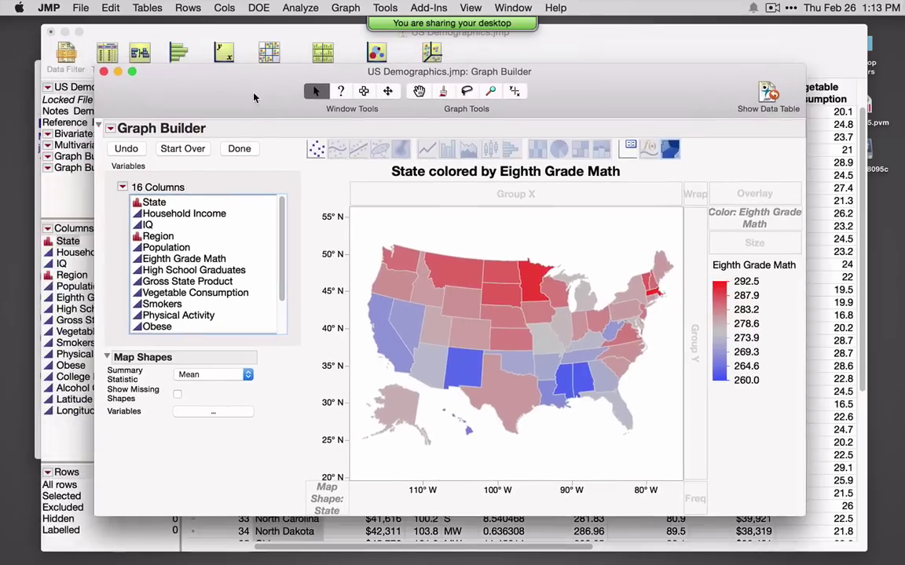
pyautogui.click(241, 151)
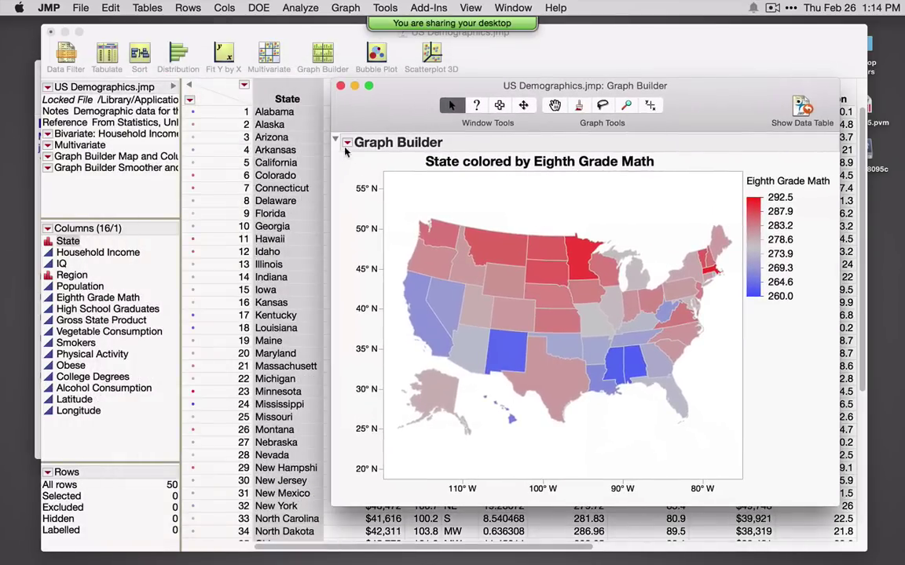
# Step: Add a Column Switcher for Eighth Grade Math offering the continuous columns from Household Income through Alcohol Consumption, without Region
pyautogui.click(347, 144)
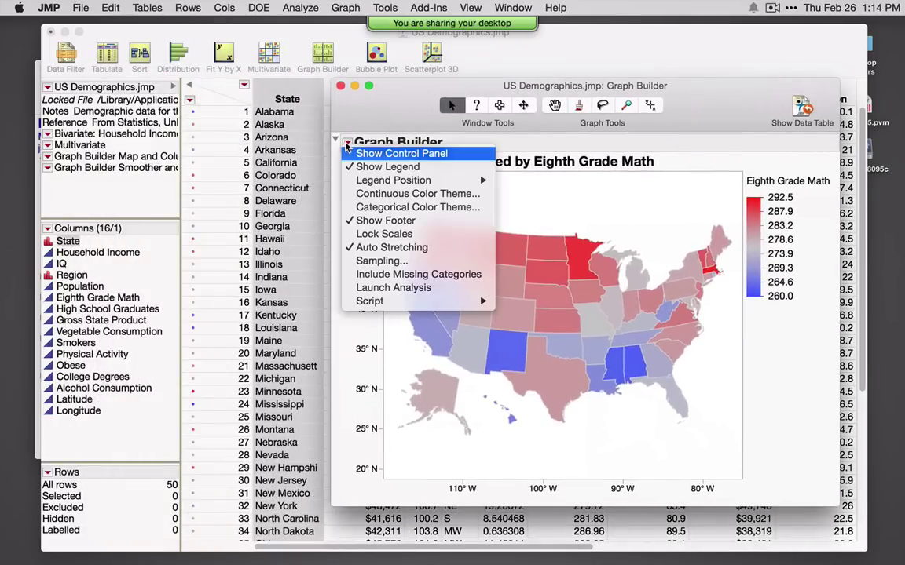
pyautogui.moveTo(420, 303)
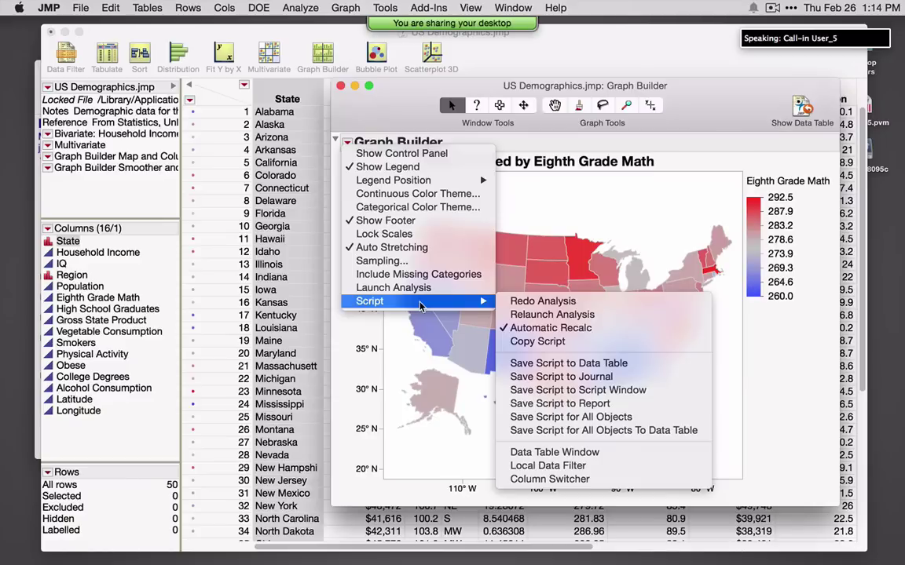
pyautogui.click(583, 480)
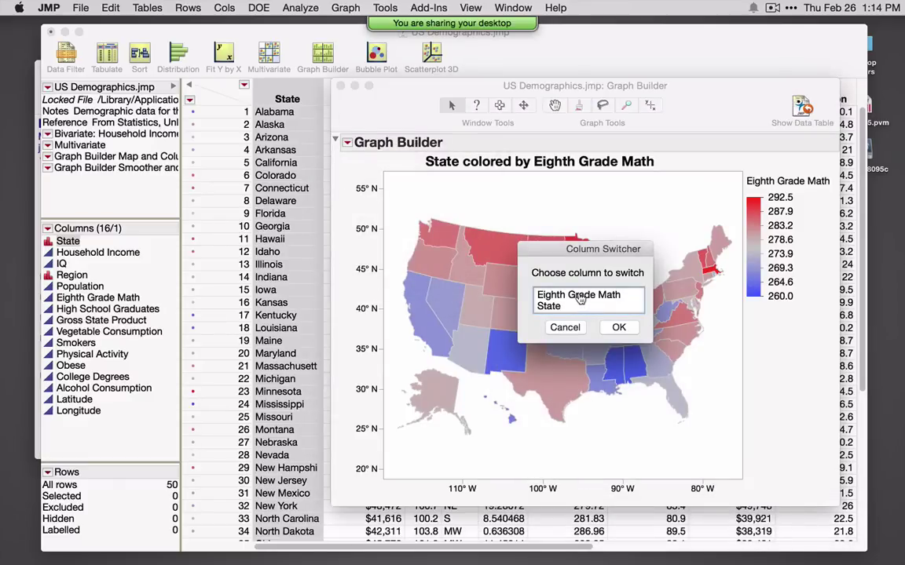
pyautogui.click(579, 297)
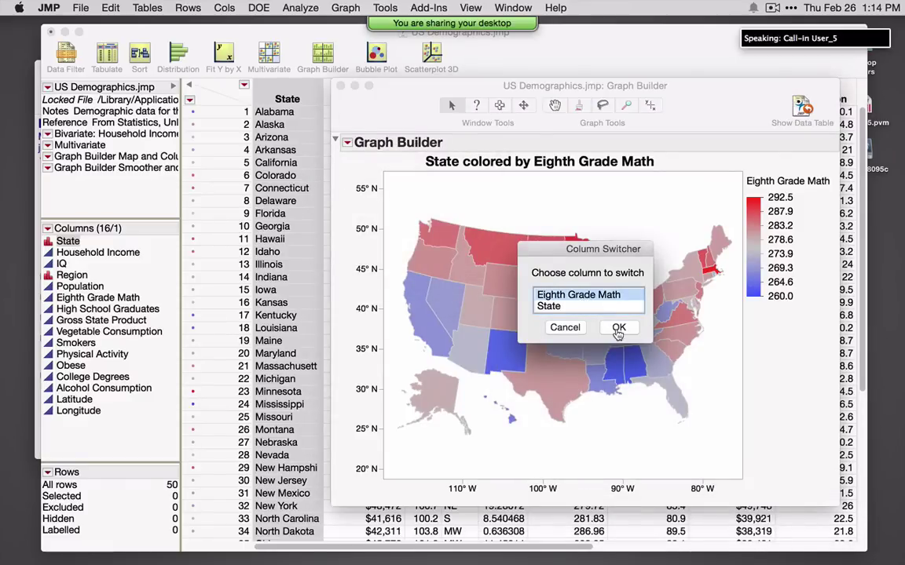
pyautogui.click(618, 328)
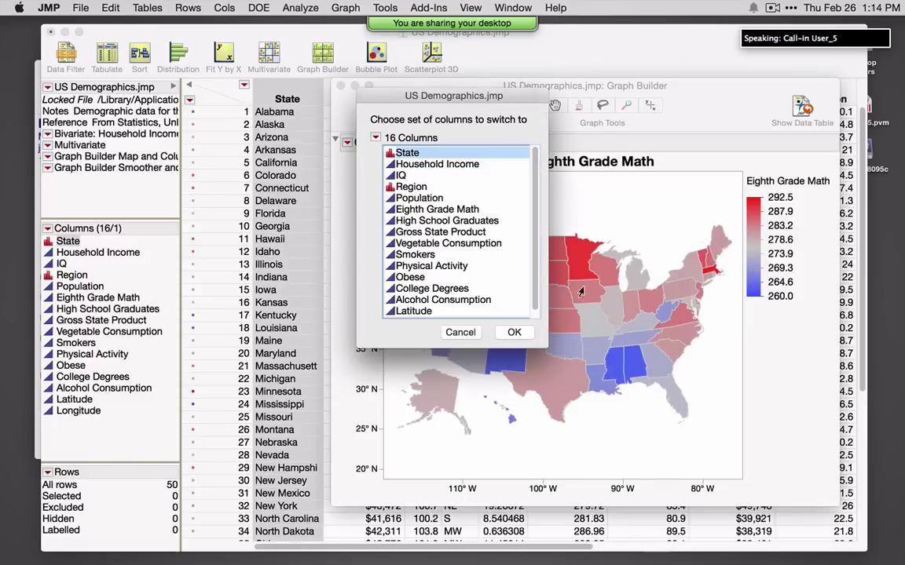
pyautogui.moveTo(436, 164); pyautogui.dragTo(449, 304)
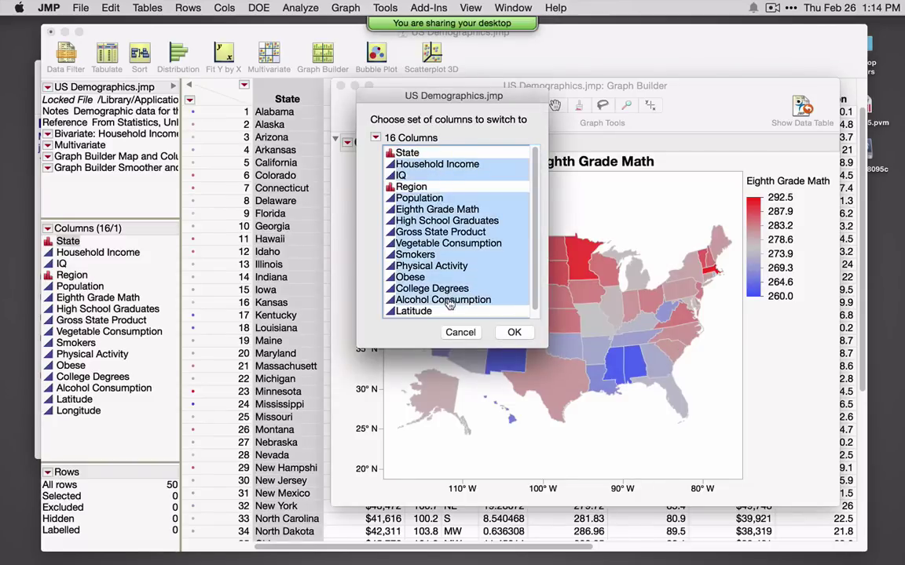
pyautogui.press('Return')
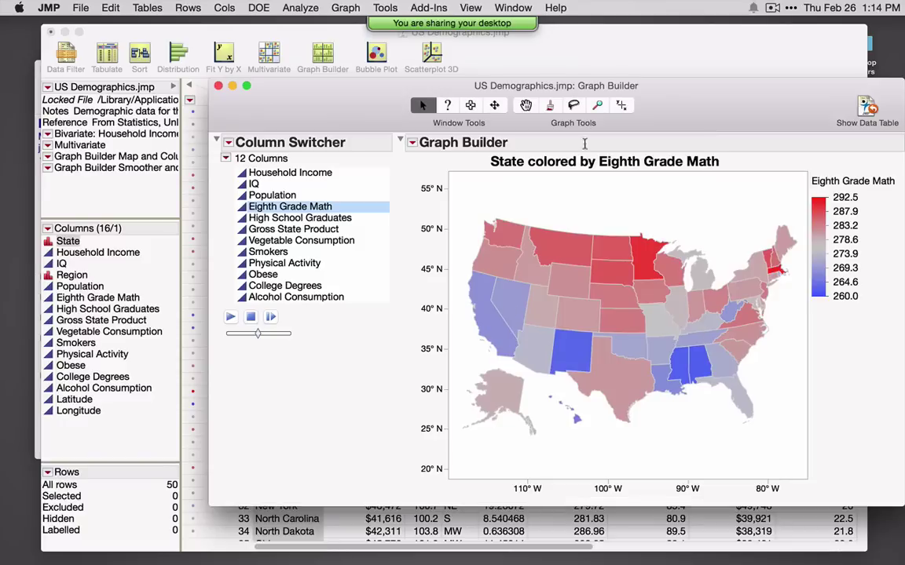
# Step: Switch the map coloring through the listed columns one after another, from Household Income to Alcohol Consumption
pyautogui.moveTo(631, 94); pyautogui.dragTo(532, 91)
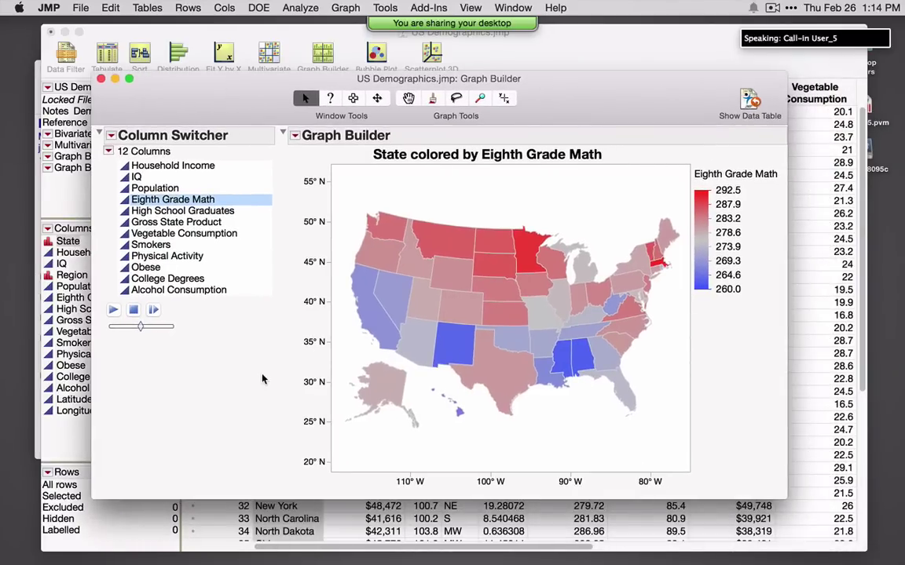
pyautogui.click(146, 166)
pyautogui.click(138, 176)
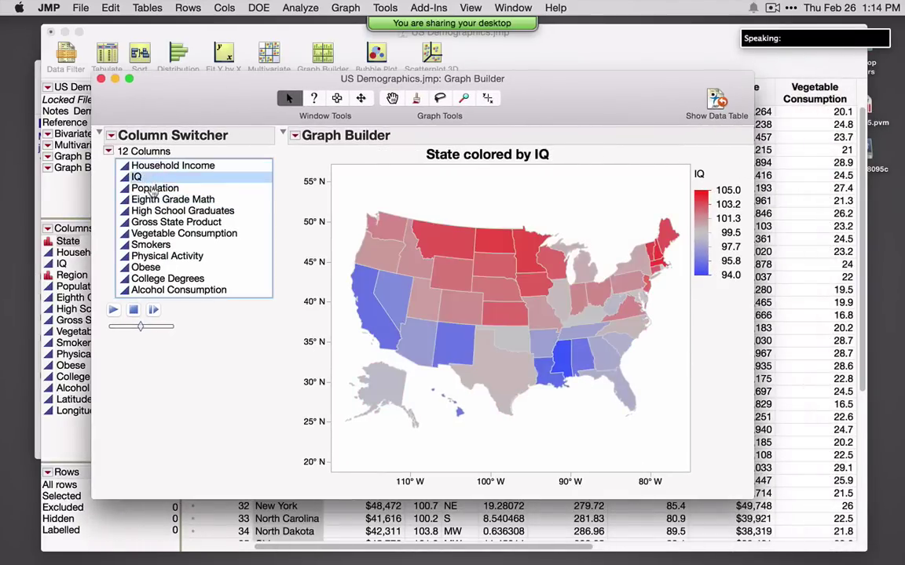
pyautogui.click(155, 188)
pyautogui.click(157, 200)
pyautogui.click(155, 211)
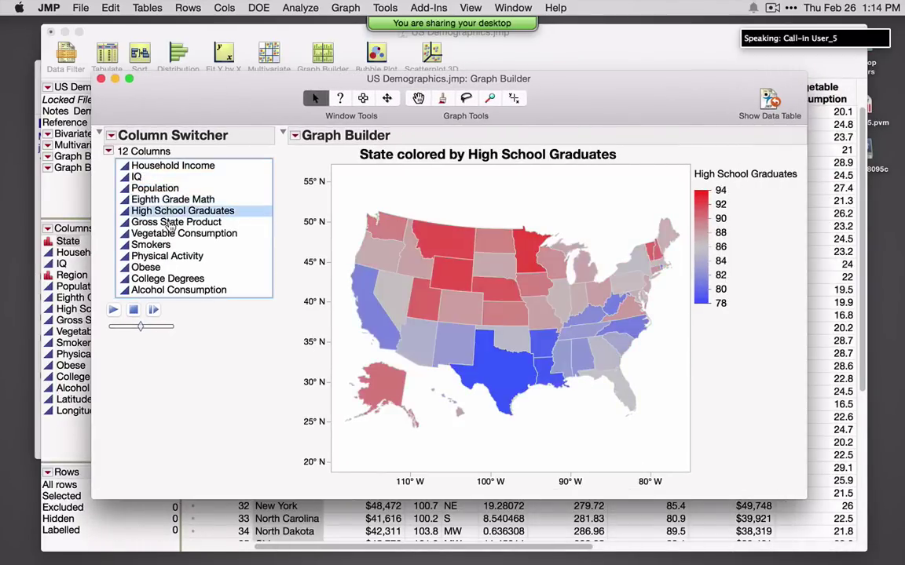
pyautogui.click(168, 222)
pyautogui.click(169, 233)
pyautogui.click(153, 245)
pyautogui.click(149, 256)
pyautogui.click(146, 267)
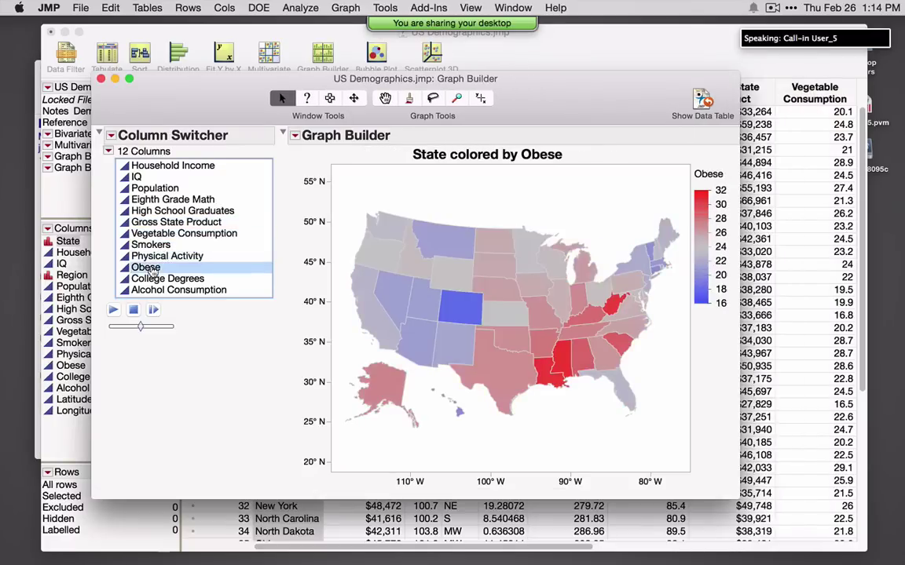
pyautogui.click(158, 278)
pyautogui.click(158, 290)
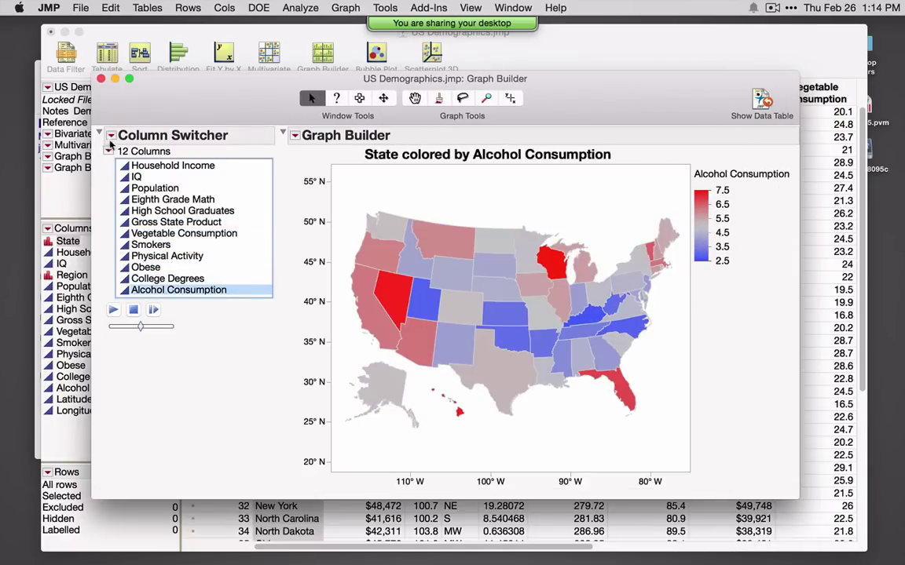
# Step: Remove the Column Switcher and add a Local Data Filter on Region to the map
pyautogui.click(110, 135)
pyautogui.click(118, 146)
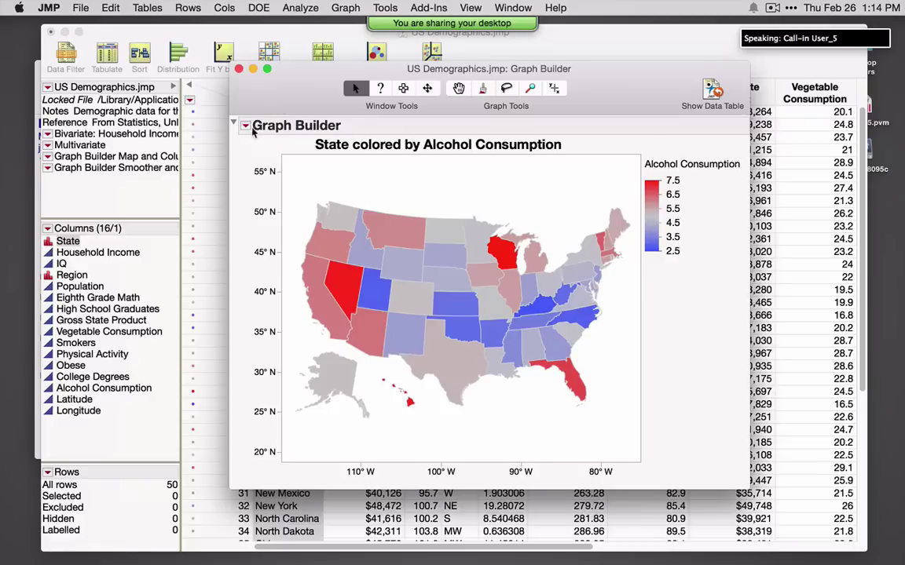
pyautogui.click(234, 124)
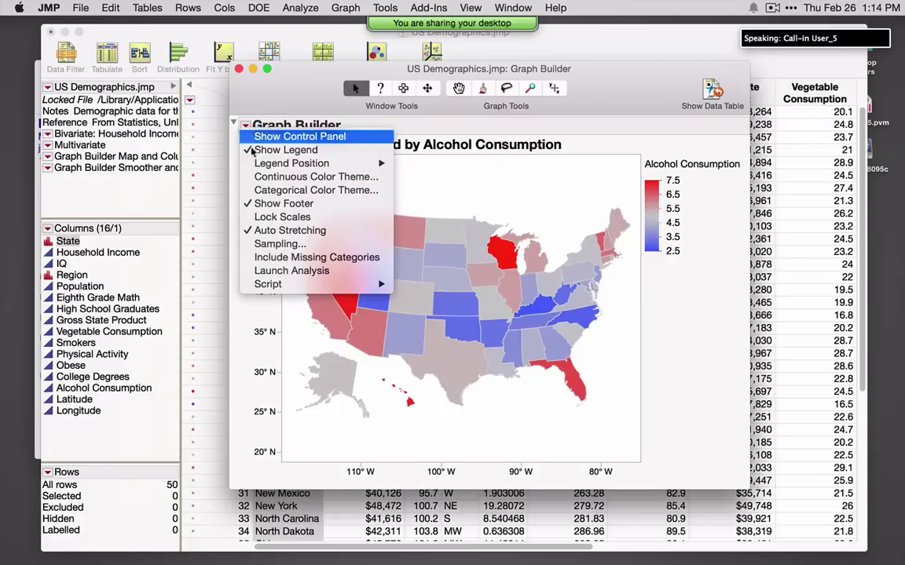
pyautogui.moveTo(289, 286)
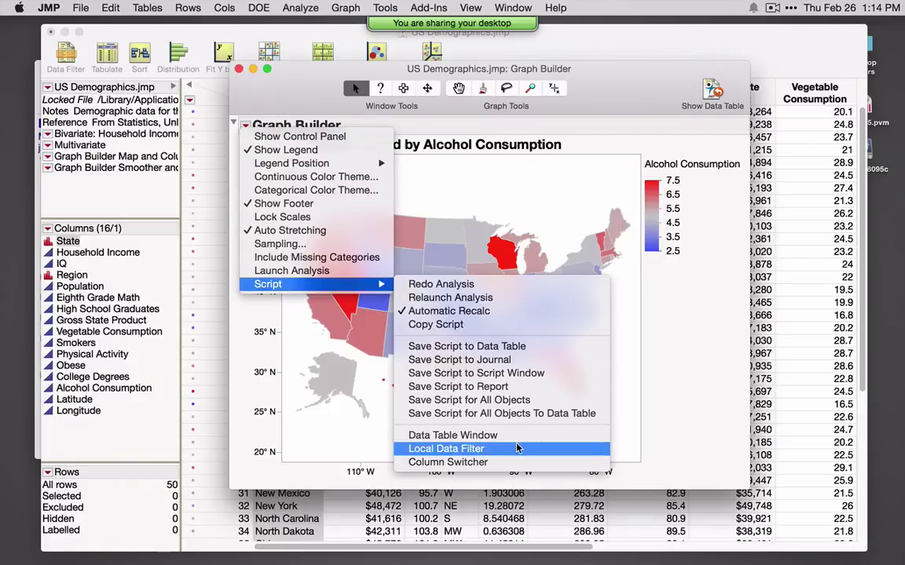
pyautogui.click(475, 393)
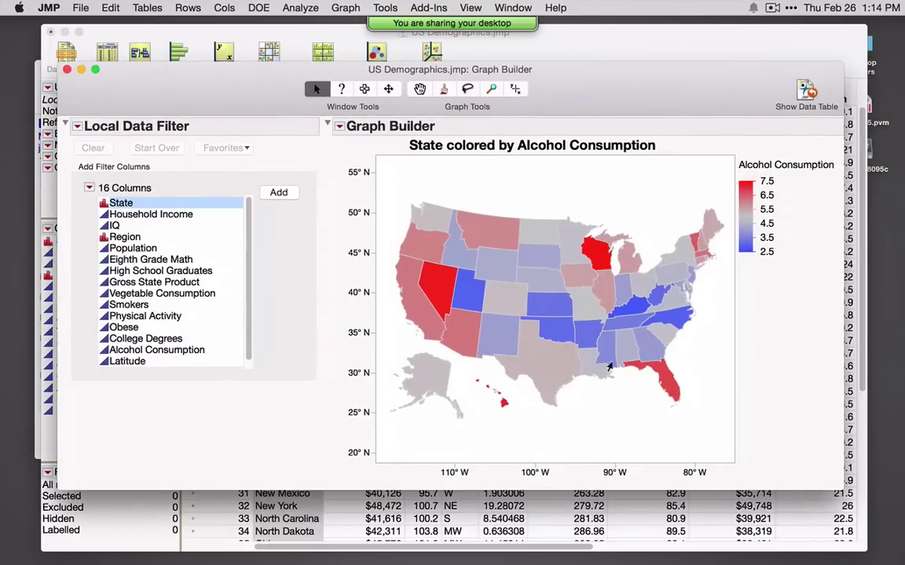
pyautogui.moveTo(506, 327)
pyautogui.click(133, 238)
pyautogui.click(278, 194)
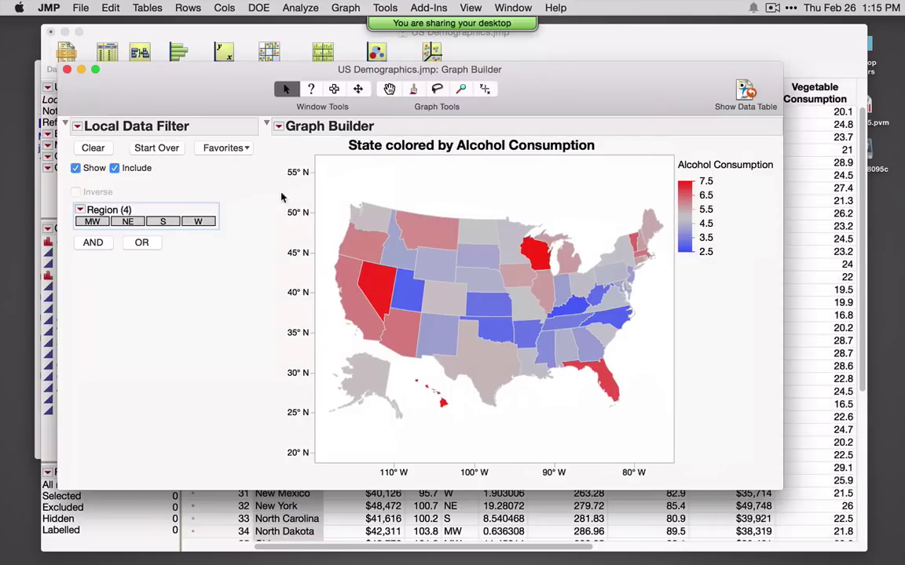
# Step: Filter the map to one region at a time: MW, NE, W and S
pyautogui.click(92, 220)
pyautogui.click(128, 221)
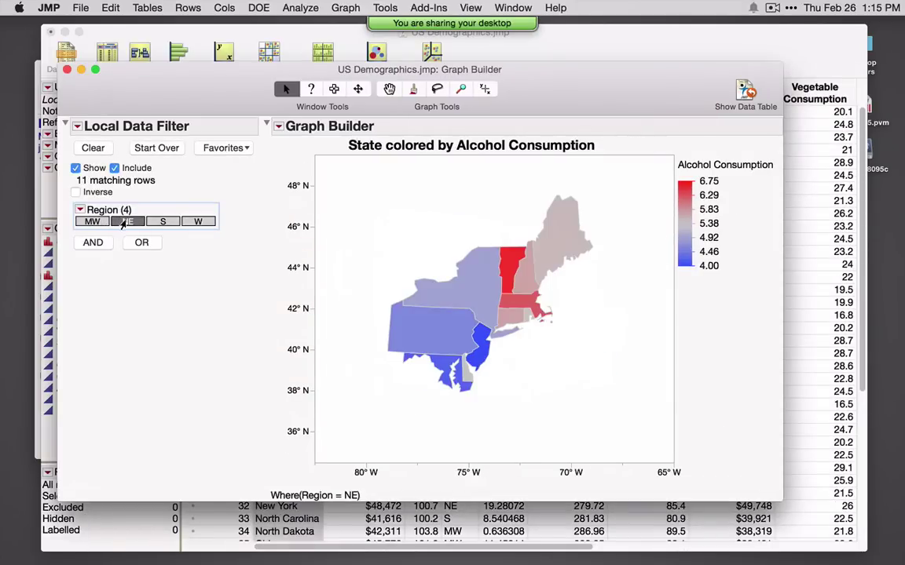
pyautogui.click(197, 221)
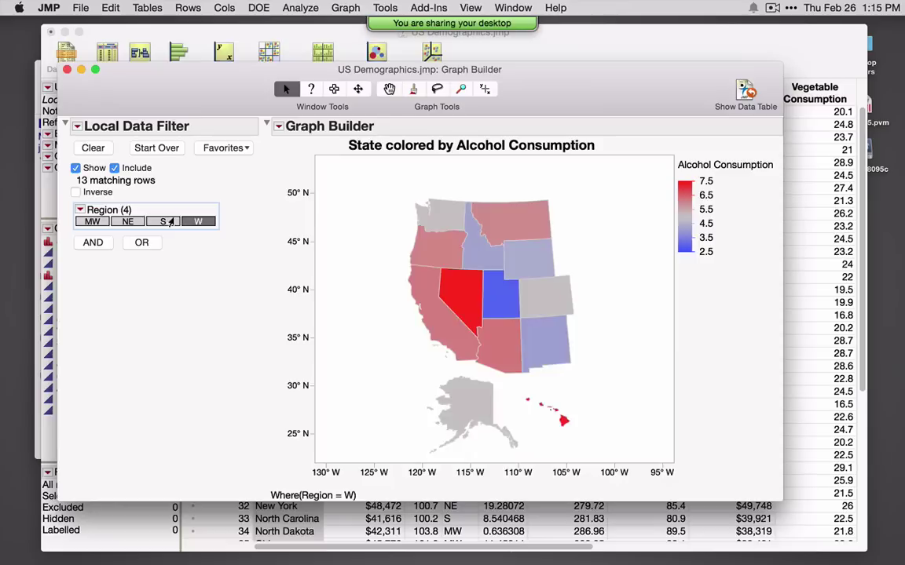
pyautogui.click(168, 223)
pyautogui.moveTo(149, 92); pyautogui.dragTo(161, 117)
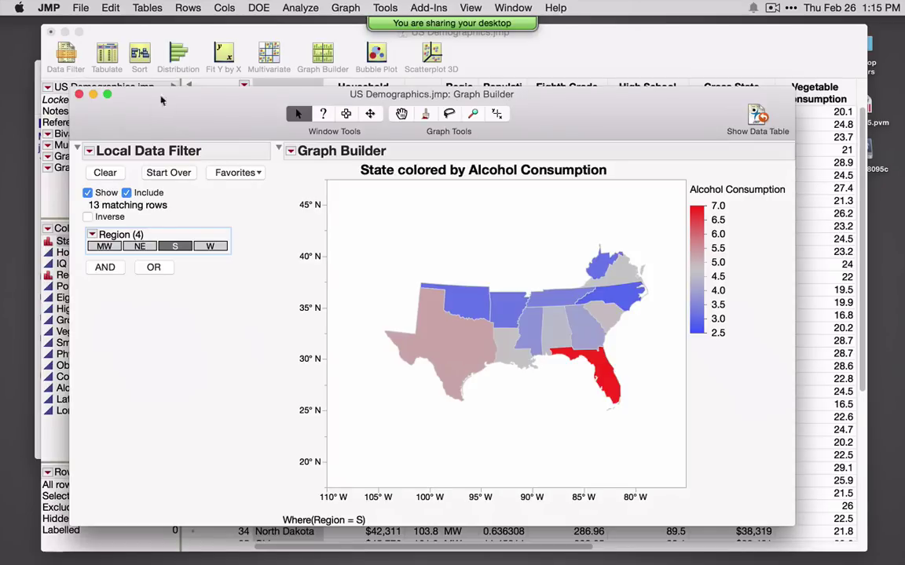
pyautogui.click(189, 9)
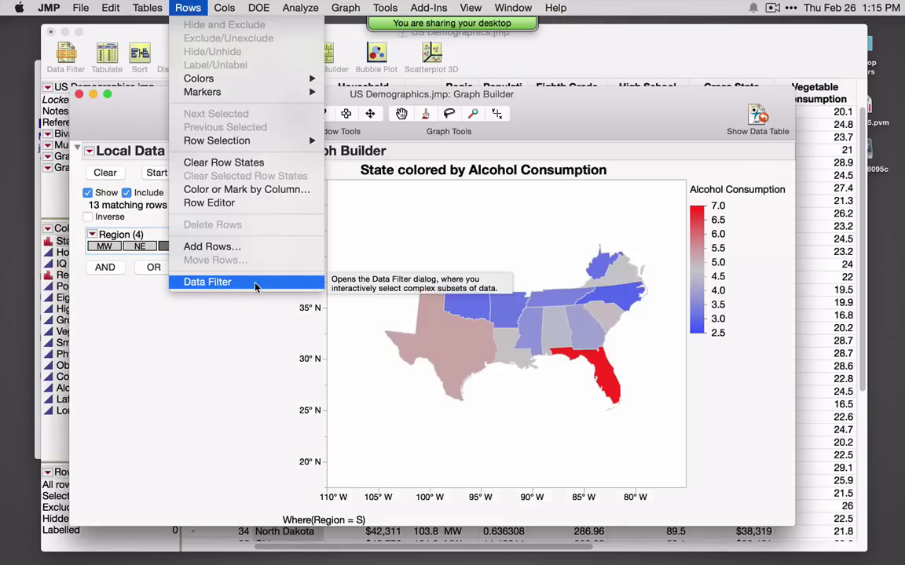
pyautogui.press('Escape')
# Step: Close the map report and the US Demographics table without saving the changes
pyautogui.click(78, 93)
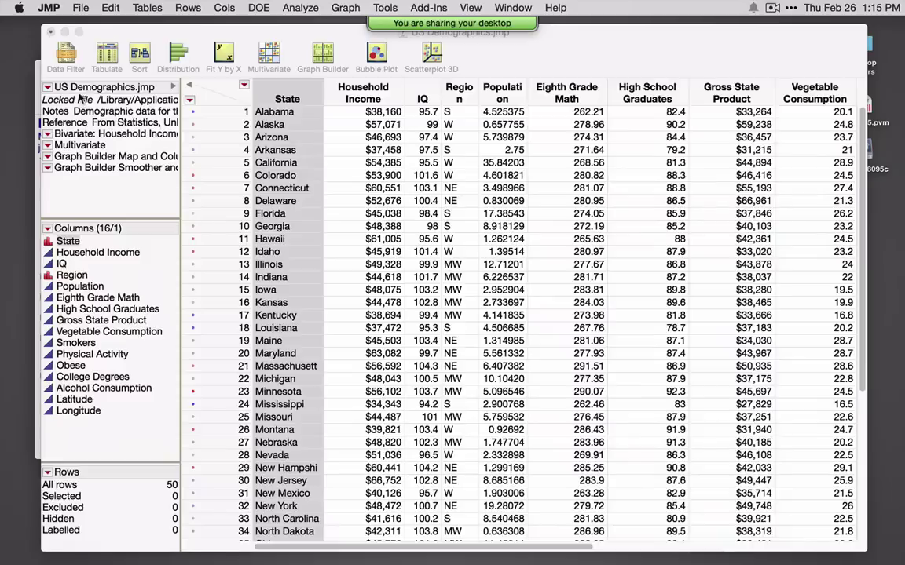
pyautogui.click(51, 31)
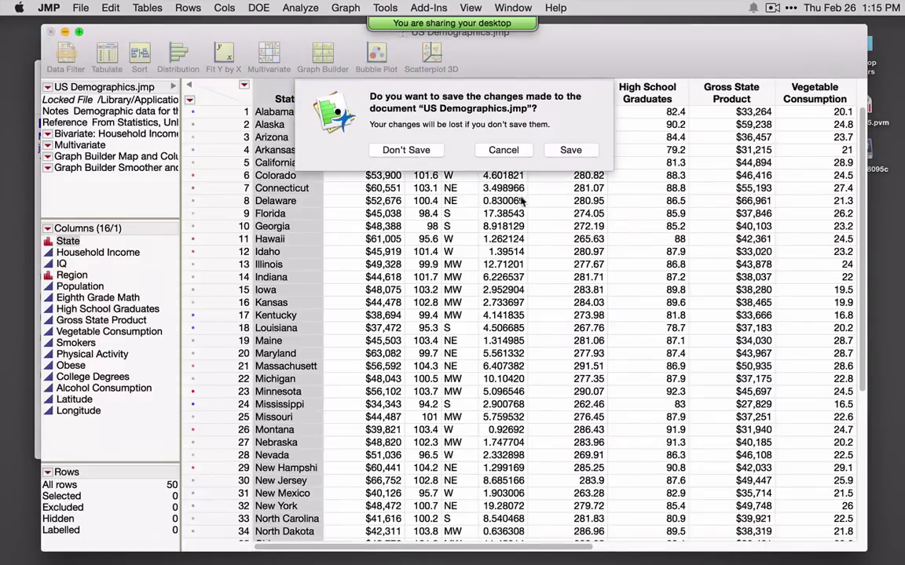
pyautogui.click(416, 150)
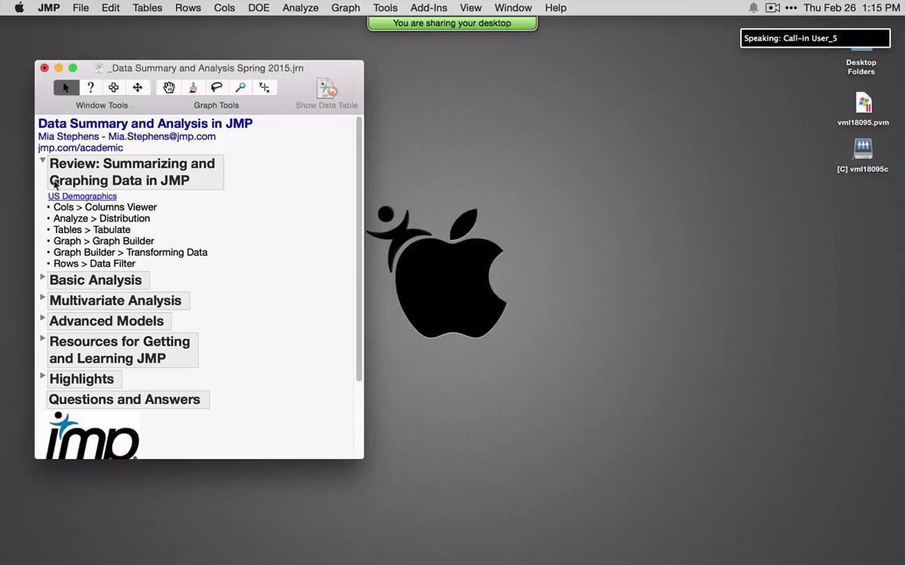
# Step: In the journal, collapse the Review section, expand Basic Analysis and collapse its Fit Model topic
pyautogui.click(44, 164)
pyautogui.click(43, 201)
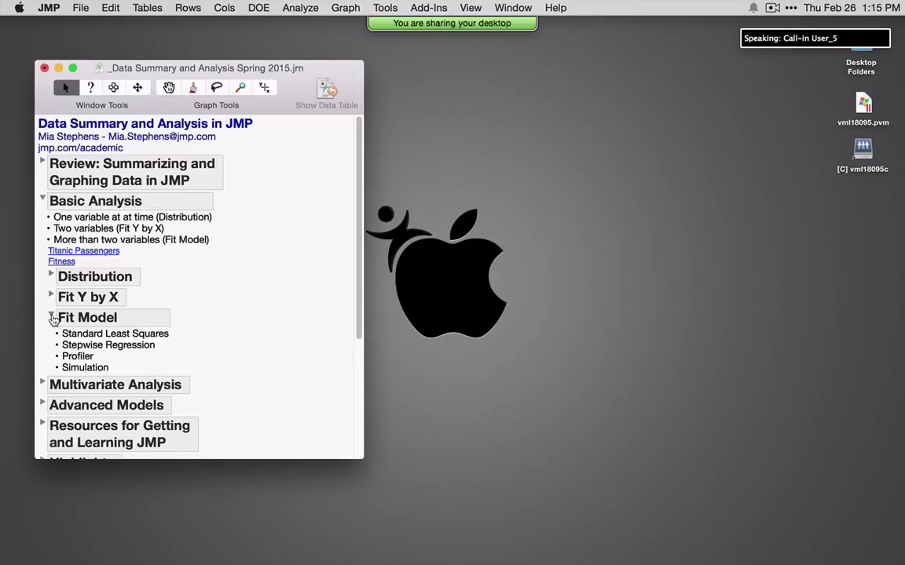
pyautogui.click(51, 315)
pyautogui.click(312, 10)
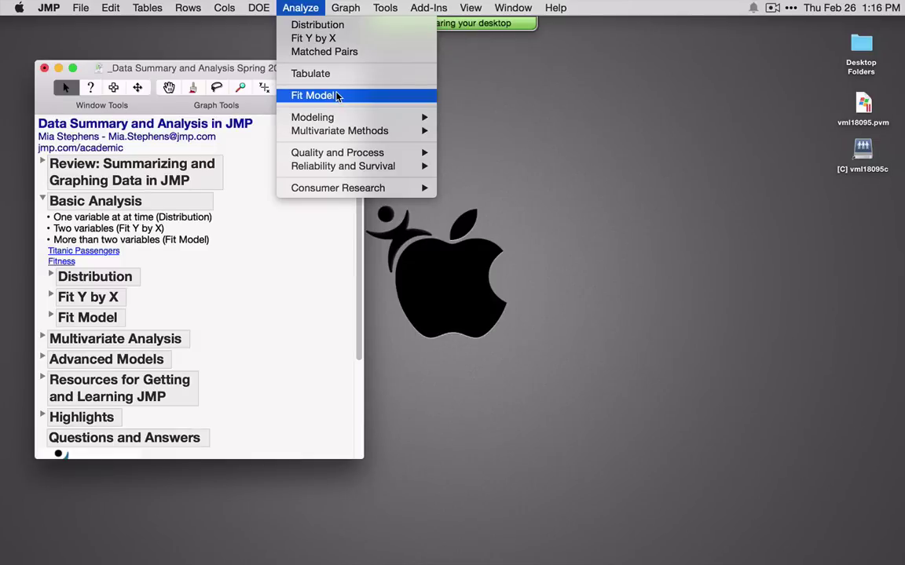
pyautogui.moveTo(335, 118)
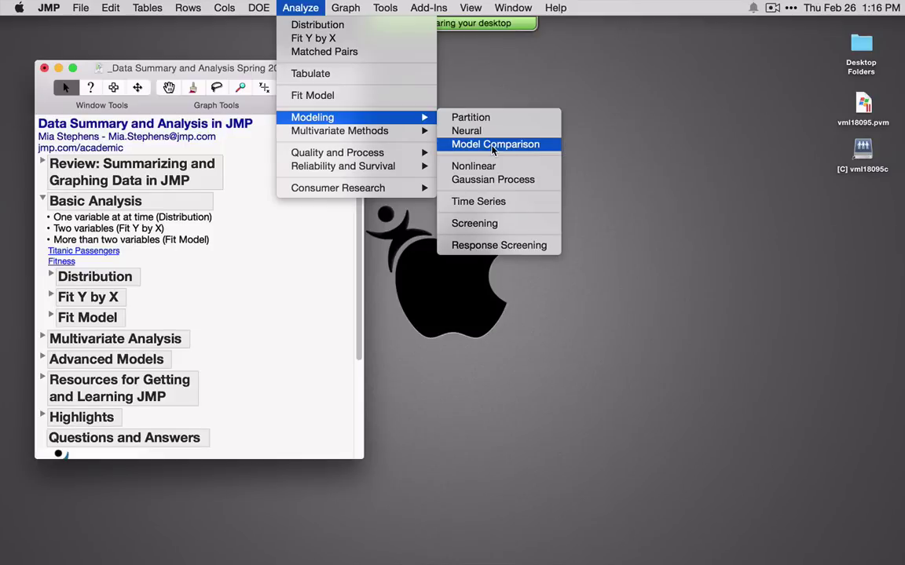
pyautogui.moveTo(341, 136)
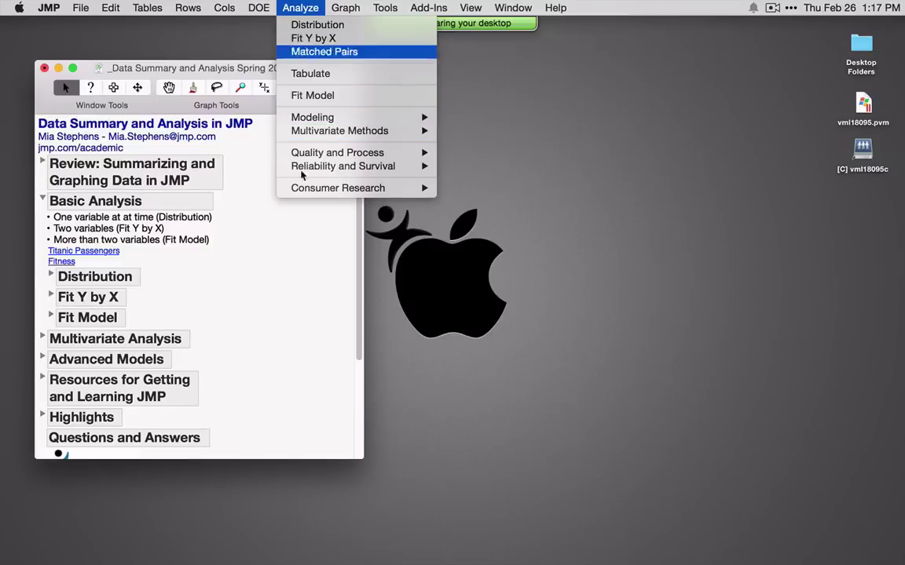
pyautogui.click(289, 327)
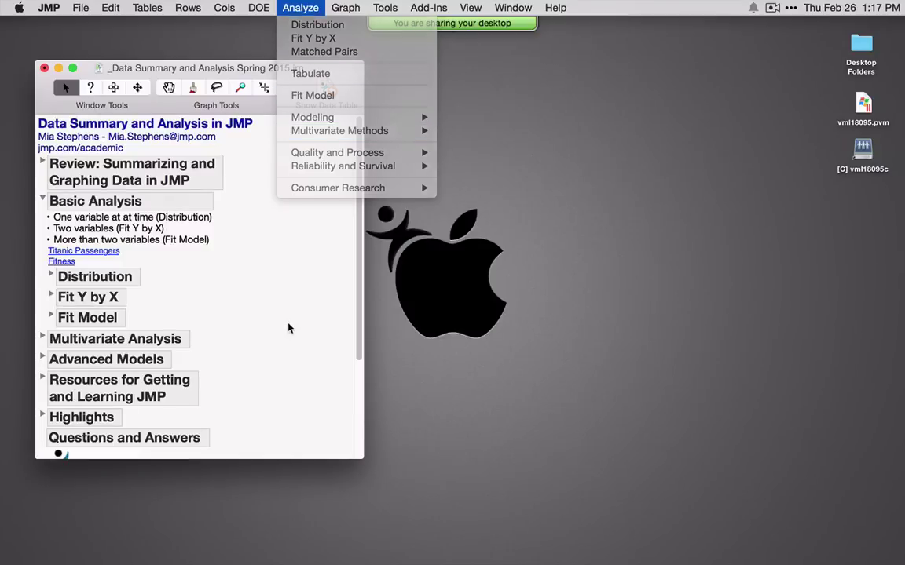
# Step: Open the Fitness data table linked under Basic Analysis in the journal
pyautogui.click(62, 264)
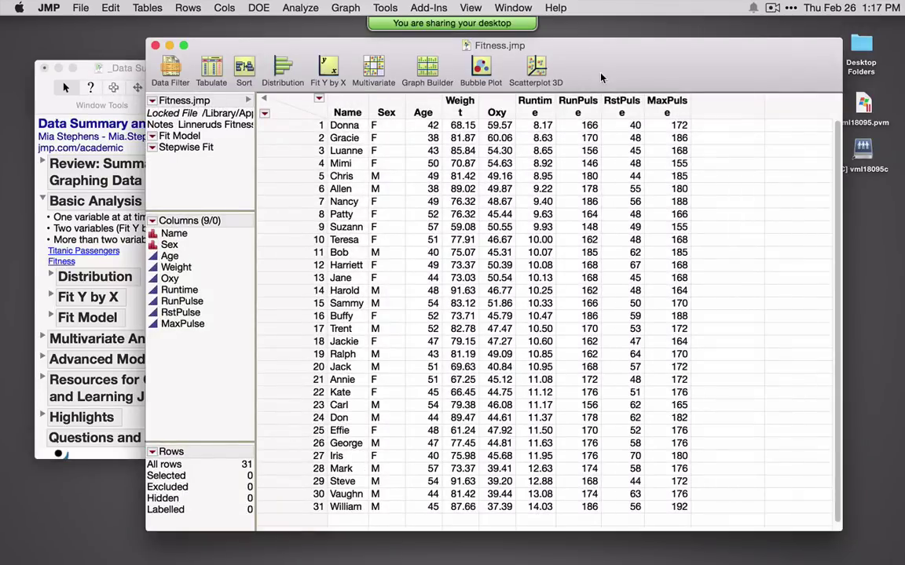
# Step: Move the Oxy column to the first position in the Fitness data table
pyautogui.moveTo(600, 77); pyautogui.dragTo(577, 94)
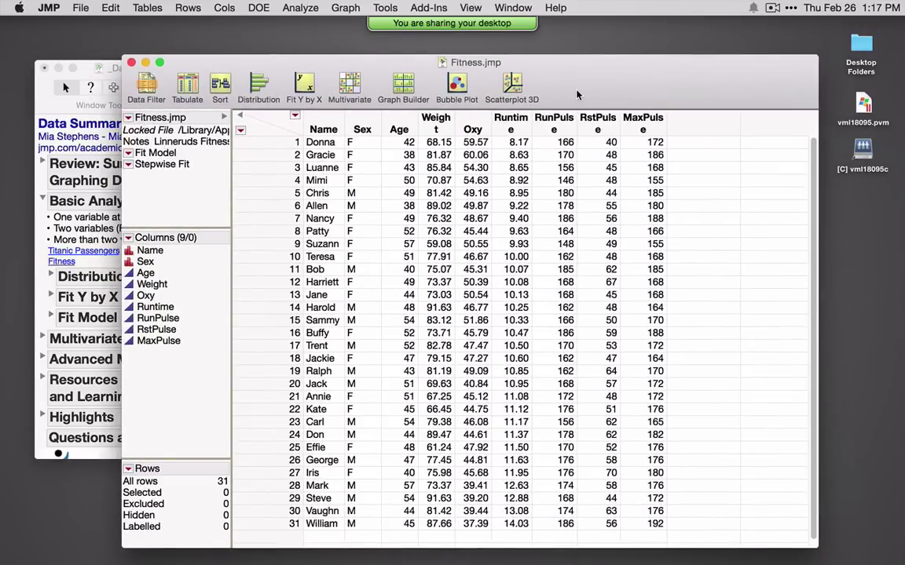
pyautogui.click(472, 125)
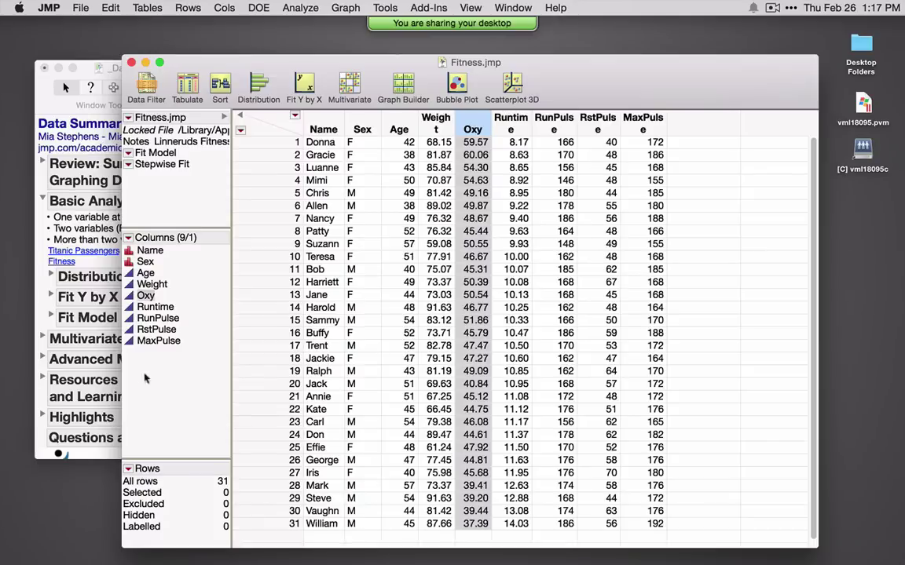
pyautogui.click(166, 397)
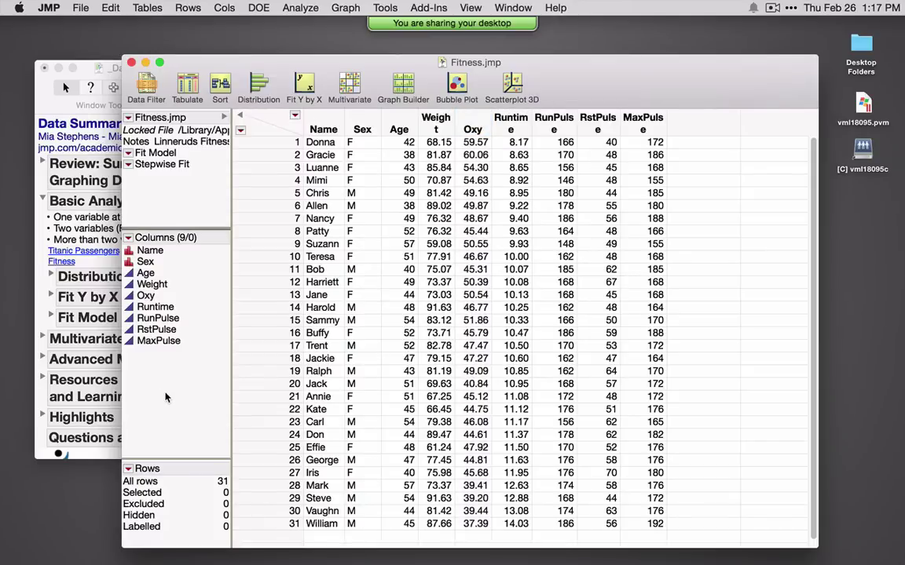
pyautogui.click(146, 296)
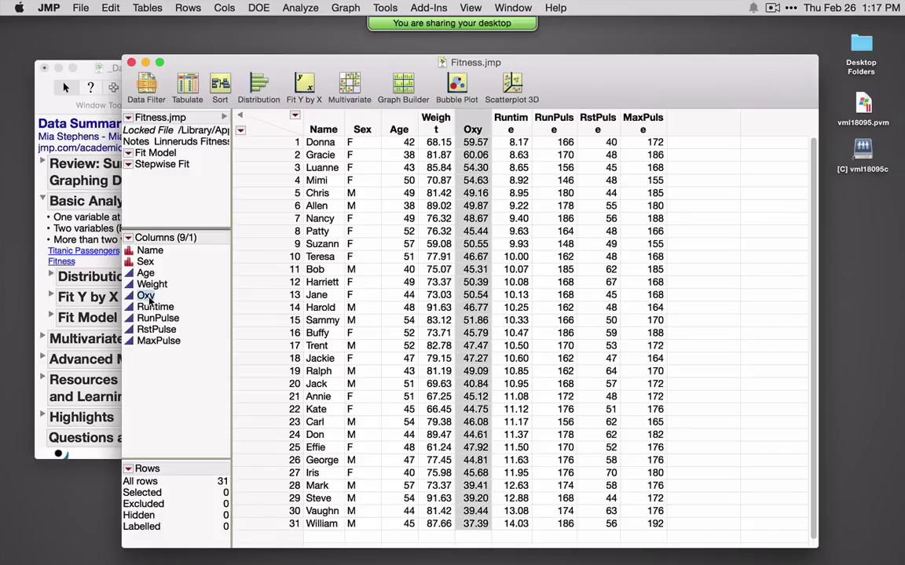
pyautogui.moveTo(149, 300); pyautogui.dragTo(149, 250)
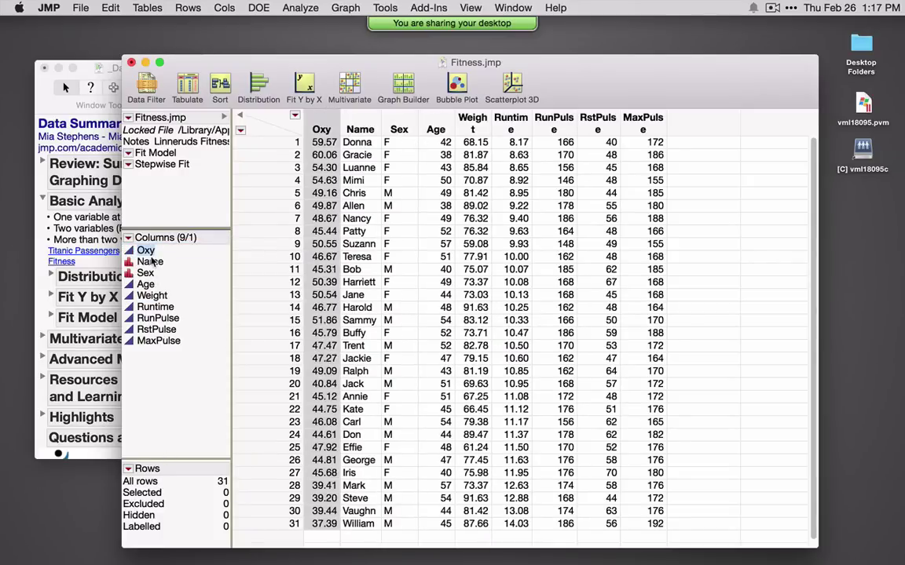
# Step: Run a Distribution analysis with Oxy, Sex, Age, Weight, Runtime, RunPulse, RstPulse and MaxPulse as Y columns, leaving out Name
pyautogui.moveTo(145, 252)
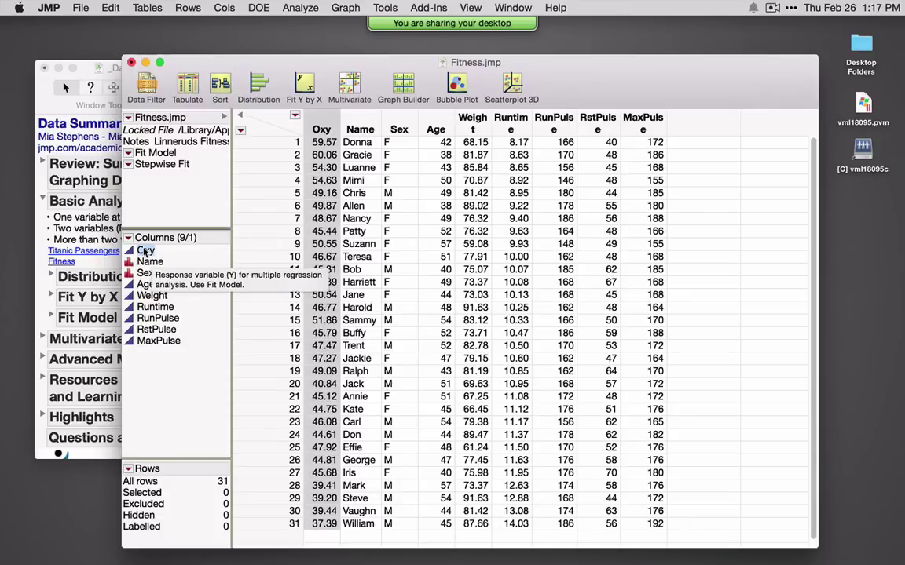
pyautogui.moveTo(146, 276)
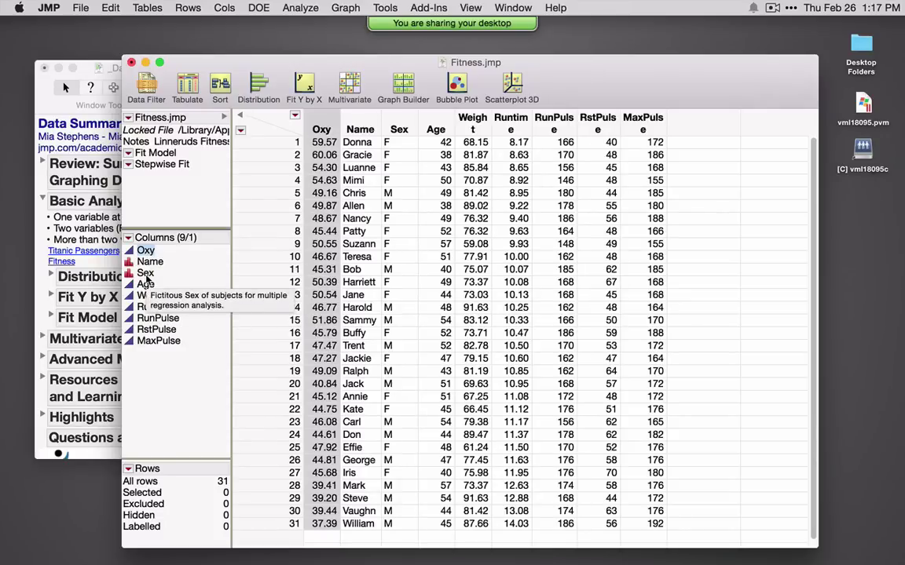
pyautogui.moveTo(146, 297)
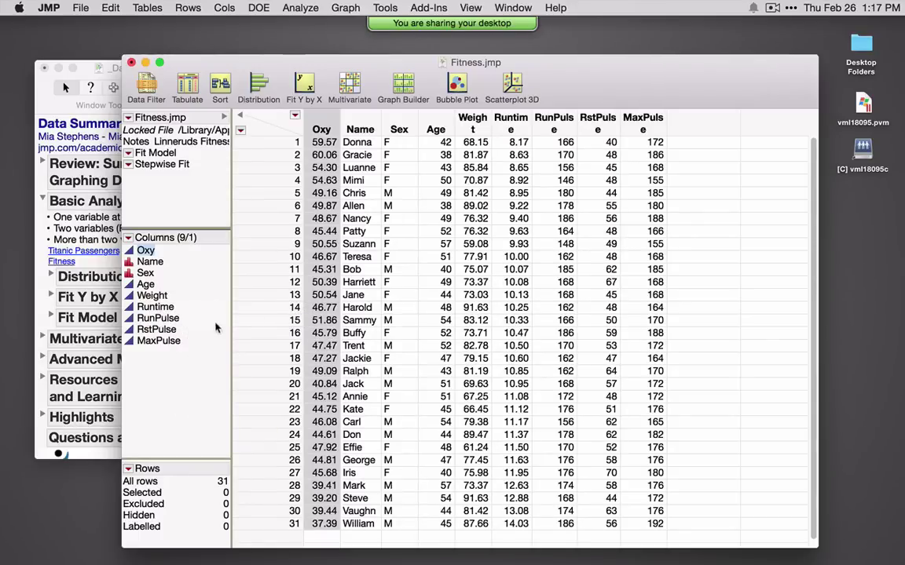
pyautogui.click(294, 10)
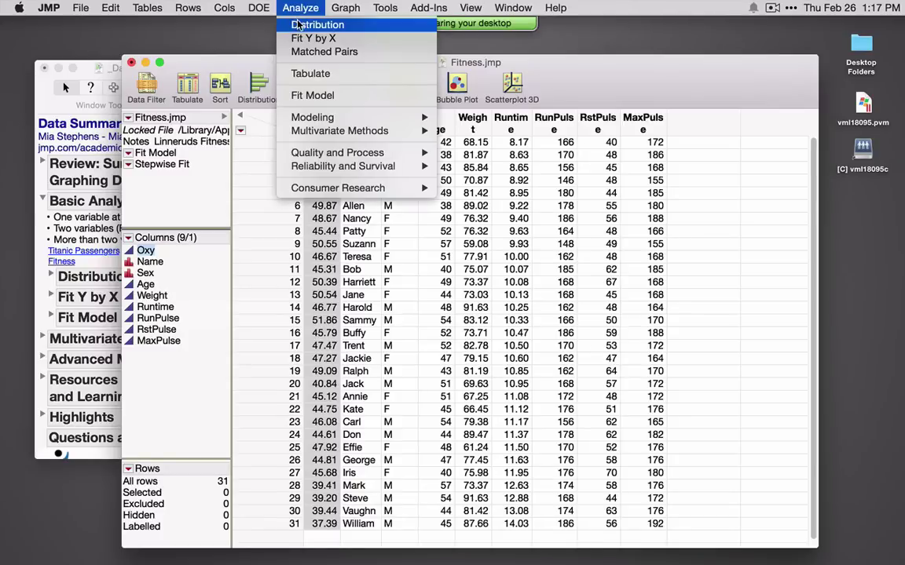
pyautogui.click(306, 24)
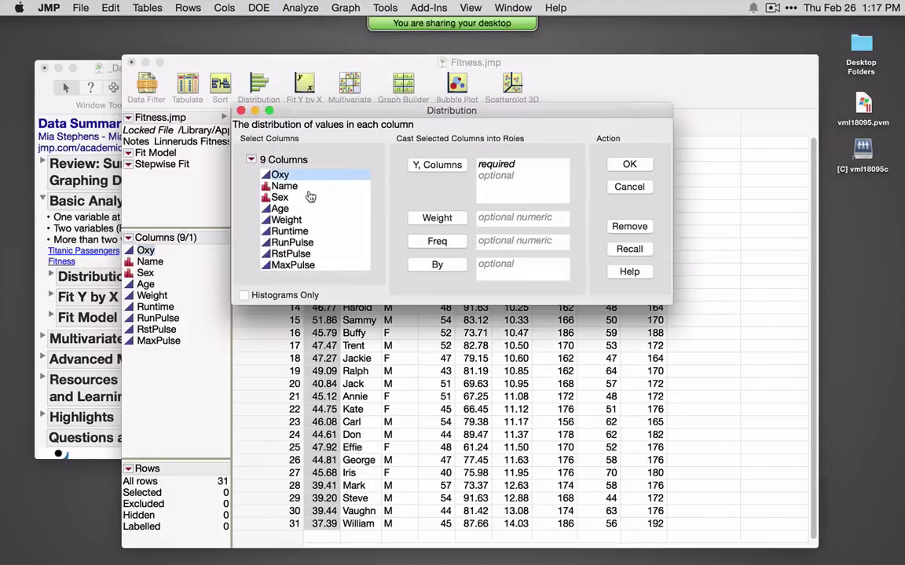
pyautogui.moveTo(329, 254); pyautogui.dragTo(299, 148)
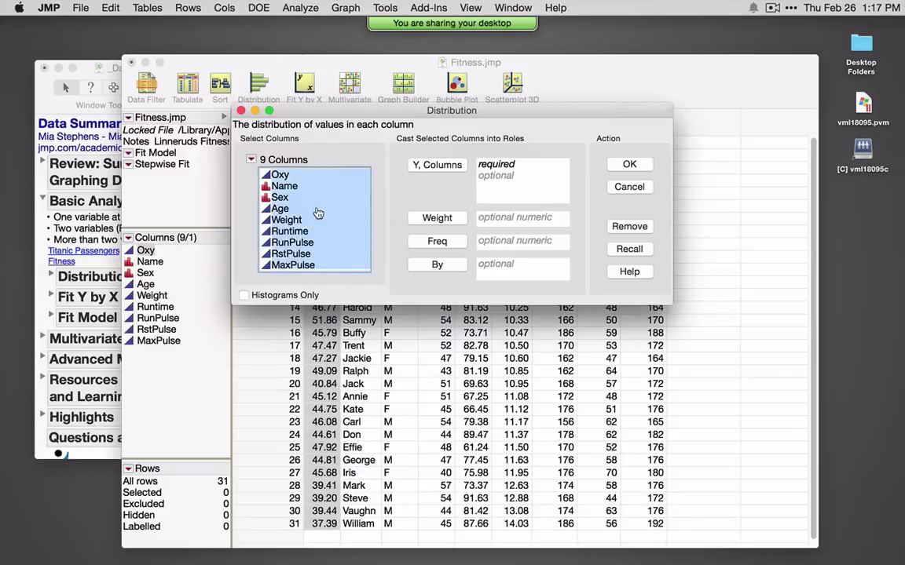
pyautogui.click(439, 172)
pyautogui.click(511, 176)
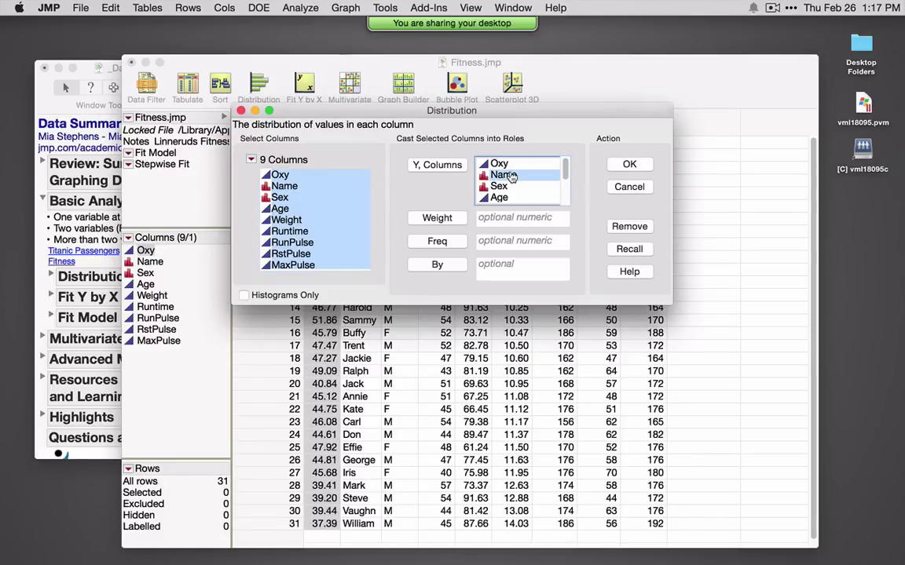
pyautogui.click(629, 226)
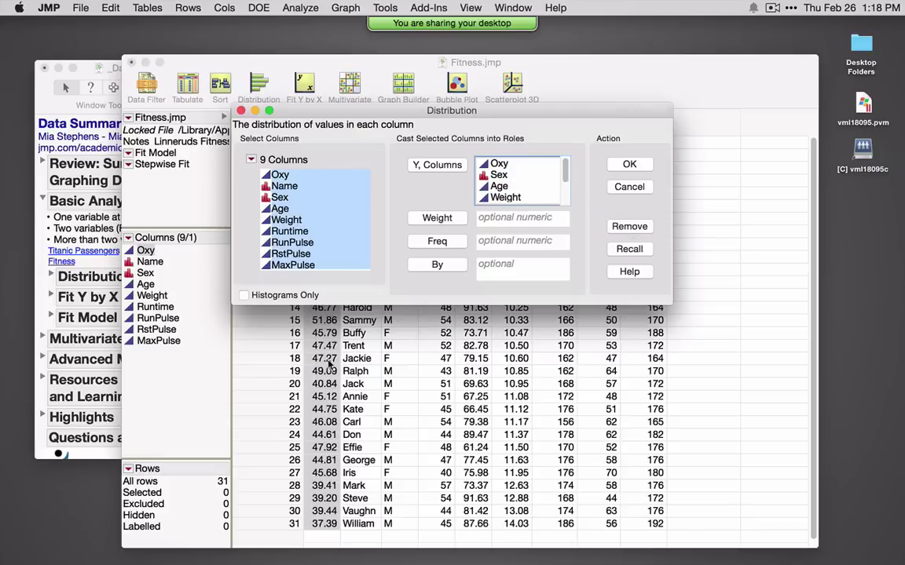
pyautogui.click(629, 166)
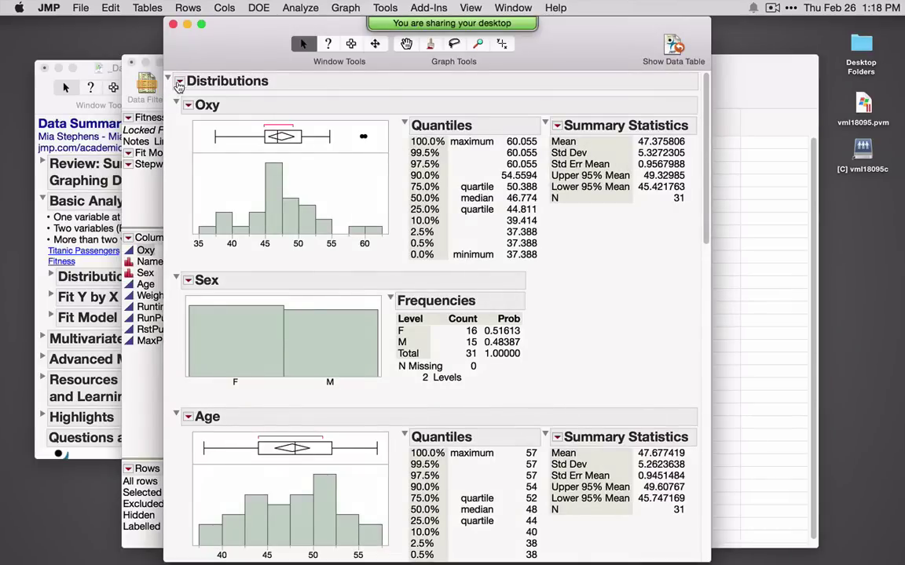
# Step: Turn off stacking in the Distributions report so the column results are laid out side by side
pyautogui.click(179, 81)
pyautogui.click(201, 105)
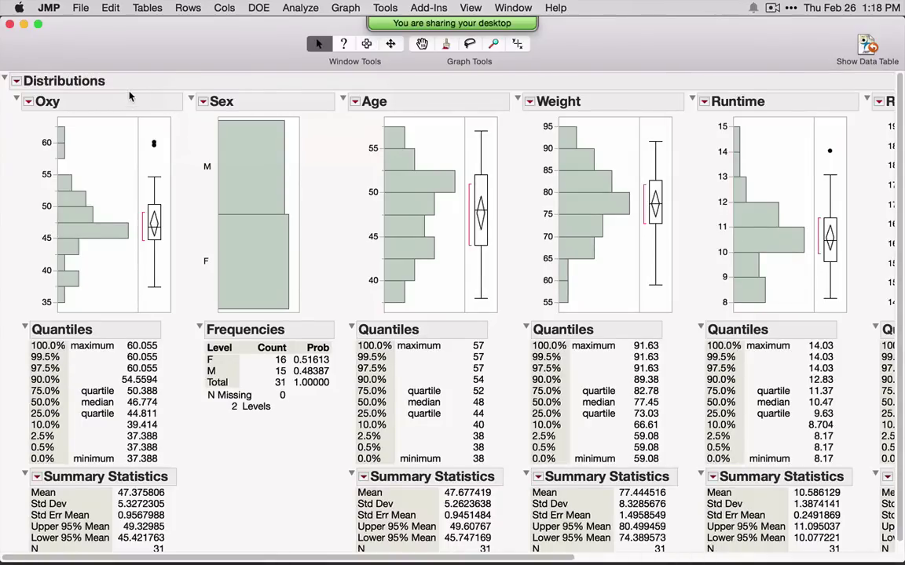
pyautogui.click(50, 10)
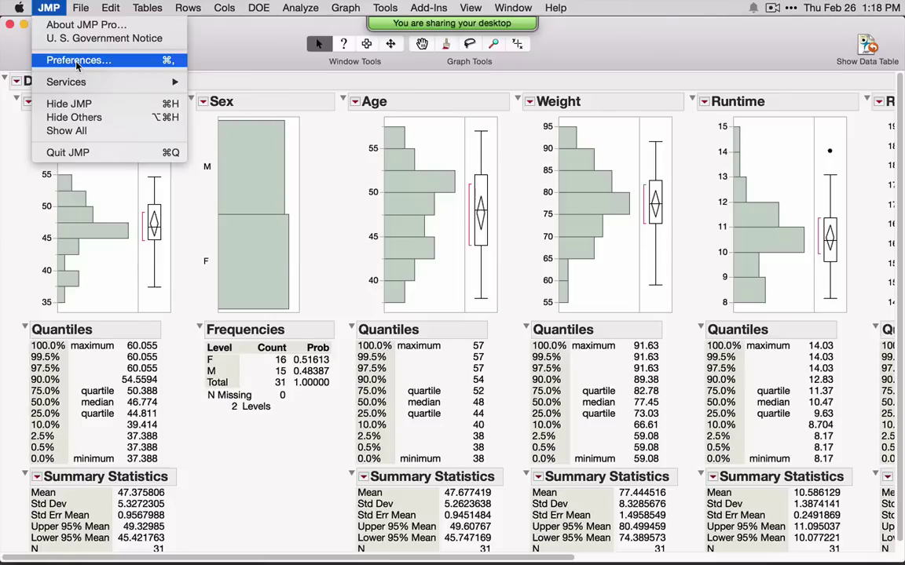
pyautogui.press('Escape')
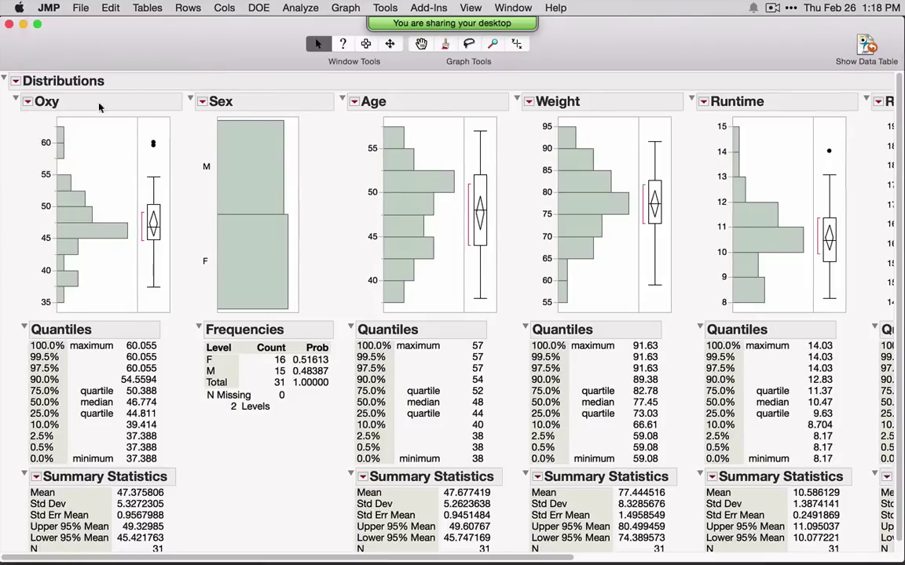
# Step: Stack the Distributions report again with horizontal histograms and reposition its window
pyautogui.click(15, 82)
pyautogui.click(24, 105)
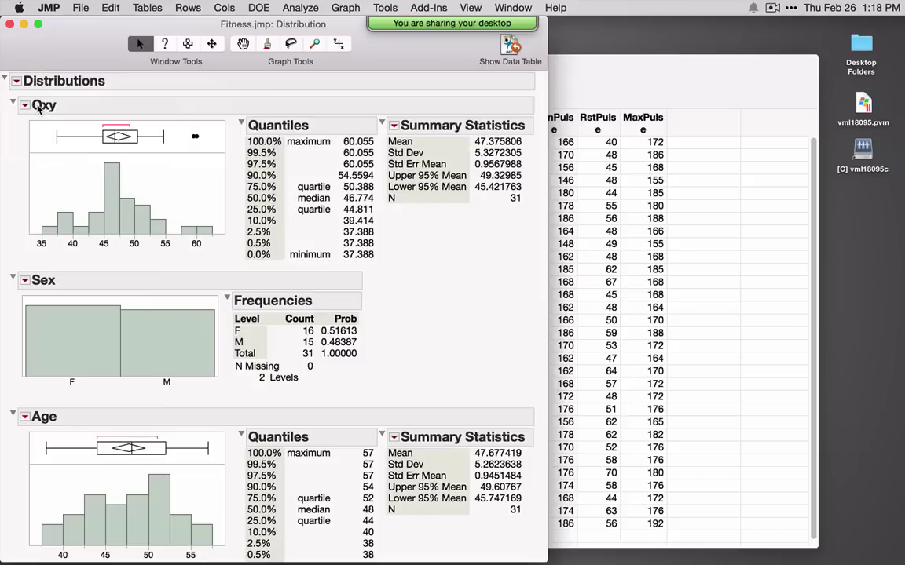
pyautogui.moveTo(105, 67); pyautogui.dragTo(227, 72)
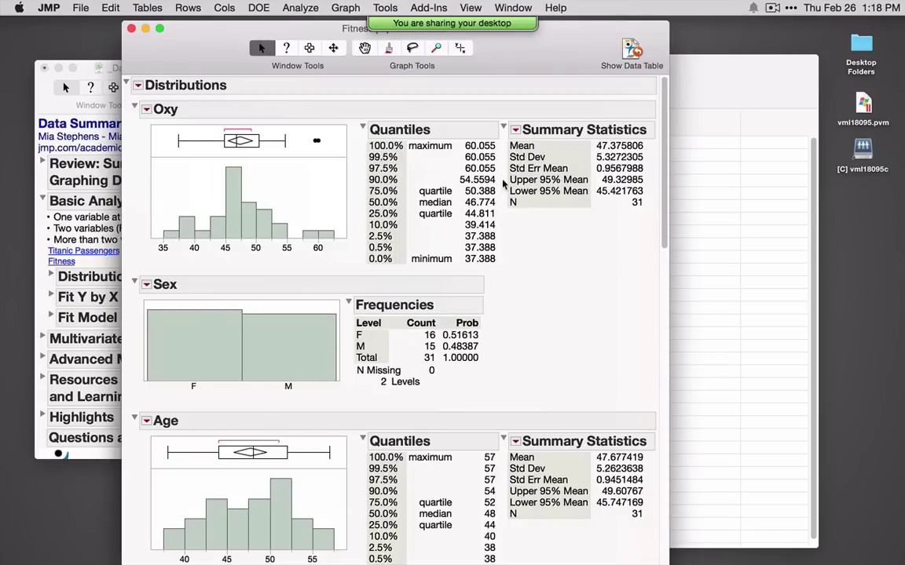
pyautogui.moveTo(504, 170)
pyautogui.mouseDown()
pyautogui.moveTo(512, 194)
pyautogui.moveTo(640, 201)
pyautogui.moveTo(632, 165)
pyautogui.moveTo(500, 169)
pyautogui.mouseUp()
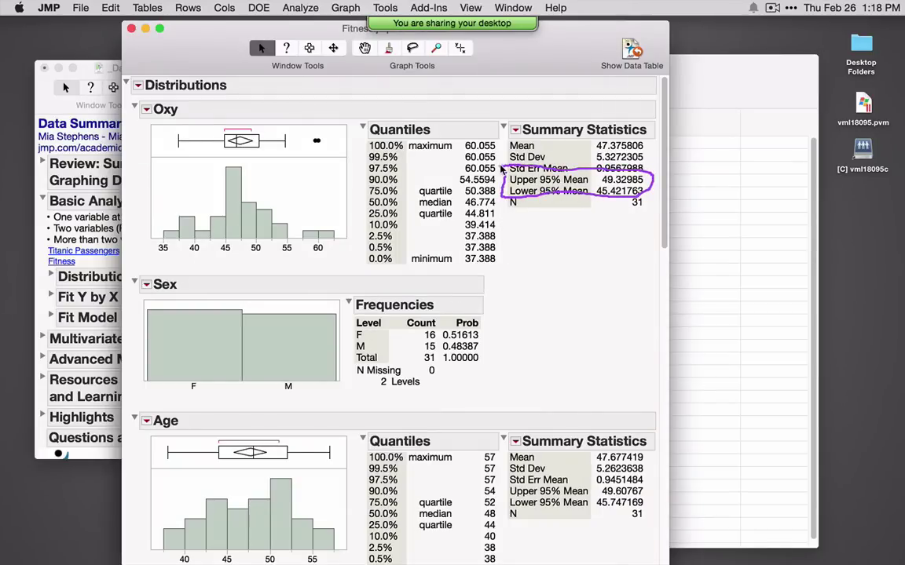
# Step: Add a normal quantile plot to the Oxy distribution and remove it again
pyautogui.click(146, 110)
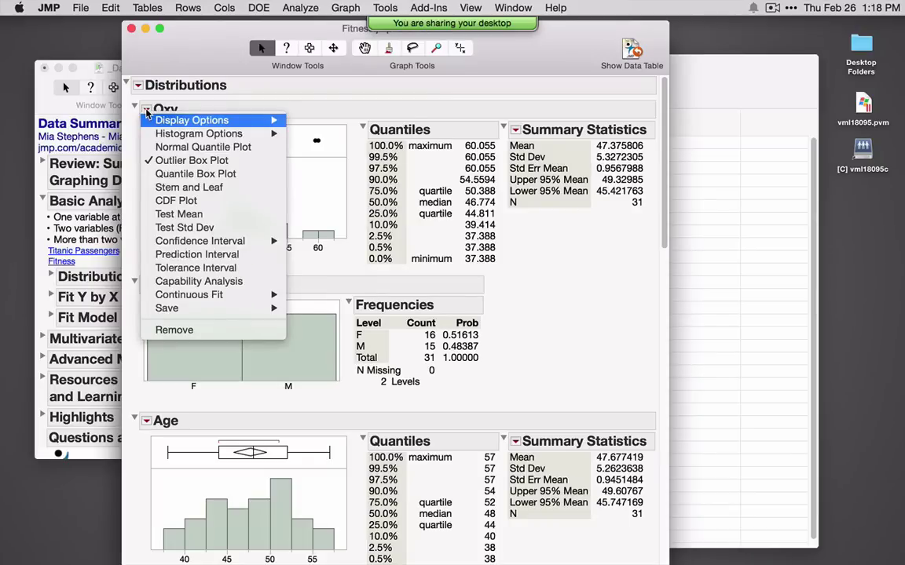
pyautogui.moveTo(155, 139)
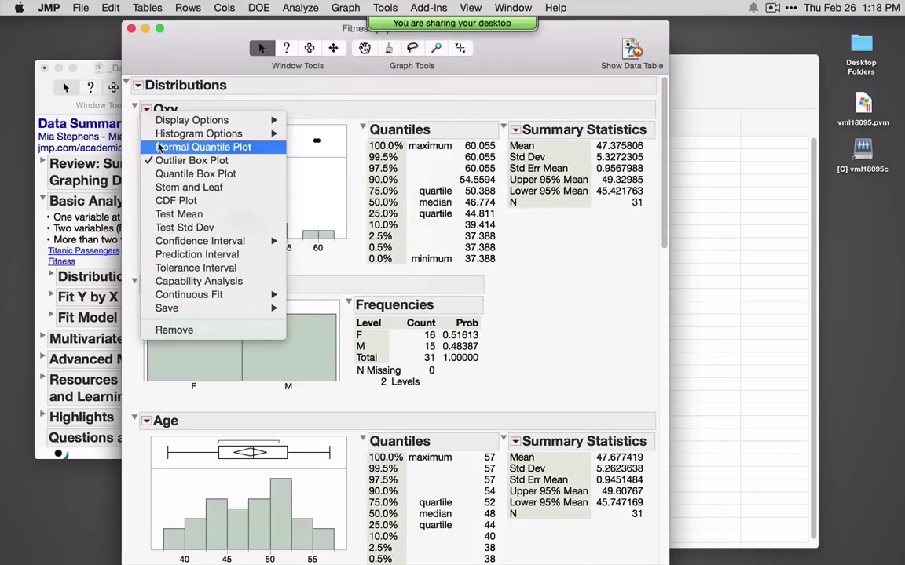
pyautogui.click(158, 147)
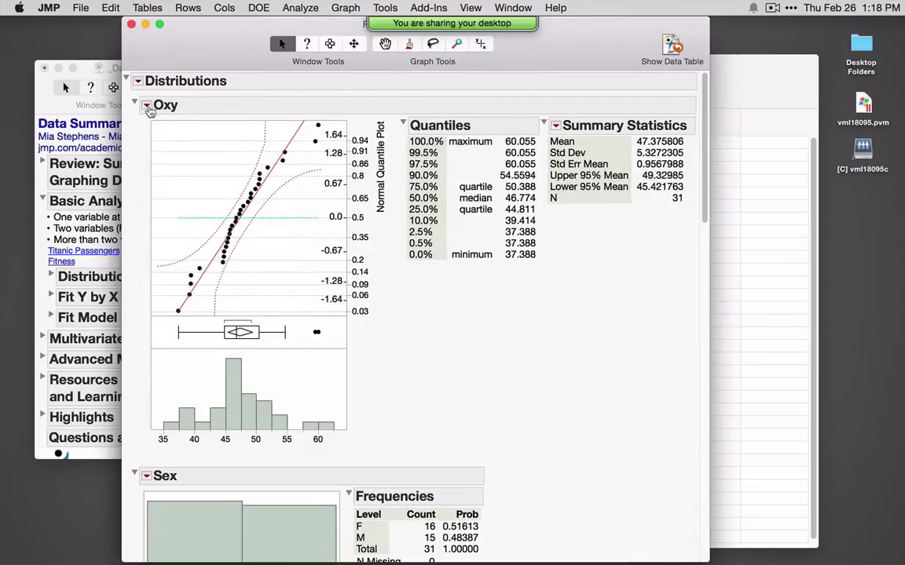
pyautogui.click(146, 105)
pyautogui.click(159, 143)
# Step: Run Test Mean on the Oxy distribution with a hypothesized mean of 49.5, without a true standard deviation or the Wilcoxon Signed Rank test
pyautogui.click(146, 105)
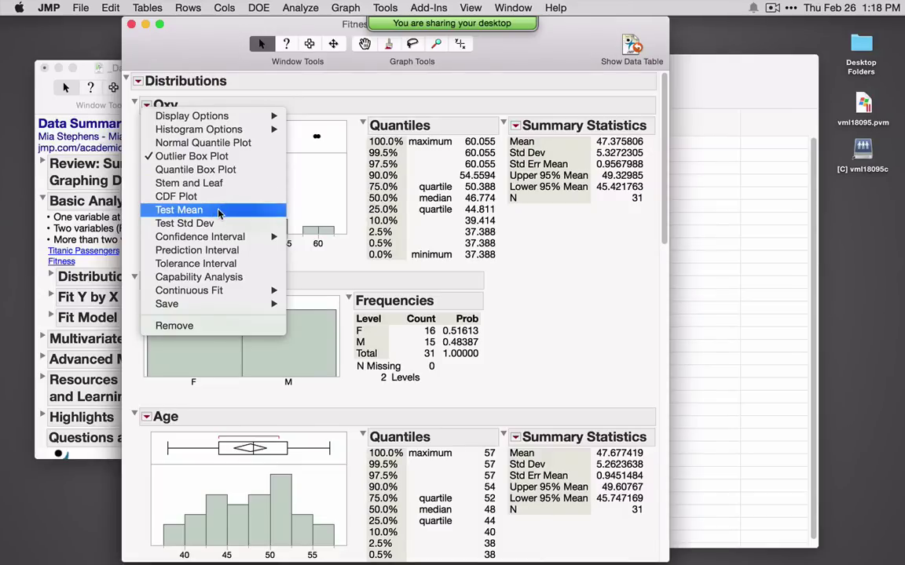
pyautogui.moveTo(230, 240)
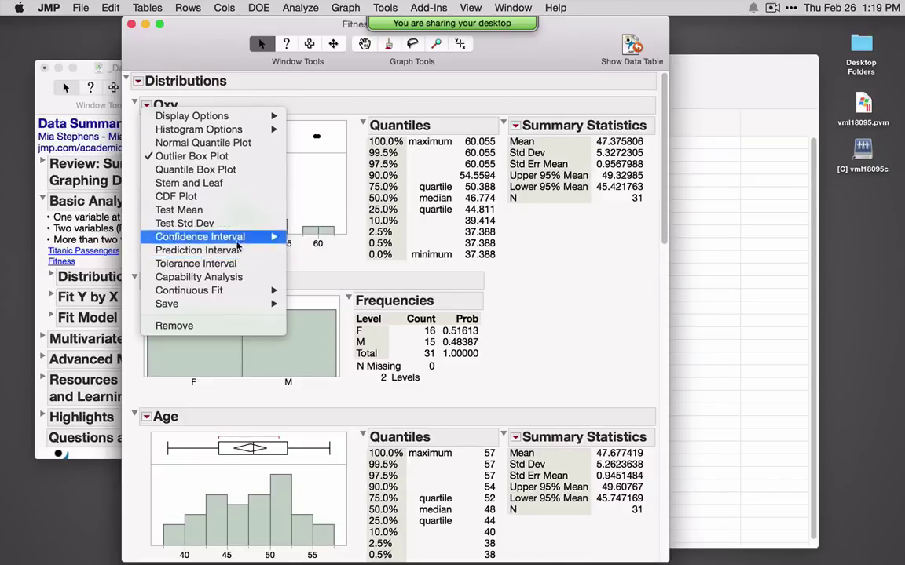
pyautogui.moveTo(231, 296)
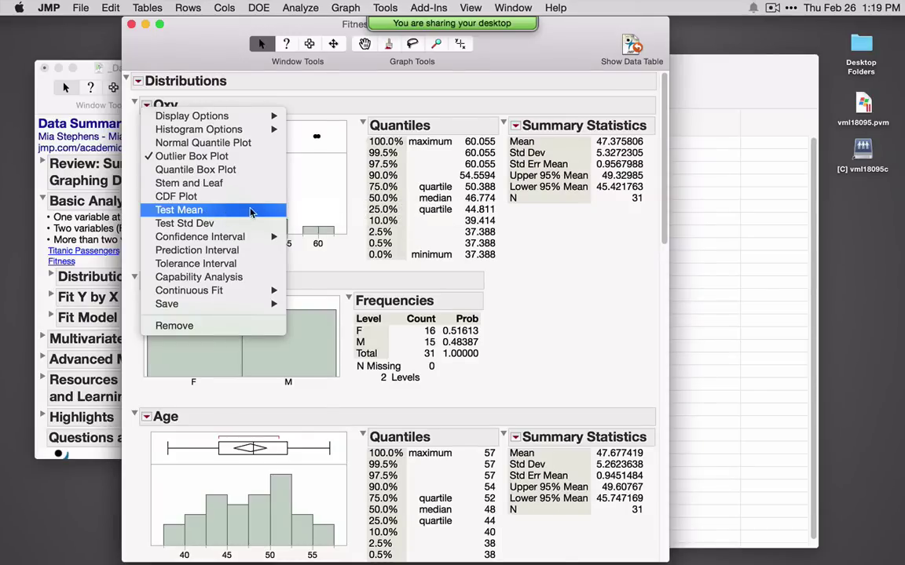
pyautogui.click(231, 210)
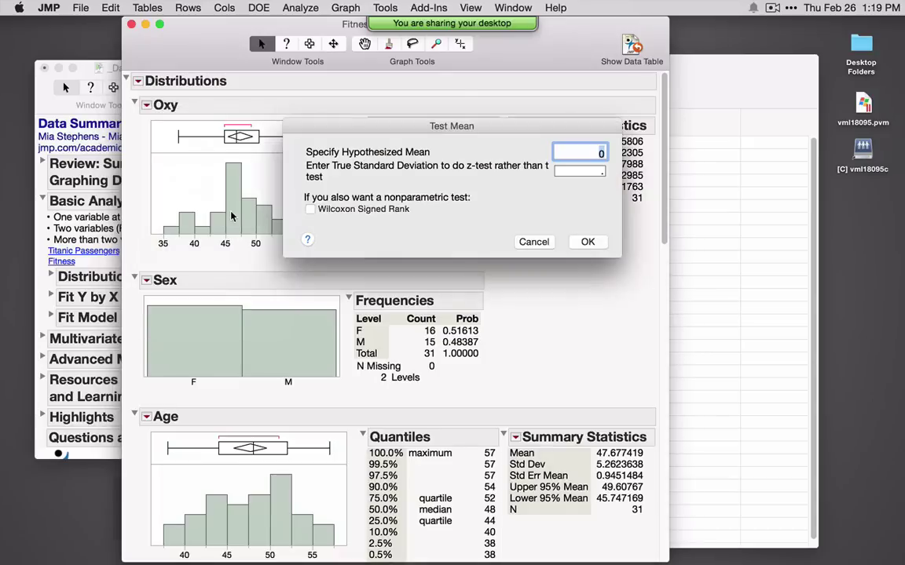
pyautogui.moveTo(401, 128); pyautogui.dragTo(337, 162)
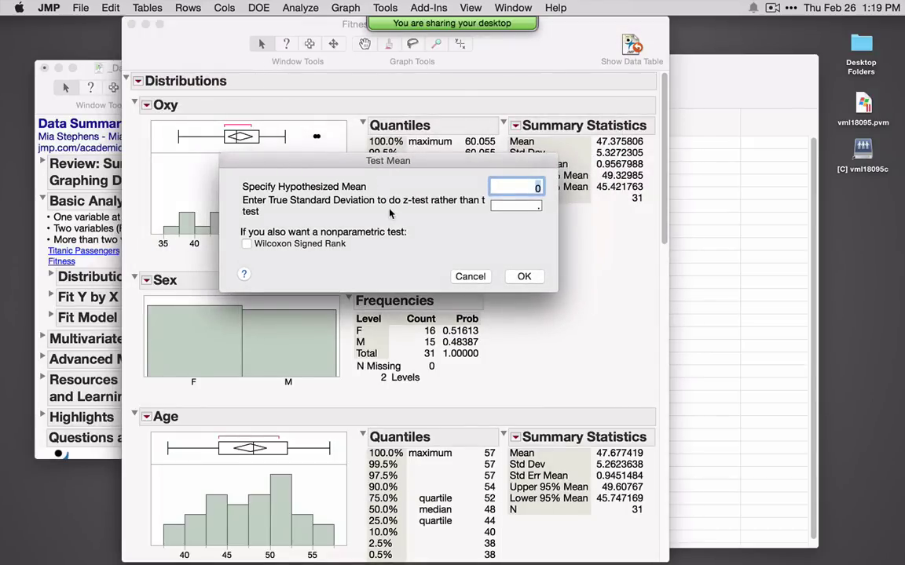
pyautogui.moveTo(389, 211); pyautogui.dragTo(445, 209)
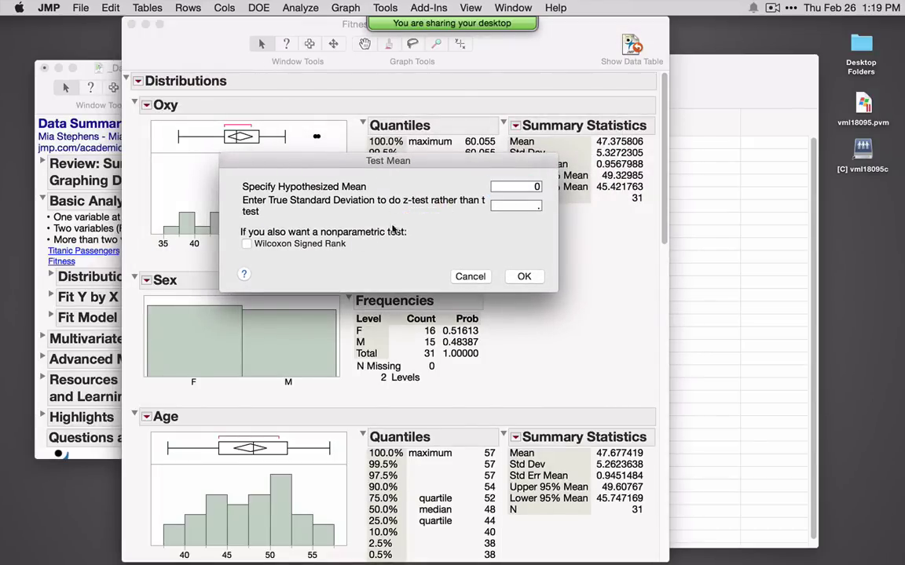
pyautogui.moveTo(269, 260)
pyautogui.mouseDown()
pyautogui.moveTo(410, 256)
pyautogui.moveTo(432, 223)
pyautogui.moveTo(371, 208)
pyautogui.moveTo(317, 208)
pyautogui.moveTo(245, 221)
pyautogui.moveTo(234, 258)
pyautogui.mouseUp()
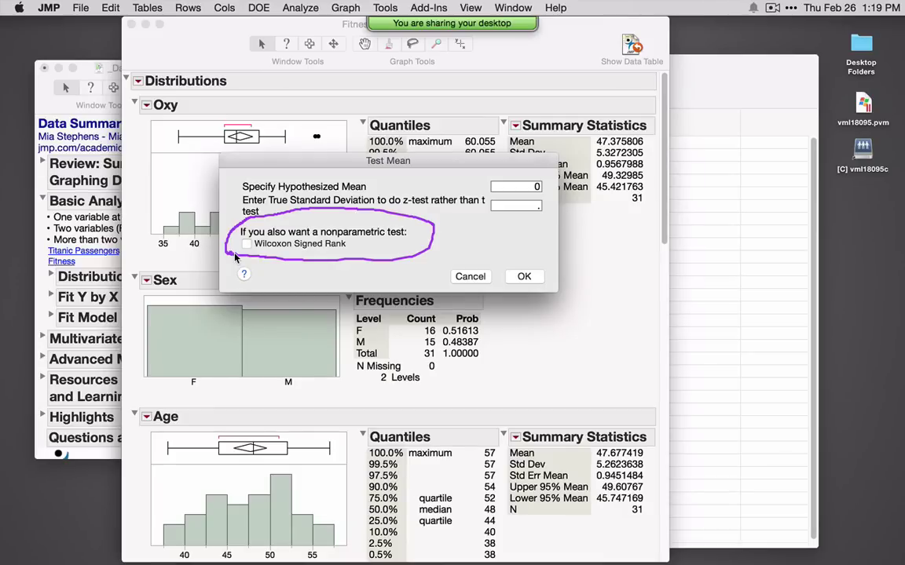
pyautogui.moveTo(398, 161); pyautogui.dragTo(347, 230)
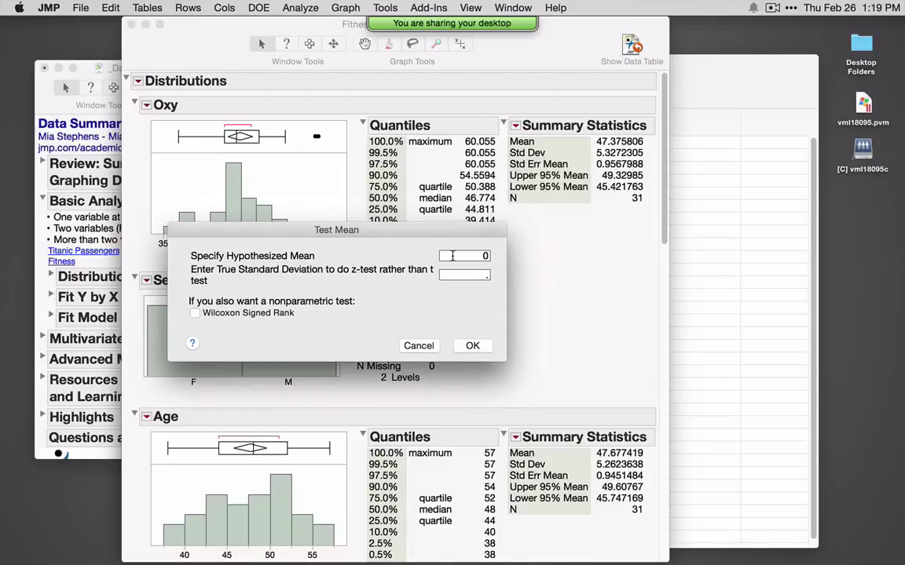
pyautogui.click(452, 256)
pyautogui.write('49')
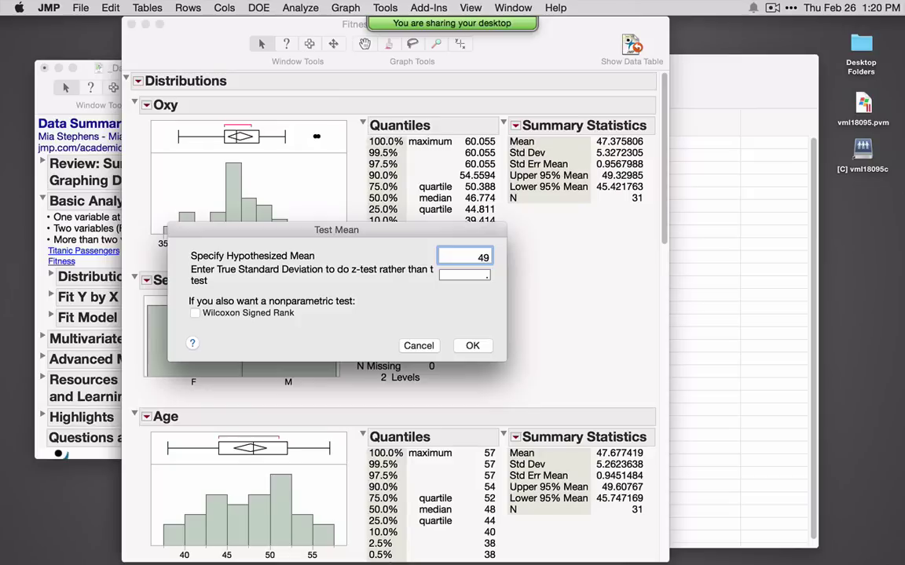
pyautogui.write('.5')
pyautogui.click(472, 346)
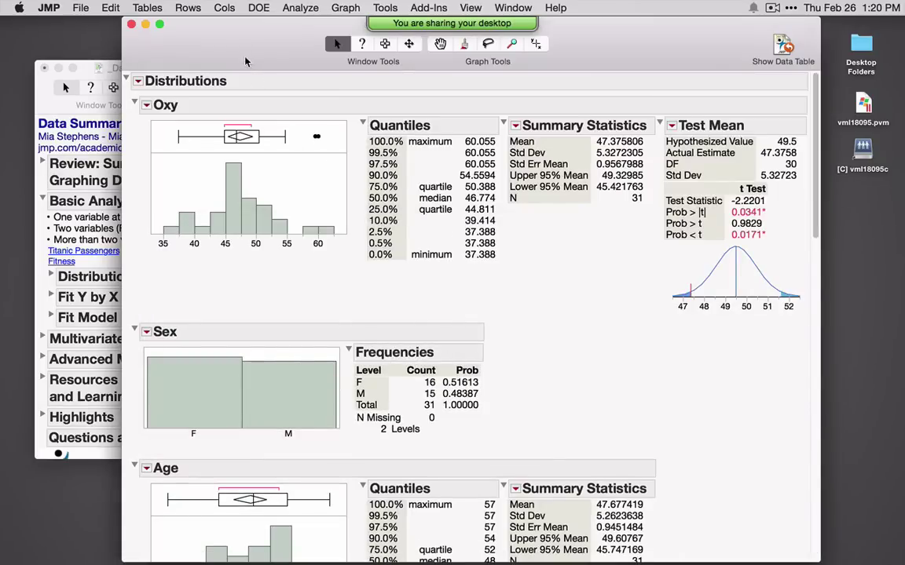
pyautogui.moveTo(226, 55); pyautogui.dragTo(139, 47)
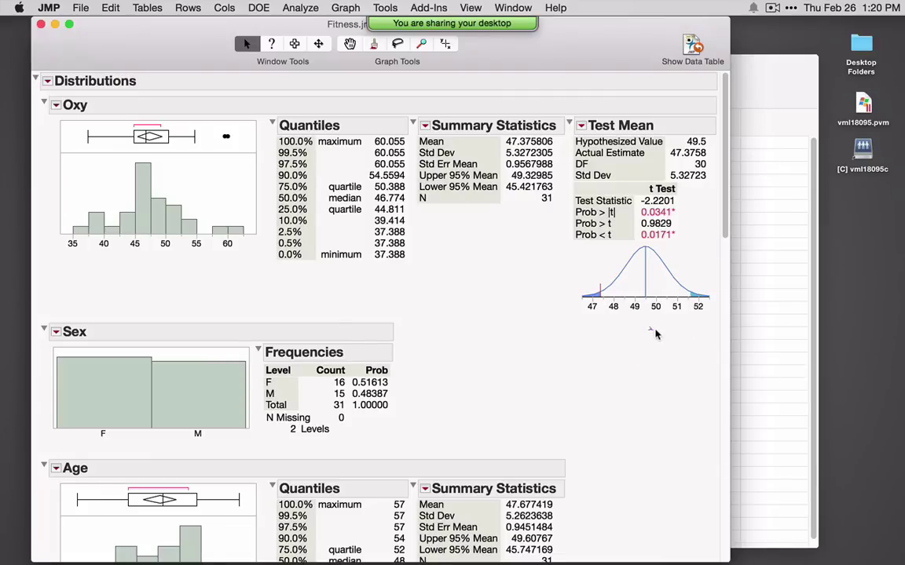
pyautogui.moveTo(651, 330)
pyautogui.mouseDown()
pyautogui.moveTo(679, 333)
pyautogui.moveTo(710, 320)
pyautogui.moveTo(718, 283)
pyautogui.moveTo(705, 259)
pyautogui.moveTo(663, 239)
pyautogui.moveTo(601, 241)
pyautogui.moveTo(579, 260)
pyautogui.moveTo(562, 297)
pyautogui.moveTo(575, 327)
pyautogui.moveTo(657, 338)
pyautogui.mouseUp()
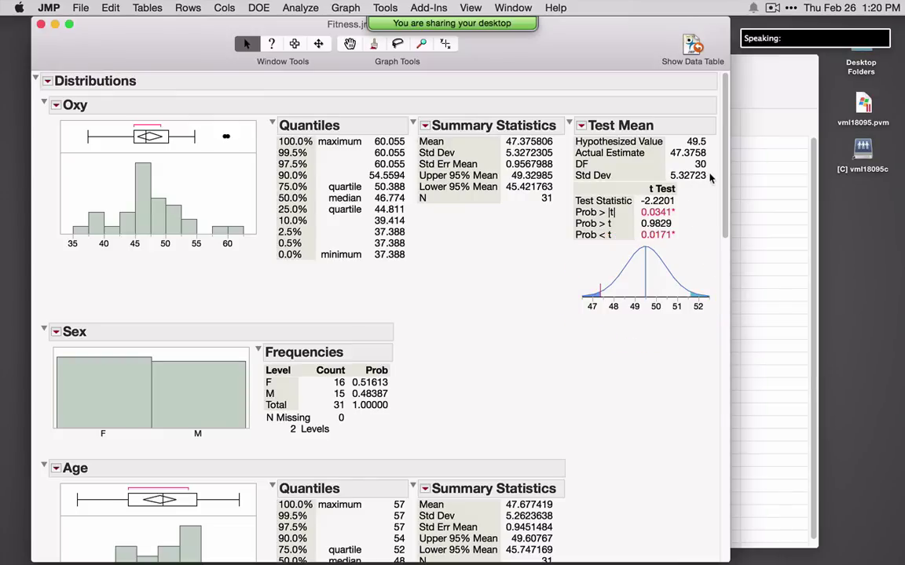
pyautogui.moveTo(713, 171); pyautogui.dragTo(691, 175)
pyautogui.moveTo(666, 162); pyautogui.dragTo(702, 163)
pyautogui.moveTo(572, 206)
pyautogui.mouseDown()
pyautogui.moveTo(561, 233)
pyautogui.moveTo(585, 246)
pyautogui.moveTo(616, 245)
pyautogui.moveTo(626, 208)
pyautogui.moveTo(574, 206)
pyautogui.mouseUp()
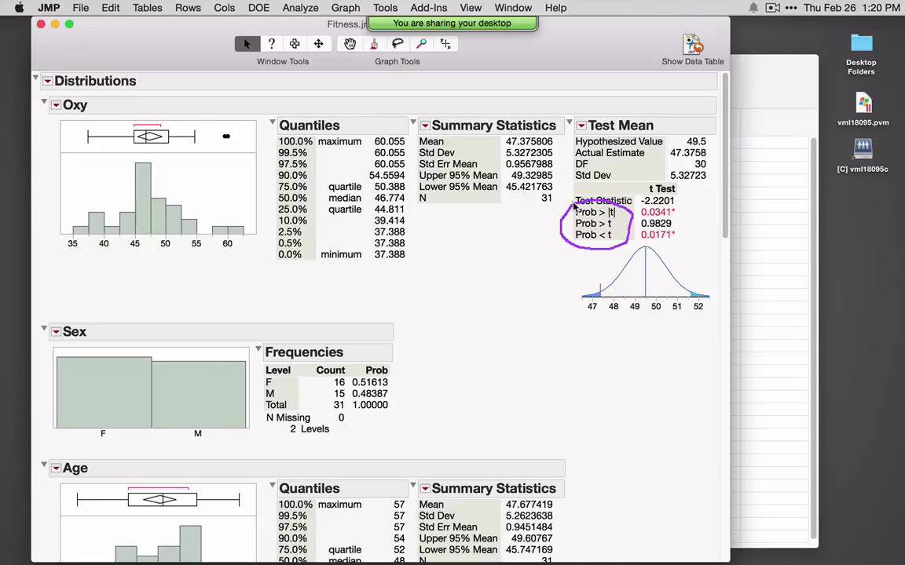
pyautogui.moveTo(564, 218); pyautogui.dragTo(675, 220)
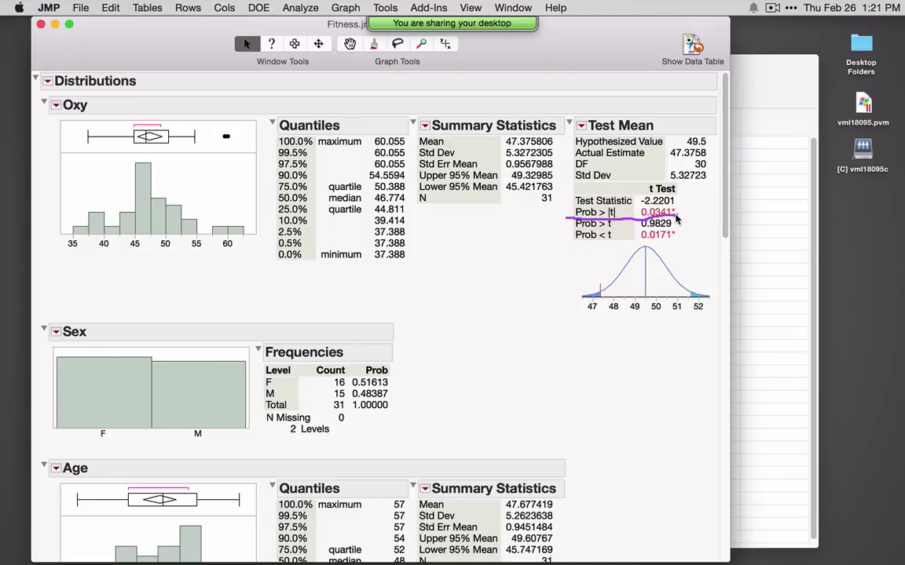
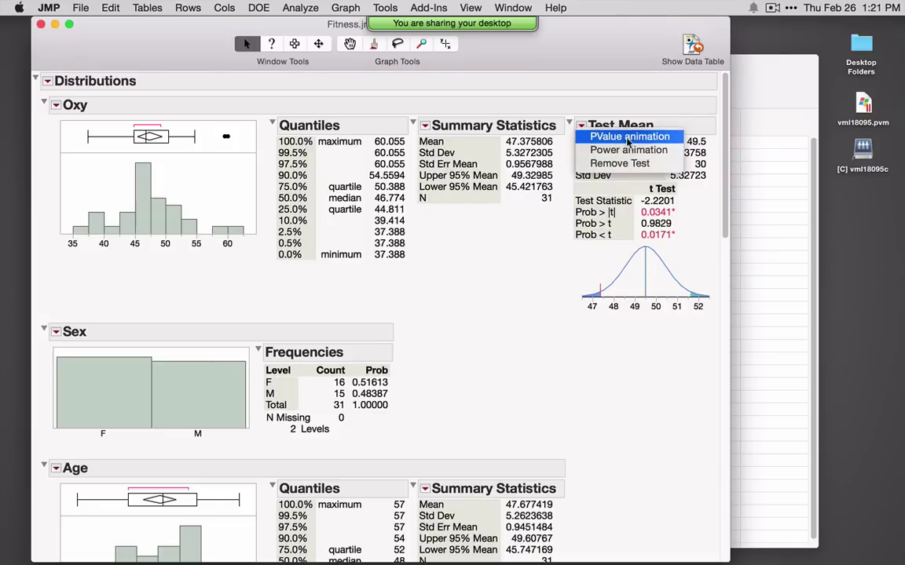
# Step: Open the p-value animation for the Oxy mean test and shift the hypothesized mean to about 50.7, 49.0 and finally 49.13
pyautogui.click(637, 139)
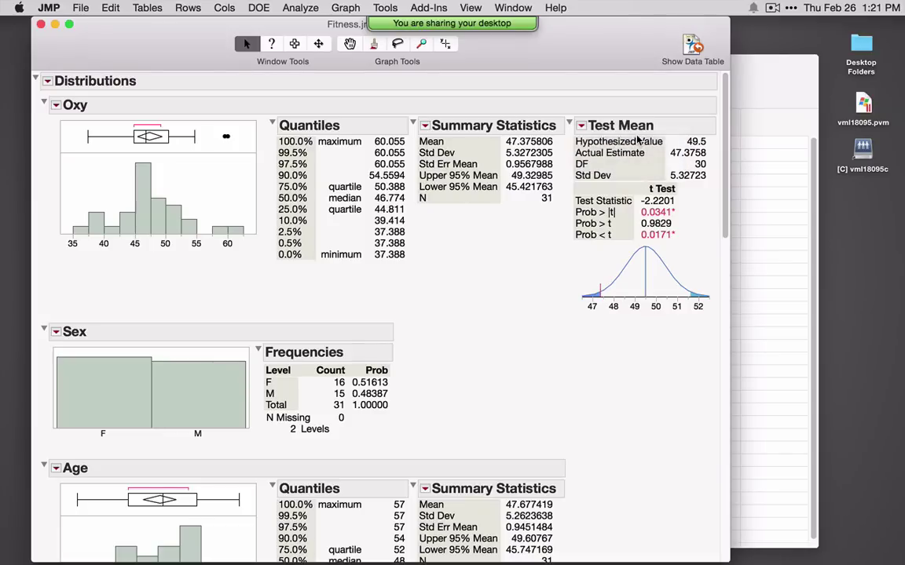
pyautogui.moveTo(487, 71); pyautogui.dragTo(460, 155)
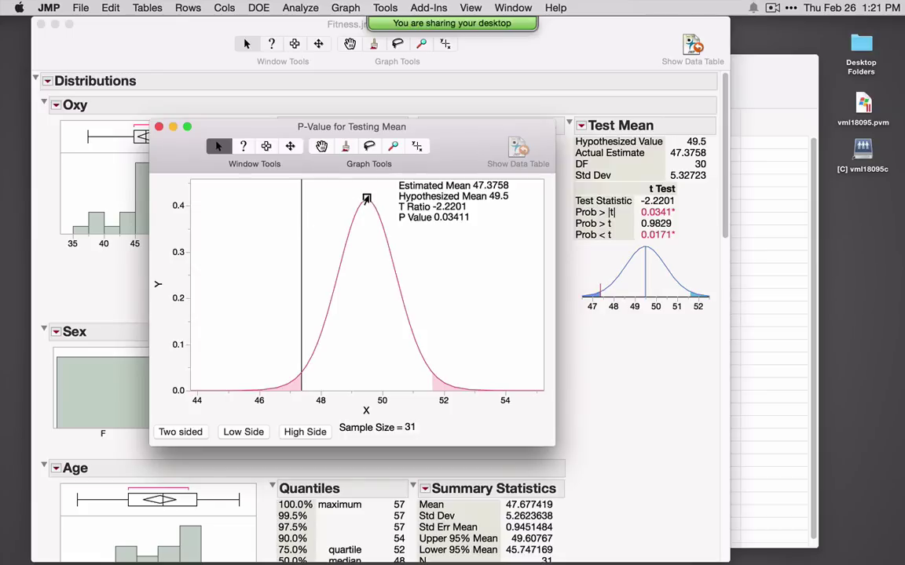
pyautogui.moveTo(366, 199); pyautogui.dragTo(405, 198)
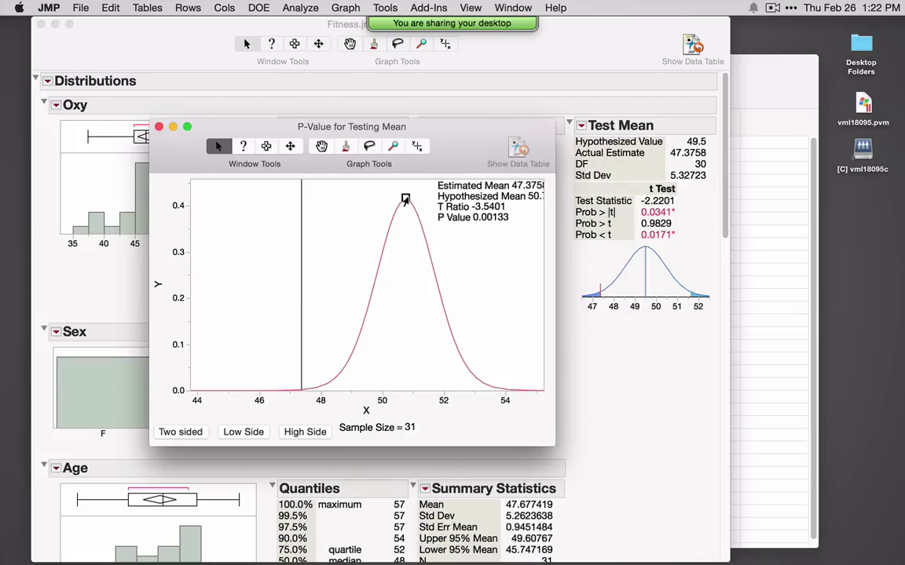
pyautogui.moveTo(405, 199); pyautogui.dragTo(403, 199)
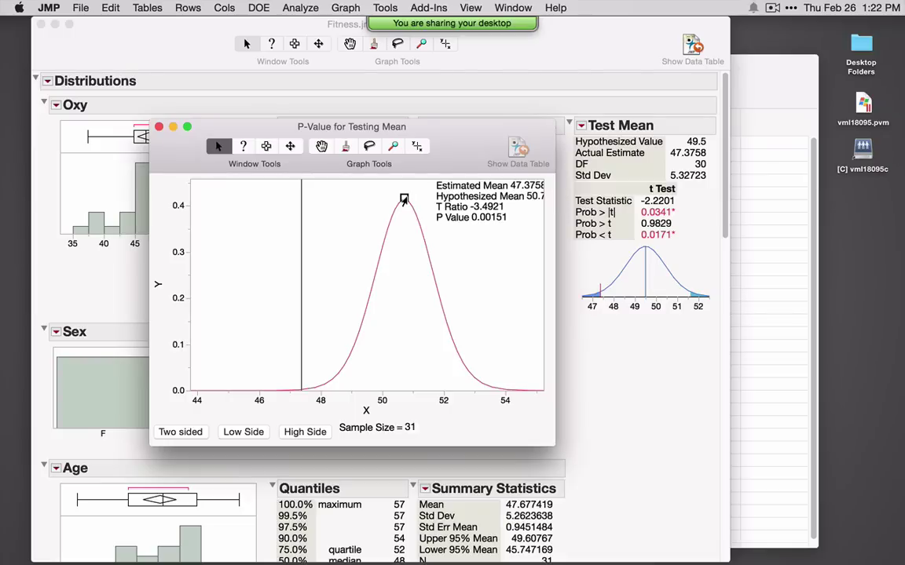
pyautogui.moveTo(404, 200)
pyautogui.mouseDown()
pyautogui.moveTo(301, 197)
pyautogui.moveTo(351, 203)
pyautogui.mouseUp()
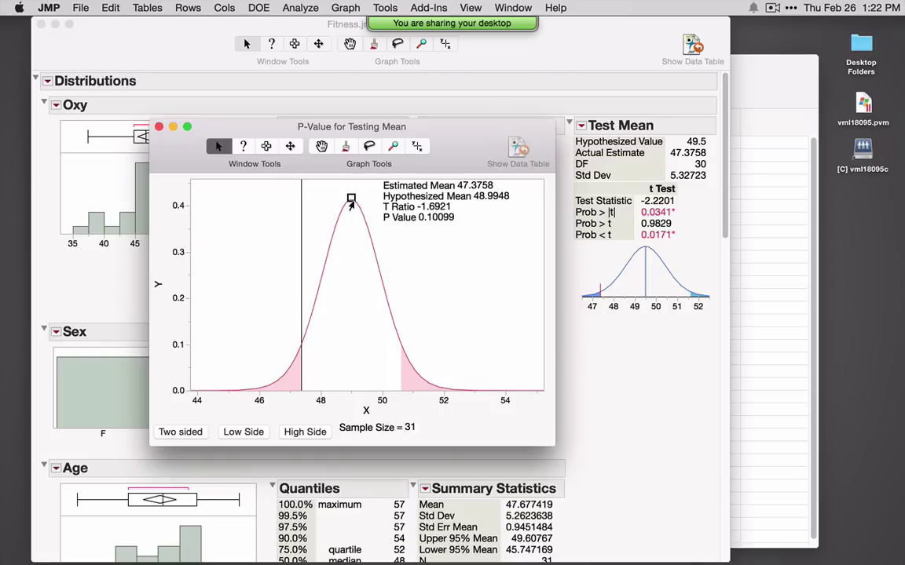
pyautogui.moveTo(351, 203); pyautogui.dragTo(354, 204)
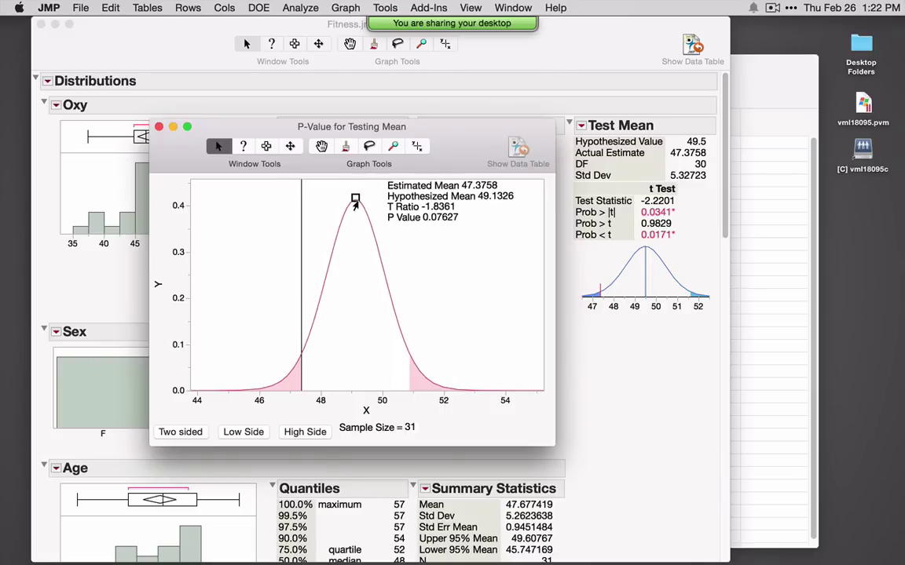
# Step: Try sample sizes of 100 and 10 in the p-value animation for the Oxy mean, and close the animation window
pyautogui.click(409, 427)
pyautogui.write('100')
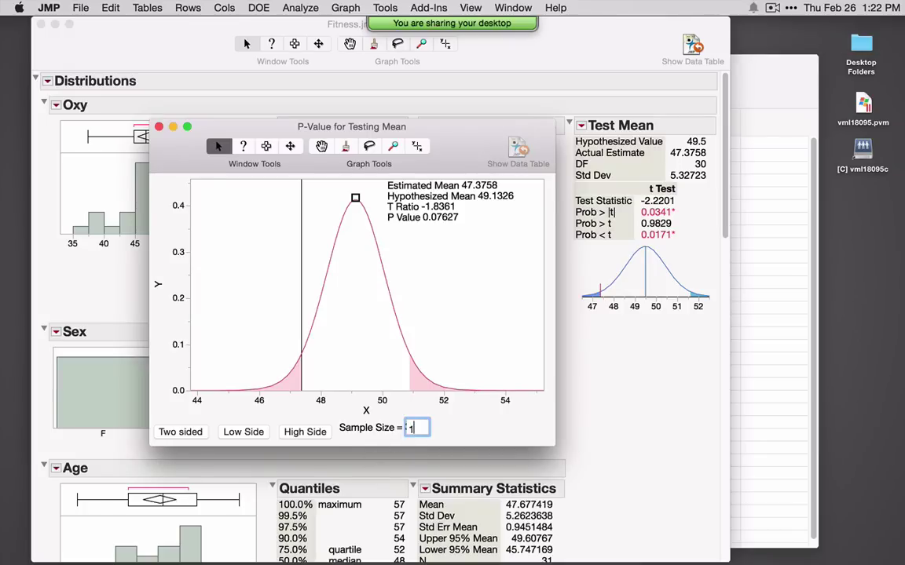
pyautogui.press('Return')
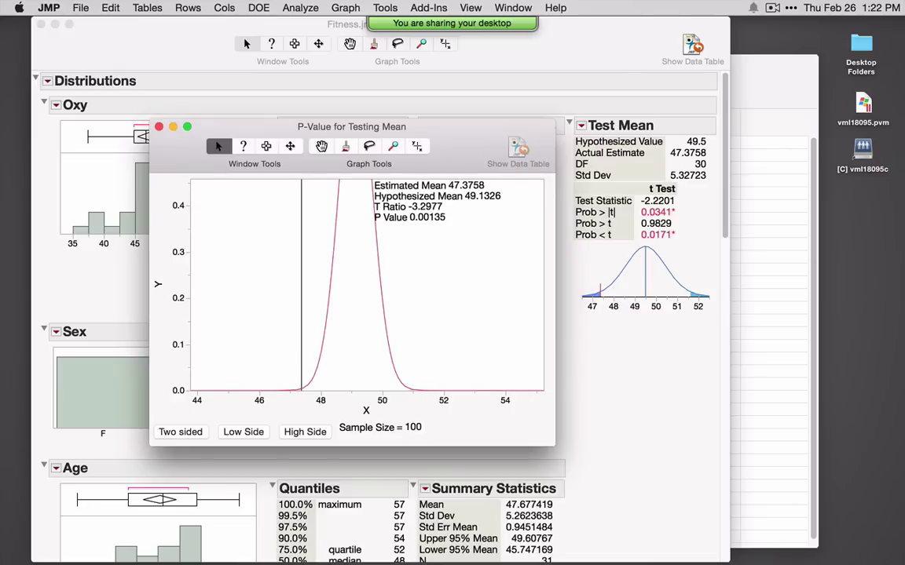
pyautogui.click(412, 427)
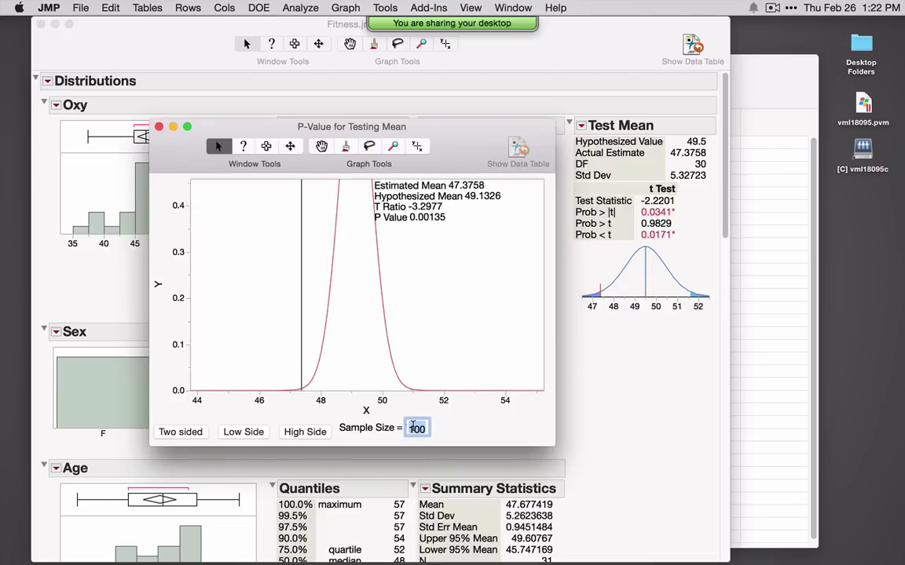
pyautogui.write('10')
pyautogui.press('Return')
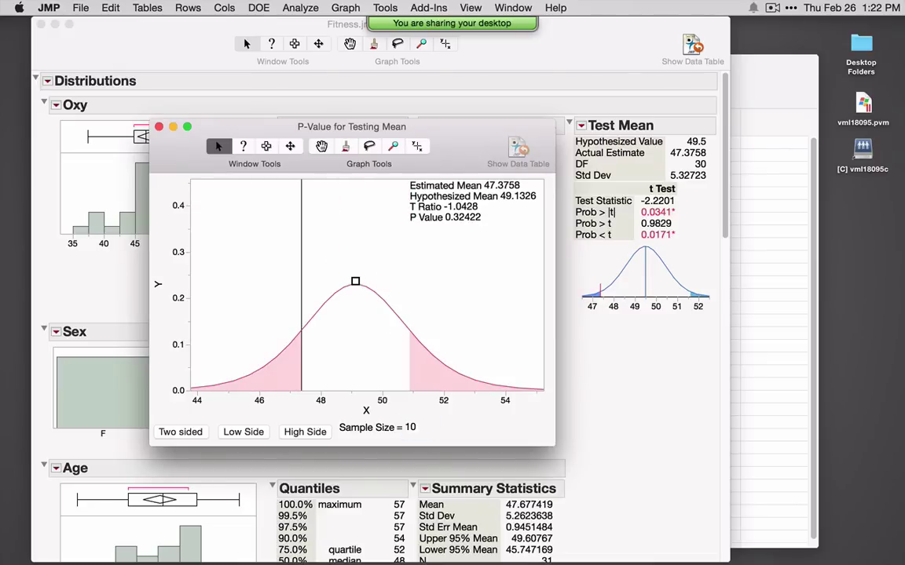
pyautogui.click(158, 127)
pyautogui.click(582, 127)
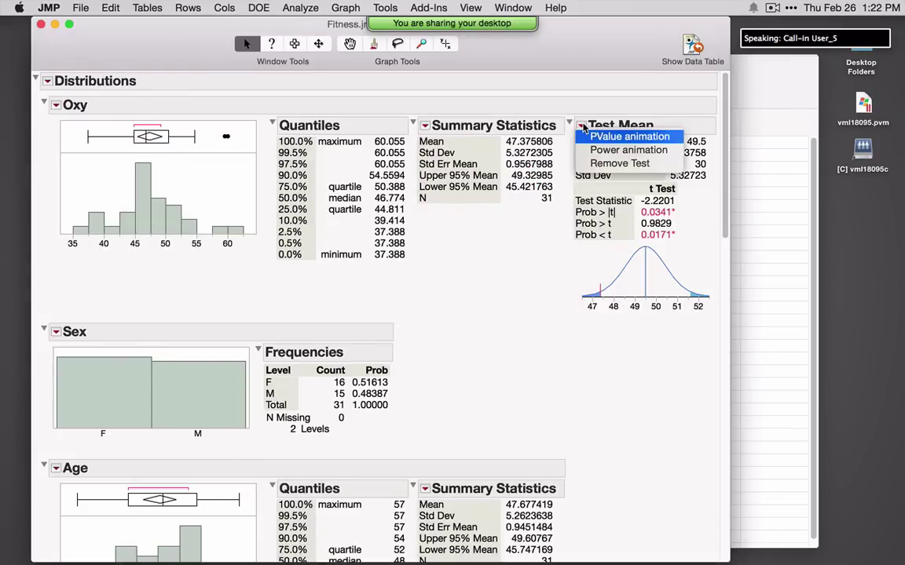
pyautogui.click(469, 240)
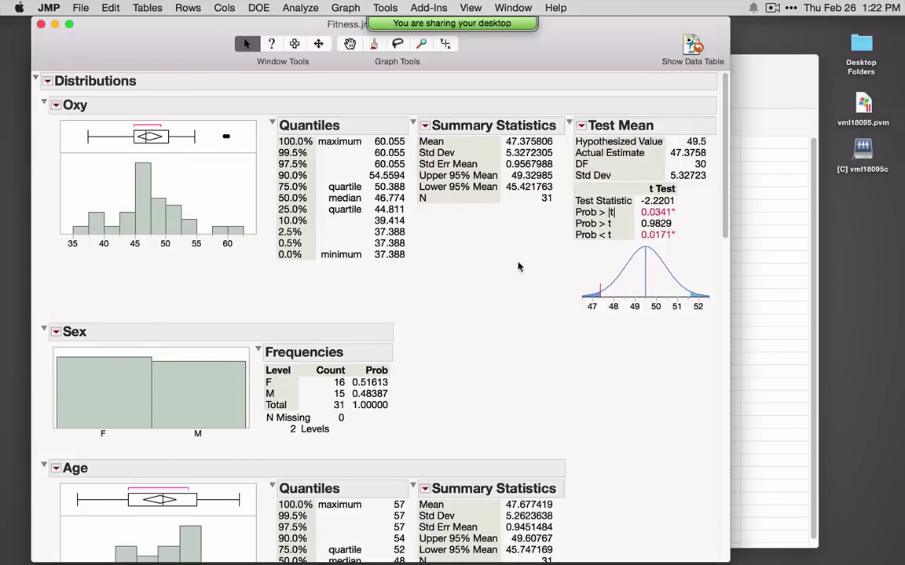
# Step: Run Test Probabilities on the Sex distribution with hypothesized probabilities of 0.5 for F and M, using the two-sided chi-square test
pyautogui.moveTo(160, 53); pyautogui.dragTo(256, 50)
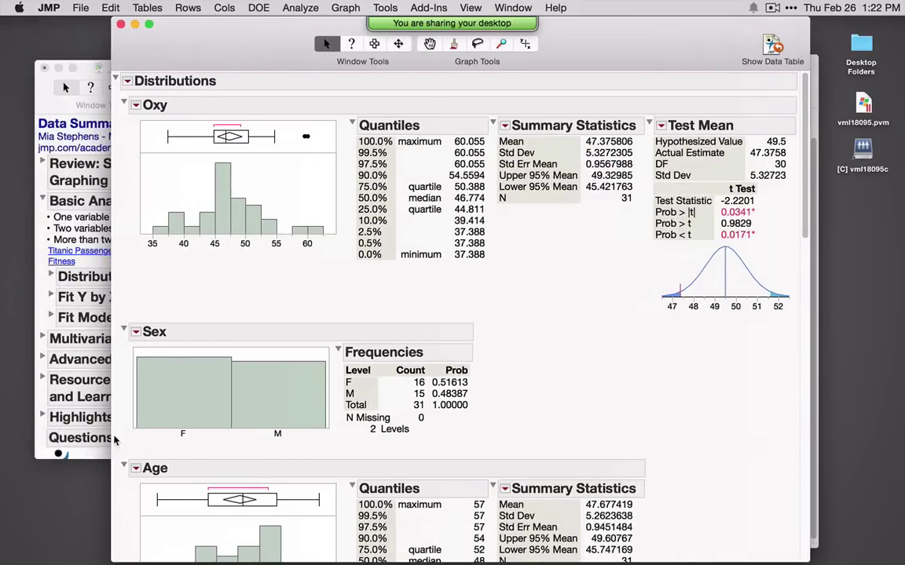
pyautogui.moveTo(126, 440)
pyautogui.mouseDown()
pyautogui.moveTo(276, 449)
pyautogui.moveTo(456, 335)
pyautogui.moveTo(255, 271)
pyautogui.moveTo(122, 398)
pyautogui.mouseUp()
pyautogui.click(136, 332)
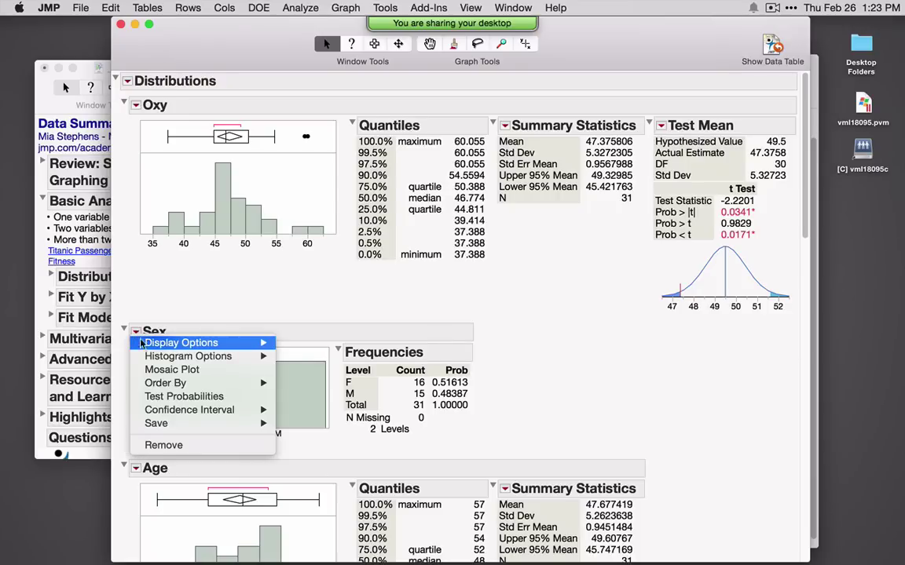
pyautogui.moveTo(141, 358)
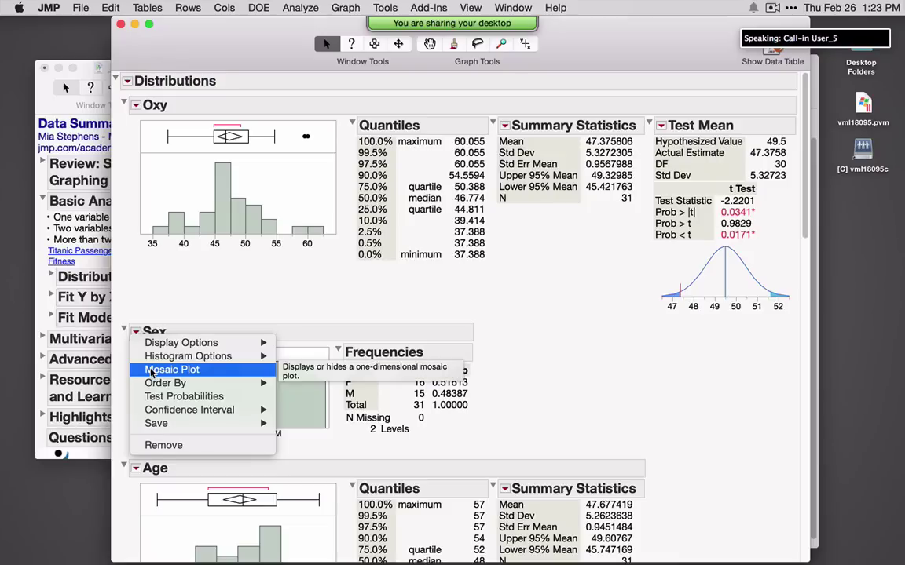
pyautogui.click(205, 398)
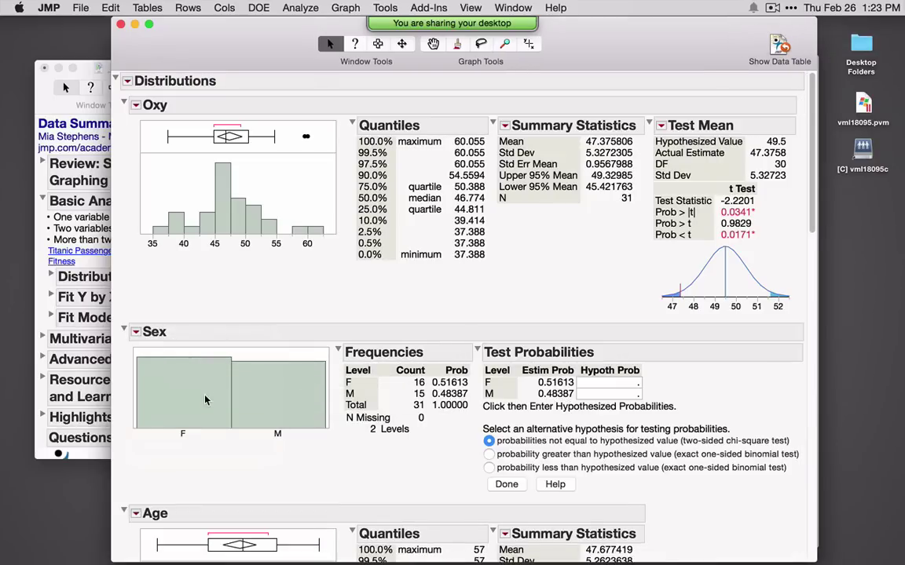
pyautogui.click(626, 381)
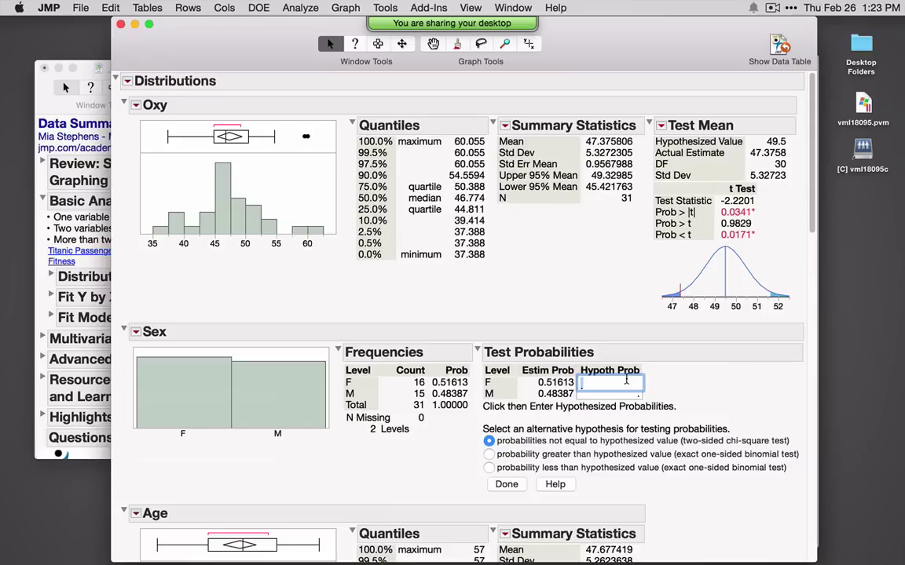
pyautogui.write('.5')
pyautogui.press('Return')
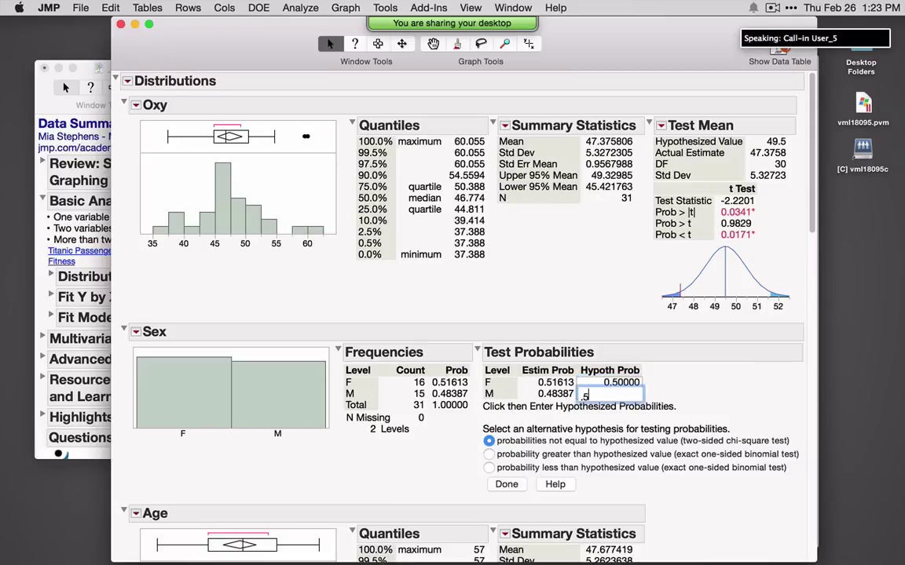
pyautogui.write('.5')
pyautogui.press('Return')
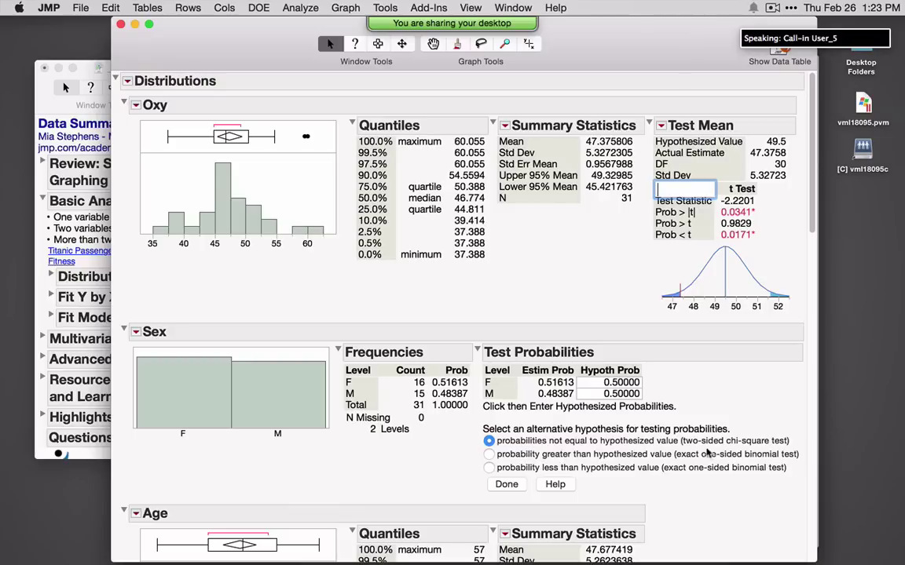
pyautogui.click(506, 484)
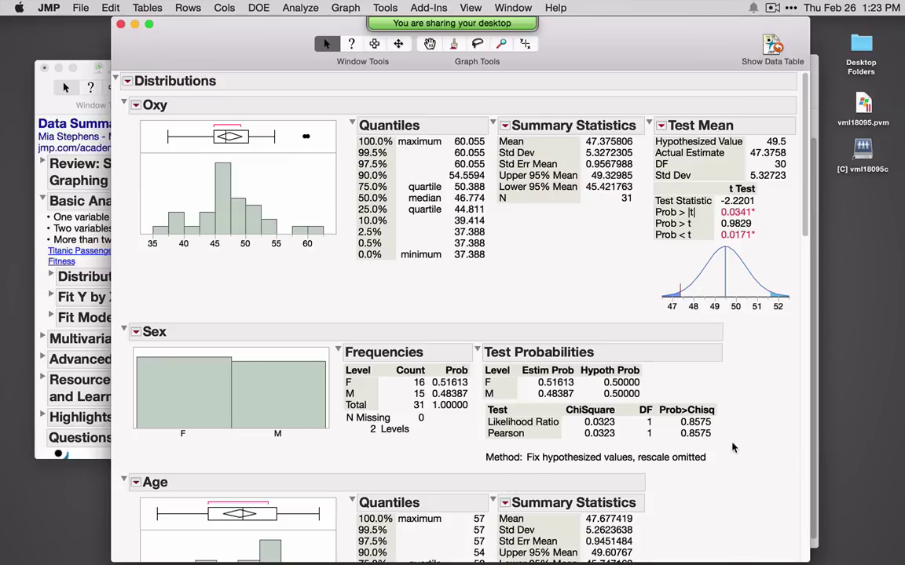
pyautogui.moveTo(726, 441)
pyautogui.mouseDown()
pyautogui.moveTo(728, 414)
pyautogui.moveTo(676, 393)
pyautogui.moveTo(659, 396)
pyautogui.moveTo(648, 417)
pyautogui.moveTo(669, 443)
pyautogui.moveTo(724, 452)
pyautogui.moveTo(728, 441)
pyautogui.mouseUp()
pyautogui.moveTo(628, 459)
pyautogui.mouseDown()
pyautogui.moveTo(605, 401)
pyautogui.moveTo(590, 394)
pyautogui.moveTo(563, 401)
pyautogui.moveTo(559, 435)
pyautogui.moveTo(620, 456)
pyautogui.mouseUp()
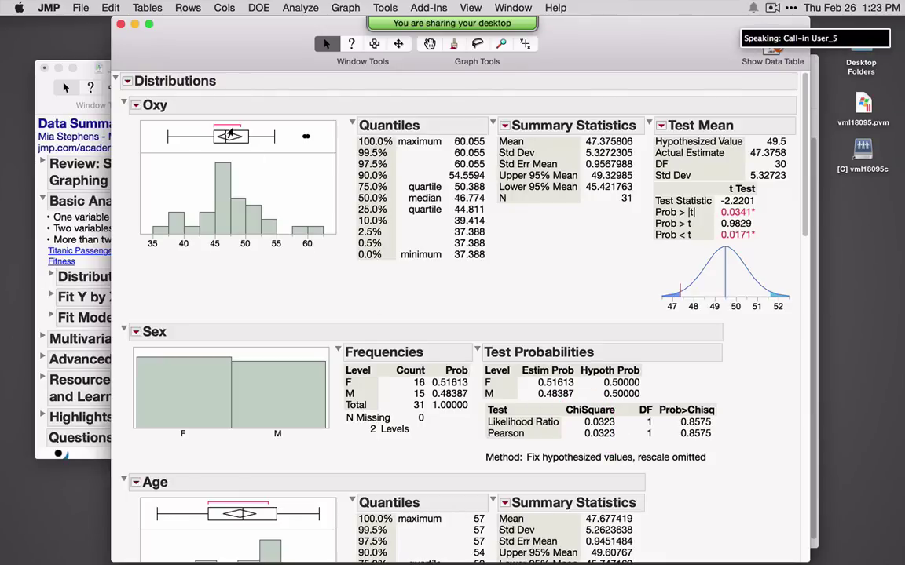
# Step: Close the Distributions report and set up a Fit Y by X analysis of the Fitness data with Oxy as the Y response
pyautogui.click(120, 24)
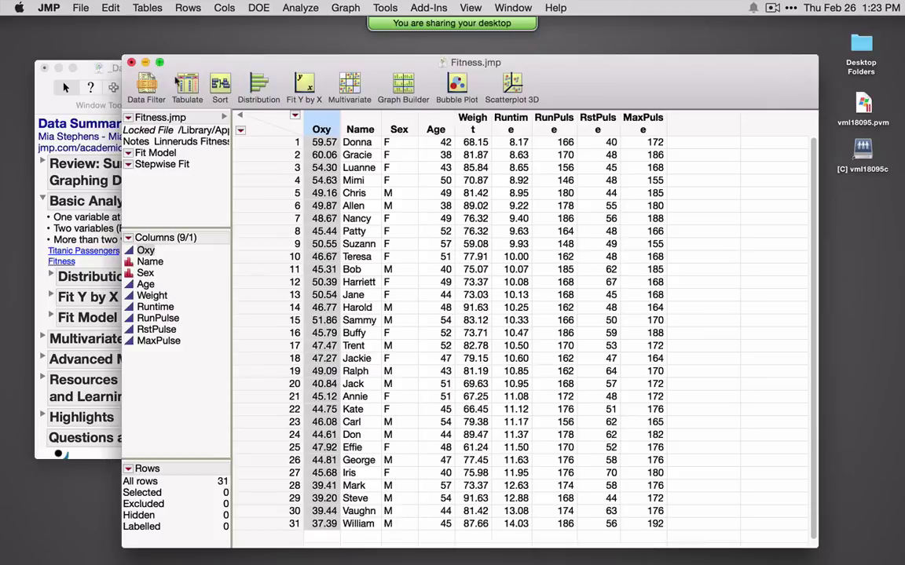
pyautogui.click(292, 9)
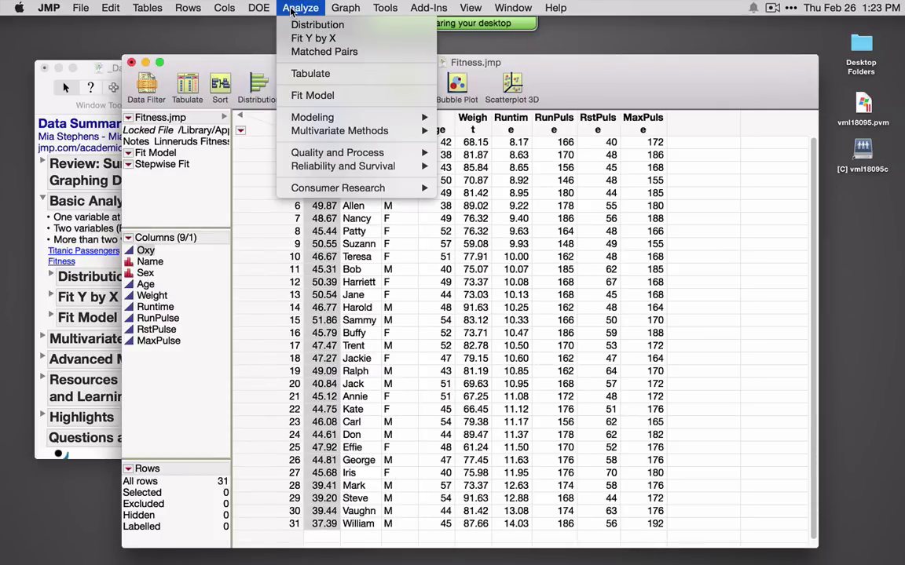
pyautogui.click(342, 41)
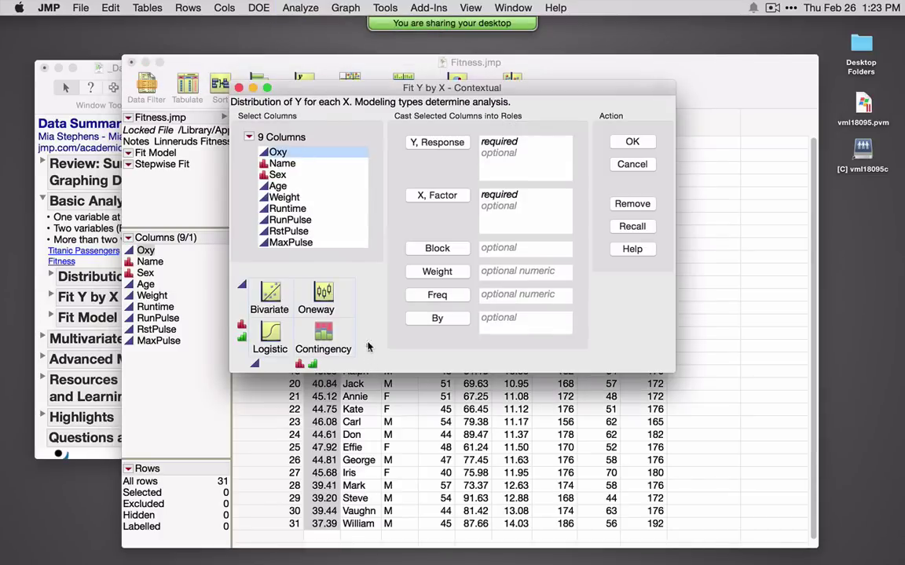
pyautogui.moveTo(367, 348)
pyautogui.mouseDown()
pyautogui.moveTo(368, 284)
pyautogui.moveTo(353, 270)
pyautogui.moveTo(240, 276)
pyautogui.moveTo(238, 339)
pyautogui.moveTo(250, 363)
pyautogui.moveTo(370, 335)
pyautogui.mouseUp()
pyautogui.moveTo(276, 152); pyautogui.dragTo(509, 154)
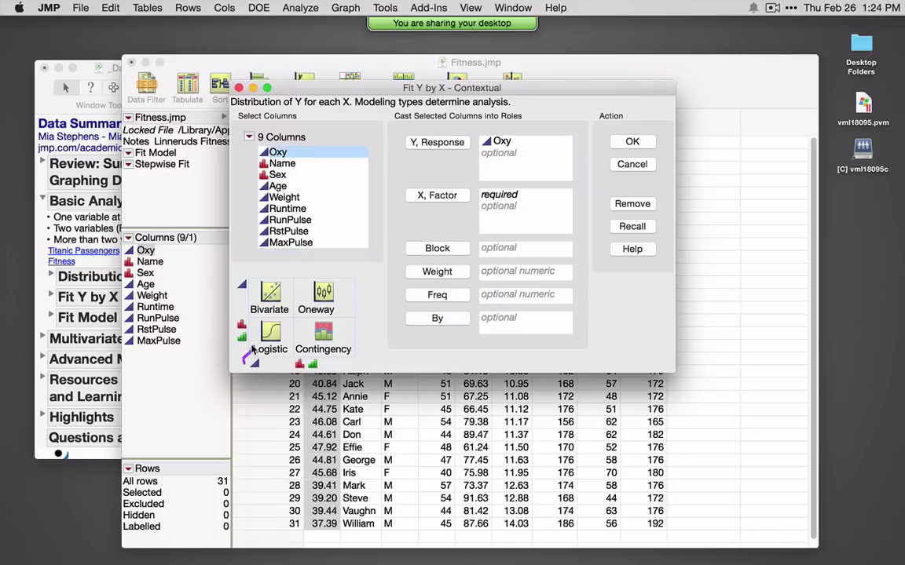
pyautogui.moveTo(251, 350)
pyautogui.mouseDown()
pyautogui.moveTo(253, 302)
pyautogui.moveTo(237, 271)
pyautogui.moveTo(244, 365)
pyautogui.mouseUp()
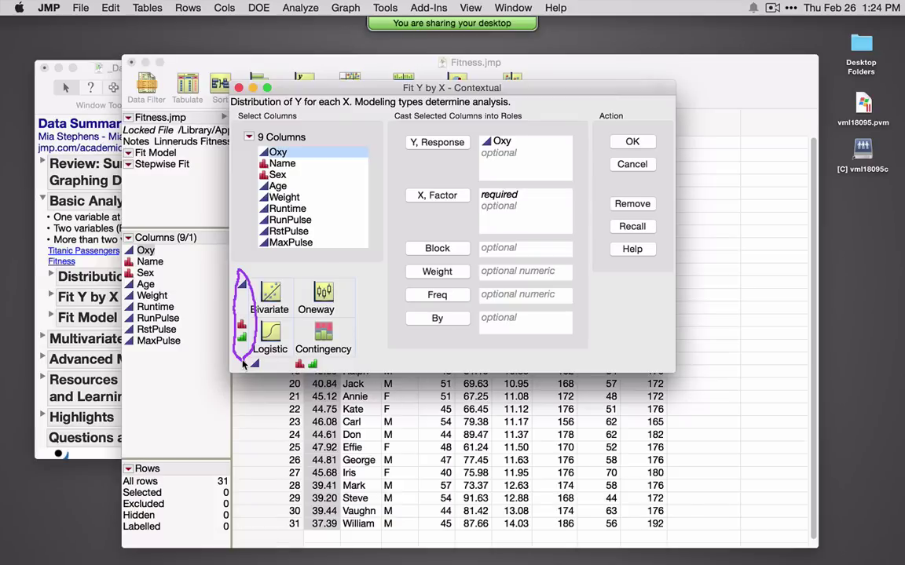
pyautogui.moveTo(235, 321)
pyautogui.mouseDown()
pyautogui.moveTo(353, 317)
pyautogui.moveTo(366, 308)
pyautogui.moveTo(355, 289)
pyautogui.moveTo(302, 274)
pyautogui.moveTo(253, 274)
pyautogui.moveTo(234, 287)
pyautogui.moveTo(242, 322)
pyautogui.mouseUp()
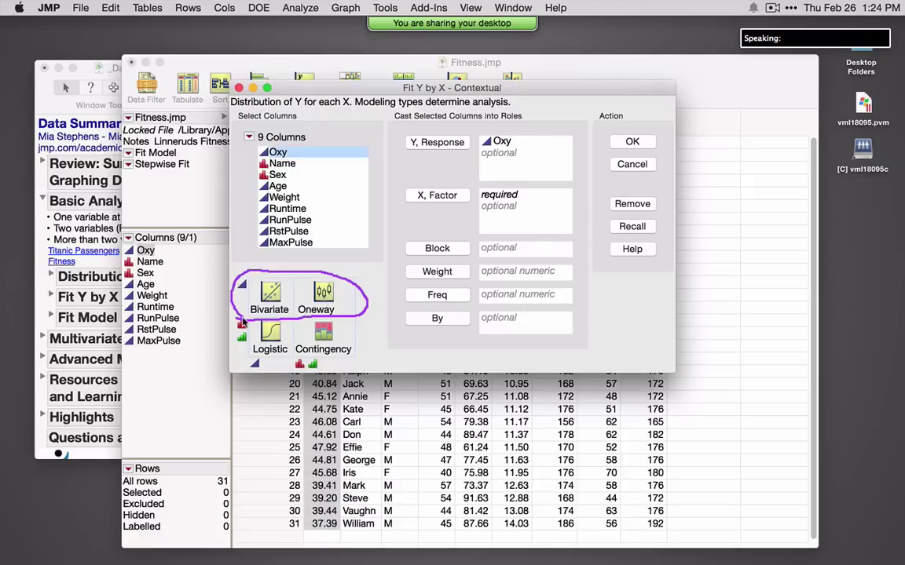
# Step: Assign Sex, Age and Weight as X factors in the Fit Y by X analysis
pyautogui.click(284, 175)
pyautogui.click(434, 197)
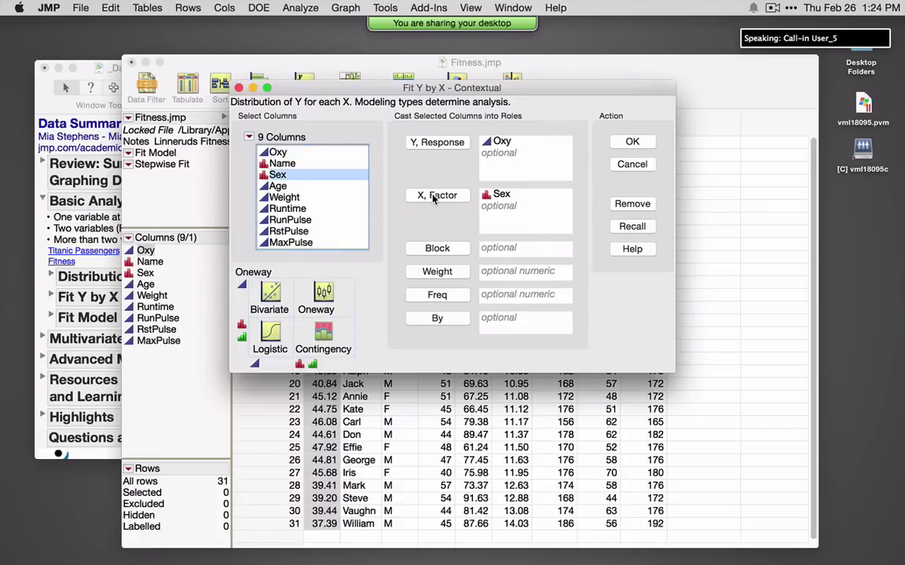
pyautogui.moveTo(239, 374)
pyautogui.mouseDown()
pyautogui.moveTo(356, 371)
pyautogui.moveTo(335, 354)
pyautogui.moveTo(238, 362)
pyautogui.moveTo(361, 357)
pyautogui.moveTo(355, 296)
pyautogui.moveTo(318, 261)
pyautogui.moveTo(293, 267)
pyautogui.moveTo(284, 286)
pyautogui.moveTo(293, 342)
pyautogui.moveTo(303, 366)
pyautogui.moveTo(368, 365)
pyautogui.mouseUp()
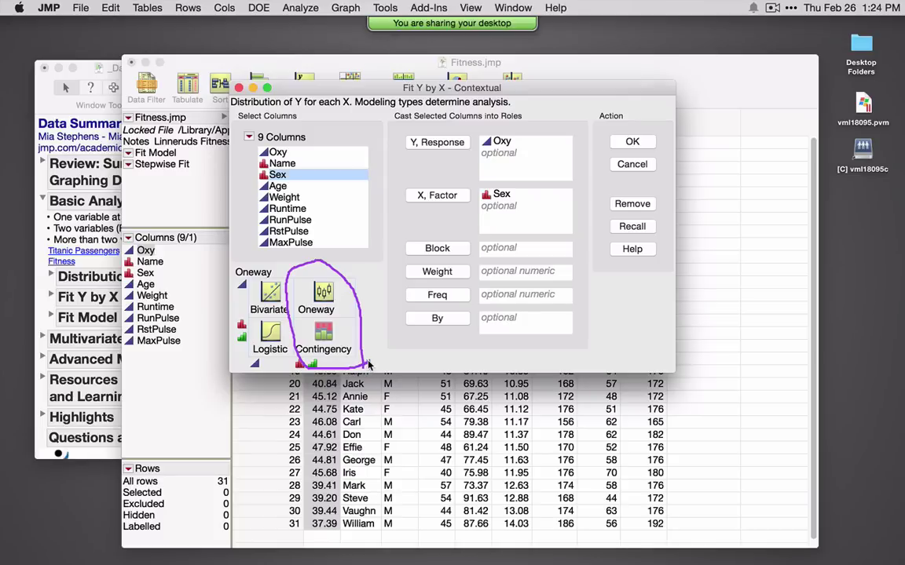
pyautogui.moveTo(356, 312)
pyautogui.mouseDown()
pyautogui.moveTo(359, 276)
pyautogui.moveTo(319, 258)
pyautogui.moveTo(300, 265)
pyautogui.moveTo(270, 304)
pyautogui.moveTo(326, 325)
pyautogui.moveTo(358, 314)
pyautogui.mouseUp()
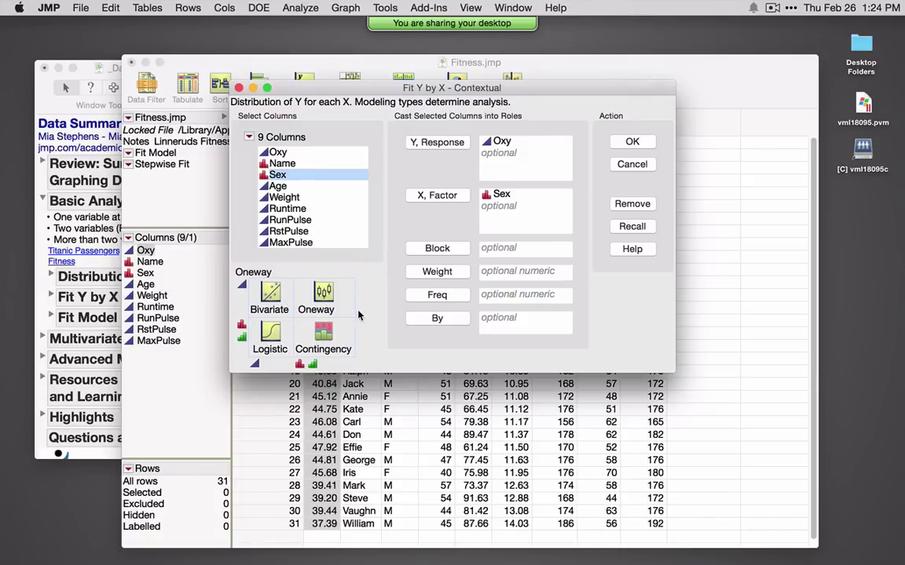
pyautogui.moveTo(298, 187); pyautogui.dragTo(325, 199)
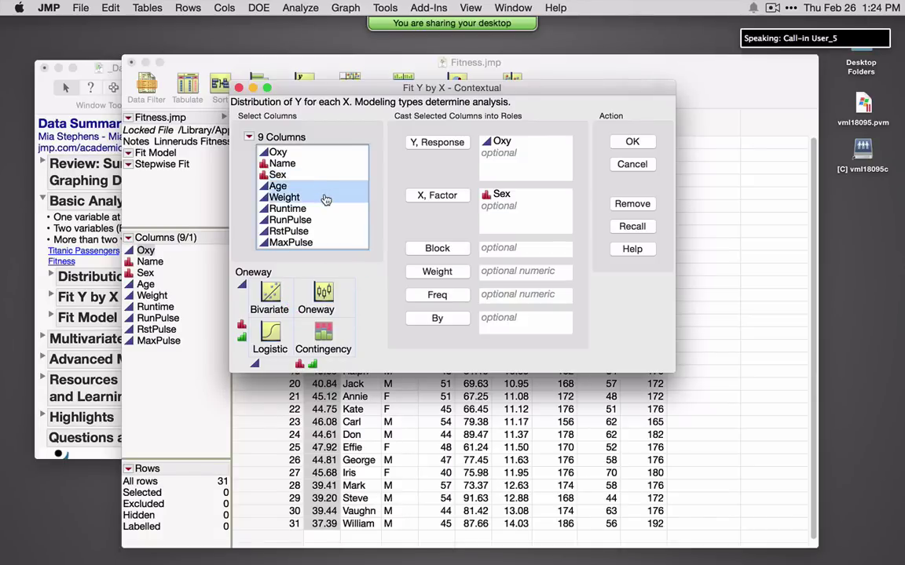
pyautogui.click(437, 197)
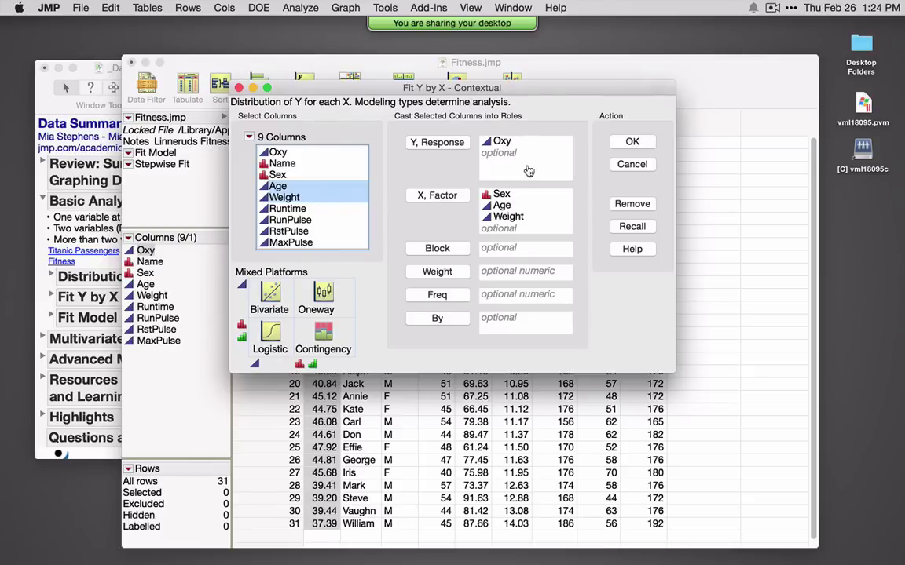
# Step: Run the Fit Y by X analysis of Oxy against Sex, Age and Weight
pyautogui.moveTo(238, 315); pyautogui.dragTo(284, 281)
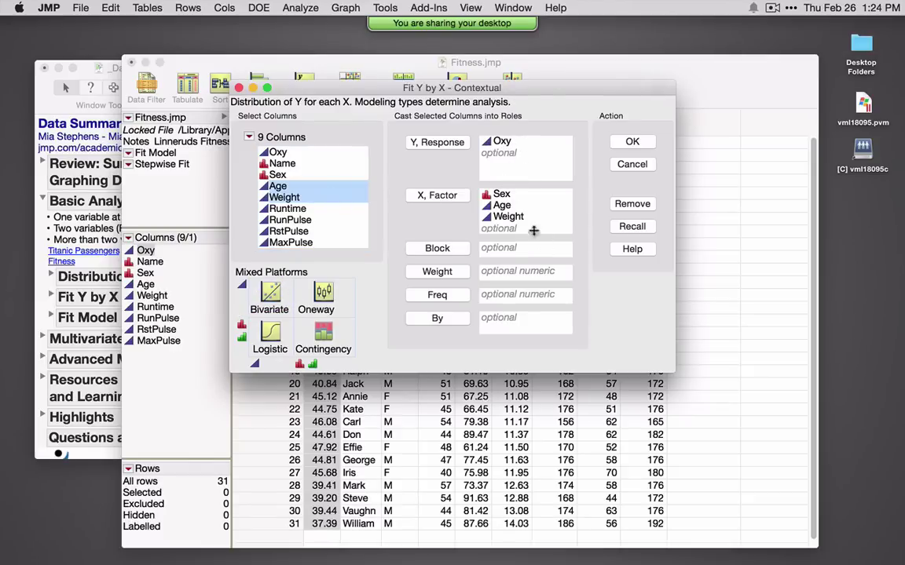
pyautogui.moveTo(322, 298)
pyautogui.mouseDown()
pyautogui.moveTo(279, 267)
pyautogui.moveTo(224, 252)
pyautogui.moveTo(291, 303)
pyautogui.mouseUp()
pyautogui.click(632, 142)
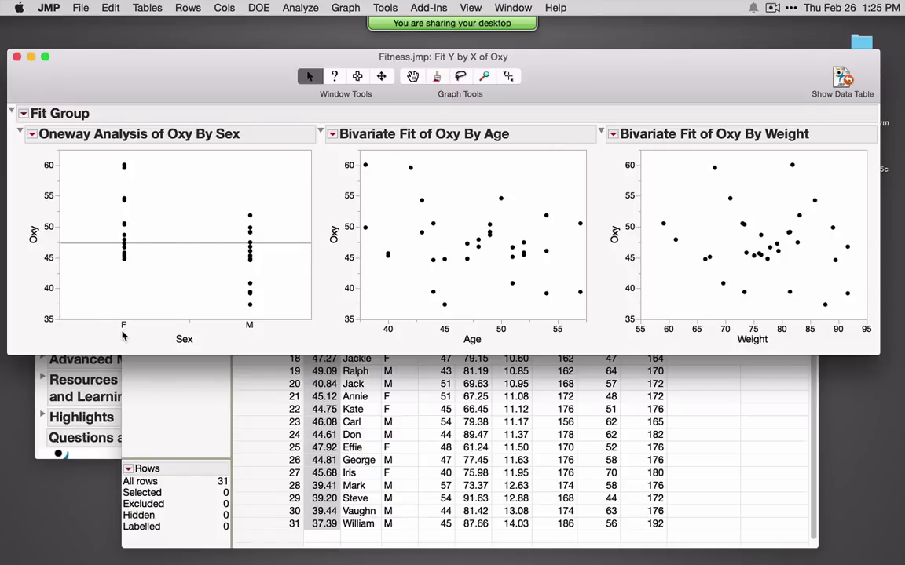
# Step: Examine the analysis options offered for the Oneway Analysis of Oxy By Sex and the Bivariate Fit of Oxy By Age
pyautogui.click(31, 136)
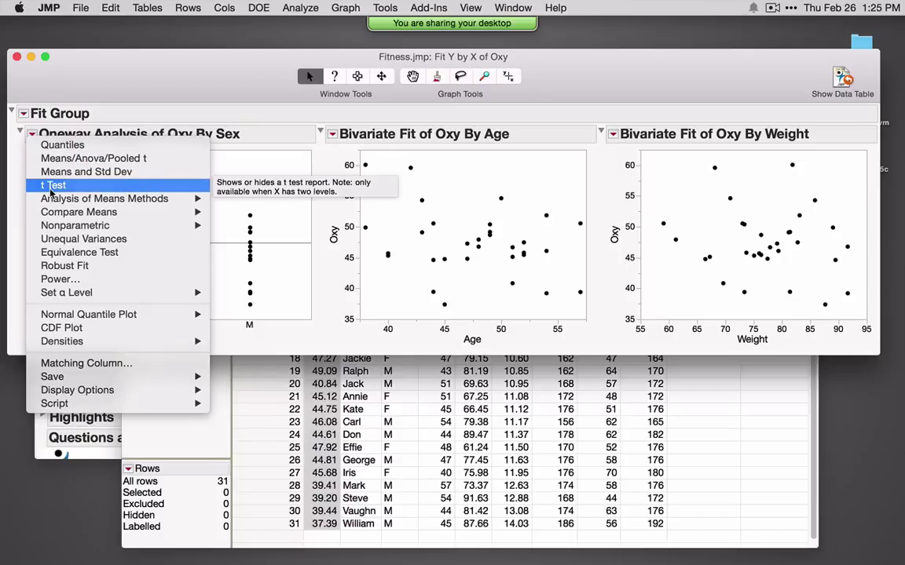
pyautogui.moveTo(61, 219)
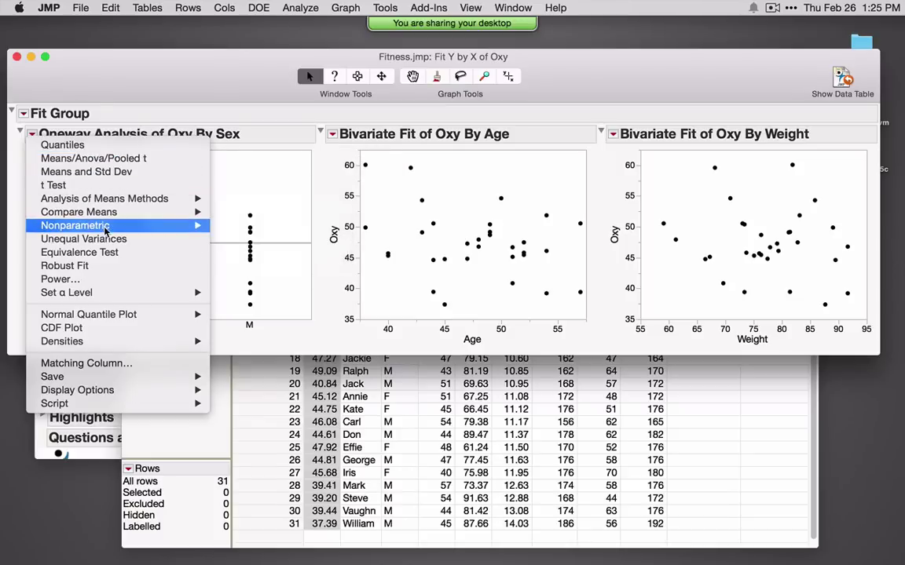
pyautogui.moveTo(104, 228)
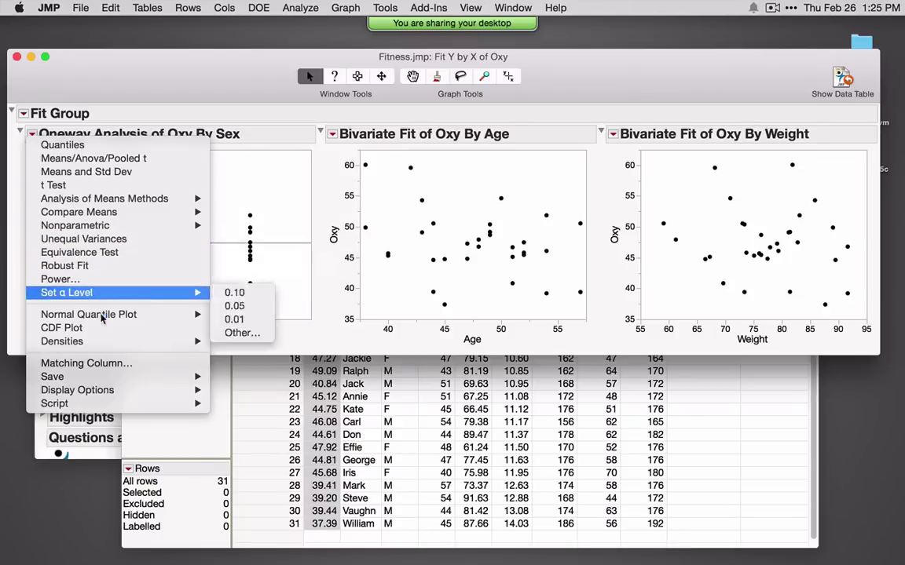
pyautogui.moveTo(102, 341)
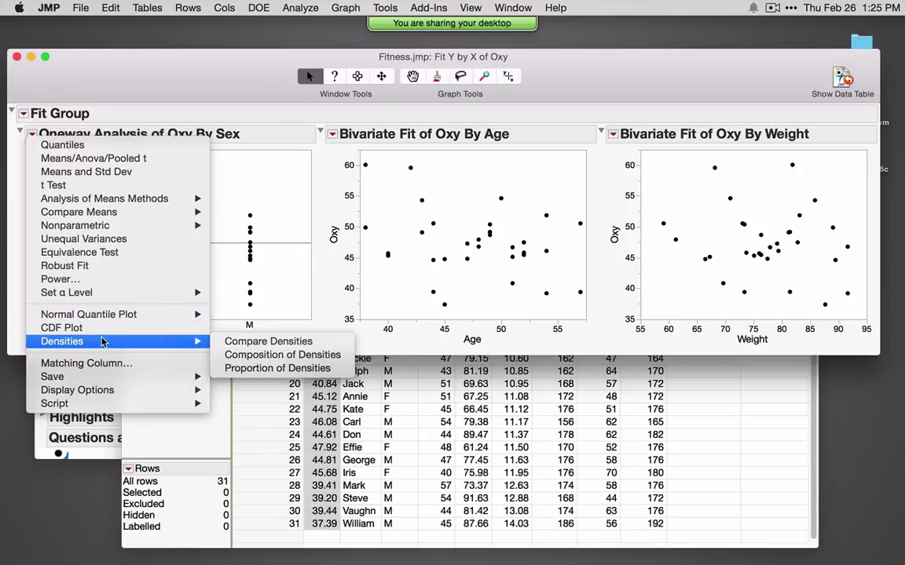
pyautogui.moveTo(115, 390)
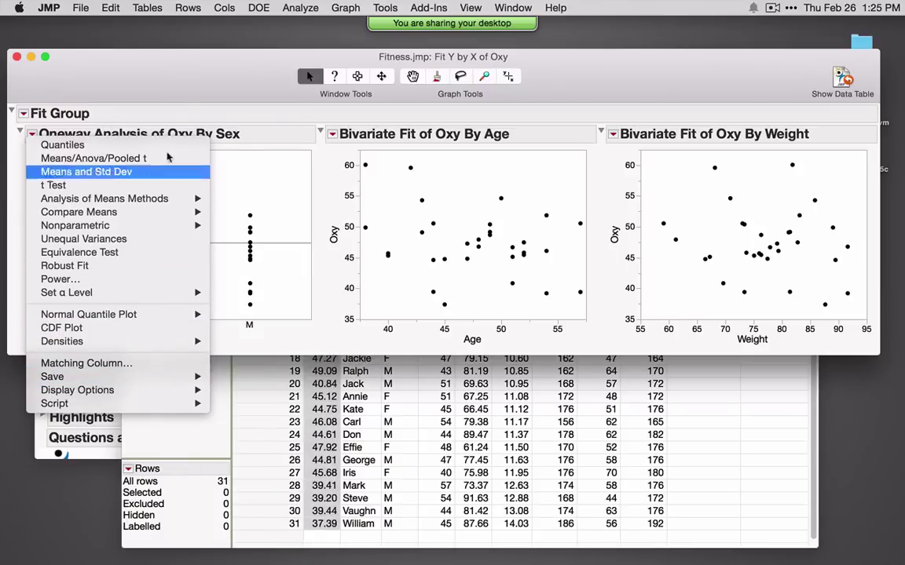
pyautogui.click(175, 67)
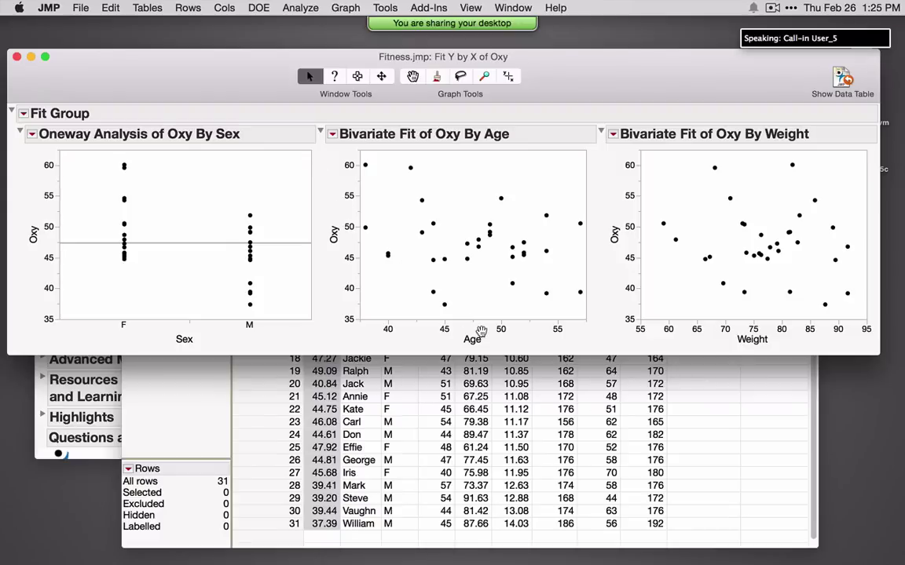
pyautogui.click(333, 136)
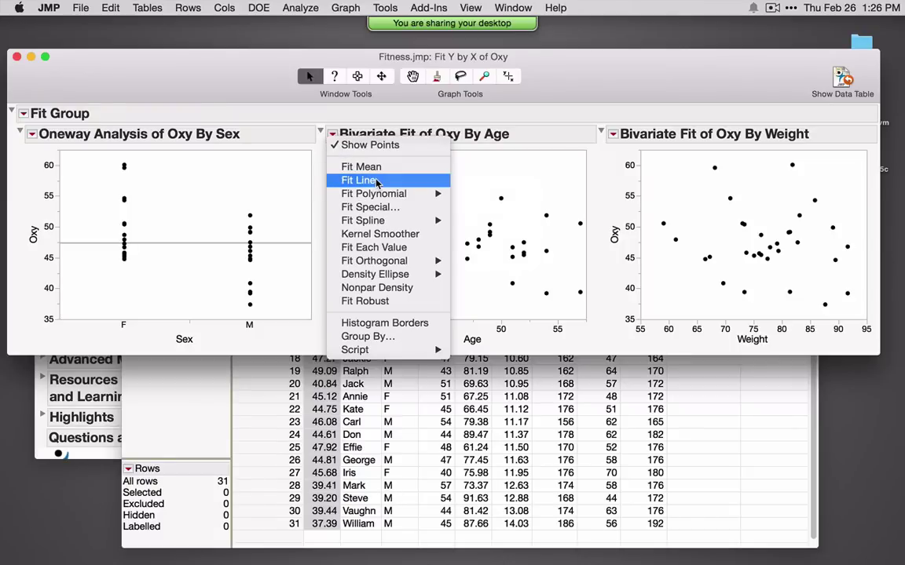
pyautogui.click(167, 108)
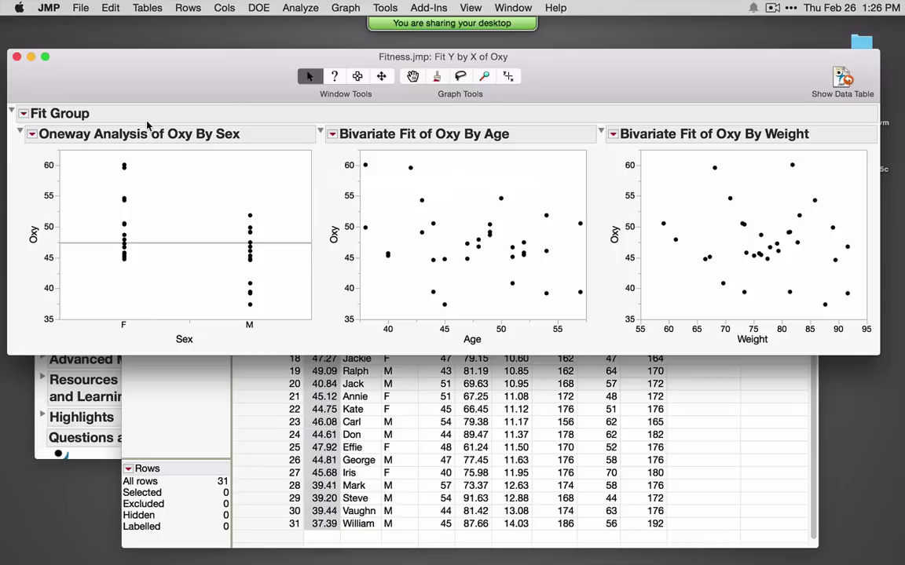
# Step: Add a t Test to the Oneway Analysis of Oxy By Sex and point out its two-sided p-value and confidence limits
pyautogui.click(32, 134)
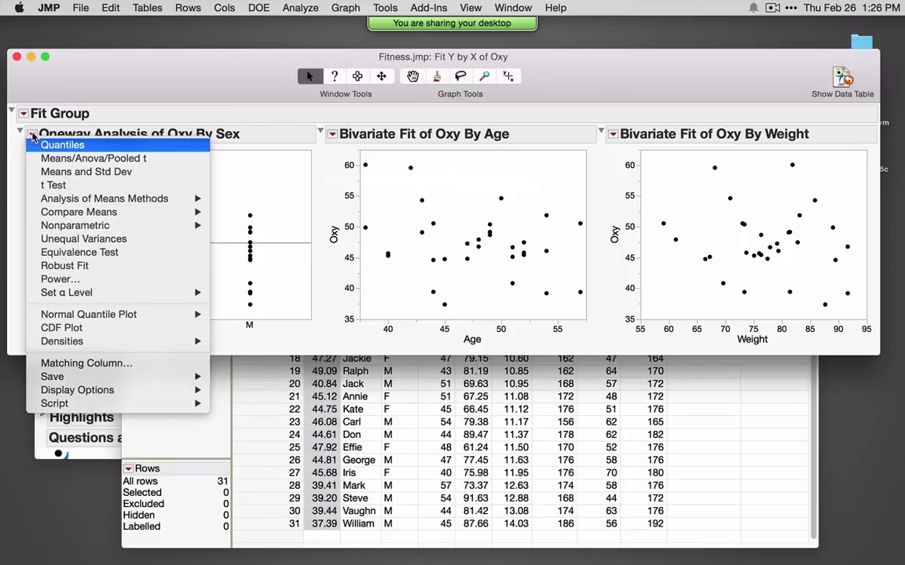
pyautogui.click(108, 185)
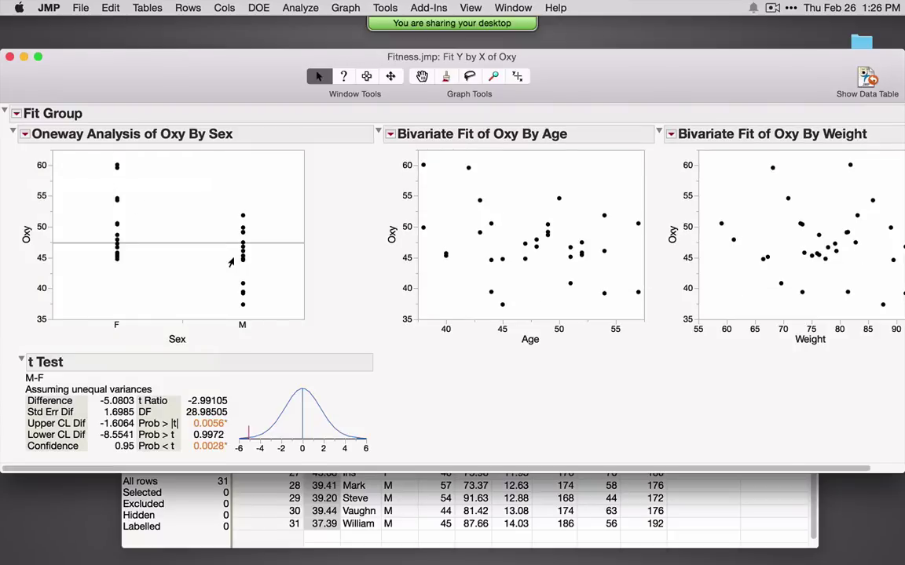
pyautogui.moveTo(401, 394)
pyautogui.mouseDown()
pyautogui.moveTo(408, 422)
pyautogui.moveTo(381, 461)
pyautogui.mouseUp()
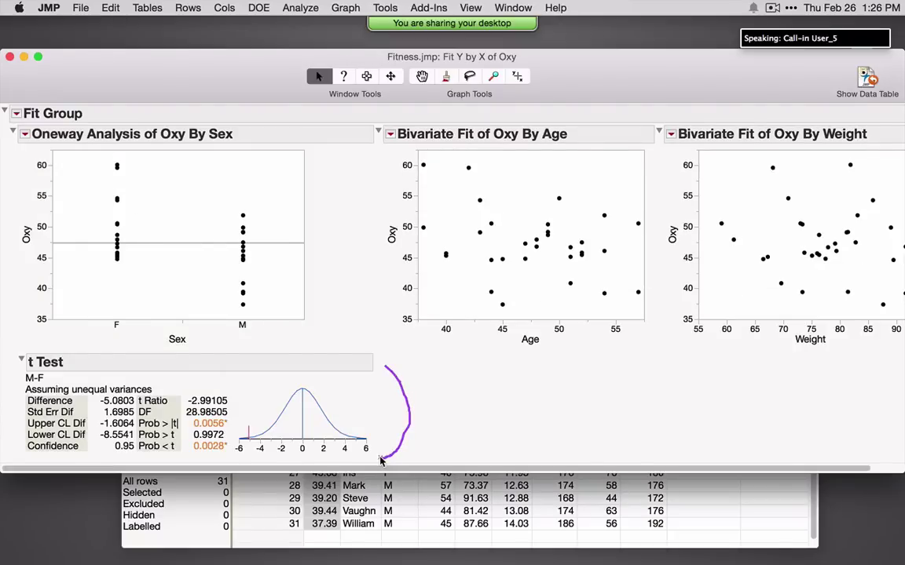
pyautogui.moveTo(381, 457)
pyautogui.mouseDown()
pyautogui.moveTo(372, 406)
pyautogui.moveTo(352, 388)
pyautogui.moveTo(303, 374)
pyautogui.moveTo(244, 396)
pyautogui.moveTo(219, 439)
pyautogui.moveTo(246, 459)
pyautogui.moveTo(387, 460)
pyautogui.mouseUp()
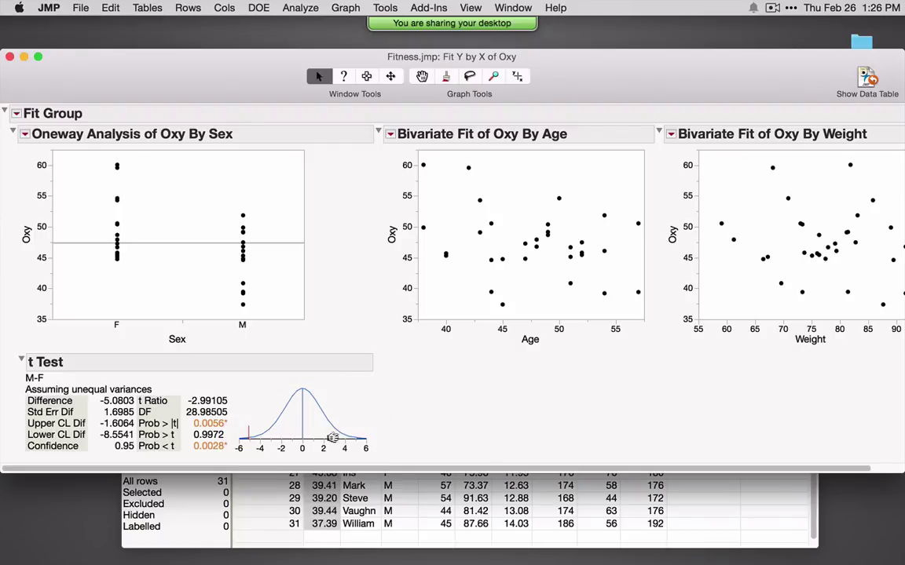
pyautogui.moveTo(140, 431)
pyautogui.mouseDown()
pyautogui.moveTo(241, 433)
pyautogui.moveTo(238, 415)
pyautogui.moveTo(198, 403)
pyautogui.moveTo(149, 424)
pyautogui.mouseUp()
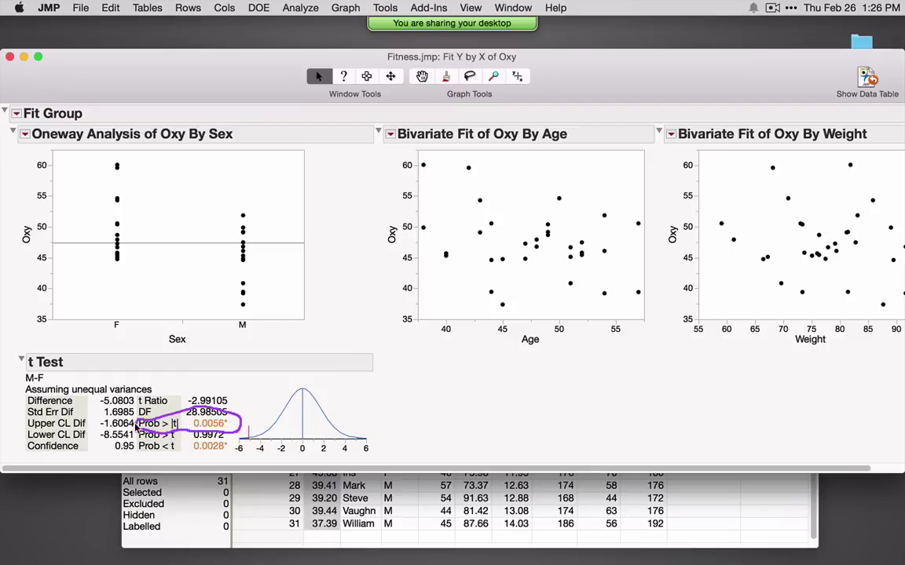
pyautogui.moveTo(16, 407)
pyautogui.mouseDown()
pyautogui.moveTo(118, 406)
pyautogui.moveTo(104, 407)
pyautogui.mouseUp()
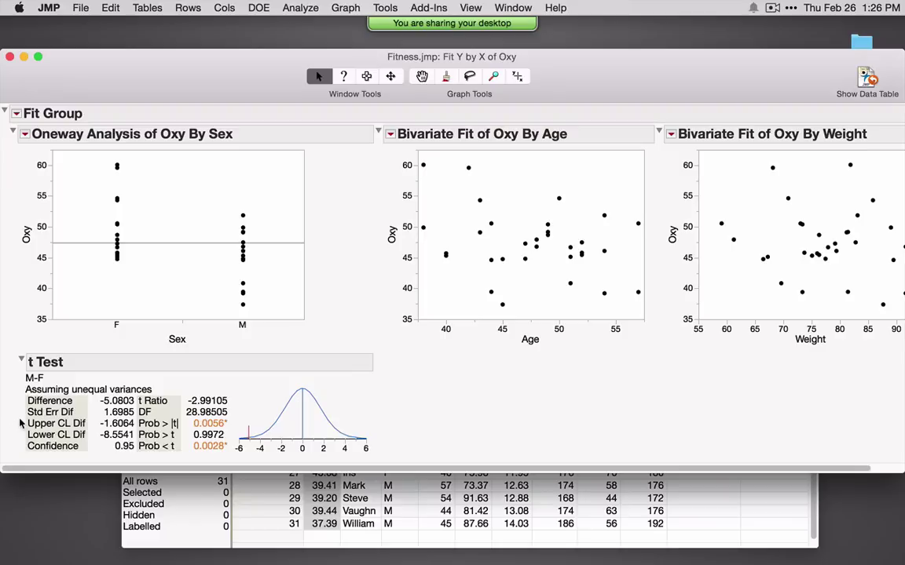
pyautogui.moveTo(20, 419)
pyautogui.mouseDown()
pyautogui.moveTo(77, 443)
pyautogui.moveTo(122, 447)
pyautogui.moveTo(145, 438)
pyautogui.moveTo(146, 424)
pyautogui.moveTo(124, 413)
pyautogui.moveTo(22, 416)
pyautogui.mouseUp()
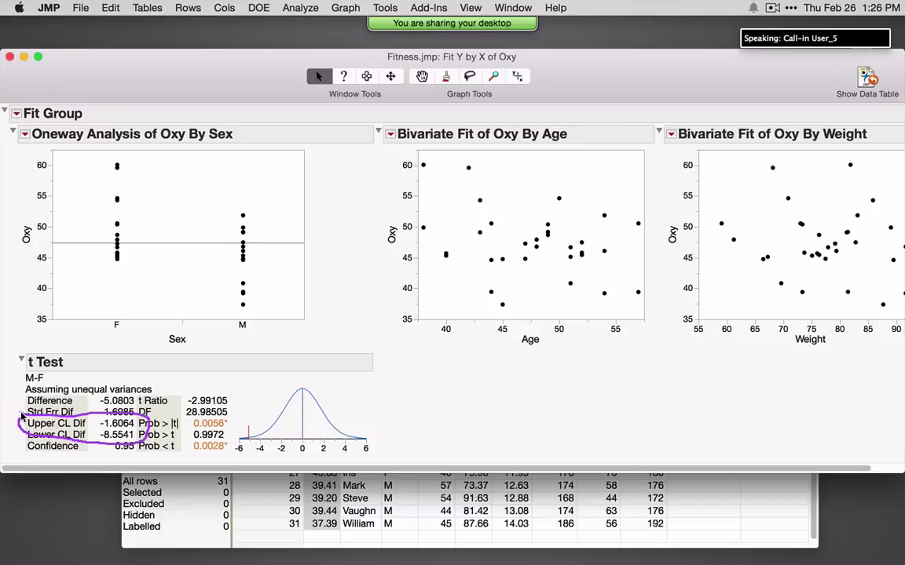
# Step: Add Means/Anova/Pooled t to the Oneway Analysis of Oxy By Sex, review the results and collapse that report
pyautogui.click(25, 135)
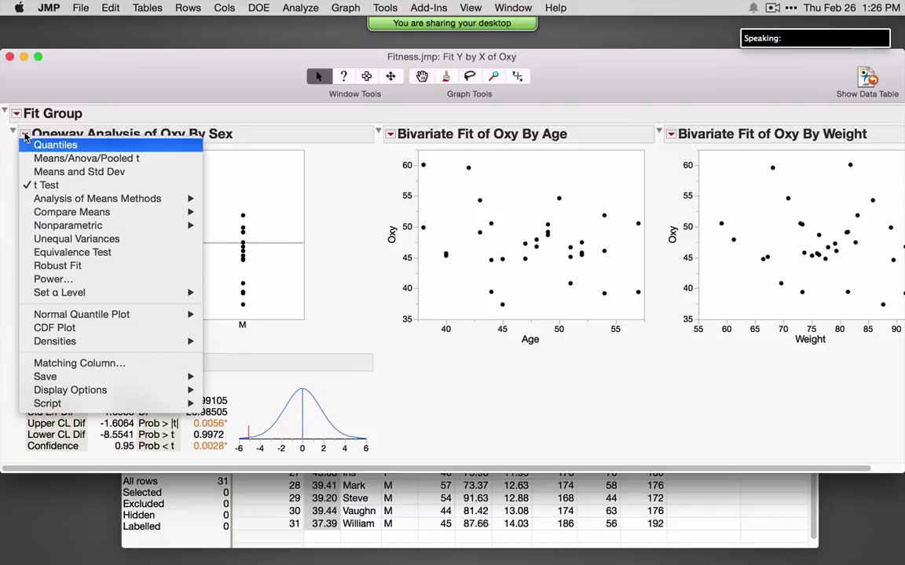
pyautogui.click(101, 158)
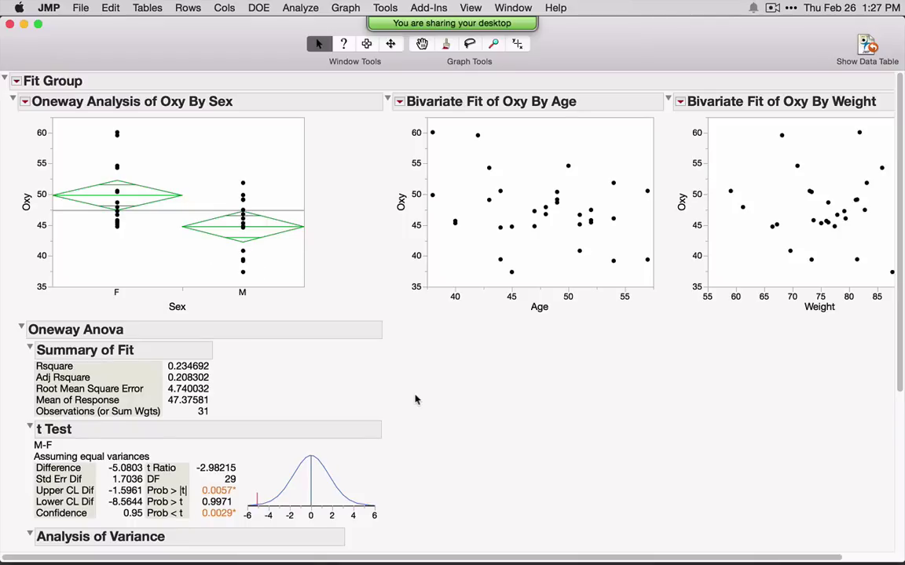
pyautogui.scroll(-6, 414, 398)
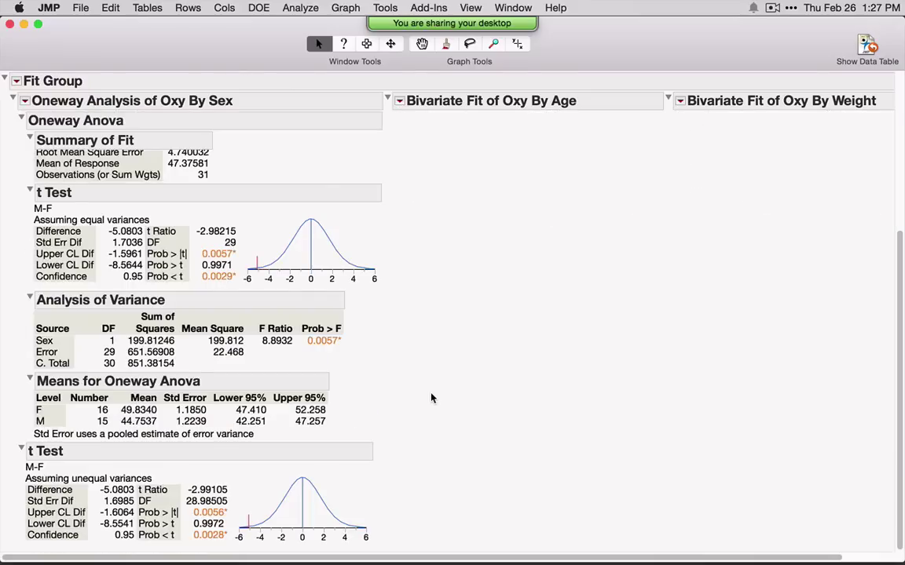
pyautogui.scroll(6, 430, 398)
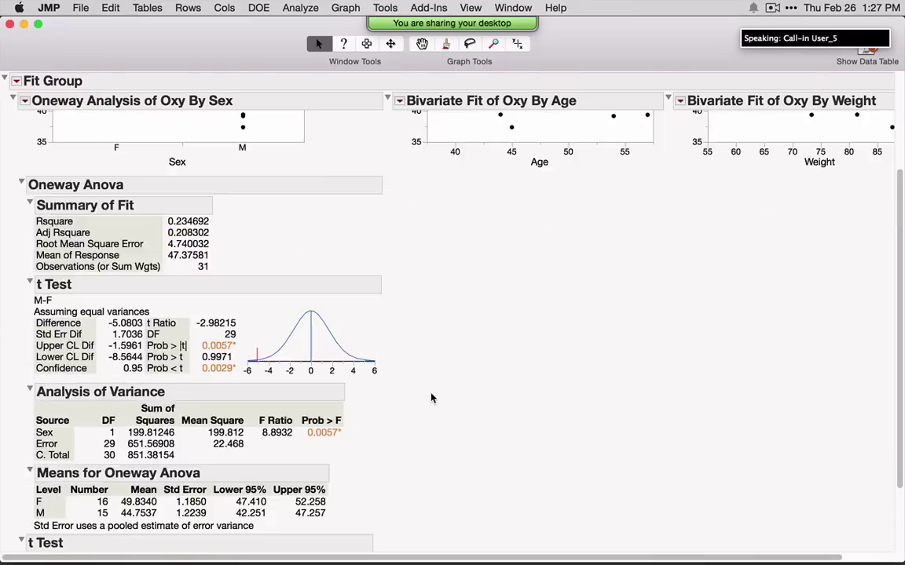
pyautogui.click(12, 101)
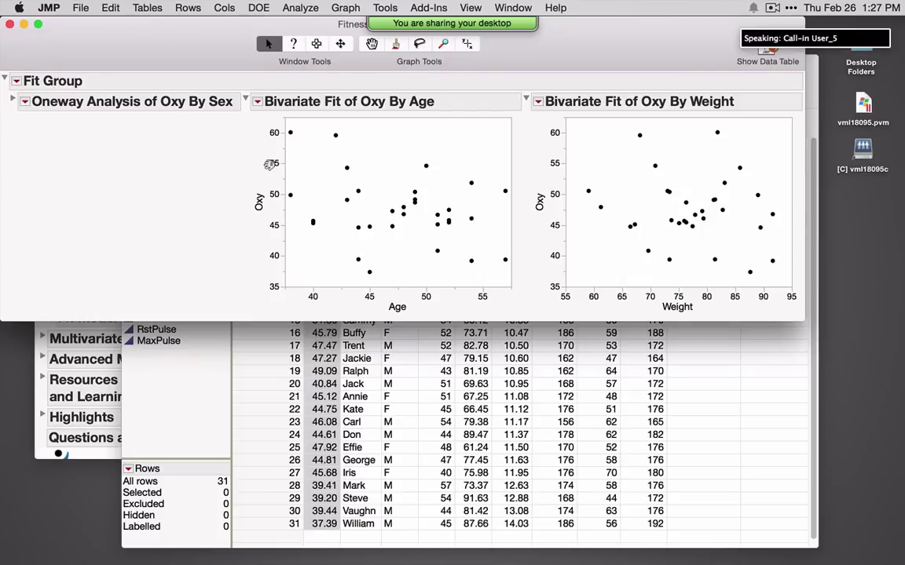
# Step: Fit a line to the Bivariate Fit of Oxy By Age and review the analysis of variance and parameter estimates
pyautogui.click(259, 106)
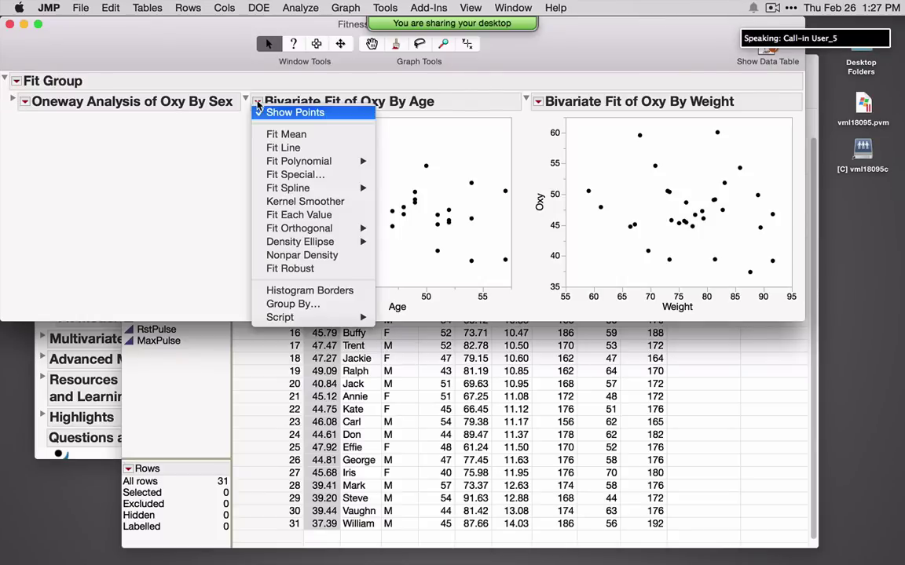
pyautogui.click(313, 150)
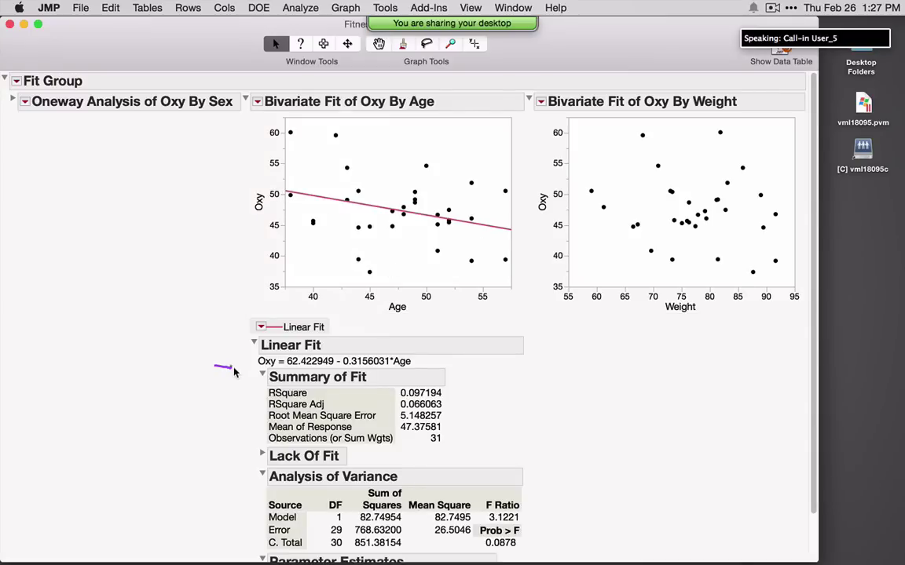
pyautogui.moveTo(233, 372)
pyautogui.mouseDown()
pyautogui.moveTo(353, 377)
pyautogui.moveTo(426, 361)
pyautogui.moveTo(418, 348)
pyautogui.moveTo(365, 340)
pyautogui.moveTo(216, 336)
pyautogui.moveTo(223, 372)
pyautogui.mouseUp()
pyautogui.scroll(-3, 540, 373)
pyautogui.moveTo(457, 335)
pyautogui.mouseDown()
pyautogui.moveTo(476, 360)
pyautogui.moveTo(416, 399)
pyautogui.mouseUp()
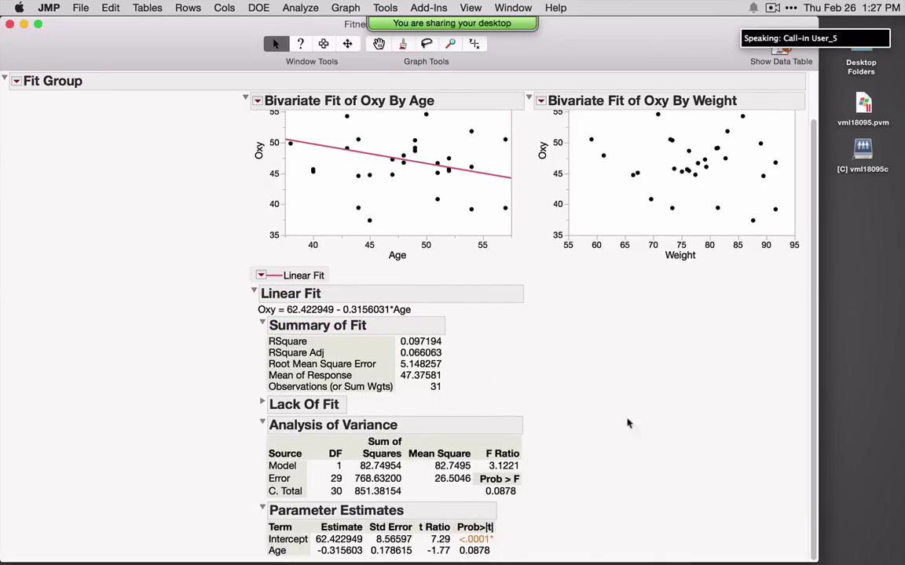
pyautogui.moveTo(479, 498)
pyautogui.mouseDown()
pyautogui.moveTo(539, 501)
pyautogui.moveTo(541, 491)
pyautogui.moveTo(480, 499)
pyautogui.mouseUp()
# Step: Examine the table options for the linear fit's Parameter Estimates, including Bootstrap
pyautogui.rightClick(430, 545)
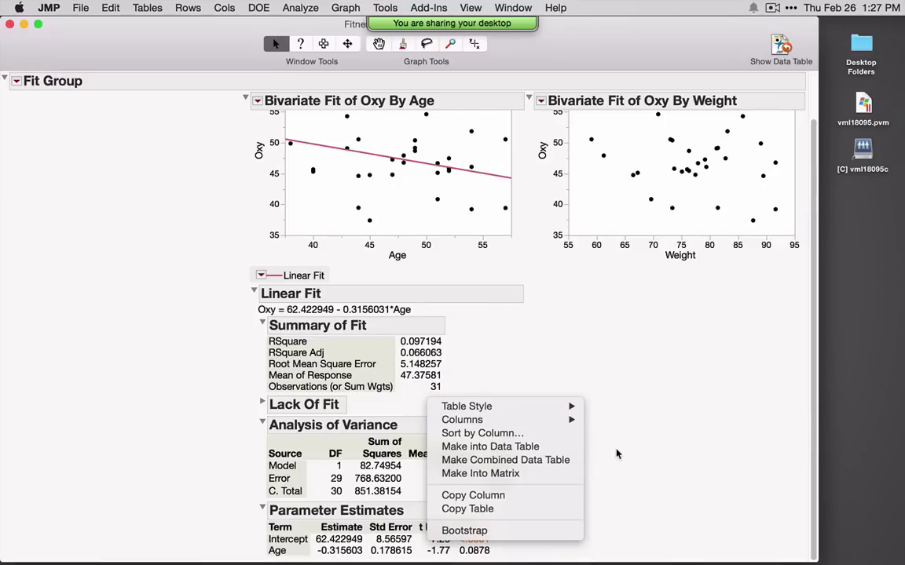
pyautogui.moveTo(548, 417)
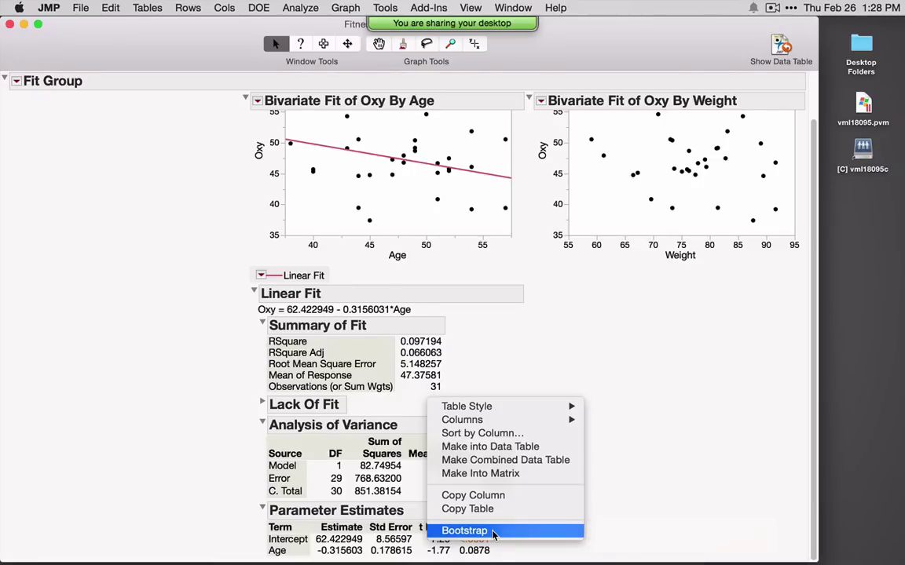
pyautogui.click(632, 395)
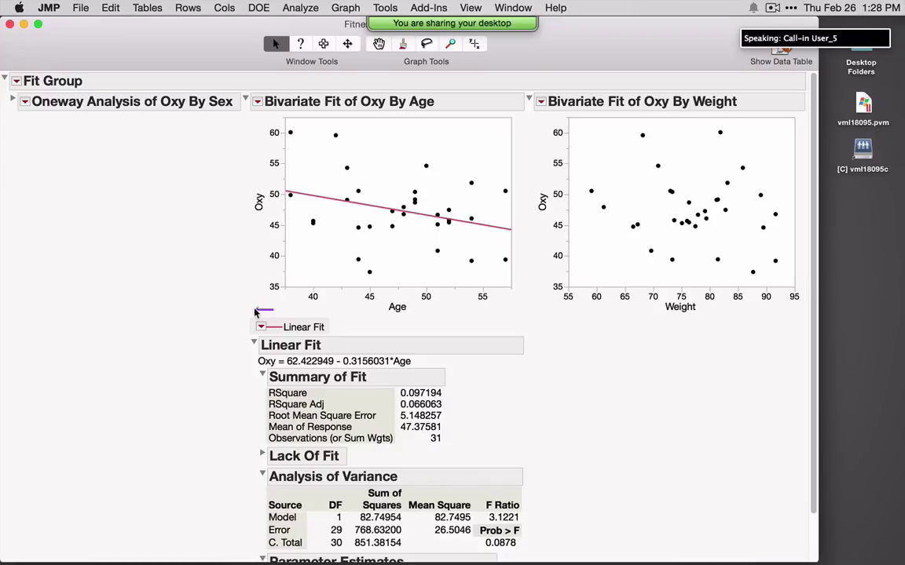
# Step: Plot the residuals of the Oxy By Age linear fit and review the diagnostics plots
pyautogui.moveTo(233, 331)
pyautogui.mouseDown()
pyautogui.moveTo(340, 337)
pyautogui.moveTo(330, 319)
pyautogui.moveTo(301, 307)
pyautogui.moveTo(261, 314)
pyautogui.mouseUp()
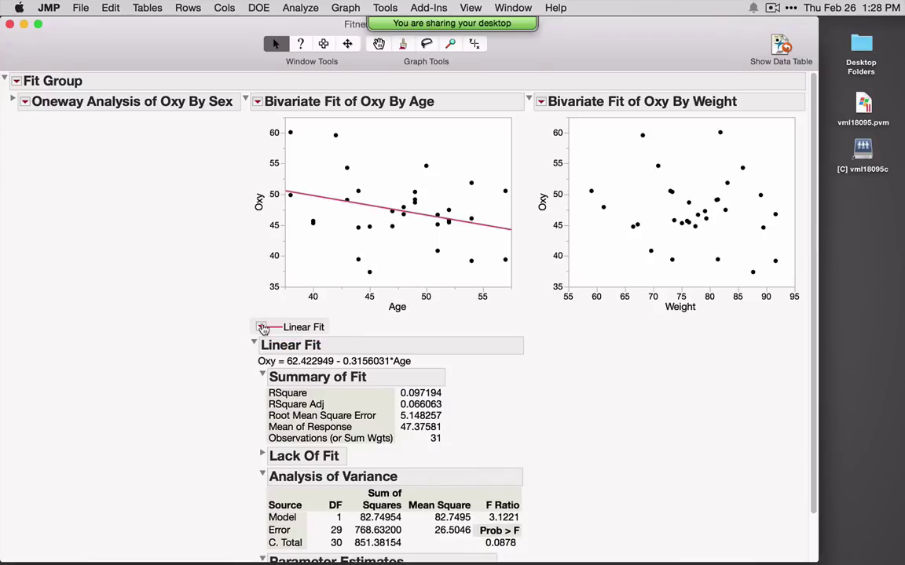
pyautogui.click(261, 326)
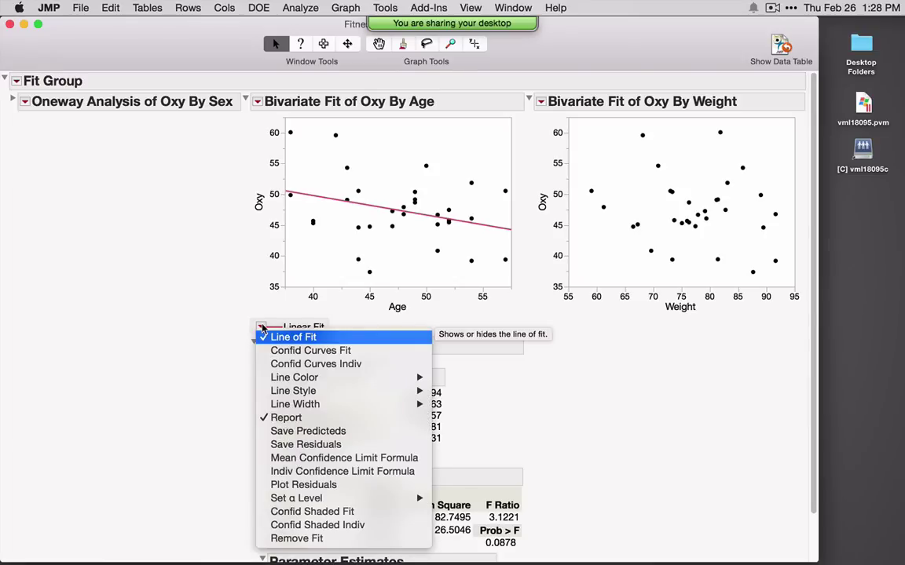
pyautogui.click(365, 489)
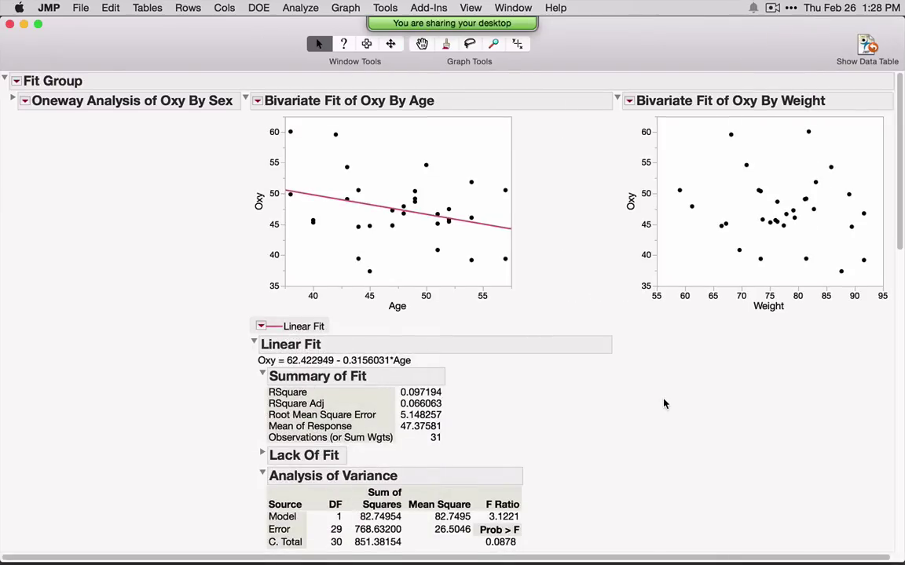
pyautogui.scroll(-5, 663, 399)
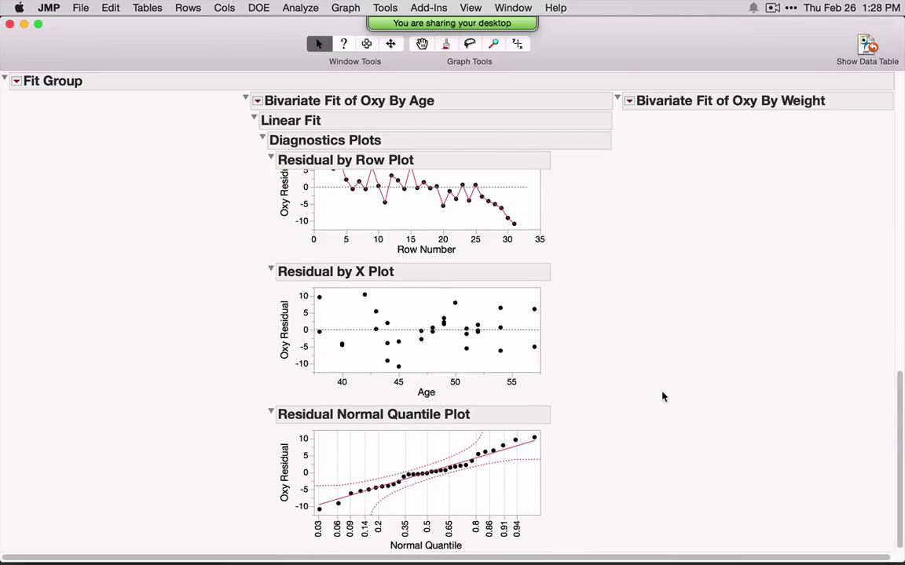
pyautogui.scroll(10, 662, 397)
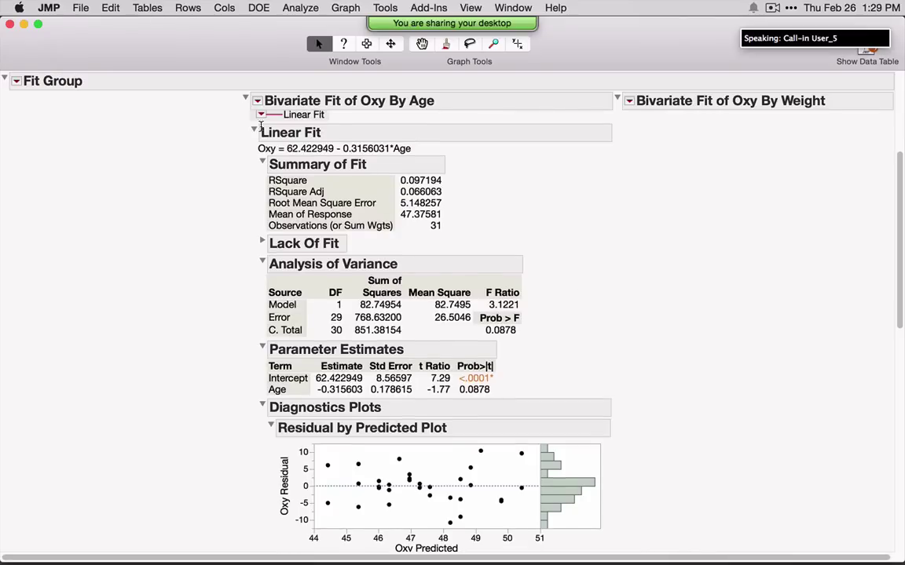
# Step: Examine the linear fit's options for saving predicted values and residuals
pyautogui.scroll(5, 680, 404)
pyautogui.click(262, 328)
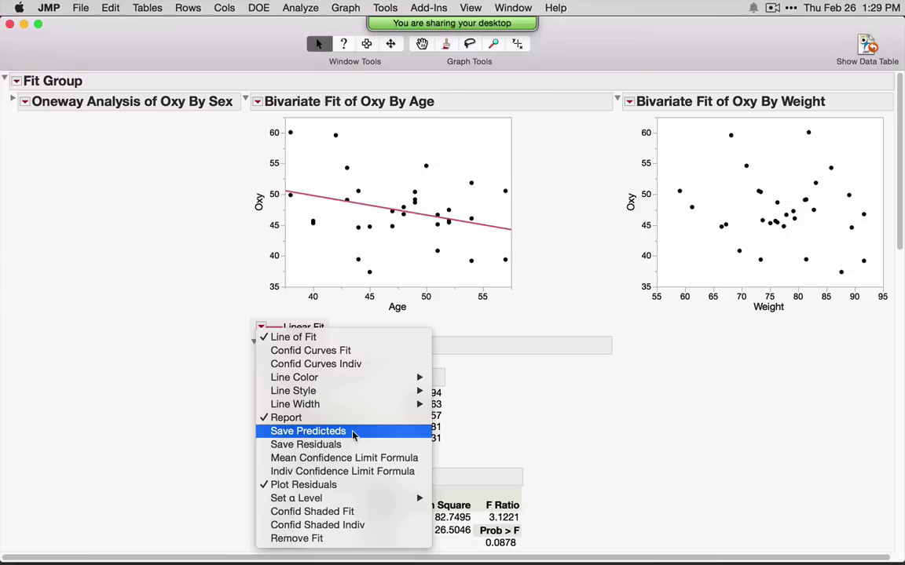
pyautogui.click(206, 184)
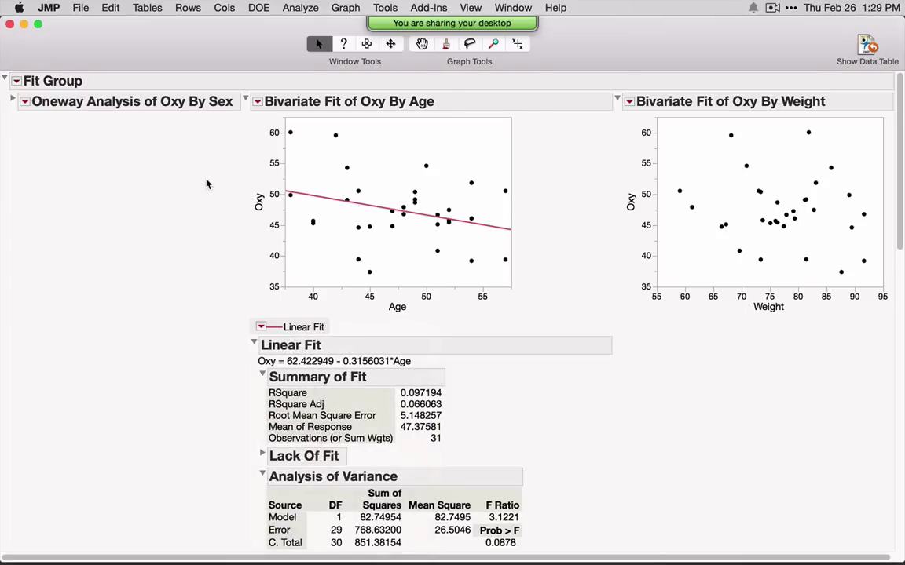
# Step: Add a 0.95 density ellipse to the Bivariate Fit of Oxy By Age, collapse the Linear Fit results and expand Correlation
pyautogui.click(258, 104)
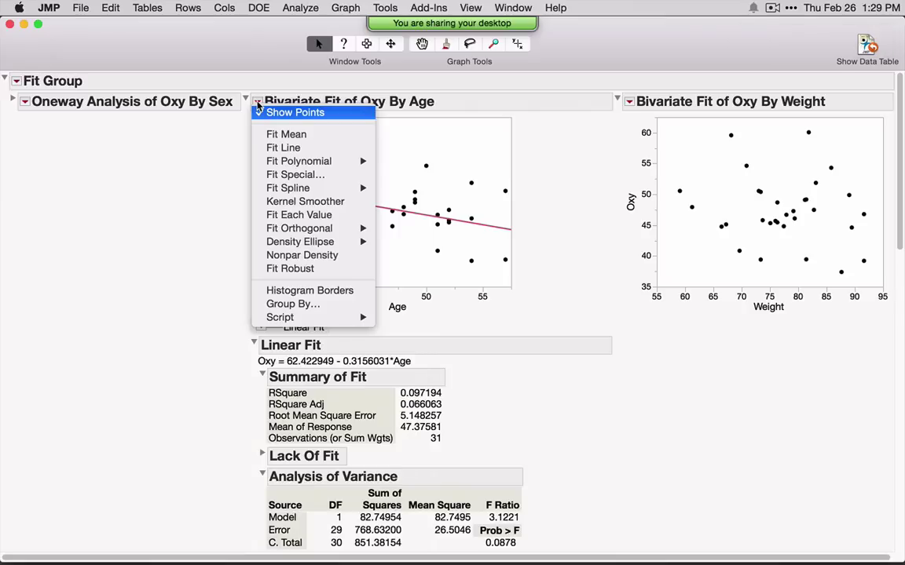
pyautogui.moveTo(348, 248)
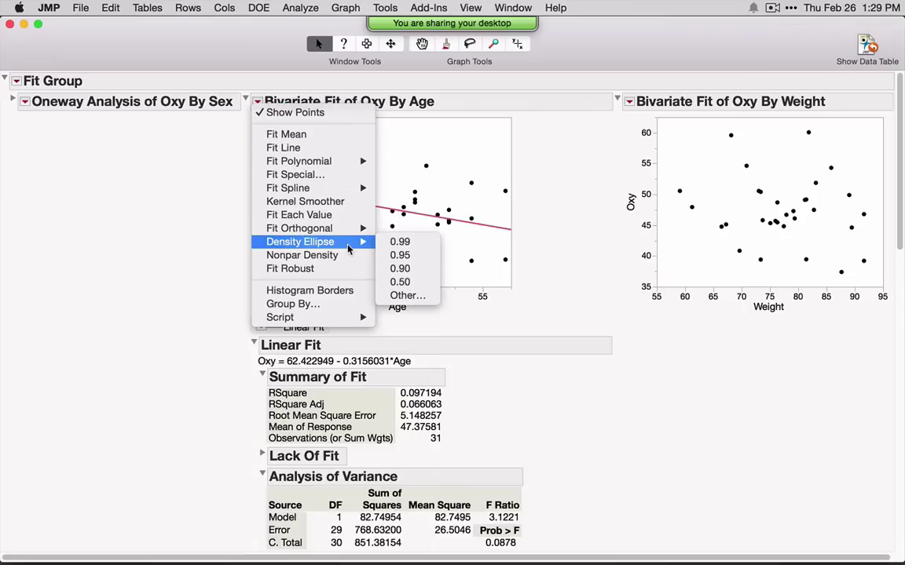
pyautogui.click(421, 261)
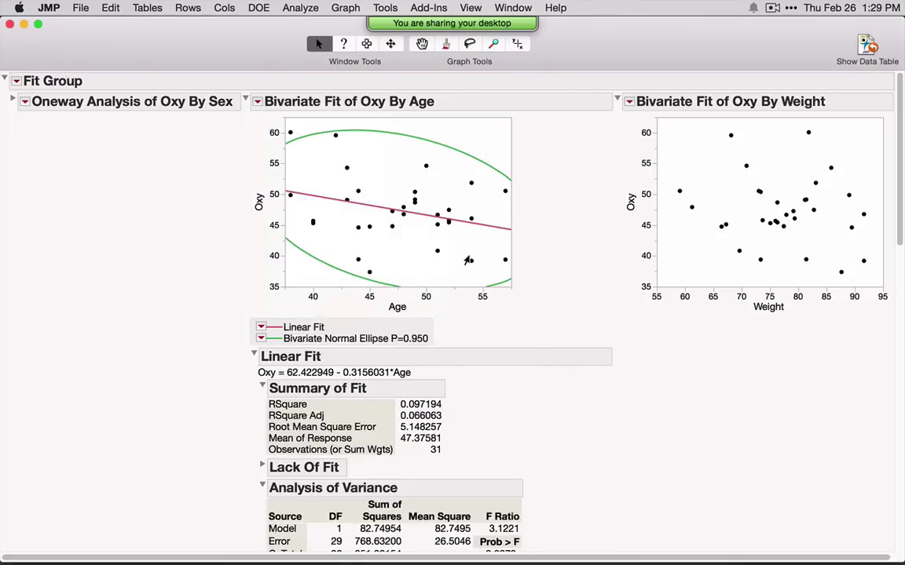
pyautogui.click(255, 356)
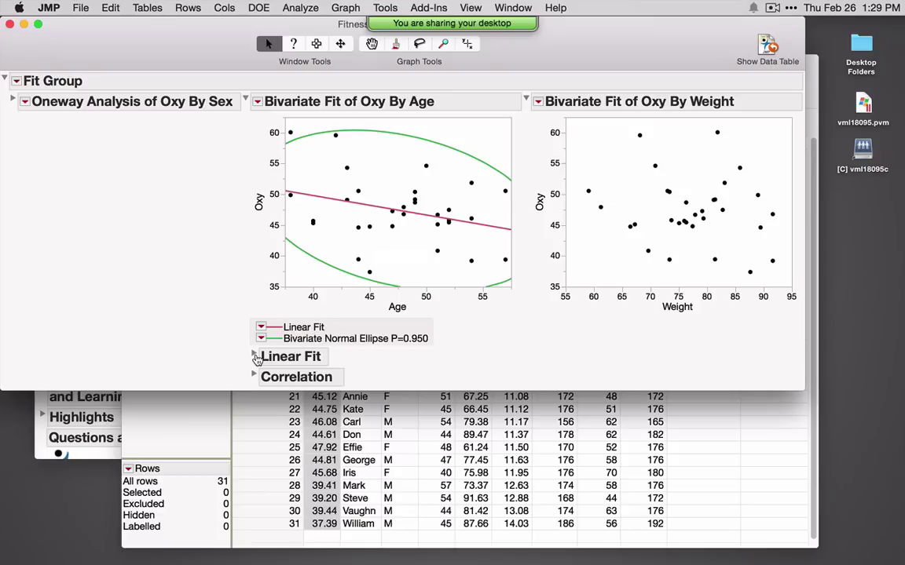
pyautogui.click(253, 375)
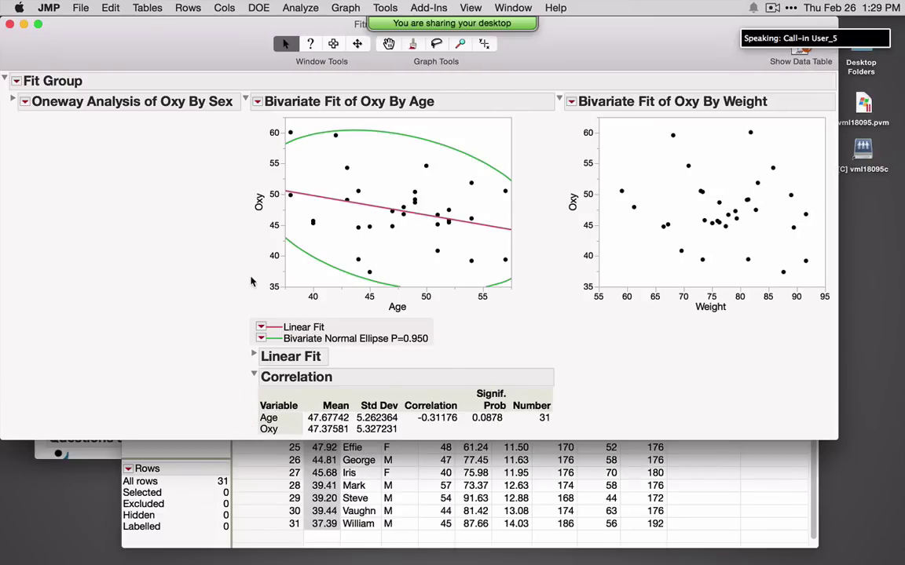
# Step: Examine the available Multivariate Methods for analyzing correlations among several variables
pyautogui.click(257, 102)
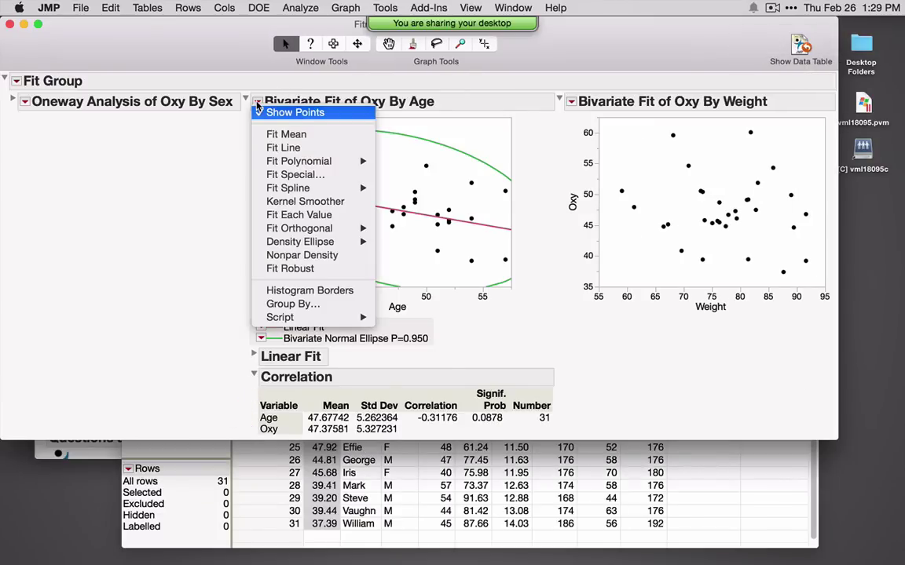
pyautogui.click(300, 8)
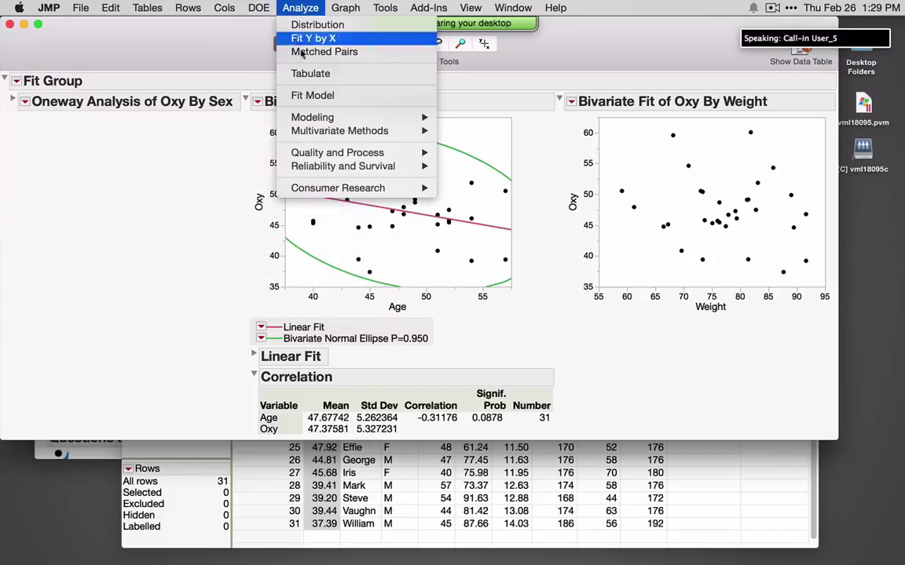
pyautogui.moveTo(341, 134)
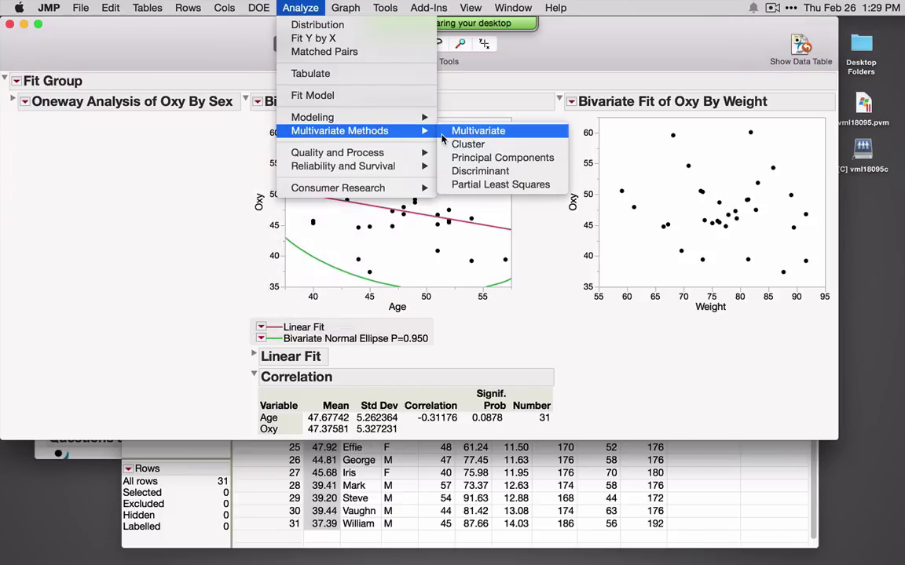
pyautogui.click(125, 200)
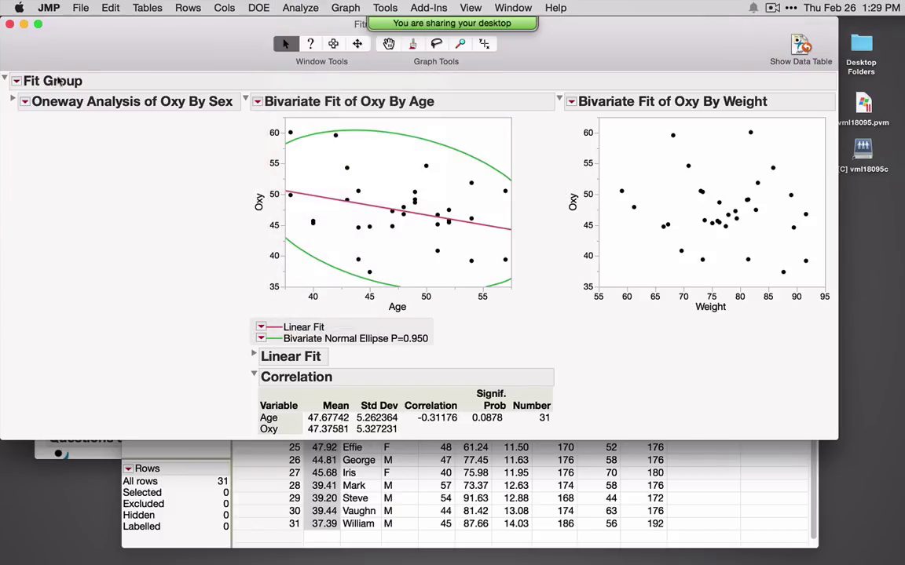
# Step: Close the Oxy Fit Group report and open the Titanic Passengers data table from the journal
pyautogui.click(10, 24)
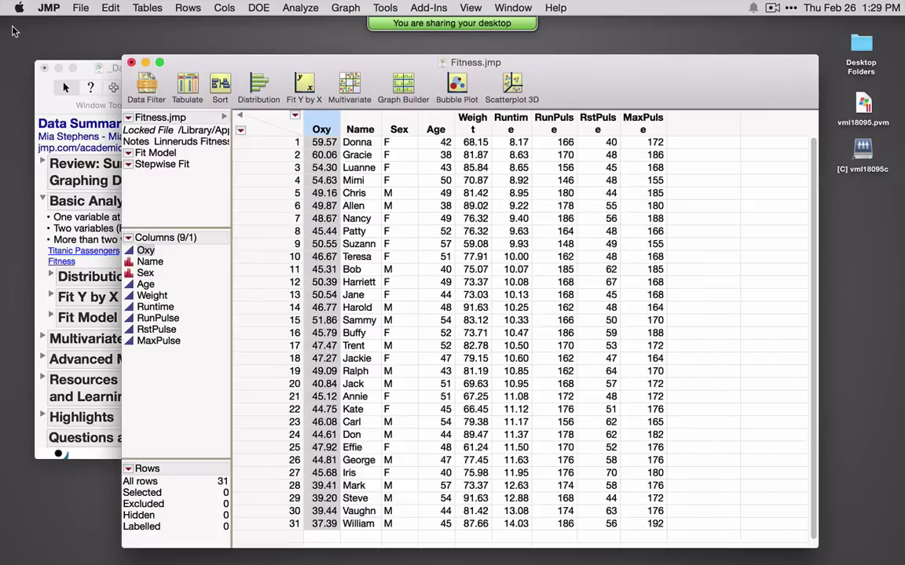
pyautogui.moveTo(317, 65); pyautogui.dragTo(400, 50)
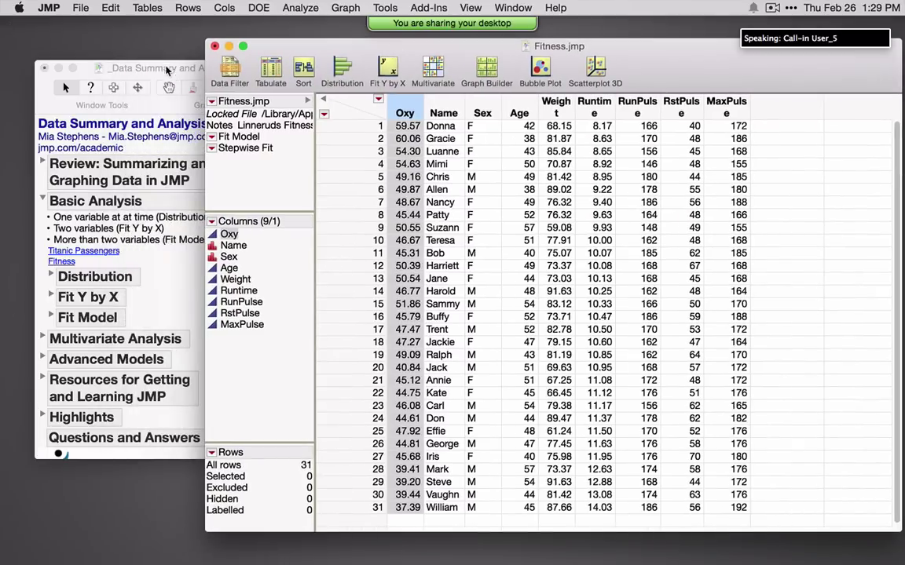
pyautogui.click(56, 74)
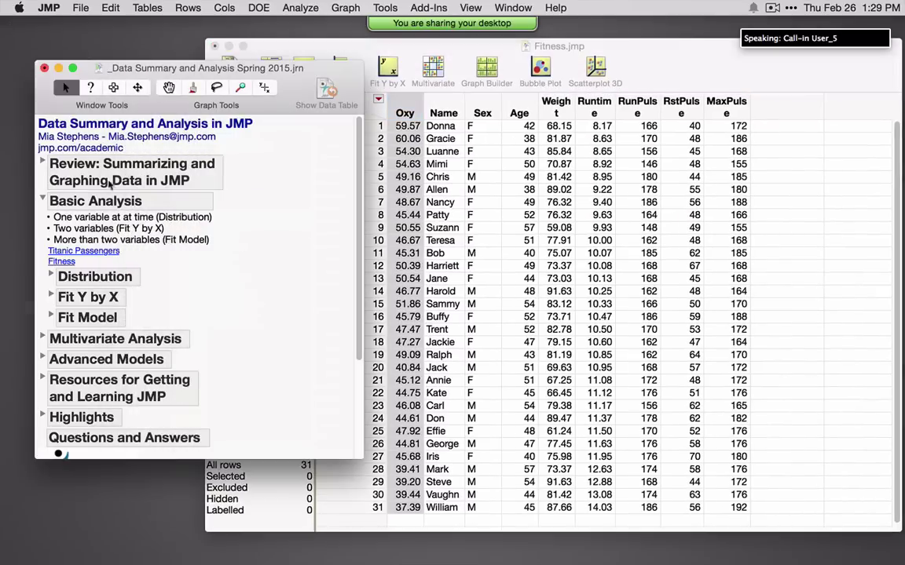
pyautogui.click(79, 252)
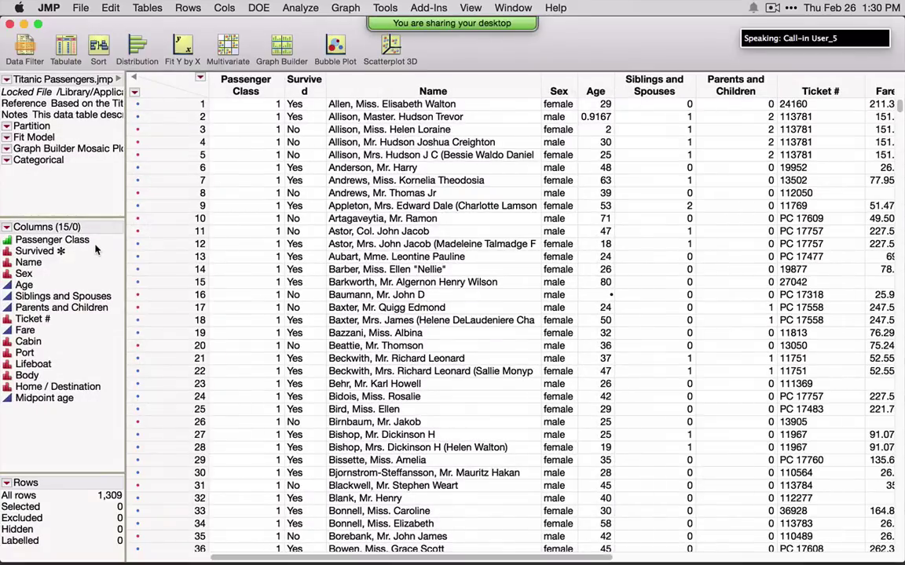
# Step: Review the Survived, Passenger Class, Sex, Age, Siblings and Spouses, and Parents and Children columns in the data table
pyautogui.click(302, 87)
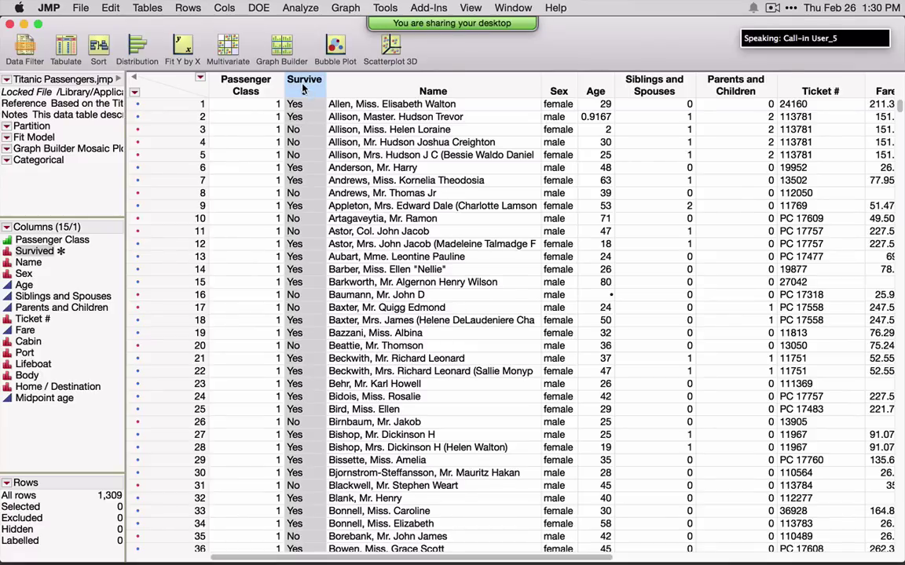
pyautogui.click(254, 91)
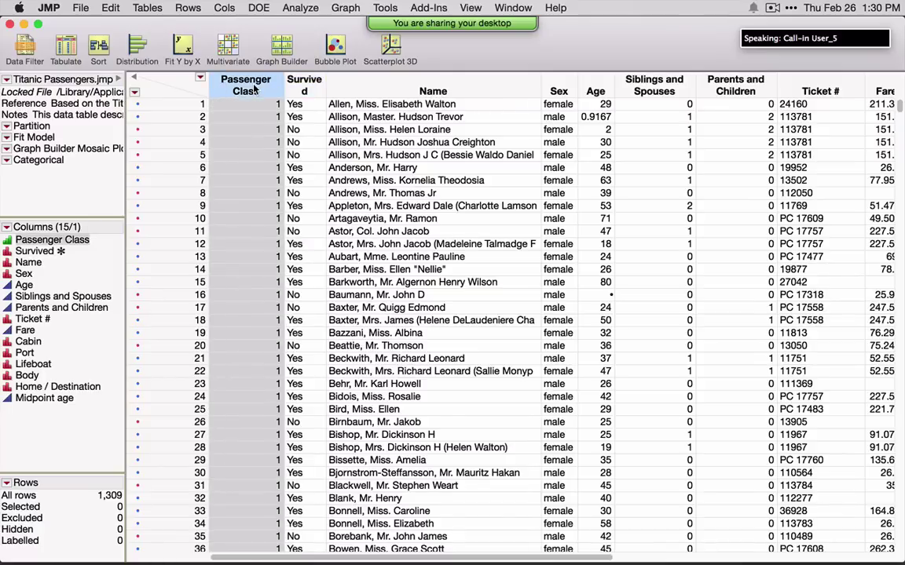
pyautogui.click(561, 86)
pyautogui.click(595, 90)
pyautogui.click(632, 88)
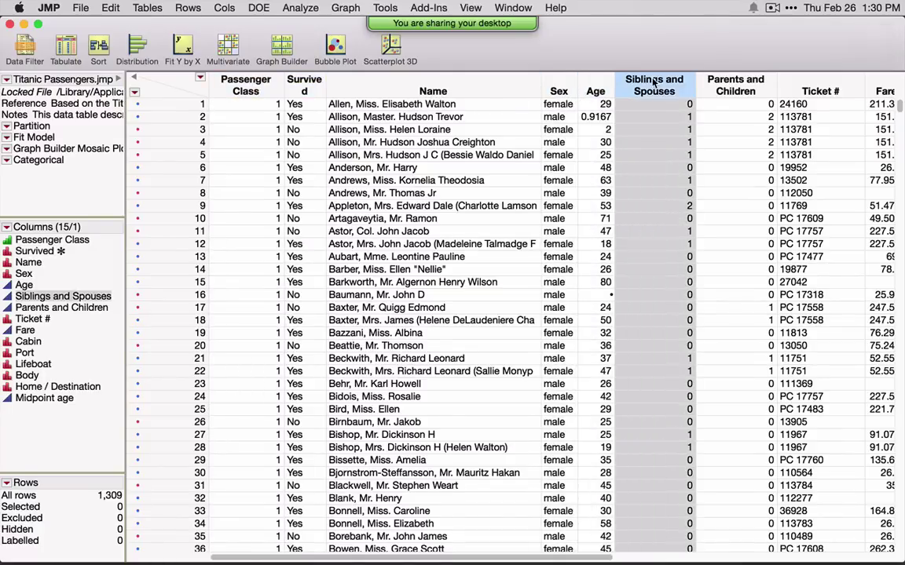
pyautogui.click(748, 92)
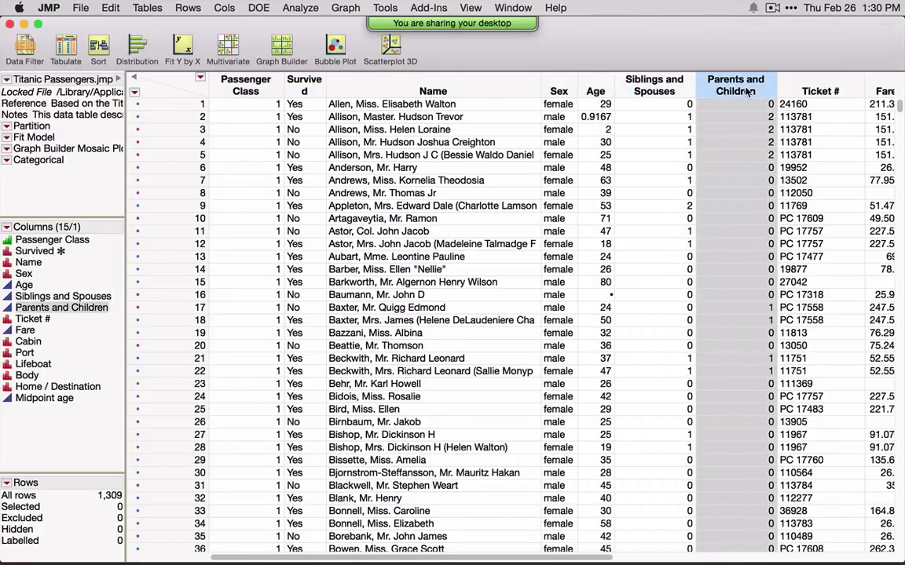
# Step: Start a Fit Y by X analysis with Survived as the Y response
pyautogui.click(301, 8)
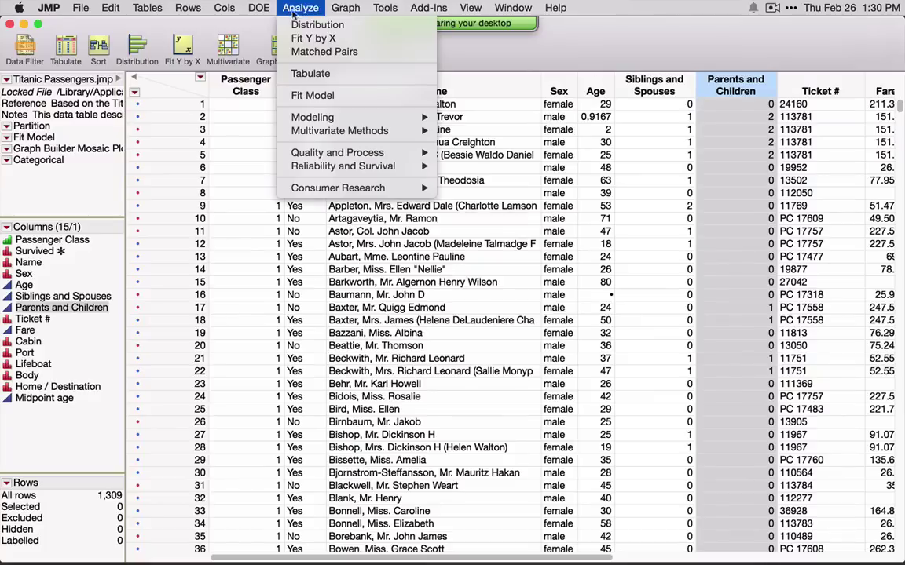
pyautogui.click(324, 41)
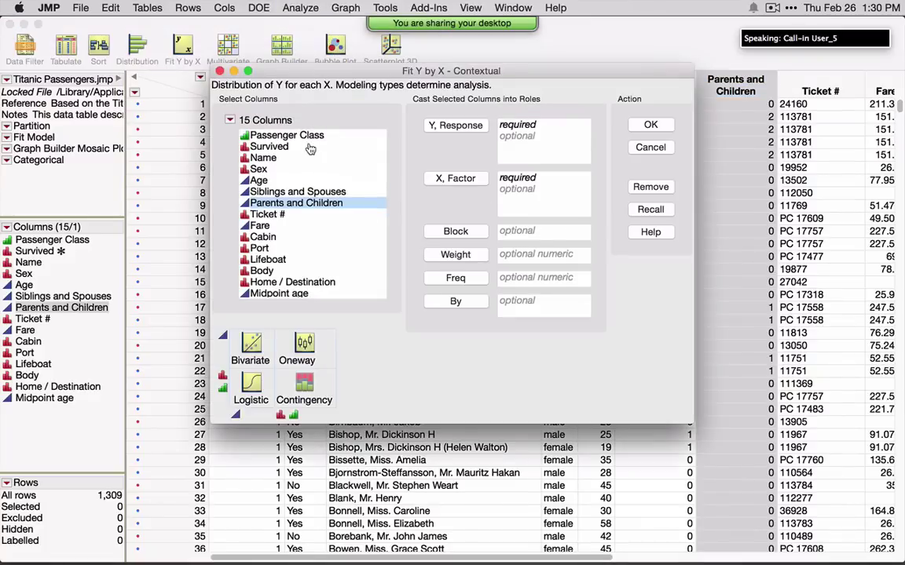
pyautogui.click(269, 146)
pyautogui.click(457, 125)
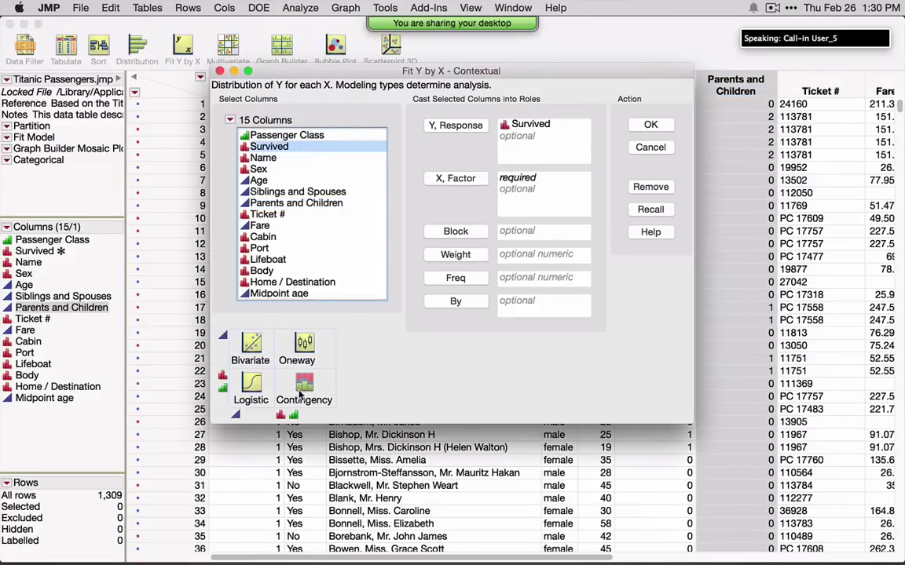
pyautogui.moveTo(336, 410)
pyautogui.mouseDown()
pyautogui.moveTo(367, 387)
pyautogui.moveTo(318, 364)
pyautogui.moveTo(248, 368)
pyautogui.moveTo(219, 377)
pyautogui.moveTo(210, 393)
pyautogui.moveTo(220, 409)
pyautogui.moveTo(344, 413)
pyautogui.mouseUp()
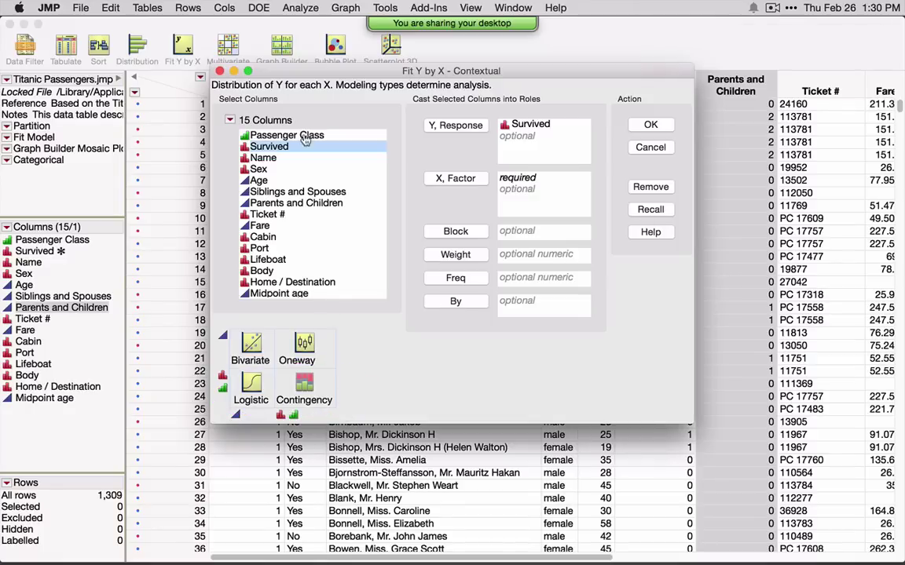
# Step: Assign Passenger Class, Sex, Age, Siblings and Spouses, and Parents and Children as X factors and run the analysis
pyautogui.click(276, 134)
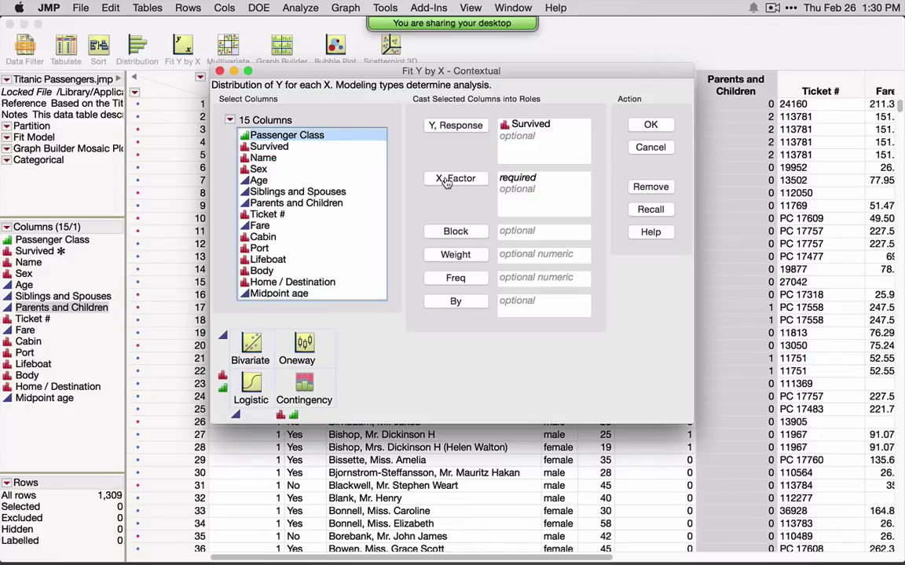
pyautogui.click(446, 178)
pyautogui.click(260, 168)
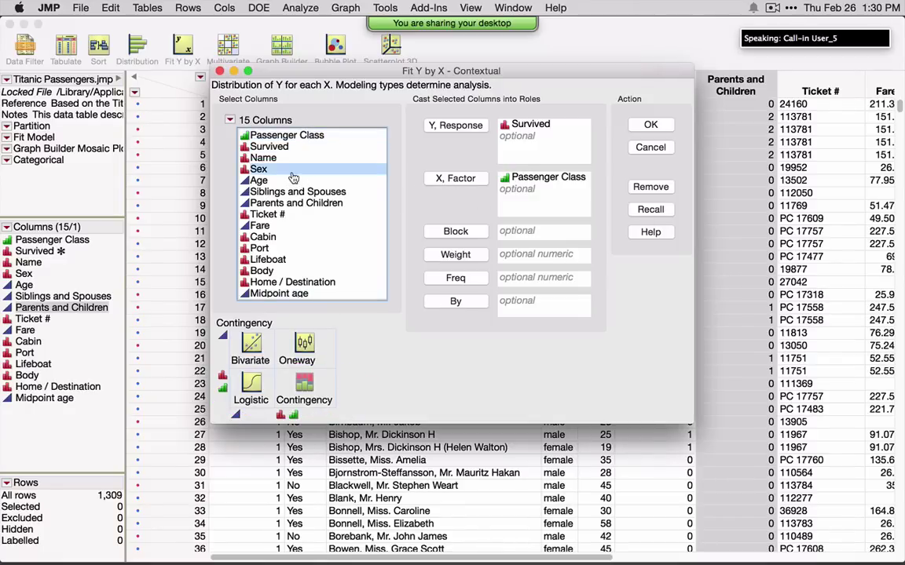
pyautogui.click(453, 180)
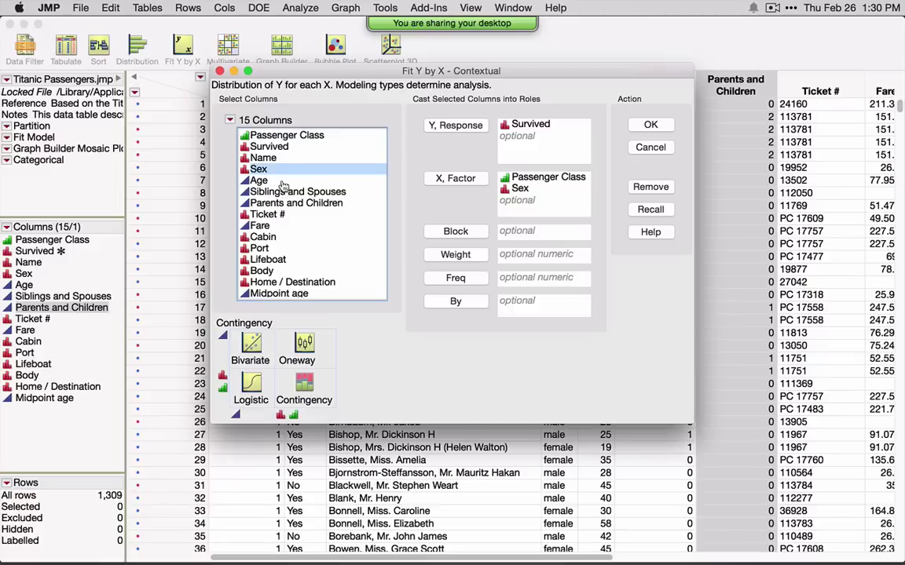
pyautogui.moveTo(257, 179); pyautogui.dragTo(263, 202)
pyautogui.click(443, 179)
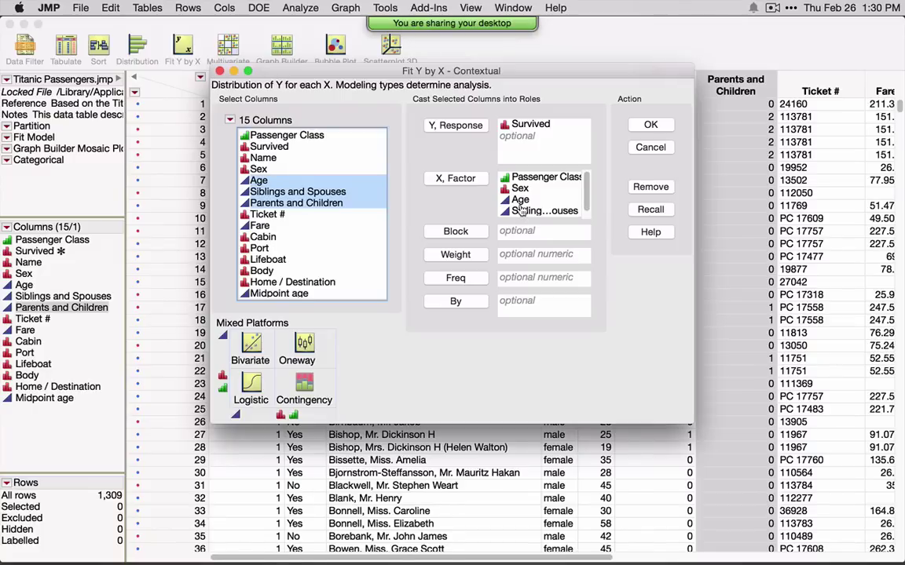
pyautogui.click(653, 125)
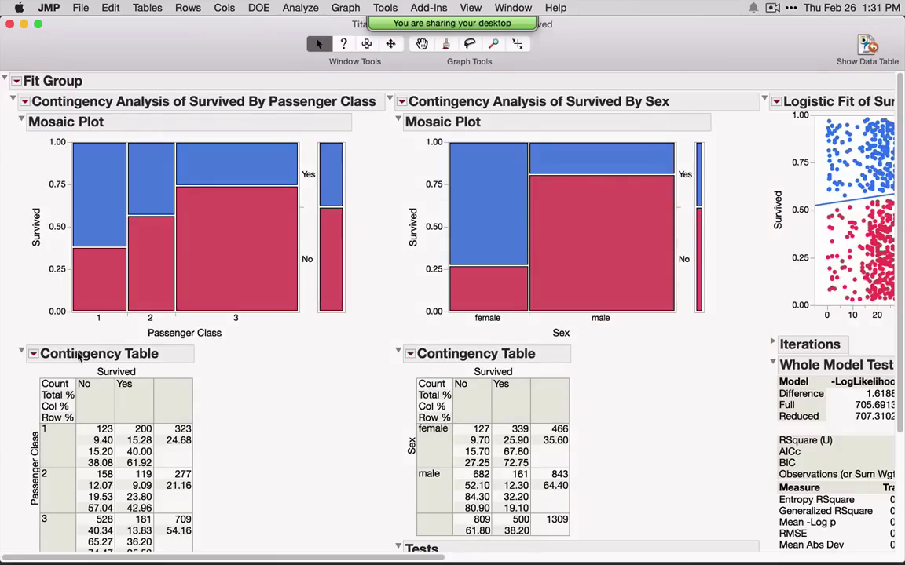
# Step: Examine the mosaic plot, contingency table and chi-square tests for Survived By Passenger Class
pyautogui.moveTo(355, 155)
pyautogui.moveTo(322, 182)
pyautogui.moveTo(330, 240)
pyautogui.moveTo(233, 230)
pyautogui.moveTo(82, 289)
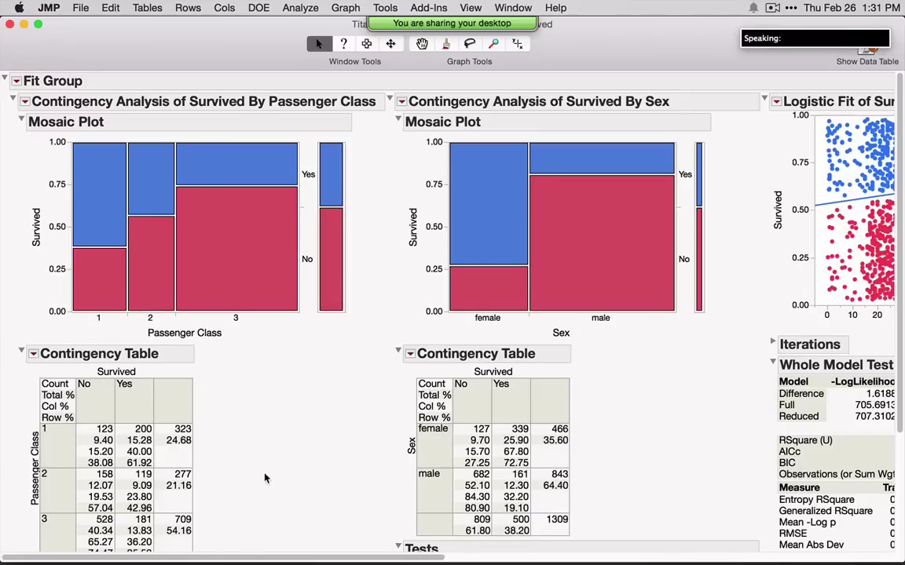
pyautogui.scroll(-5, 265, 478)
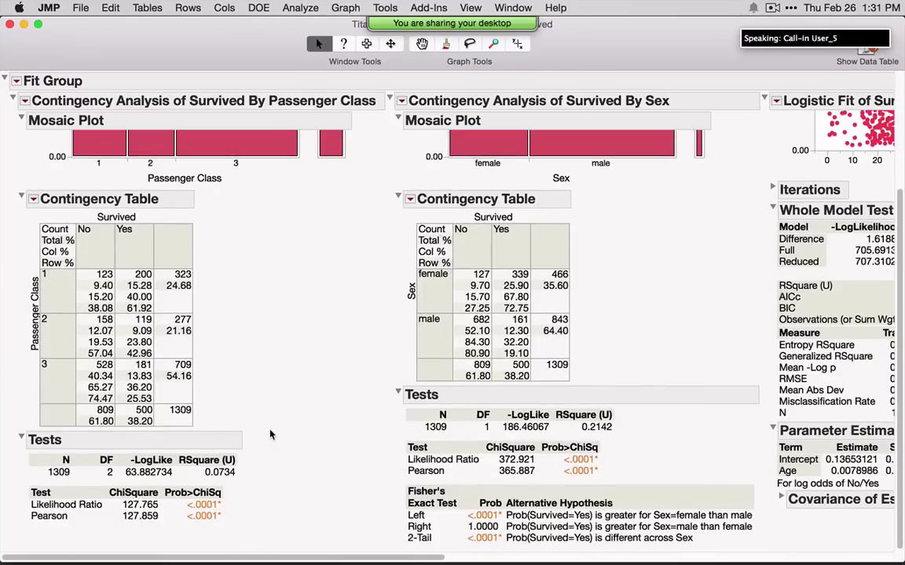
pyautogui.scroll(5, 233, 333)
# Step: Examine the analysis options for Survived By Passenger Class, including Analysis of Means for Proportions and the exact tests
pyautogui.click(26, 103)
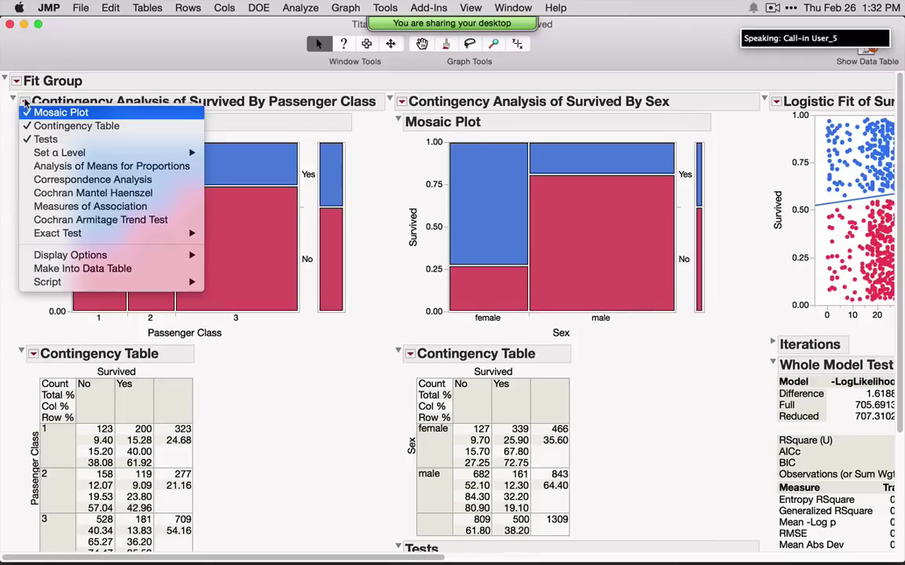
pyautogui.moveTo(61, 153)
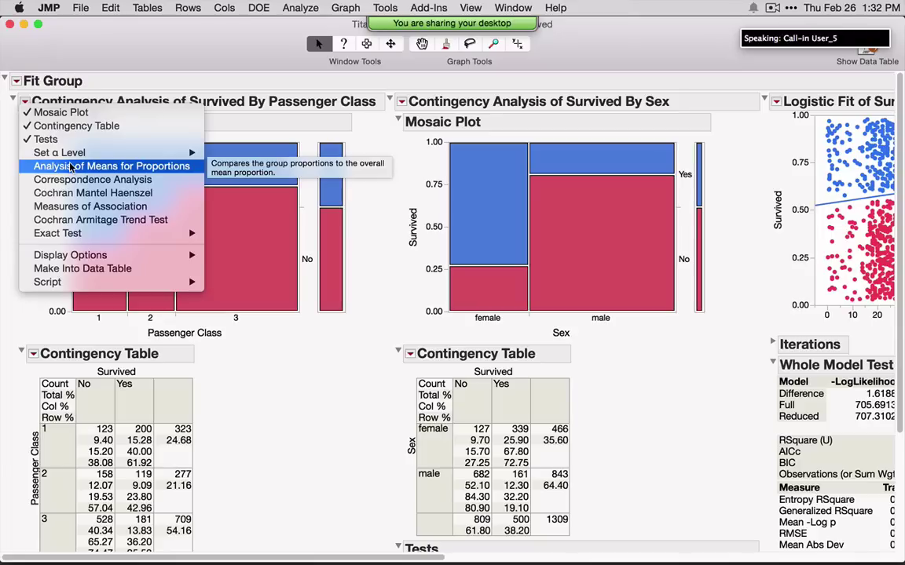
pyautogui.moveTo(102, 237)
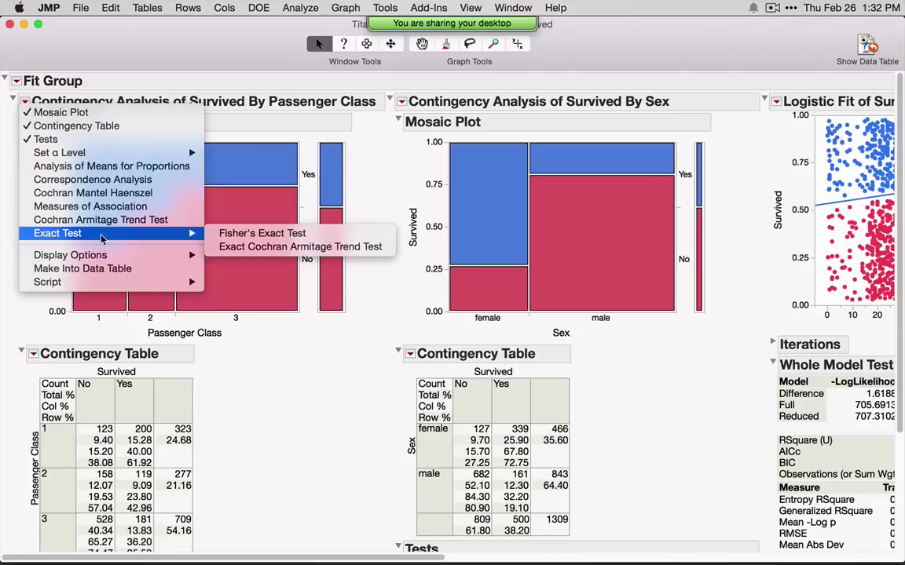
pyautogui.click(346, 434)
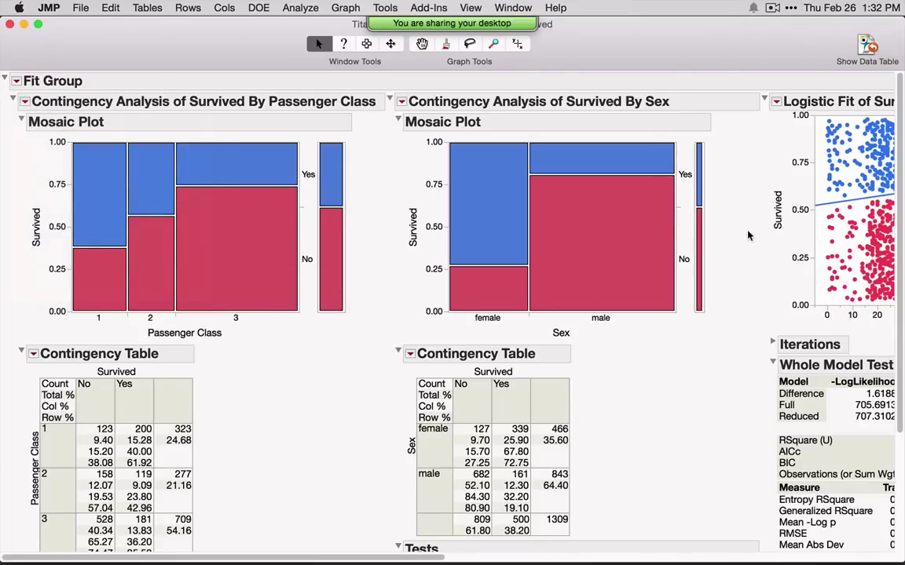
# Step: Examine the analysis options for Survived By Sex, including the Two Sample Test for Proportions
pyautogui.moveTo(735, 134)
pyautogui.mouseDown()
pyautogui.moveTo(732, 185)
pyautogui.moveTo(549, 363)
pyautogui.moveTo(457, 185)
pyautogui.moveTo(633, 118)
pyautogui.moveTo(643, 133)
pyautogui.mouseUp()
pyautogui.click(401, 102)
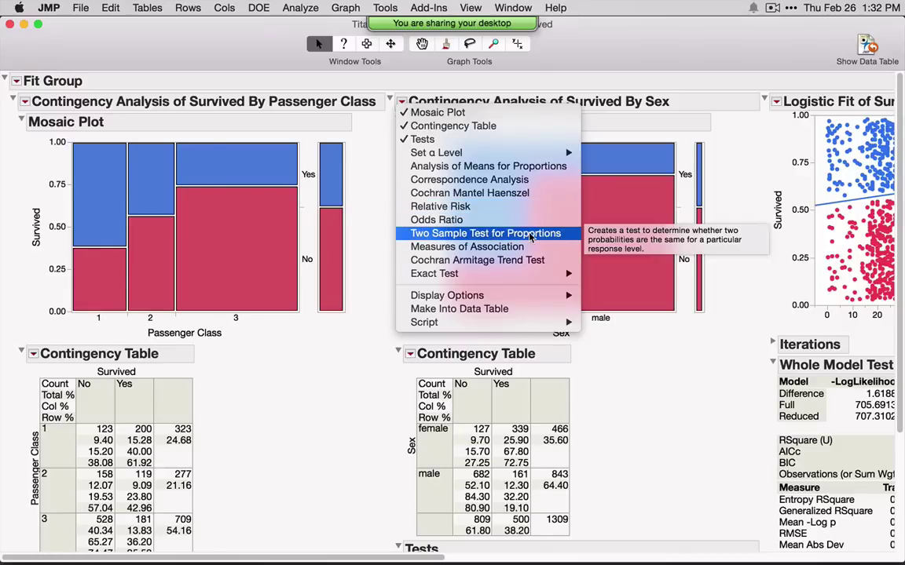
pyautogui.click(369, 400)
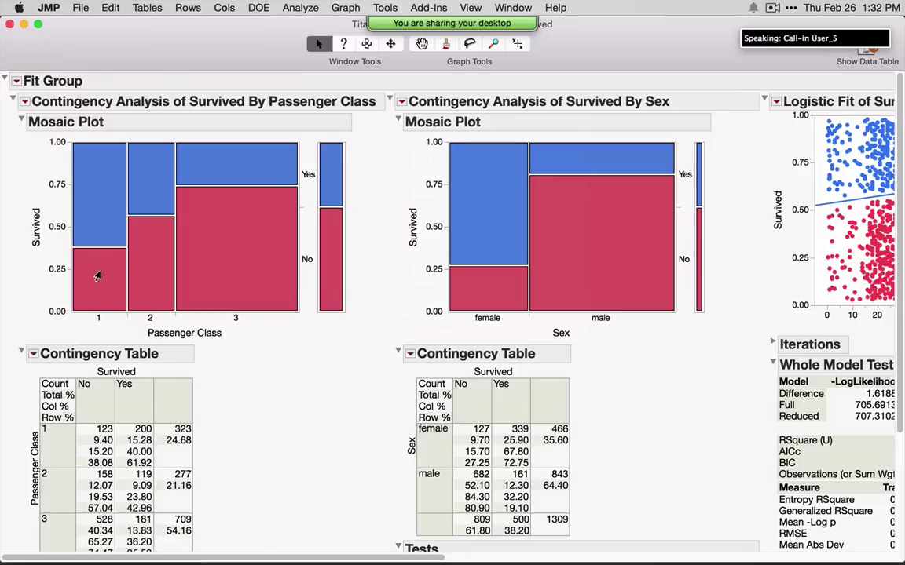
pyautogui.moveTo(97, 275)
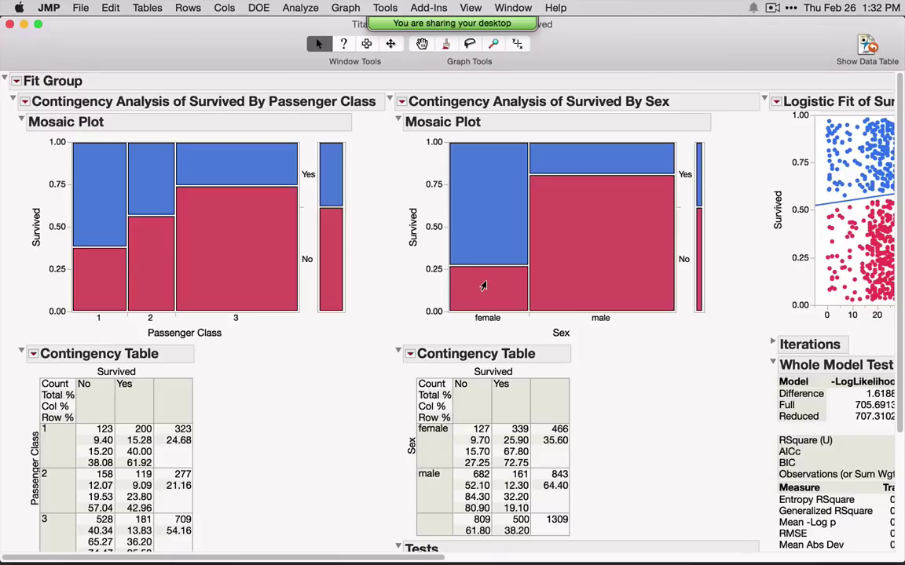
# Step: Examine the logistic fit of Survived By Parents and Children, highlighting individual non-survivor points at 3 and 6 and clearing the selection
pyautogui.moveTo(484, 289)
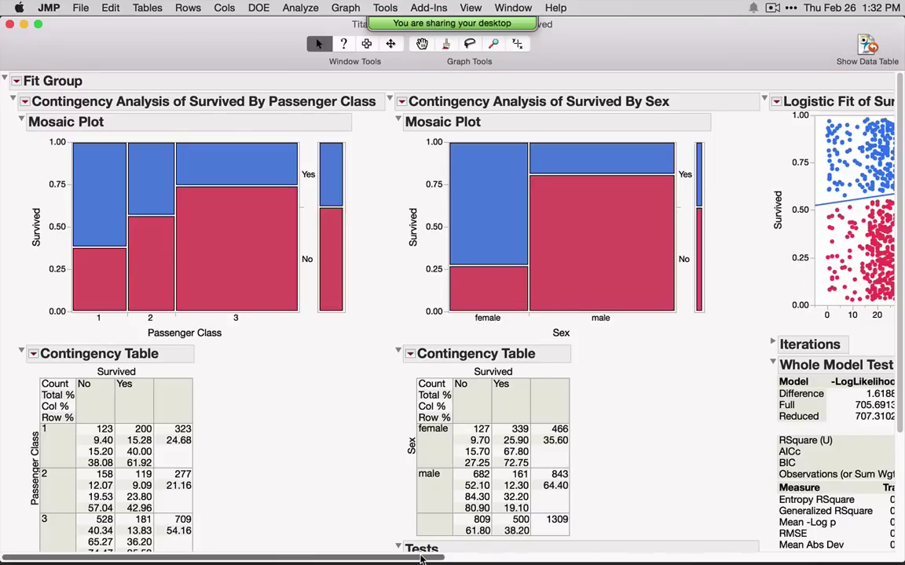
pyautogui.moveTo(419, 559); pyautogui.dragTo(870, 560)
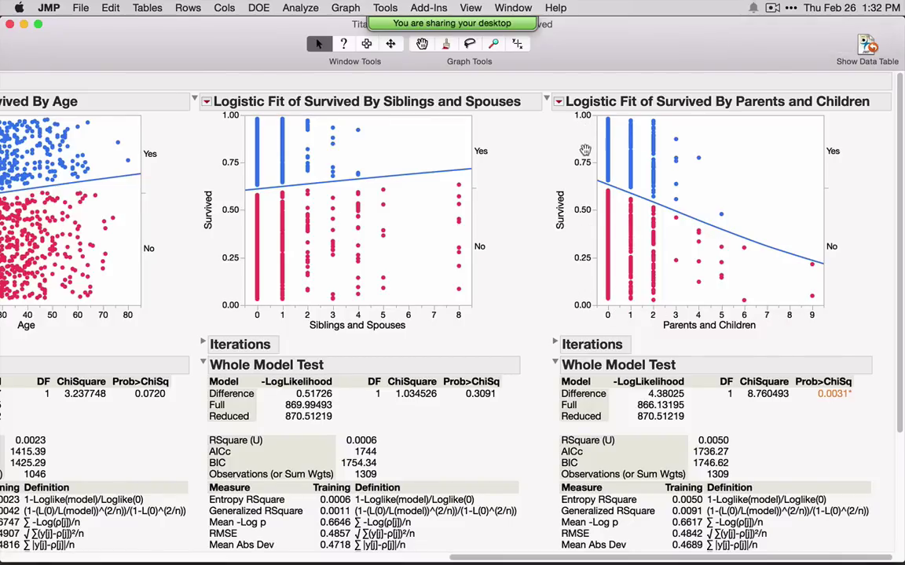
pyautogui.click(675, 261)
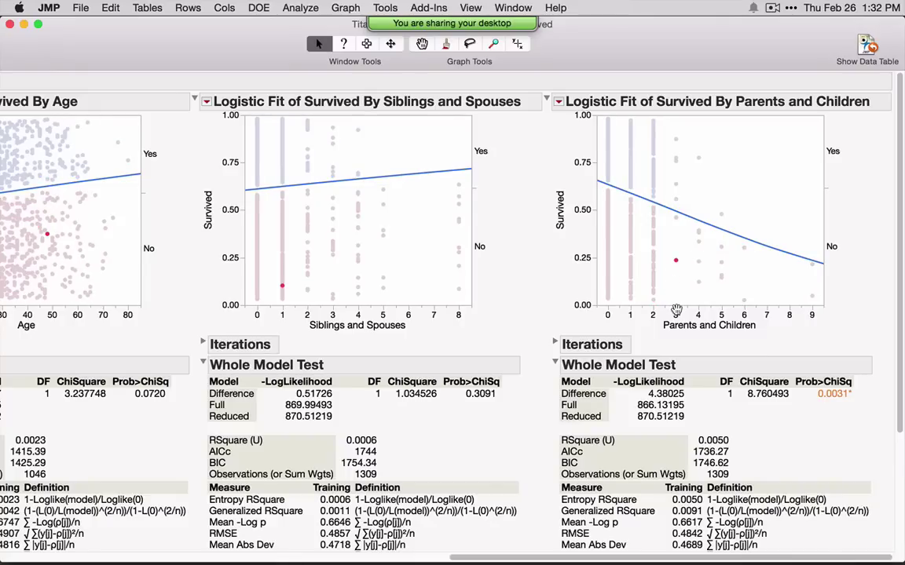
pyautogui.click(684, 246)
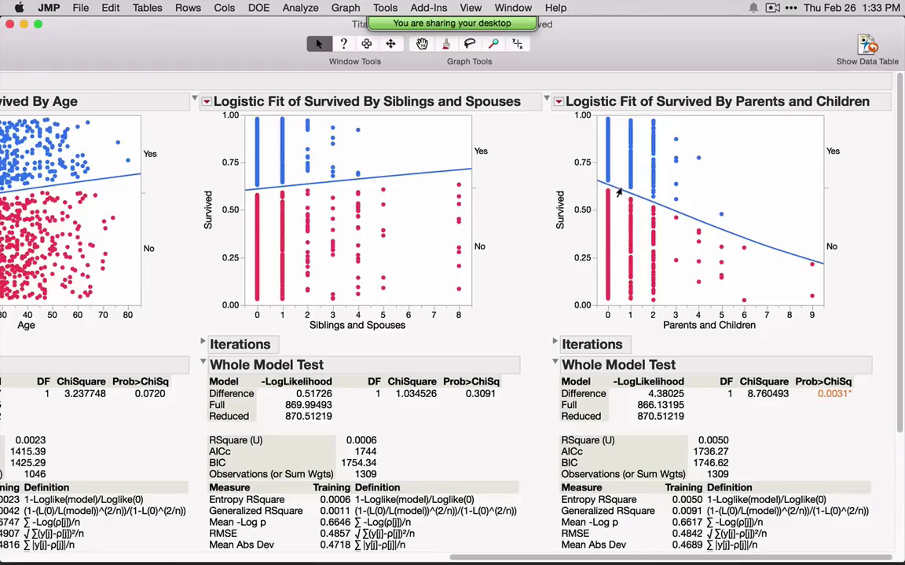
pyautogui.click(743, 249)
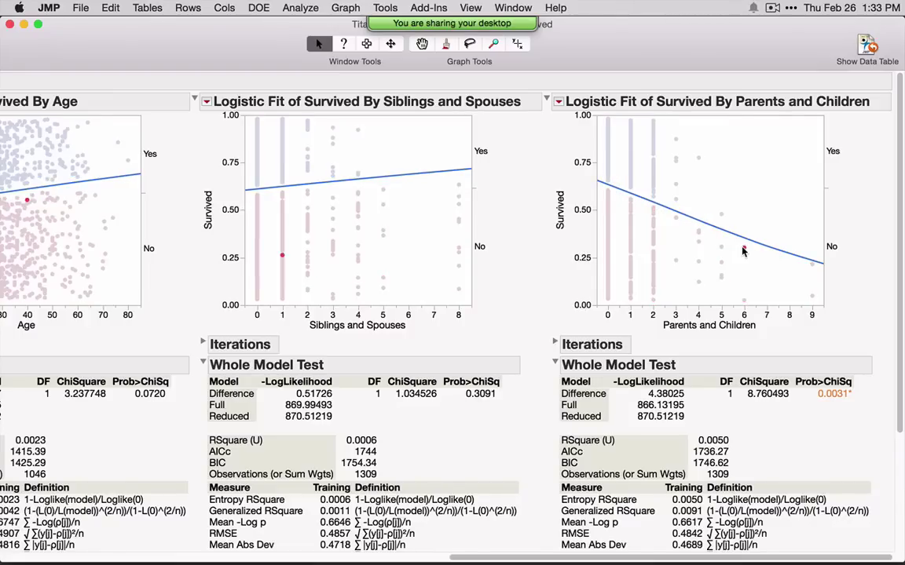
pyautogui.moveTo(742, 249)
pyautogui.click(697, 164)
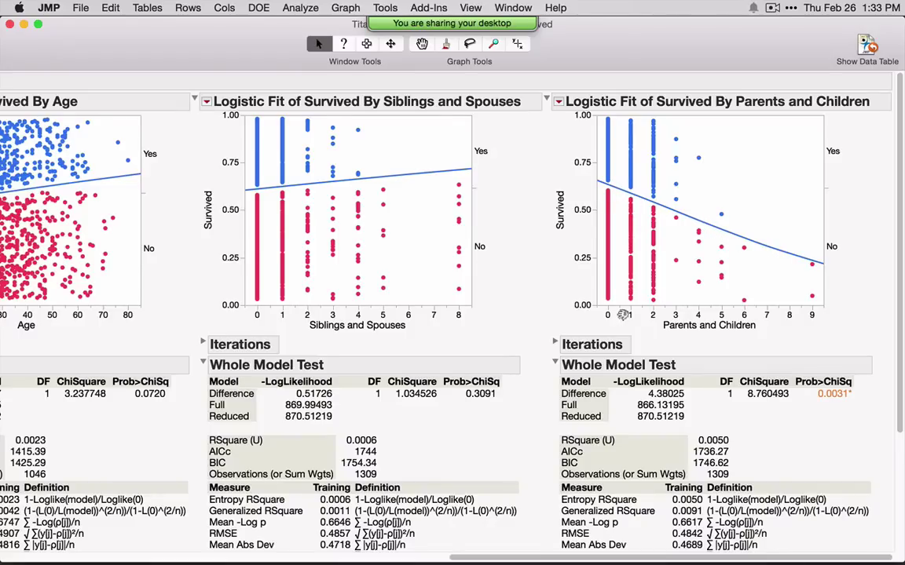
# Step: Shift the Parents and Children axis to include -1 and activate the Crosshairs tool for reading the logistic curve at 0
pyautogui.moveTo(616, 316); pyautogui.dragTo(636, 316)
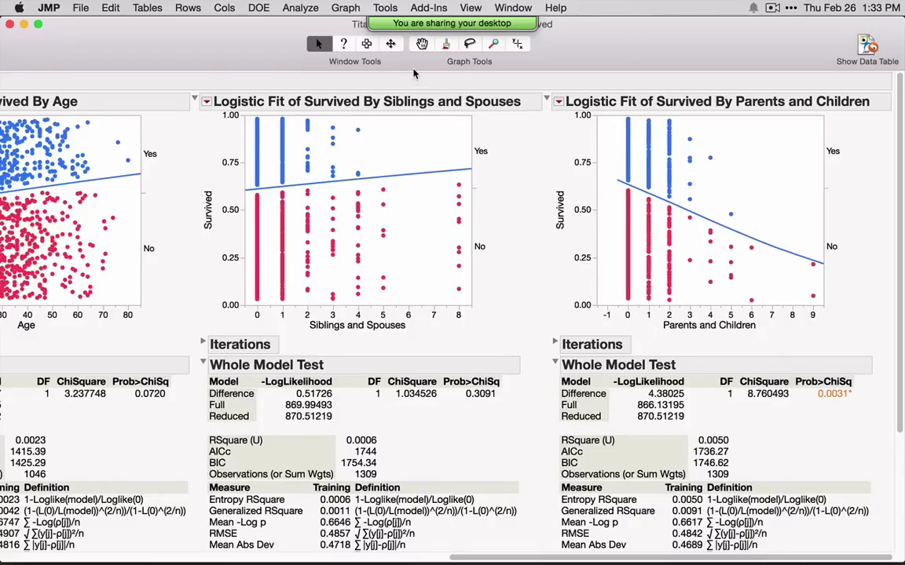
pyautogui.click(518, 45)
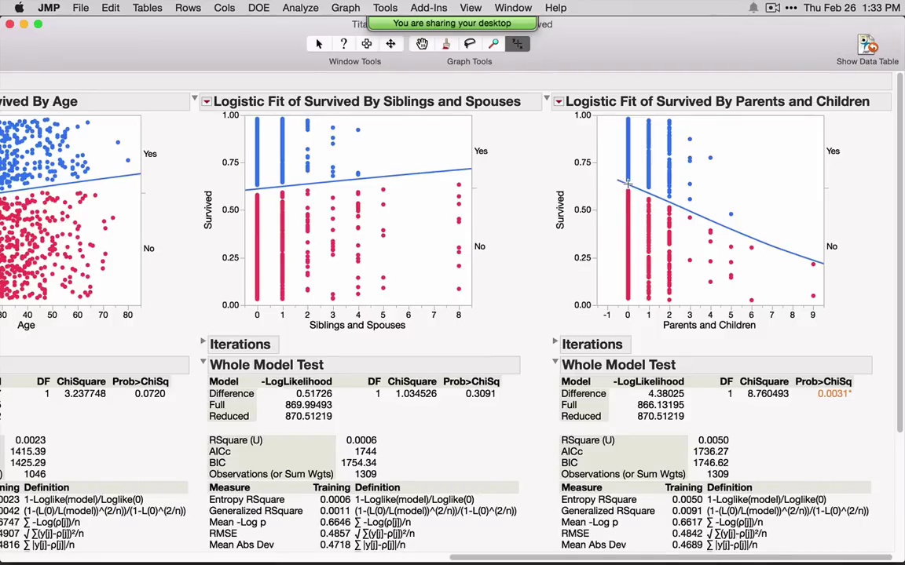
# Step: Read fitted survival probabilities along the Parents and Children logistic curve with the crosshairs and examine the parameter estimates below it
pyautogui.moveTo(626, 182); pyautogui.dragTo(629, 187)
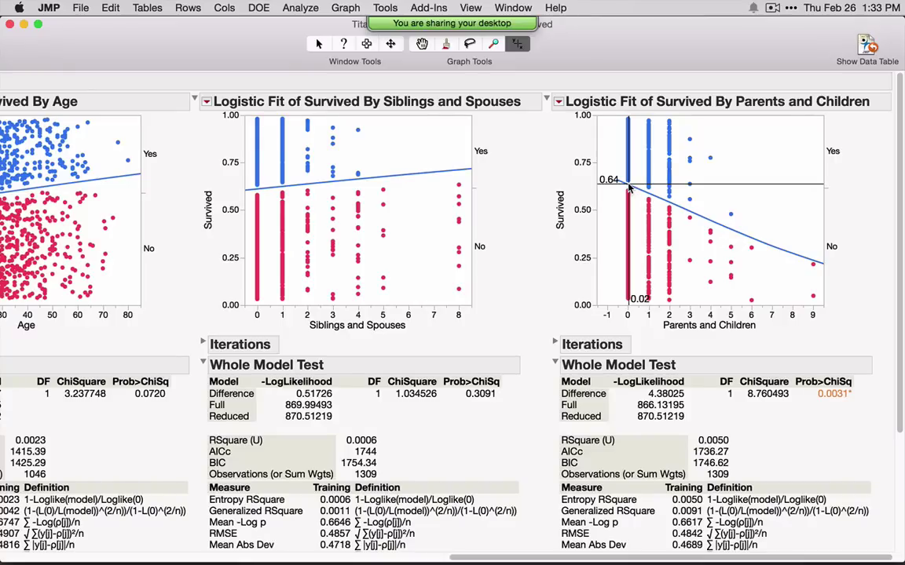
pyautogui.moveTo(628, 187); pyautogui.dragTo(732, 233)
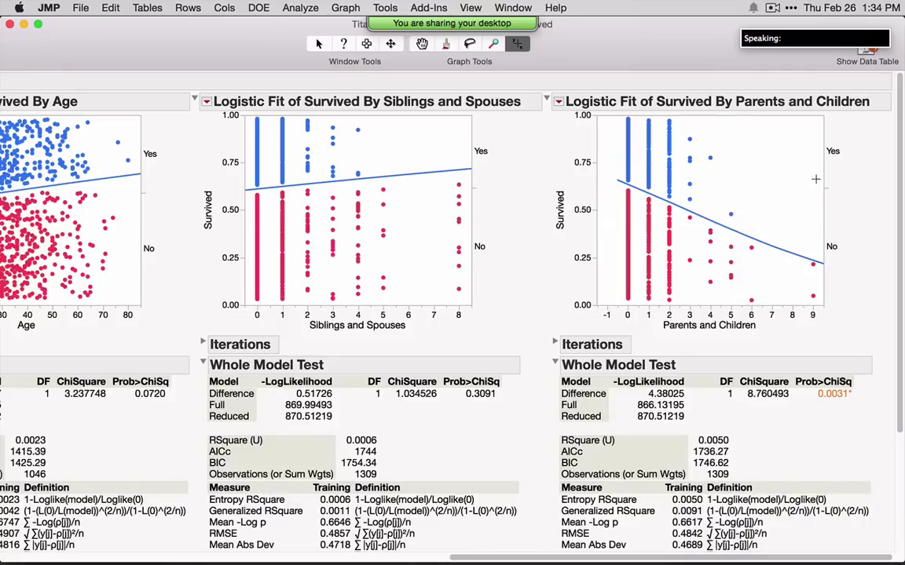
pyautogui.moveTo(852, 132); pyautogui.dragTo(848, 129)
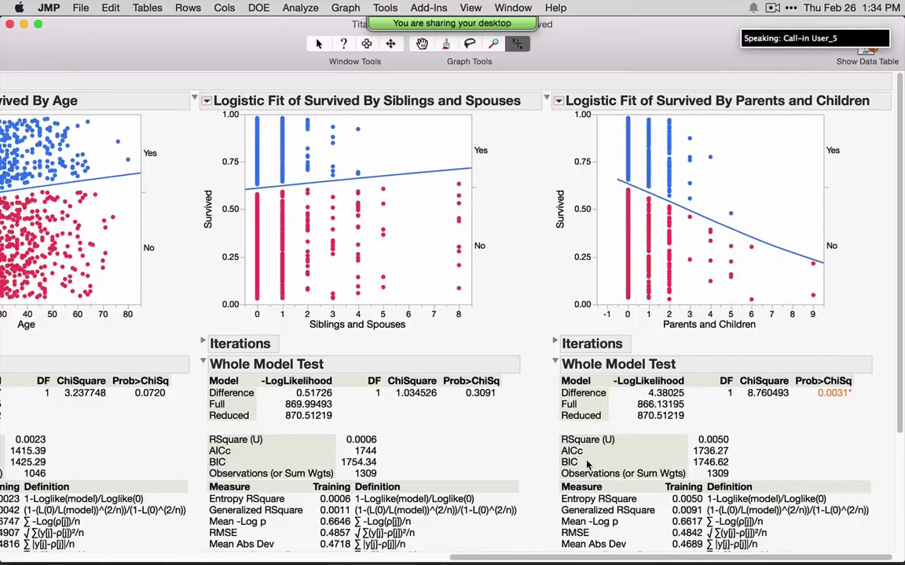
pyautogui.scroll(-5, 547, 353)
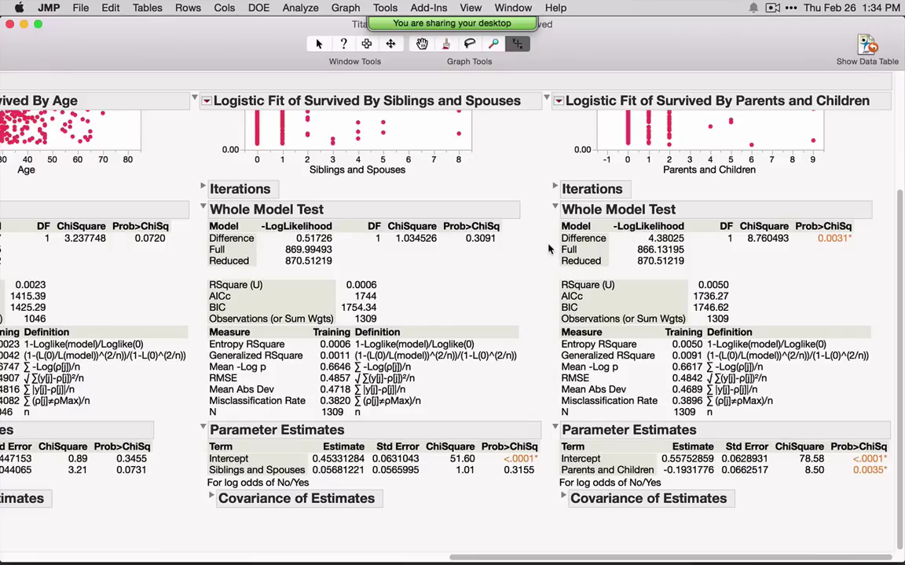
# Step: Close the logistic fit report and bring the Fitness.jmp data table to the front
pyautogui.click(10, 23)
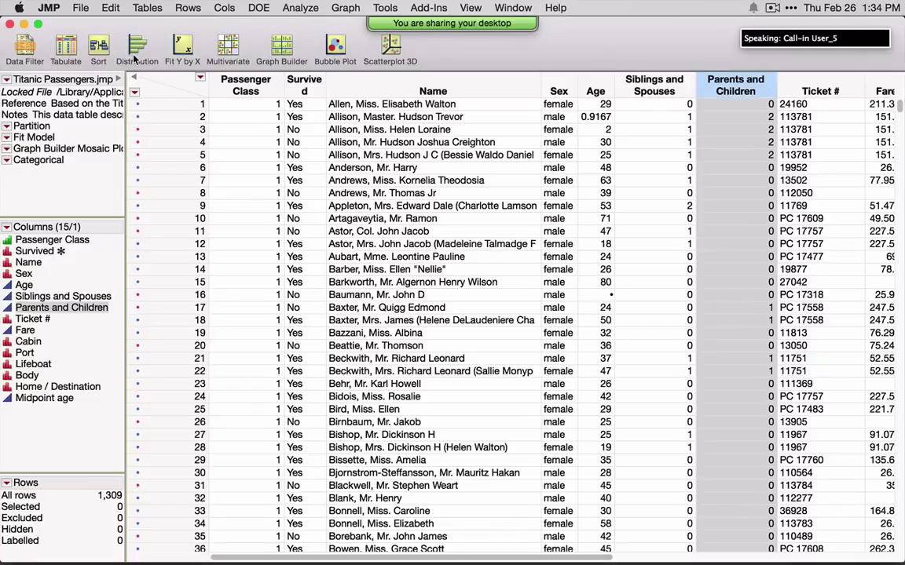
pyautogui.click(292, 9)
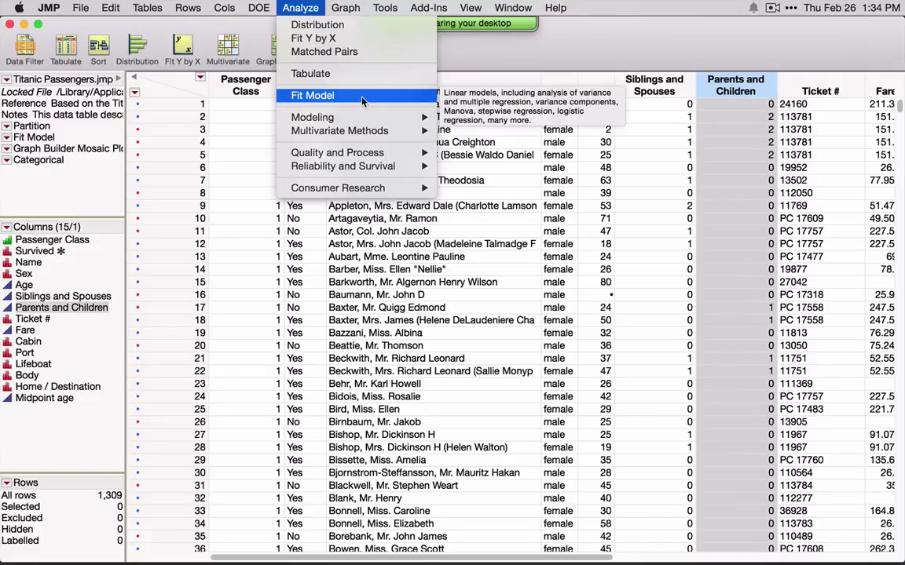
pyautogui.click(537, 45)
pyautogui.click(511, 8)
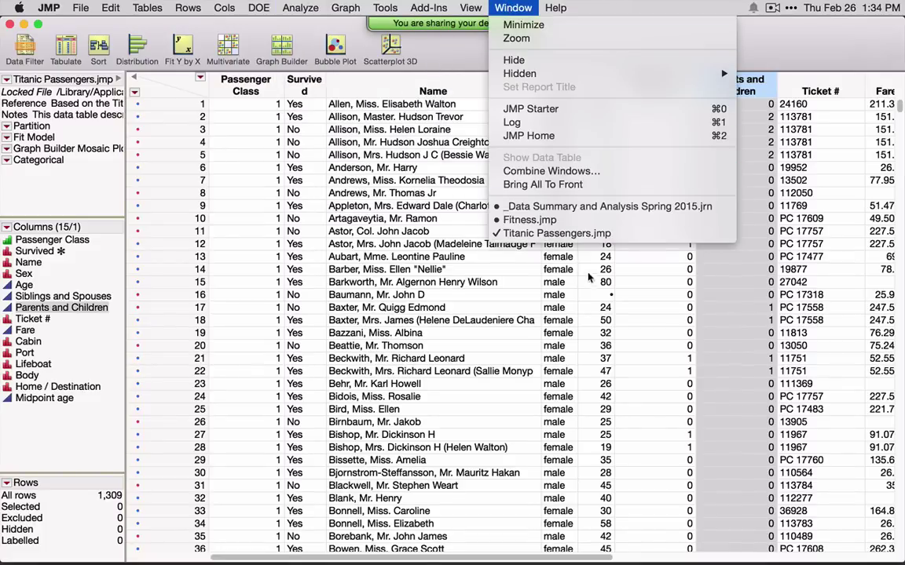
pyautogui.click(578, 222)
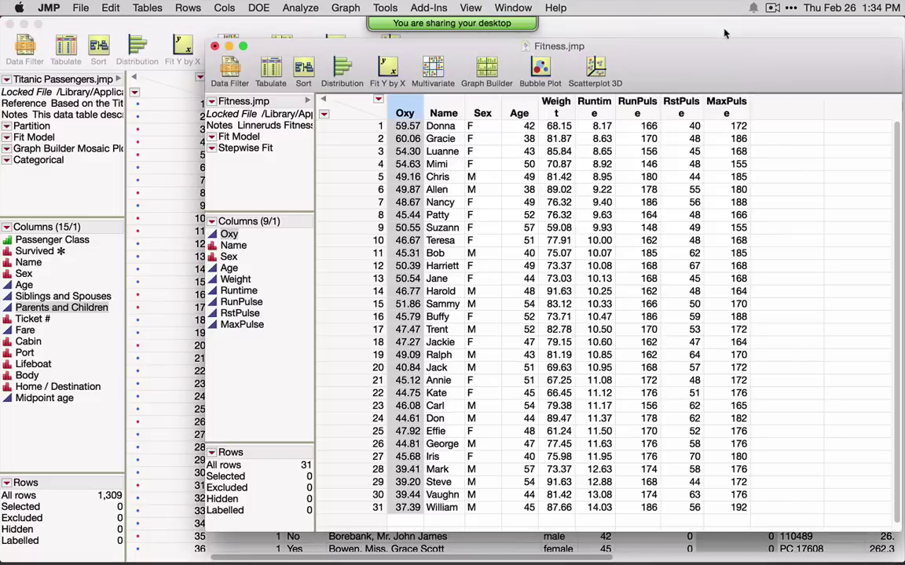
pyautogui.moveTo(617, 47); pyautogui.dragTo(511, 55)
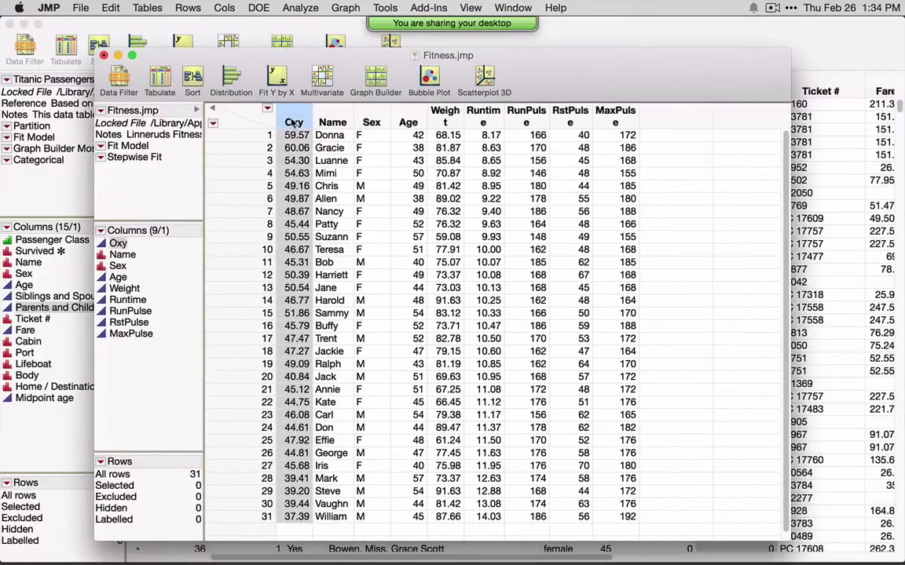
# Step: Open a Fit Model specification for the Fitness data and assign Oxy as the Y response
pyautogui.moveTo(369, 122); pyautogui.dragTo(632, 124)
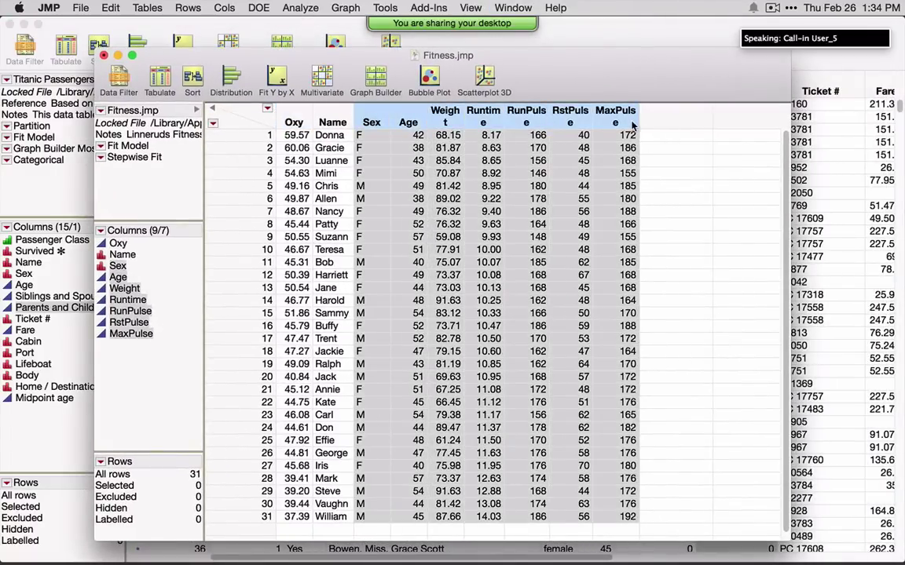
pyautogui.click(299, 8)
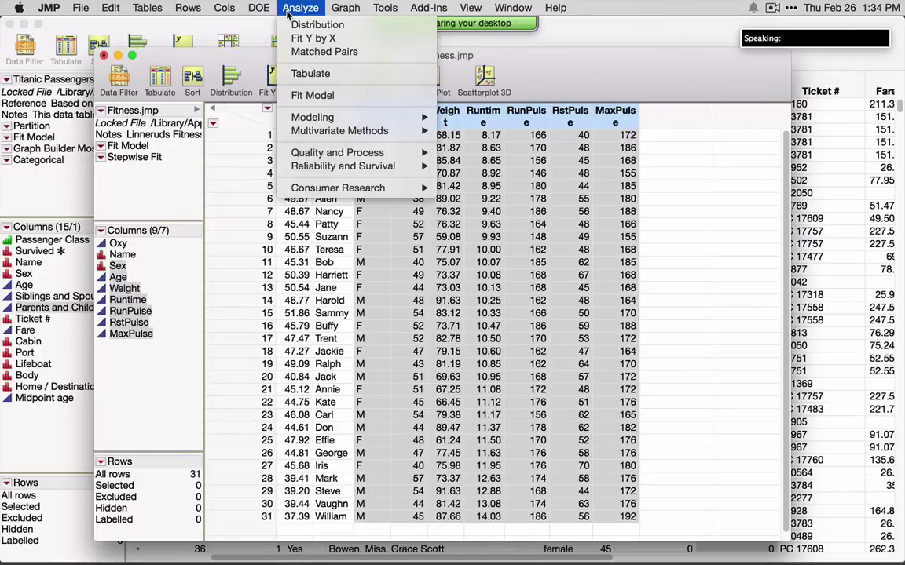
pyautogui.click(348, 95)
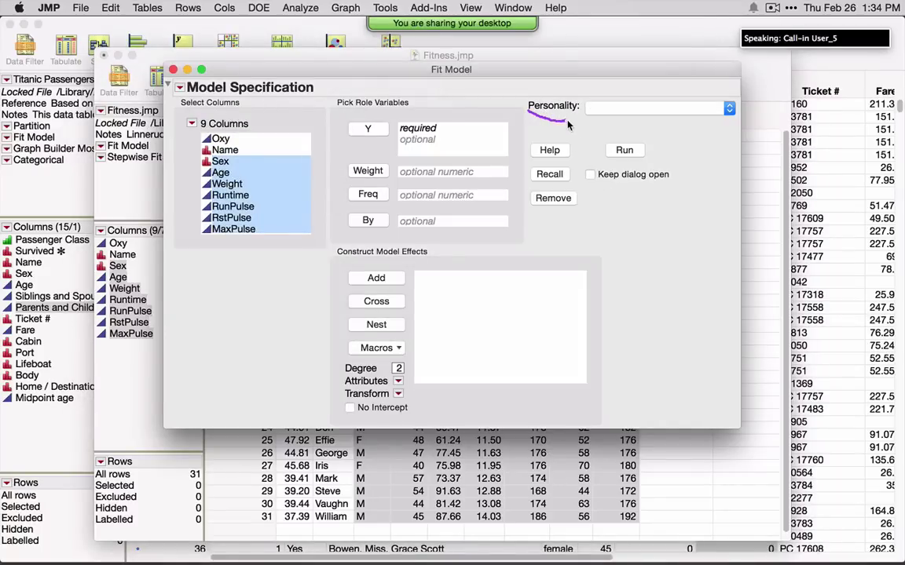
pyautogui.moveTo(574, 95)
pyautogui.mouseDown()
pyautogui.moveTo(550, 85)
pyautogui.moveTo(525, 94)
pyautogui.moveTo(521, 107)
pyautogui.moveTo(559, 123)
pyautogui.mouseUp()
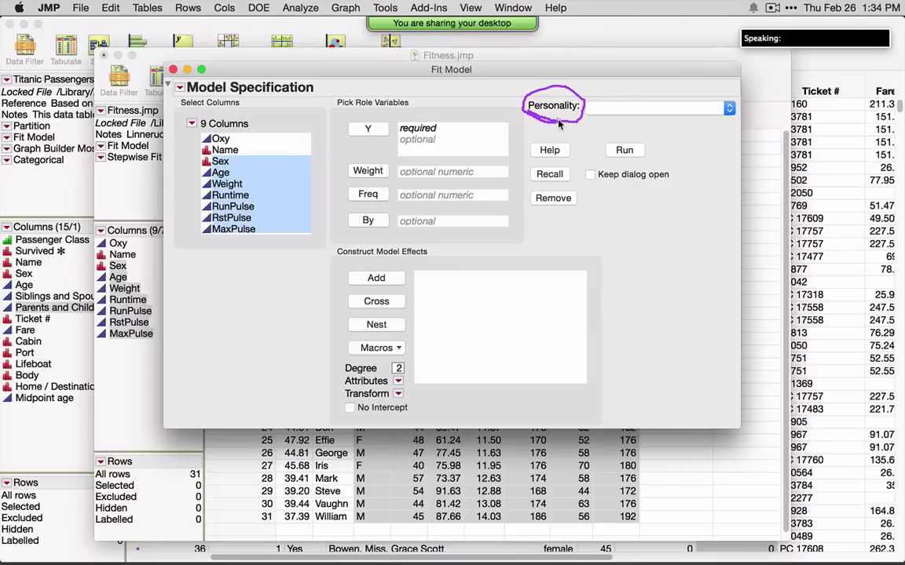
pyautogui.click(234, 140)
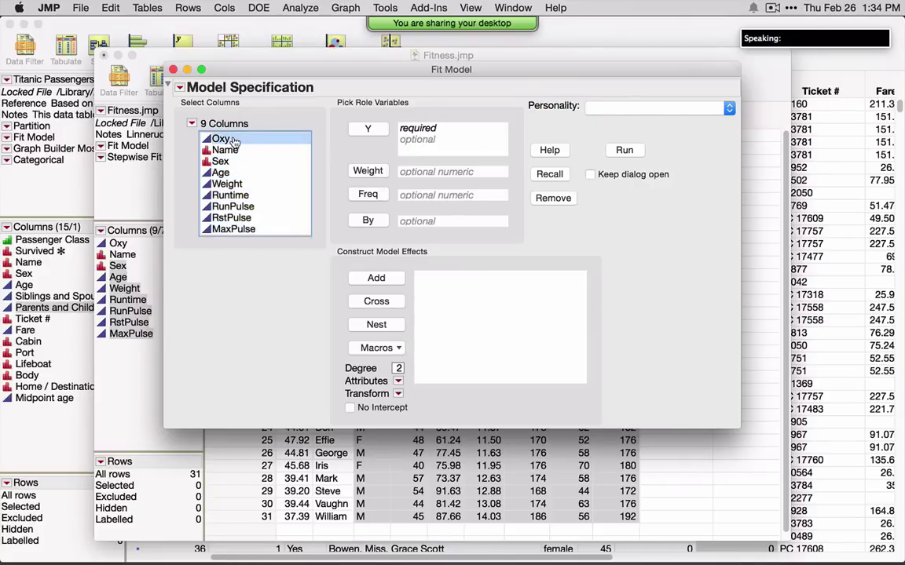
pyautogui.click(366, 132)
pyautogui.moveTo(538, 114)
pyautogui.mouseDown()
pyautogui.moveTo(709, 124)
pyautogui.moveTo(730, 114)
pyautogui.moveTo(732, 100)
pyautogui.moveTo(572, 88)
pyautogui.moveTo(531, 99)
pyautogui.moveTo(525, 112)
pyautogui.moveTo(550, 121)
pyautogui.mouseUp()
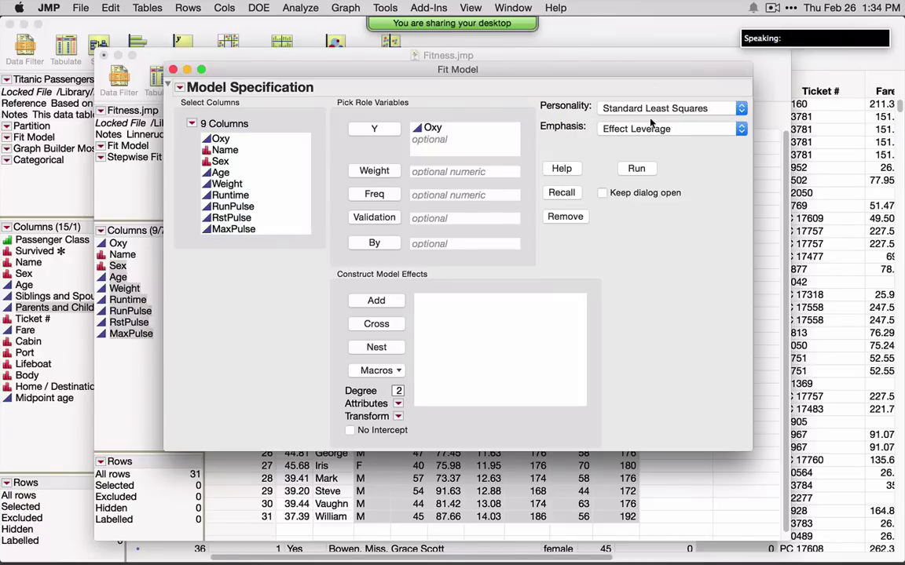
pyautogui.click(740, 114)
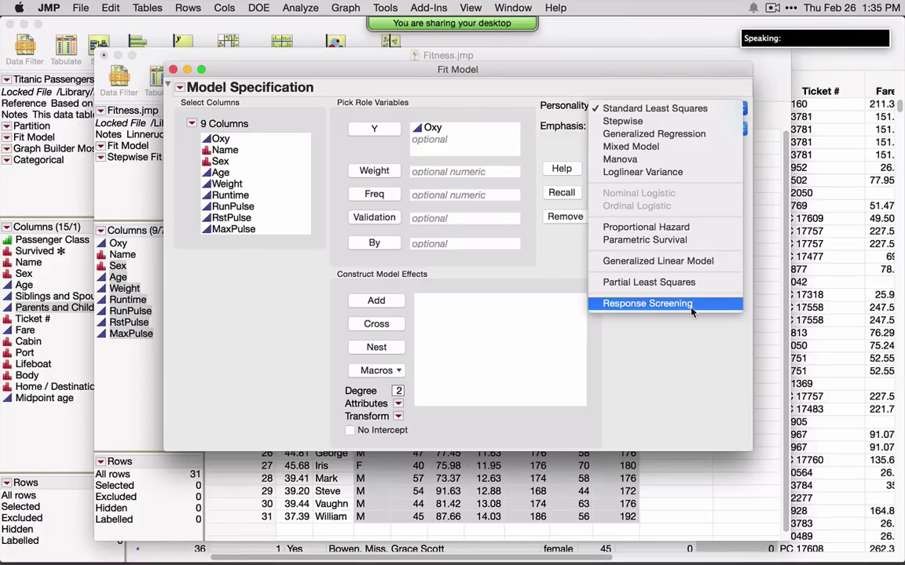
pyautogui.click(692, 359)
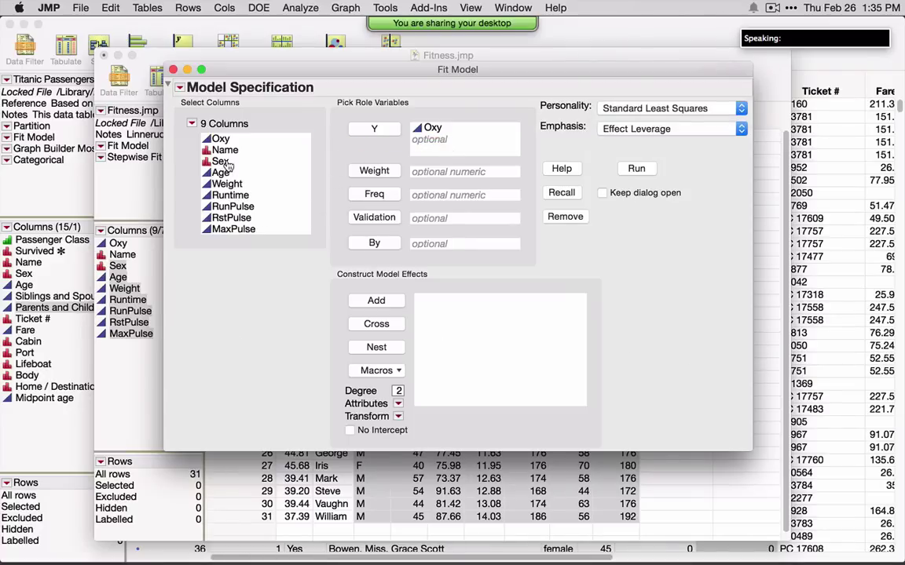
# Step: Add Sex, Age, Weight, Runtime, RunPulse, RstPulse and MaxPulse as model effects, plus the crossed effect Sex*Age
pyautogui.moveTo(220, 138); pyautogui.dragTo(228, 245)
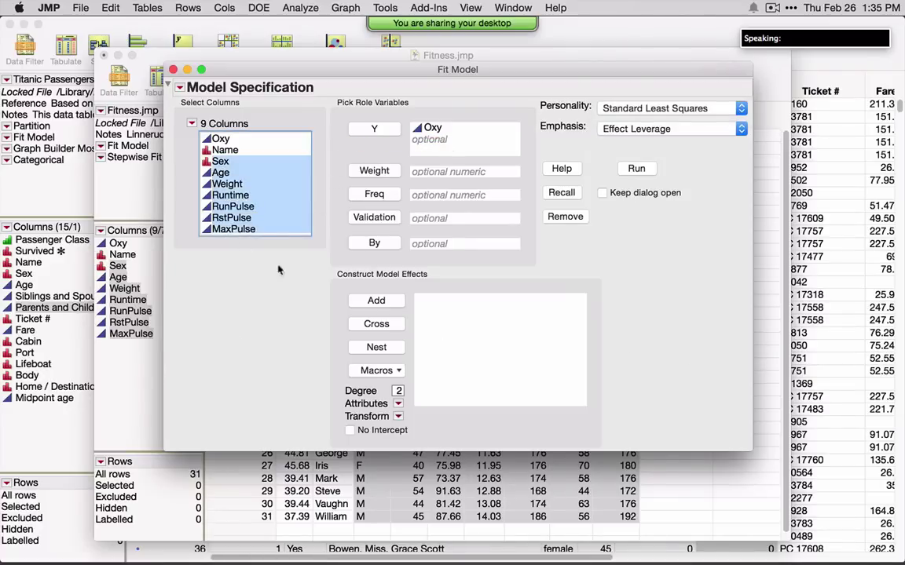
pyautogui.click(386, 305)
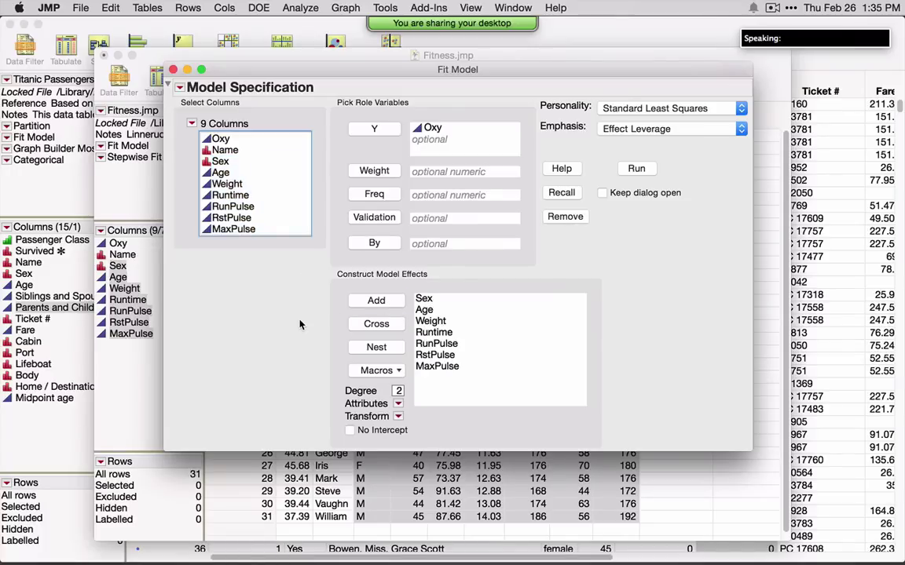
pyautogui.click(424, 301)
pyautogui.click(216, 172)
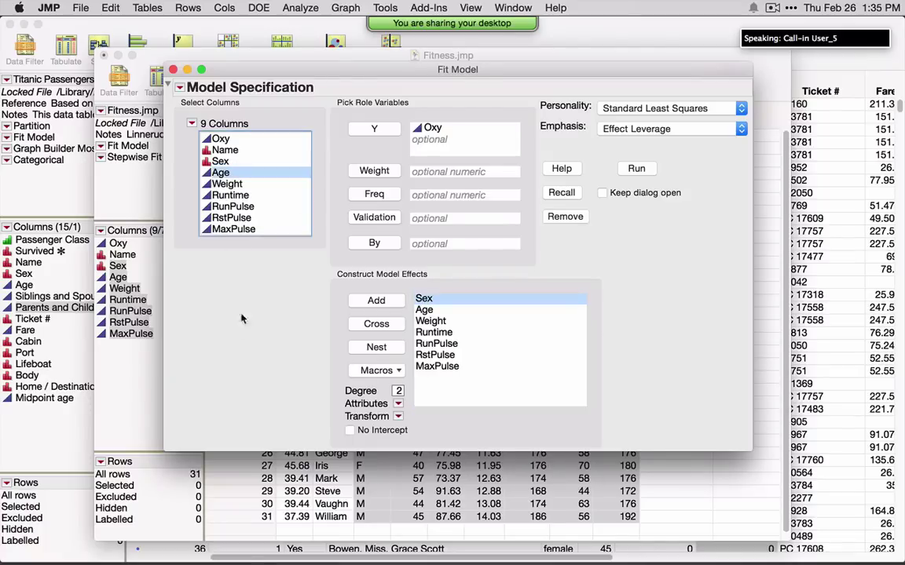
pyautogui.click(378, 326)
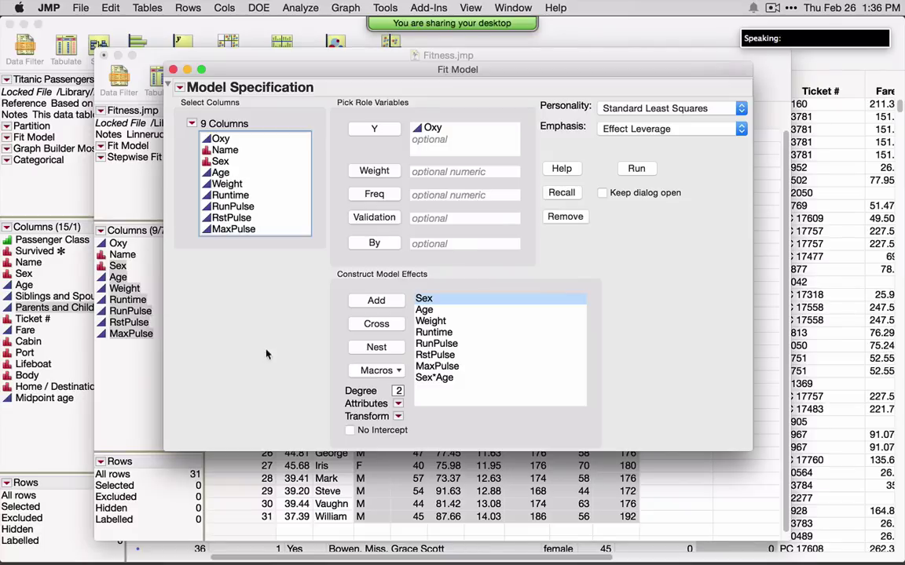
pyautogui.moveTo(468, 365); pyautogui.dragTo(448, 301)
pyautogui.click(447, 379)
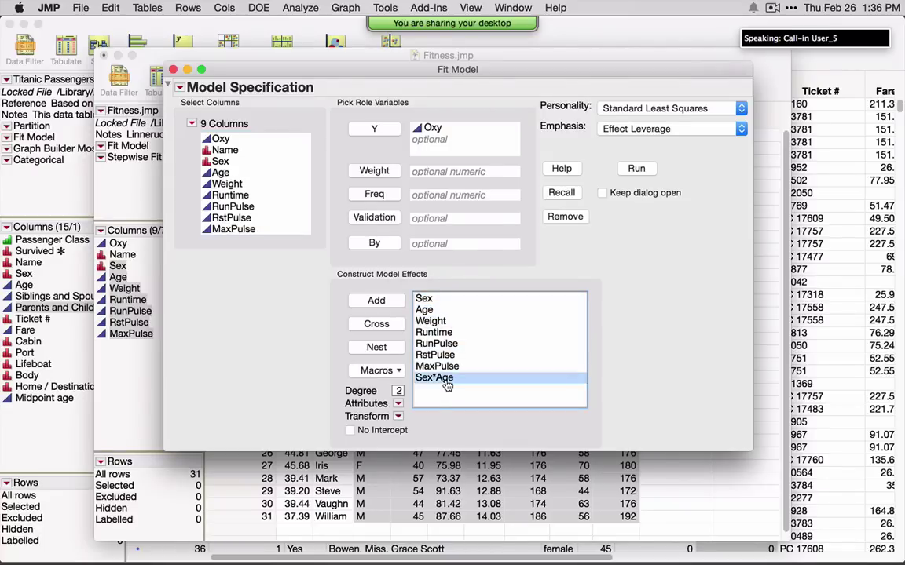
# Step: Run the standard least squares model for Oxy and look over the least squares means table and options for Sex
pyautogui.click(635, 169)
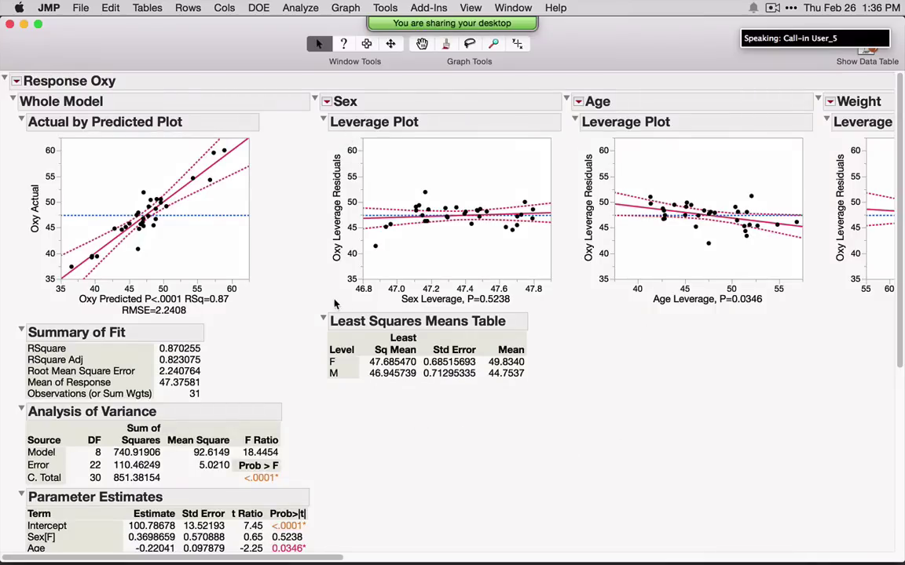
pyautogui.moveTo(322, 306)
pyautogui.mouseDown()
pyautogui.moveTo(301, 332)
pyautogui.moveTo(321, 388)
pyautogui.mouseUp()
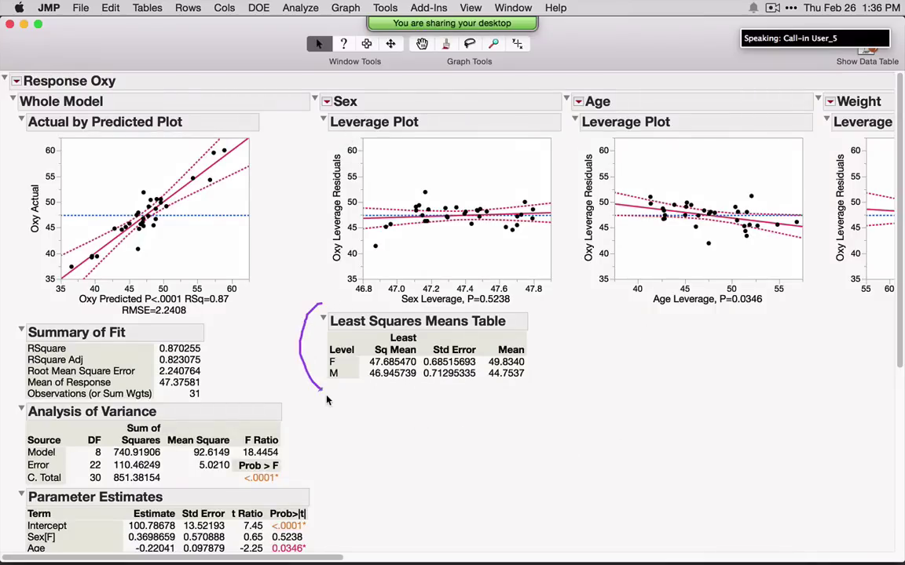
pyautogui.click(326, 101)
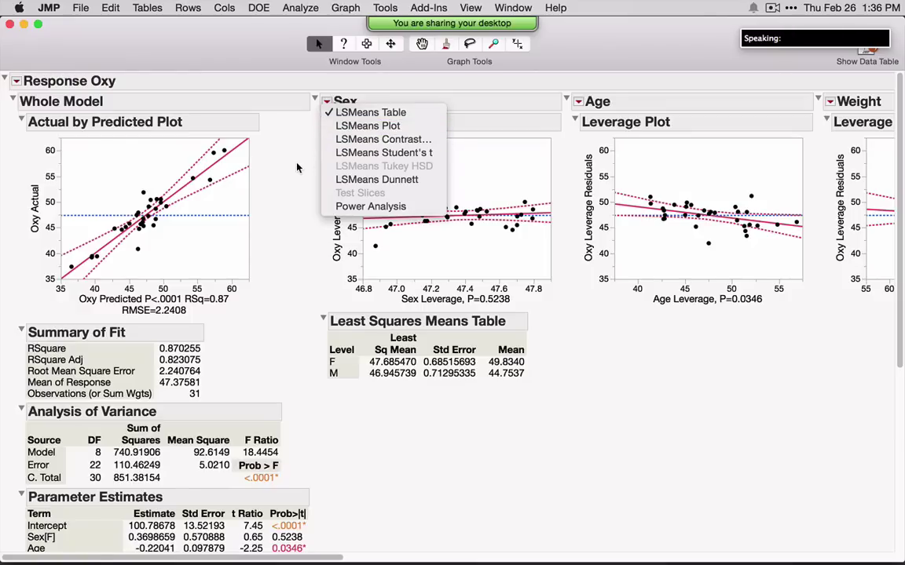
pyautogui.click(276, 129)
# Step: Collapse the leverage plot sections of all effects from Sex through Sex*Age and shift the report window aside
pyautogui.click(315, 101)
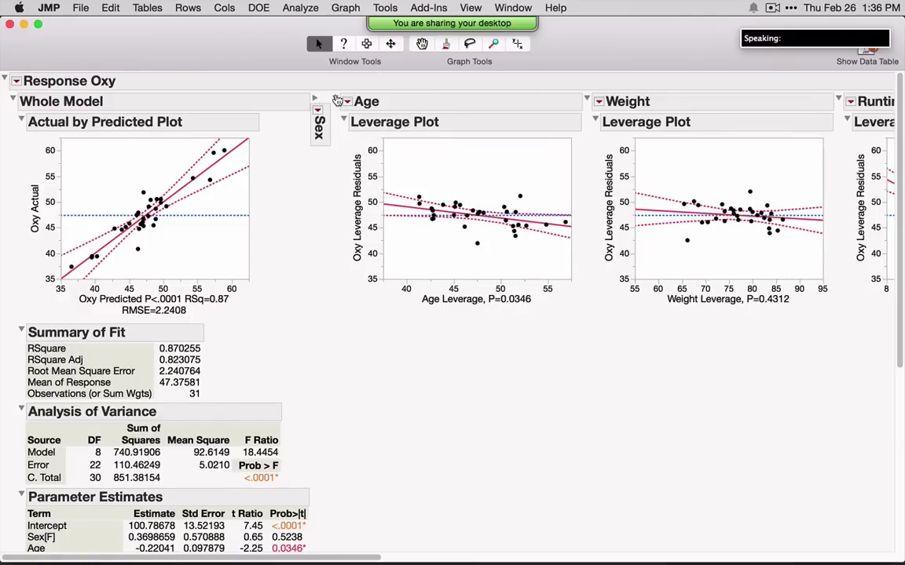
pyautogui.click(337, 101)
pyautogui.click(358, 102)
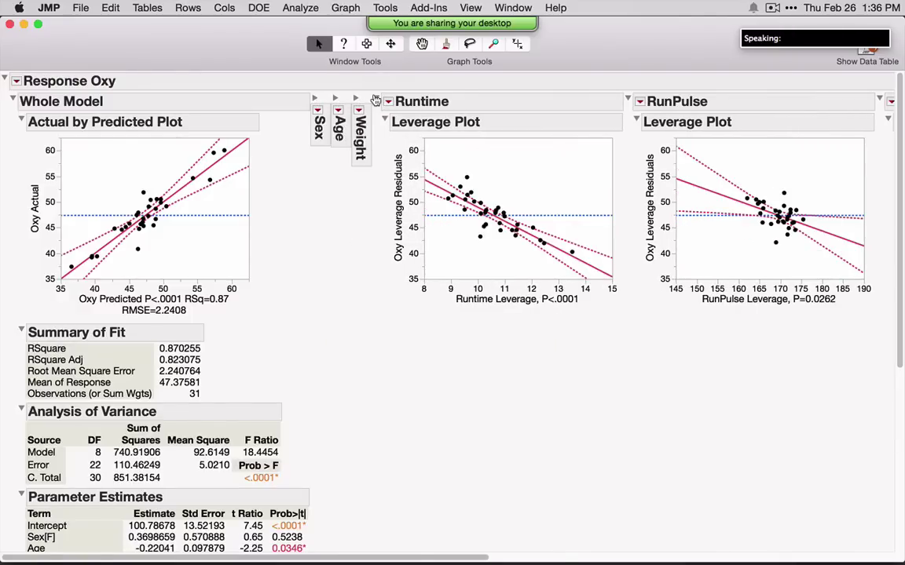
pyautogui.click(378, 101)
pyautogui.click(398, 101)
pyautogui.click(418, 101)
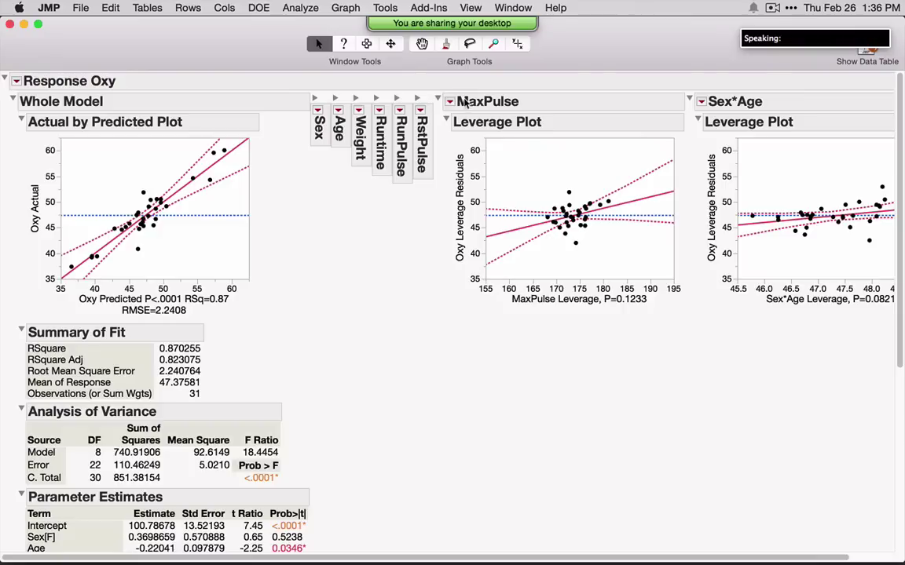
pyautogui.click(438, 102)
pyautogui.click(469, 102)
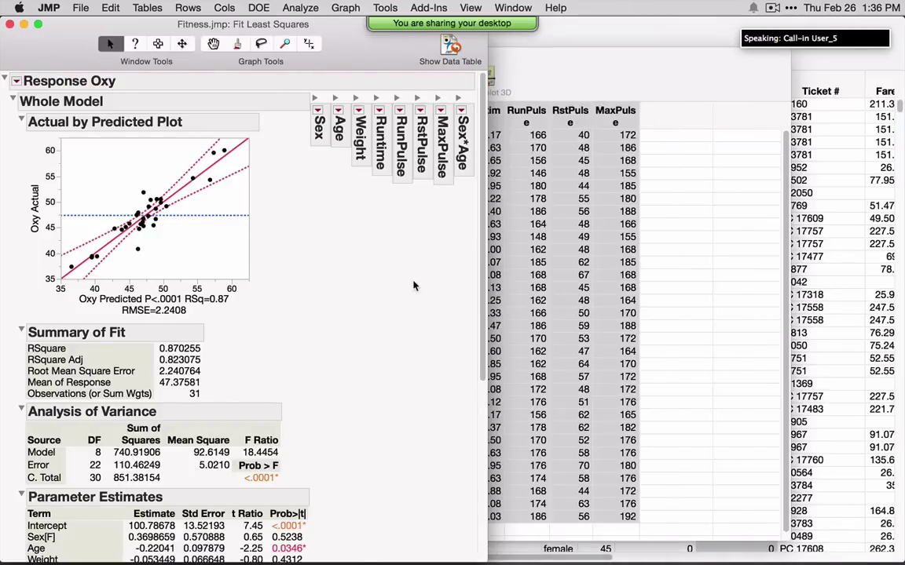
pyautogui.moveTo(287, 32); pyautogui.dragTo(475, 32)
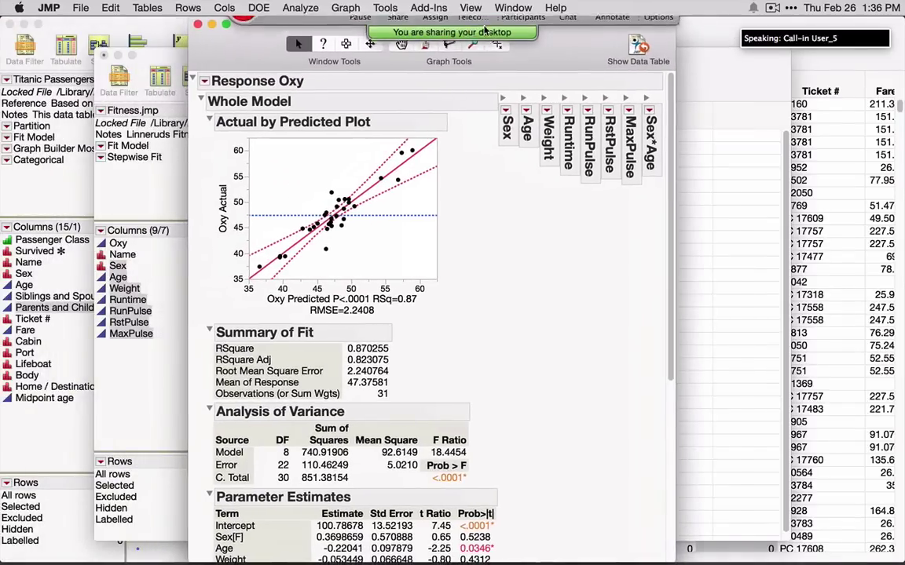
# Step: Examine outlying points in the Actual by Predicted Plot, the Analysis of Variance, the Parameter Estimates and the residual plot
pyautogui.moveTo(474, 323)
pyautogui.mouseDown()
pyautogui.moveTo(474, 160)
pyautogui.moveTo(435, 109)
pyautogui.moveTo(330, 99)
pyautogui.moveTo(274, 109)
pyautogui.moveTo(243, 119)
pyautogui.moveTo(214, 152)
pyautogui.moveTo(197, 198)
pyautogui.moveTo(204, 229)
pyautogui.moveTo(239, 273)
pyautogui.moveTo(316, 318)
pyautogui.moveTo(446, 317)
pyautogui.mouseUp()
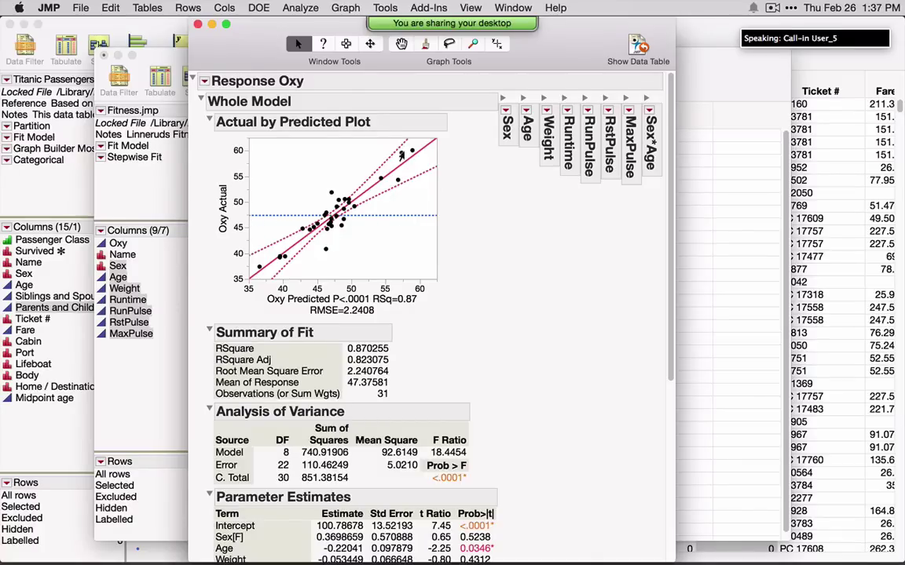
pyautogui.click(397, 180)
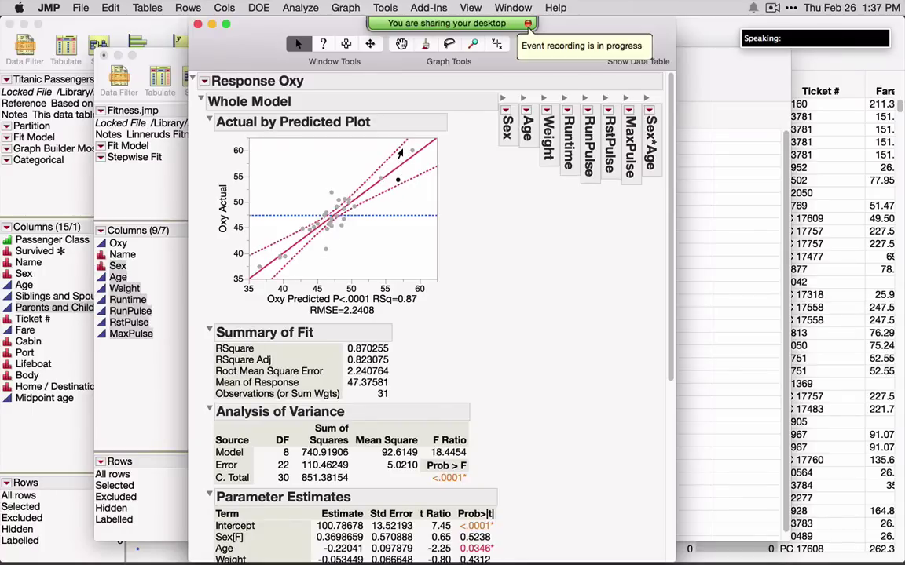
pyautogui.click(401, 152)
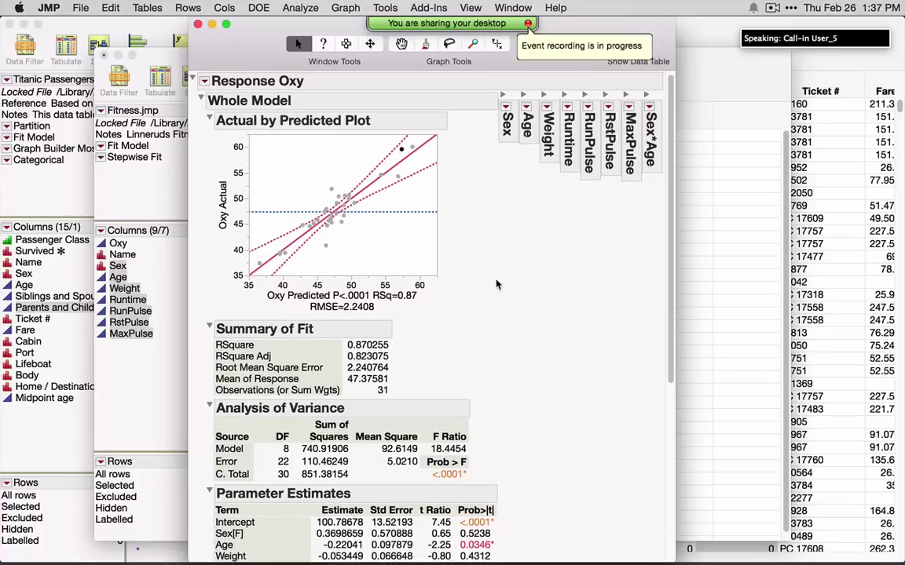
pyautogui.scroll(-5, 463, 251)
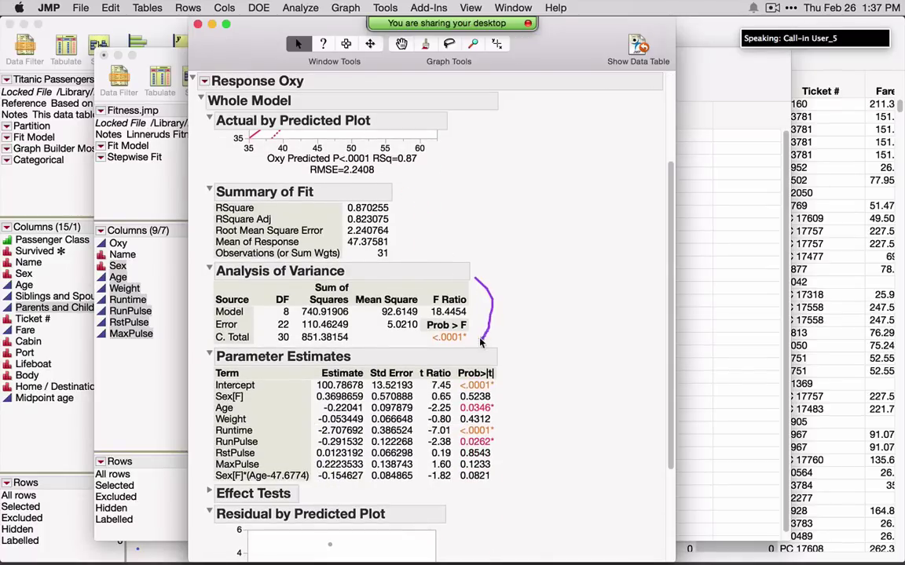
pyautogui.scroll(-5, 489, 299)
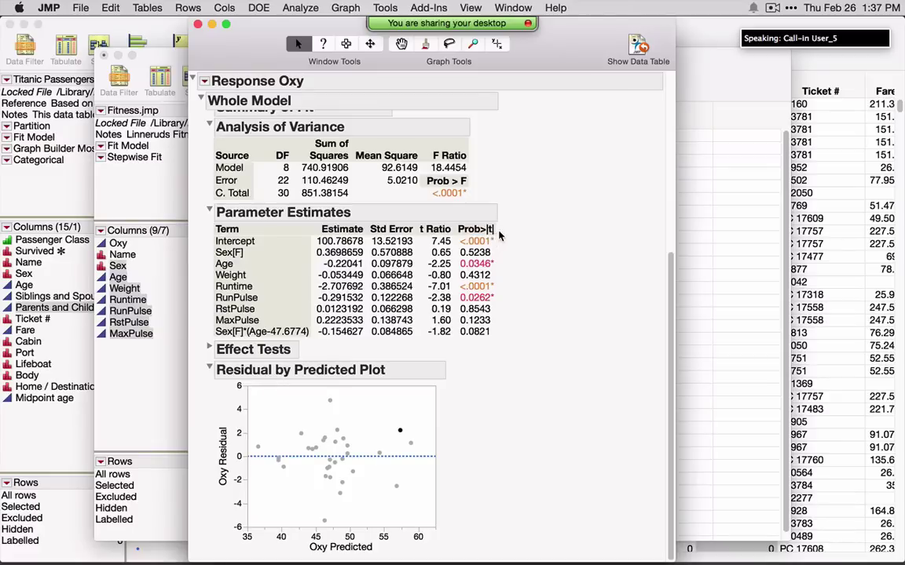
# Step: Review the parameter p-values and the model's estimates options, and add the Prediction Profiler to the Oxy report
pyautogui.moveTo(499, 233)
pyautogui.mouseDown()
pyautogui.moveTo(518, 263)
pyautogui.moveTo(512, 318)
pyautogui.moveTo(497, 343)
pyautogui.mouseUp()
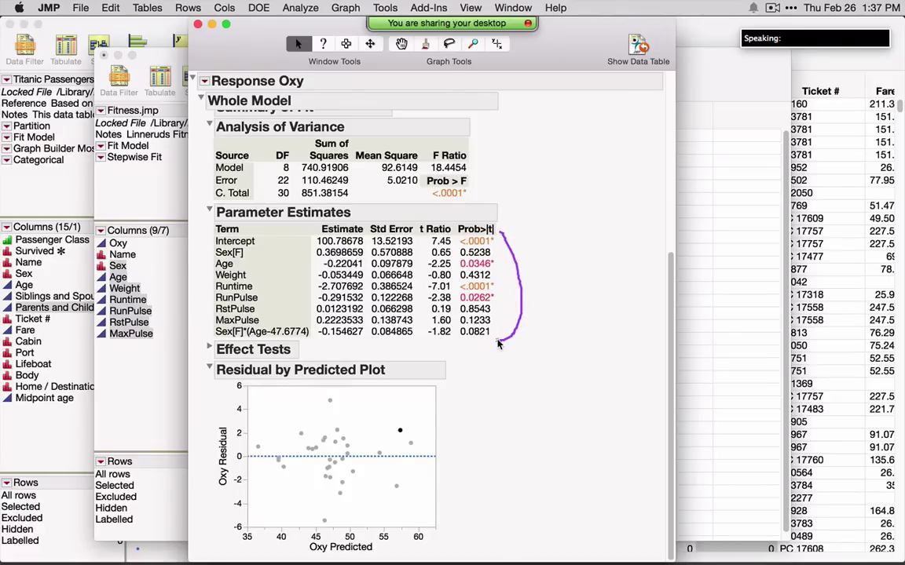
pyautogui.click(203, 83)
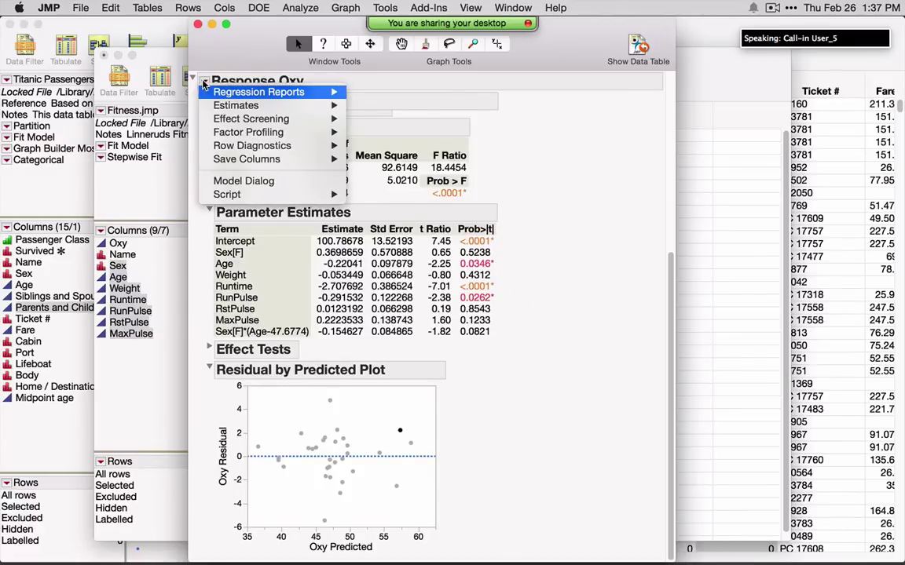
pyautogui.moveTo(224, 95)
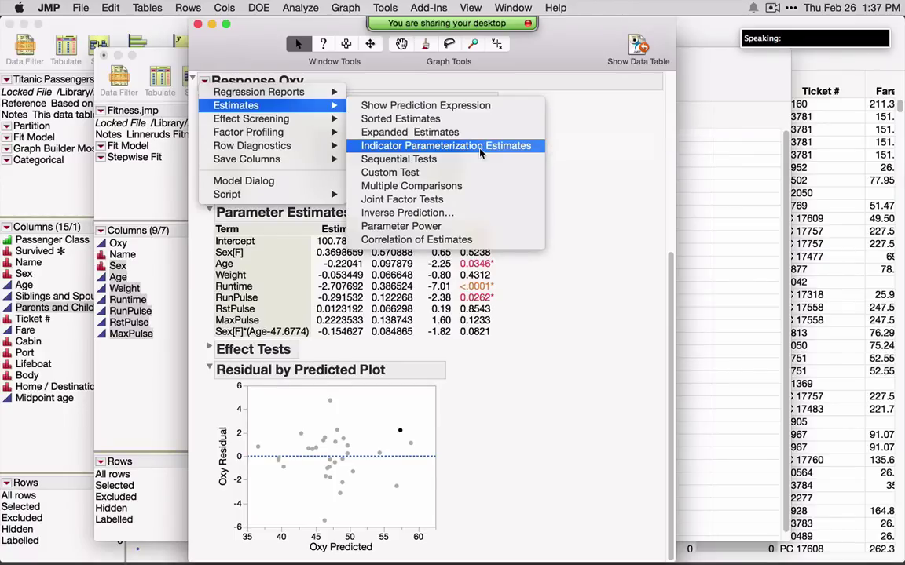
pyautogui.moveTo(275, 126)
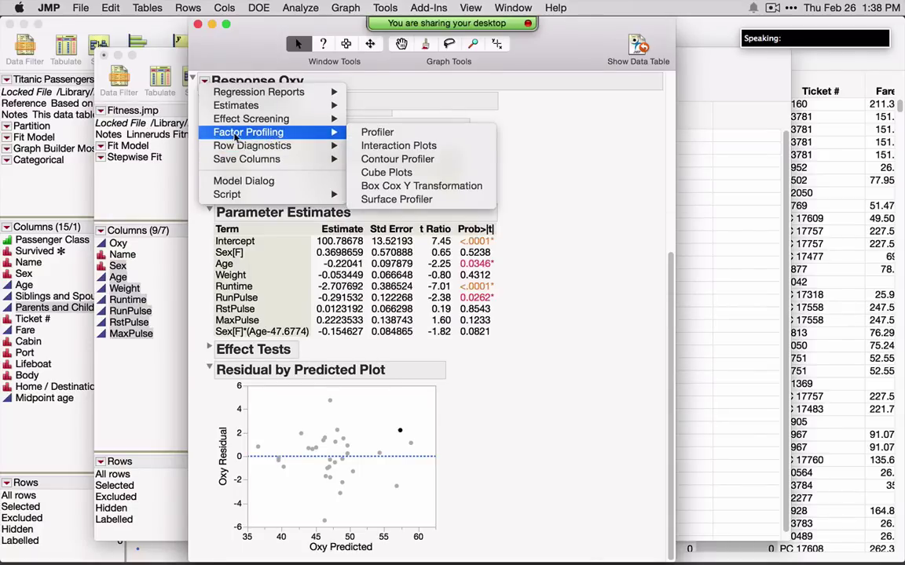
pyautogui.click(385, 137)
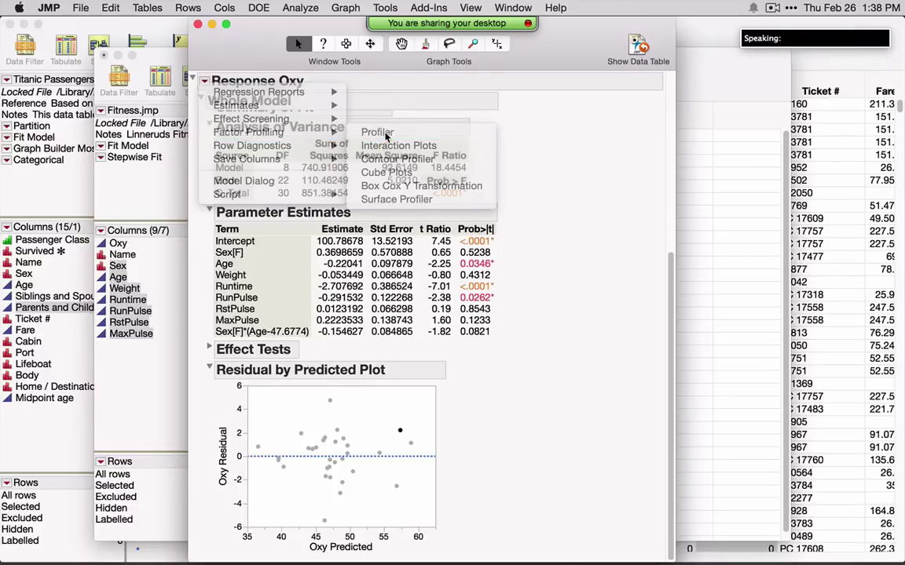
# Step: Collapse the Residual by Predicted Plot, Analysis of Variance, Parameter Estimates and Summary of Fit sections of the Oxy report
pyautogui.click(210, 369)
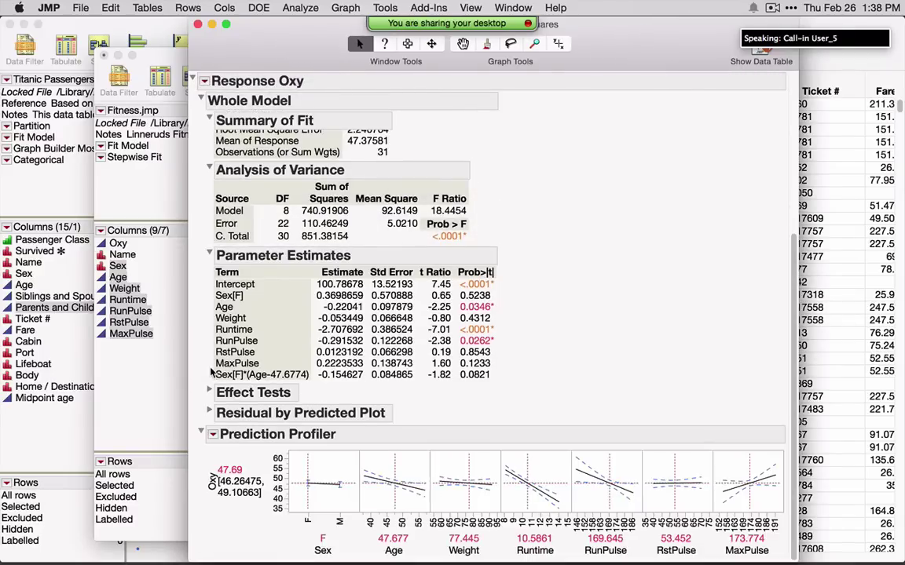
pyautogui.click(209, 169)
pyautogui.click(210, 255)
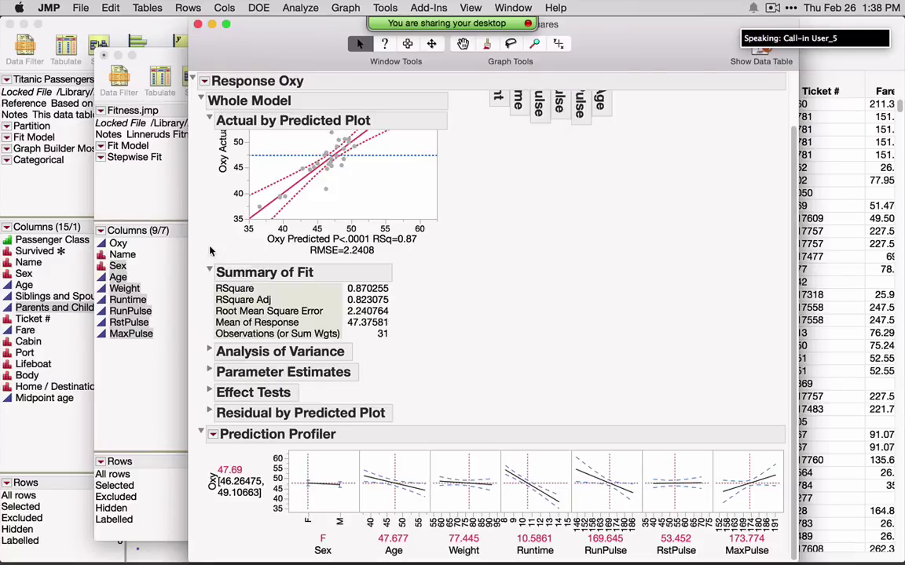
pyautogui.click(208, 307)
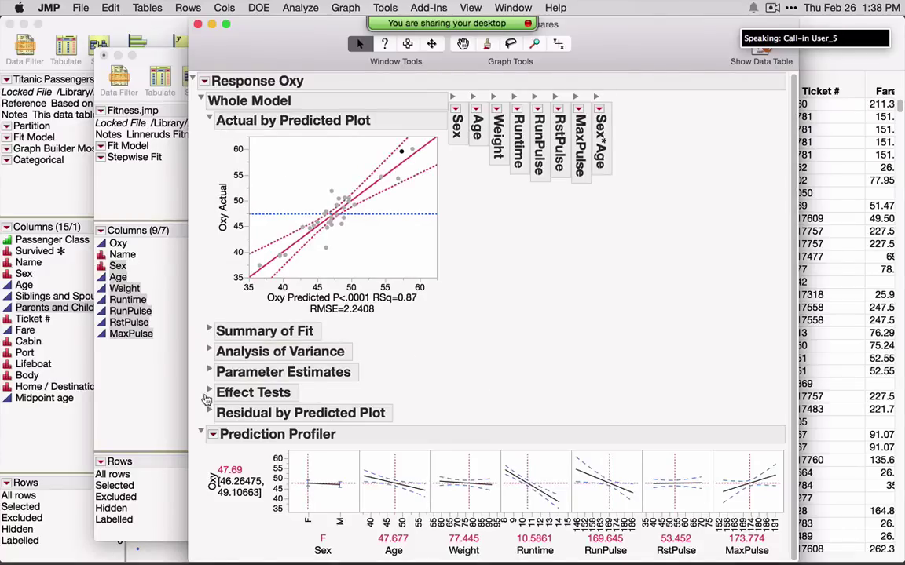
# Step: Check the Effect Tests table, collapse it again and expand the Parameter Estimates
pyautogui.click(202, 349)
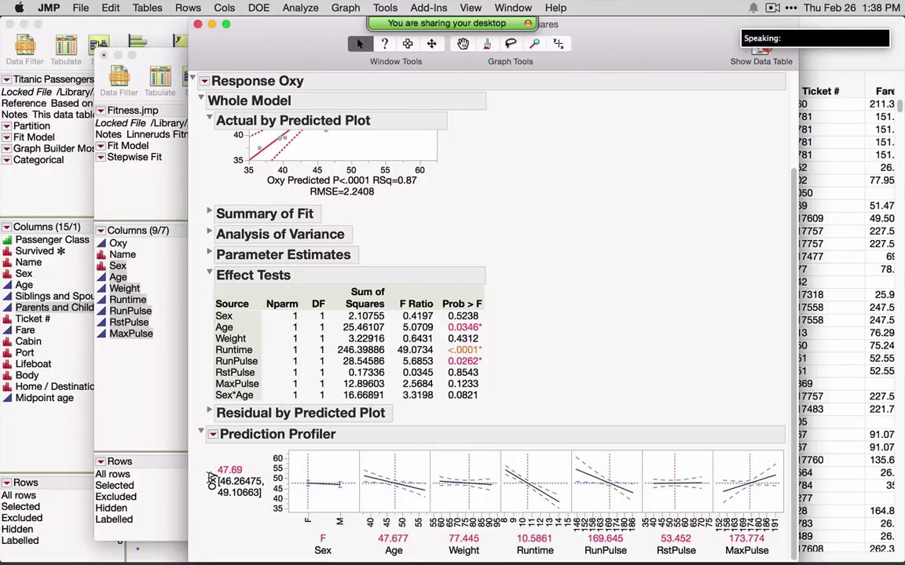
pyautogui.click(209, 274)
pyautogui.click(209, 374)
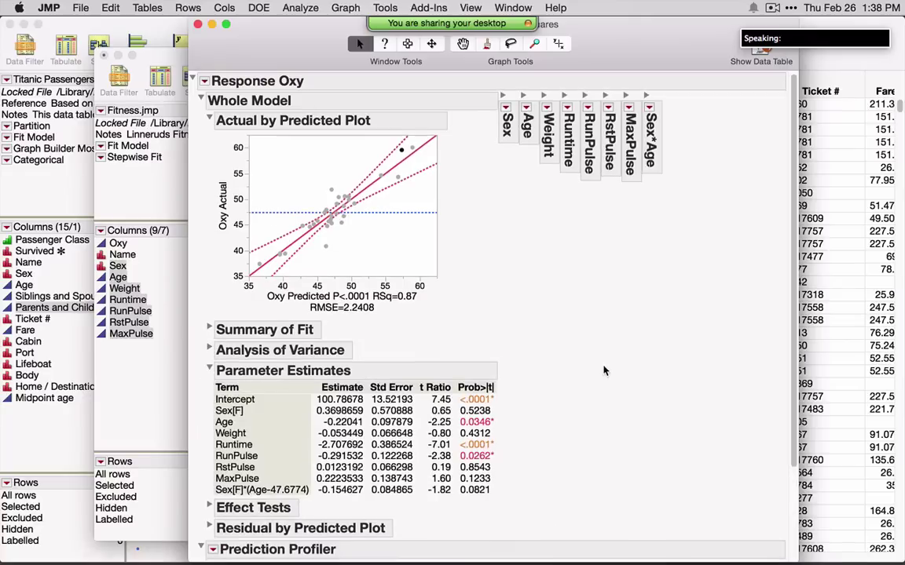
# Step: Set Age to 39.7 in the Prediction Profiler and look over the profiler options, including Simulator and Assess Variable Importance
pyautogui.scroll(-3, 590, 387)
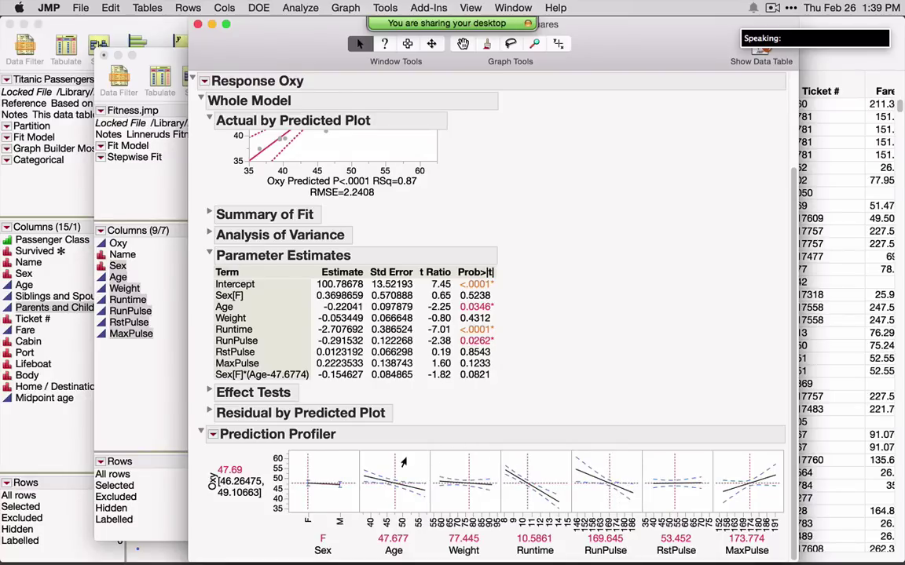
pyautogui.moveTo(393, 468); pyautogui.dragTo(366, 462)
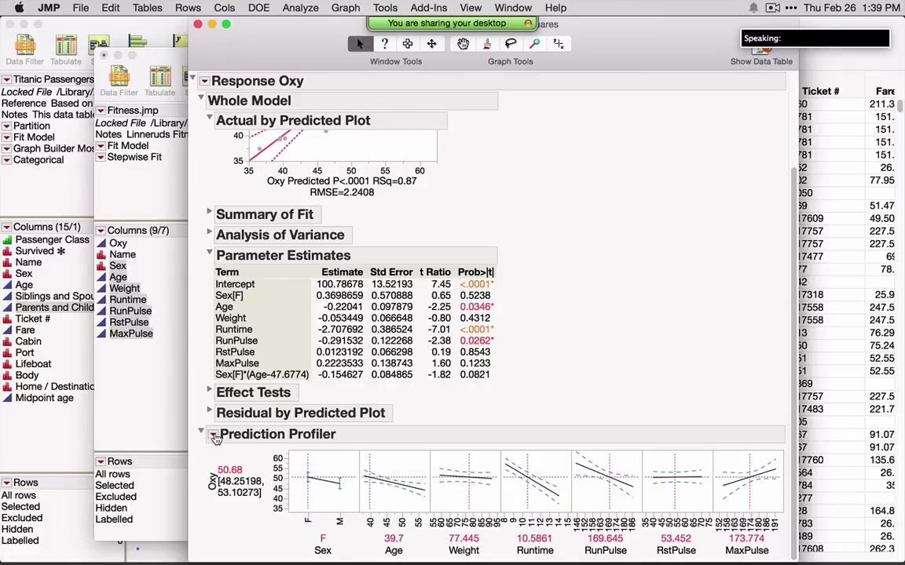
pyautogui.click(214, 435)
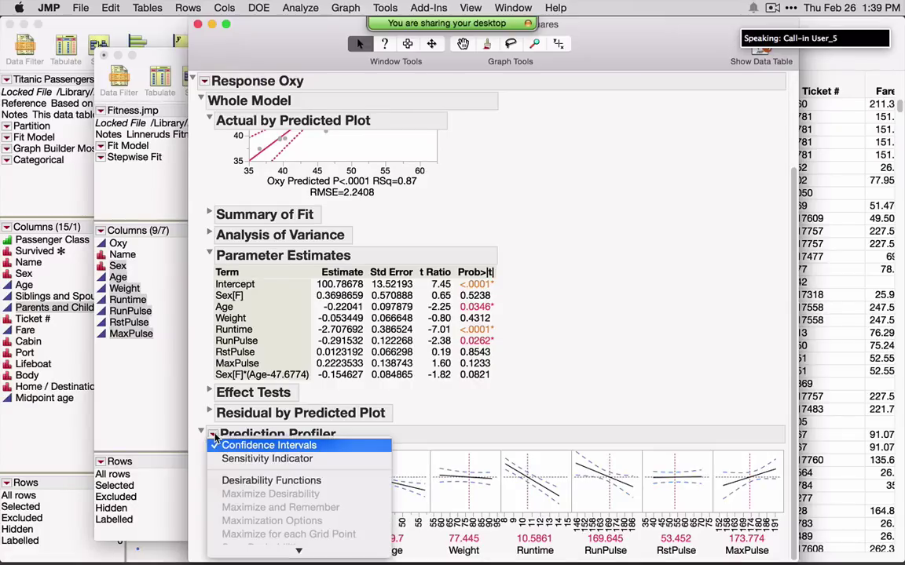
pyautogui.scroll(-3, 230, 468)
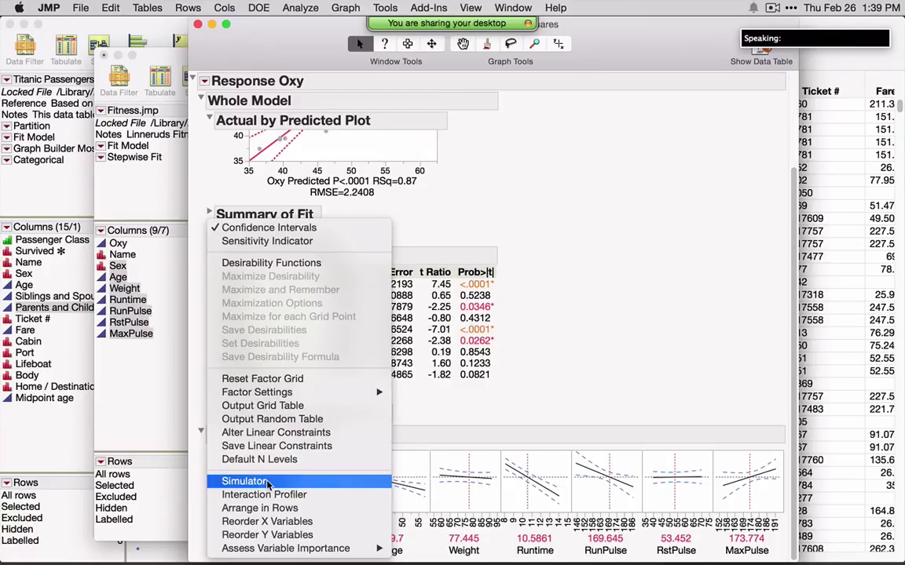
pyautogui.moveTo(308, 554)
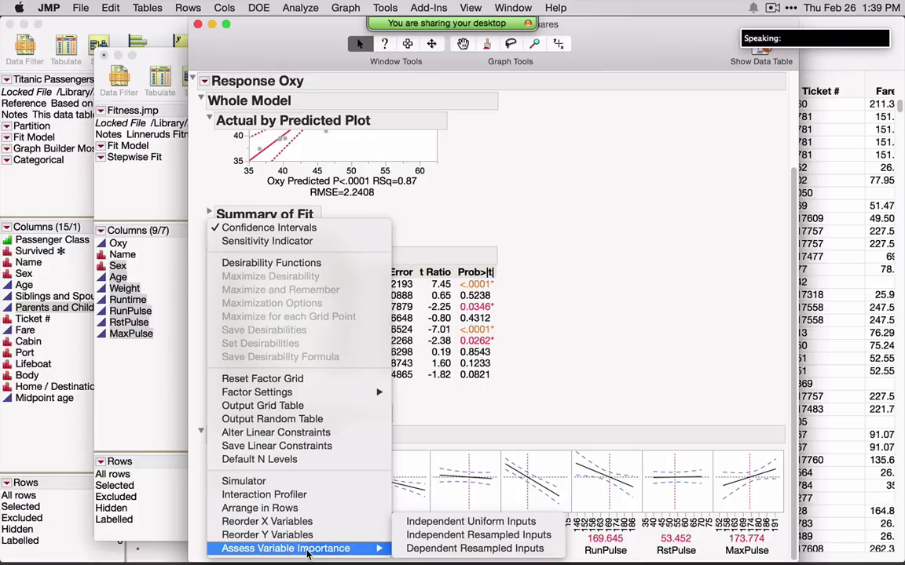
pyautogui.click(267, 200)
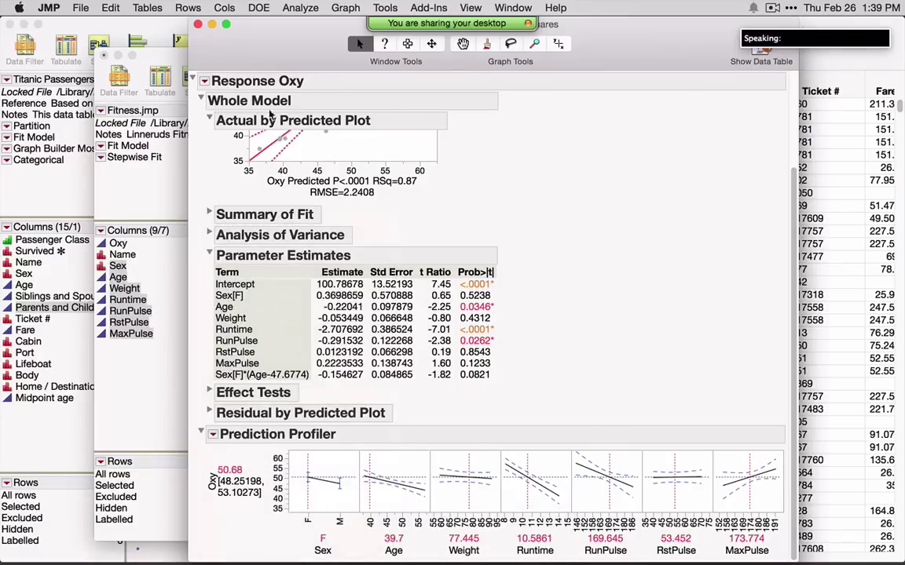
# Step: Close the Oxy least squares report and start a Fit Model specification on the Titanic Passengers table
pyautogui.click(199, 25)
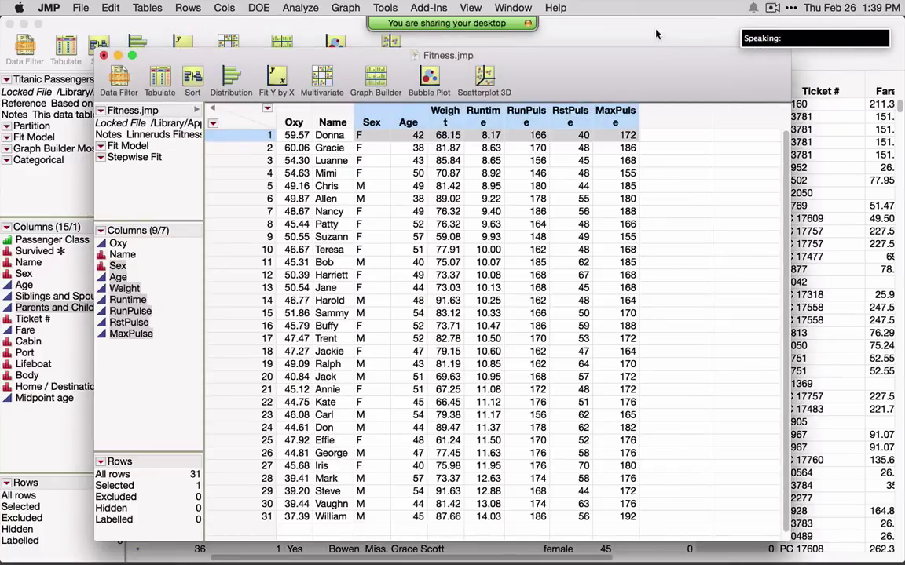
pyautogui.click(589, 25)
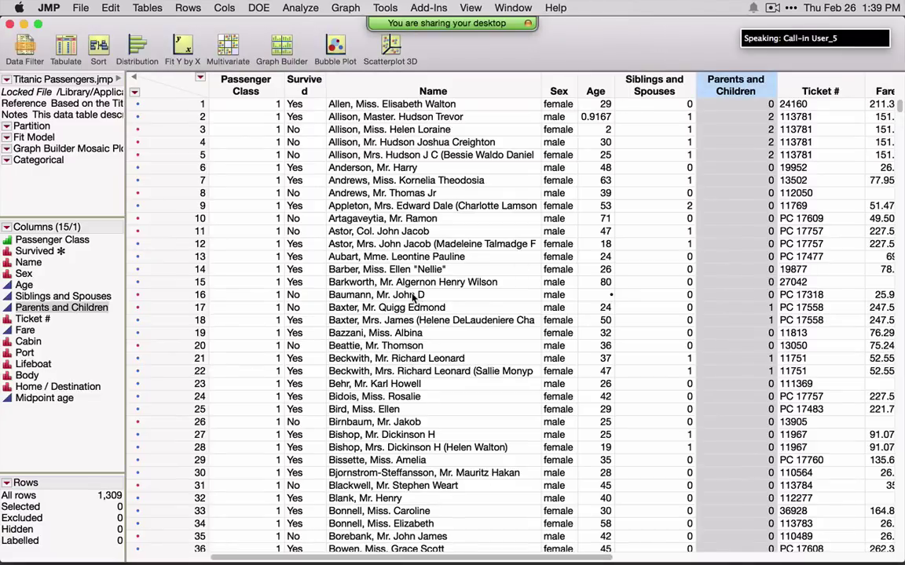
pyautogui.click(283, 8)
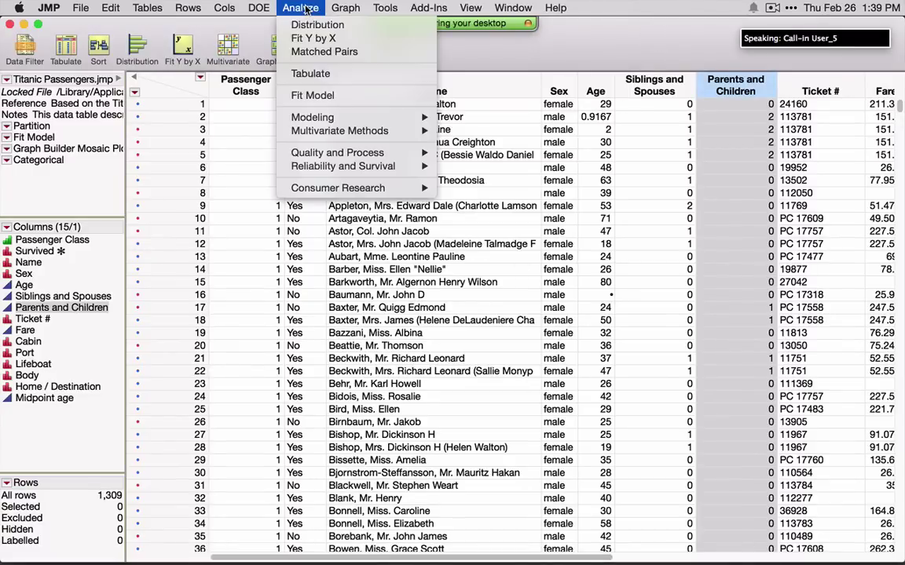
pyautogui.click(331, 99)
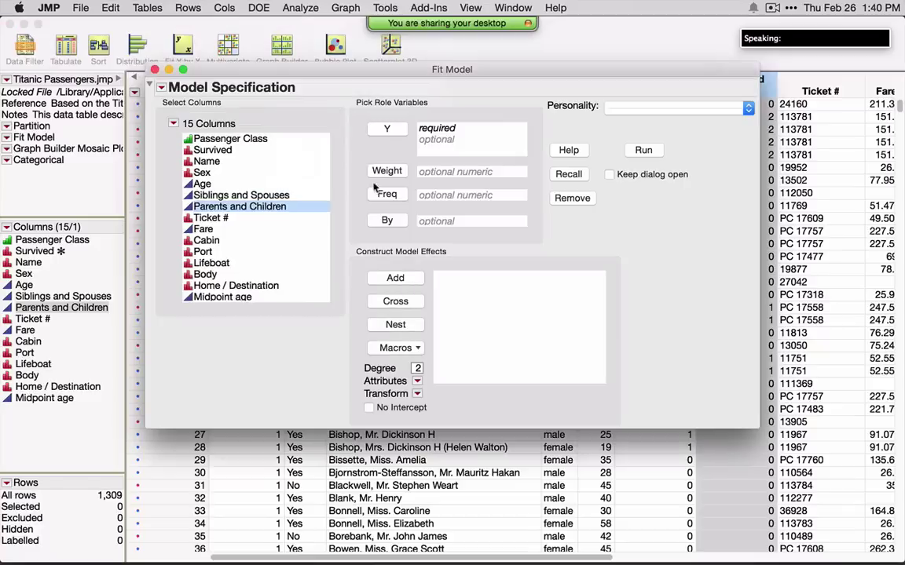
pyautogui.moveTo(493, 77); pyautogui.dragTo(512, 117)
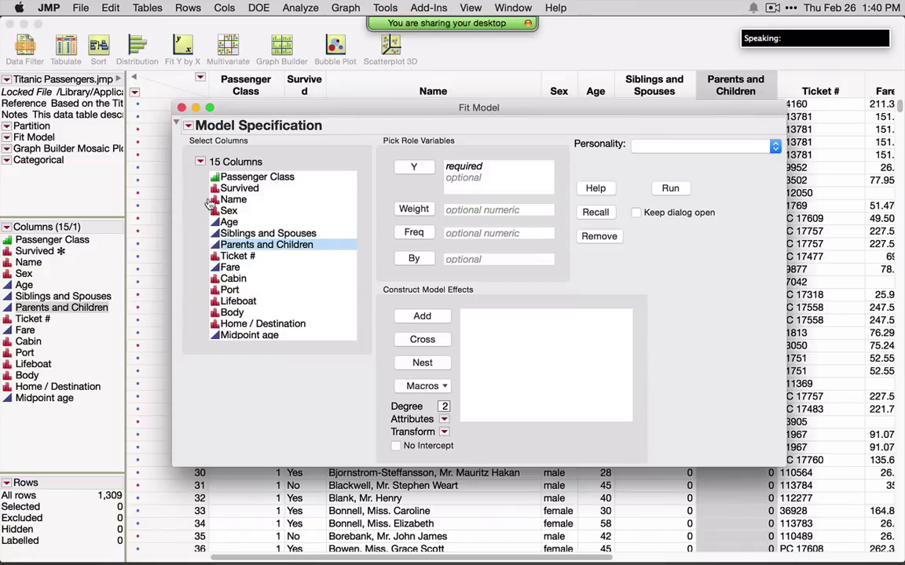
# Step: Assign Survived as the response variable and point out the model personality
pyautogui.moveTo(239, 188); pyautogui.dragTo(414, 167)
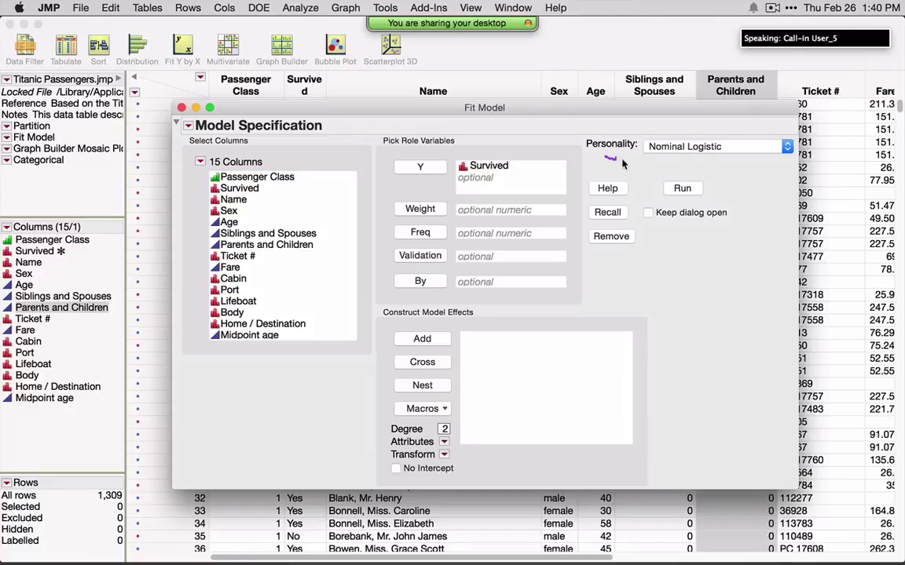
pyautogui.moveTo(604, 159); pyautogui.dragTo(736, 170)
pyautogui.moveTo(745, 131)
pyautogui.mouseDown()
pyautogui.moveTo(565, 113)
pyautogui.moveTo(527, 141)
pyautogui.moveTo(550, 151)
pyautogui.mouseUp()
# Step: Add Passenger Class, Sex, Age, Siblings and Spouses, and Parents and Children as model effects
pyautogui.click(267, 177)
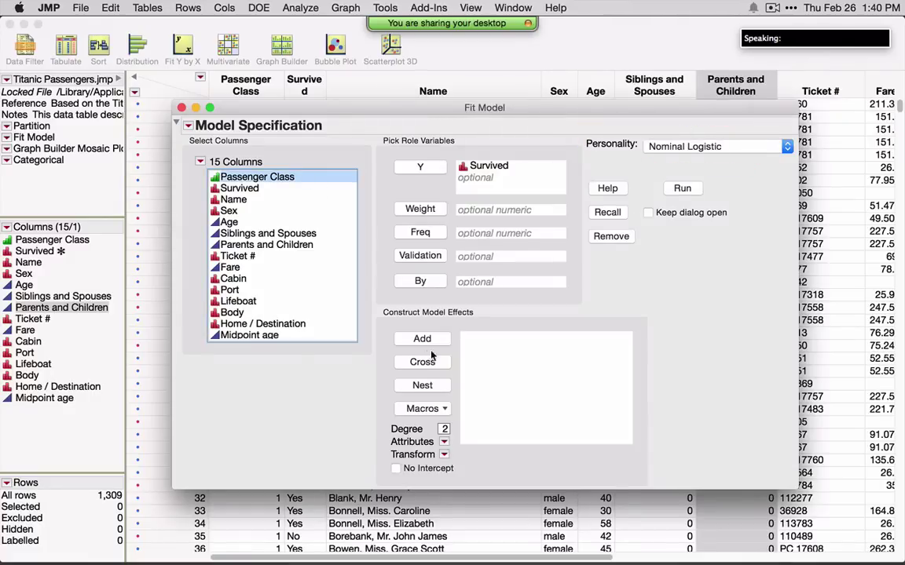
pyautogui.click(423, 339)
pyautogui.moveTo(226, 210); pyautogui.dragTo(251, 244)
pyautogui.click(424, 339)
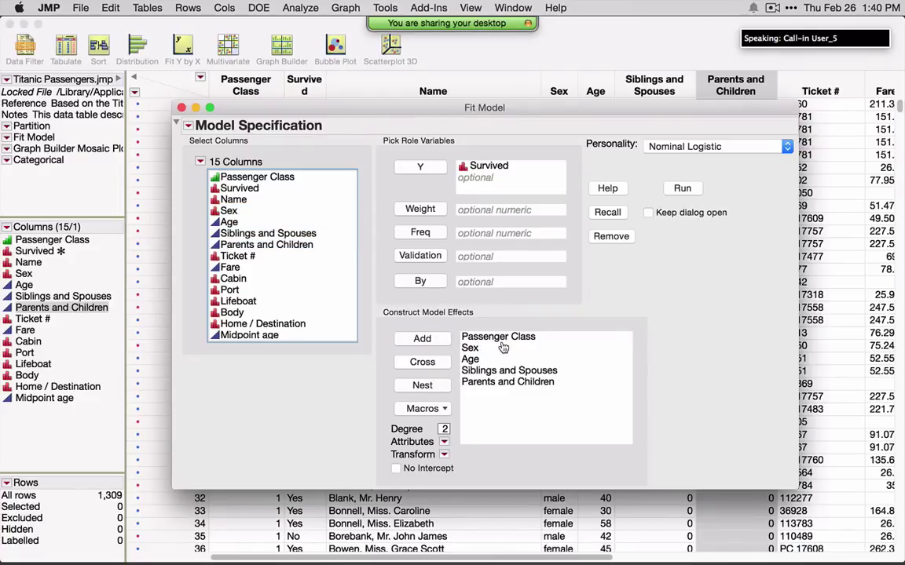
# Step: Add all two-way interactions of Passenger Class, Sex, Age, Siblings and Spouses, and Parents and Children with a degree 2 factorial macro
pyautogui.click(271, 182)
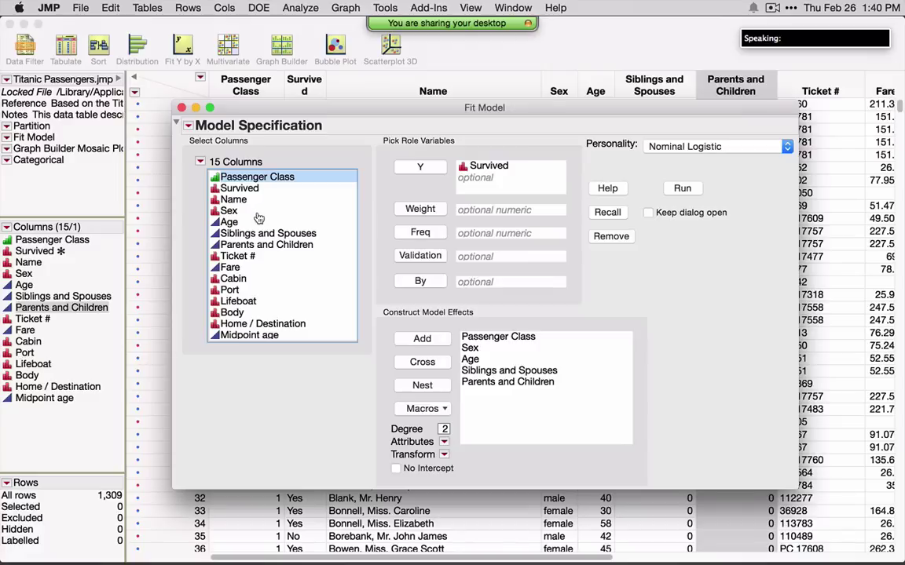
pyautogui.rightClick(255, 212)
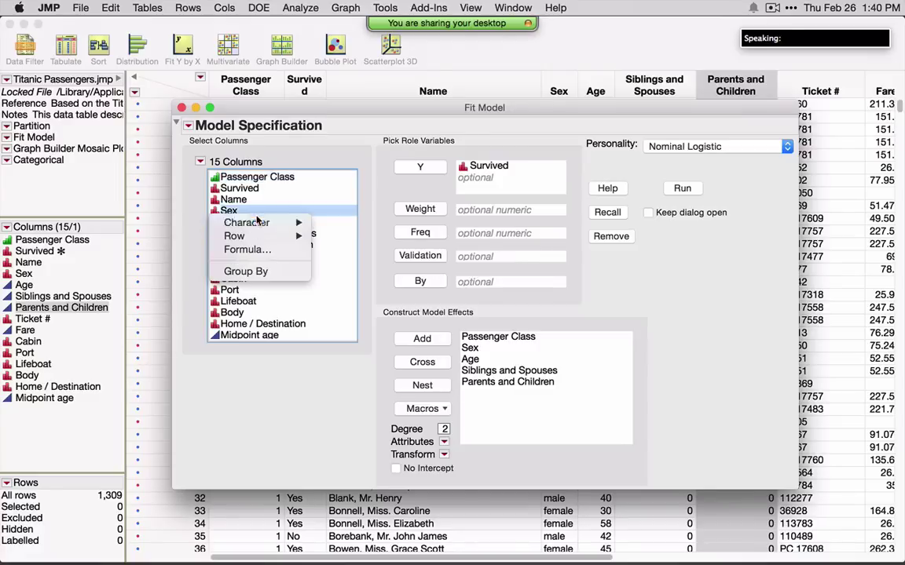
pyautogui.press('Escape')
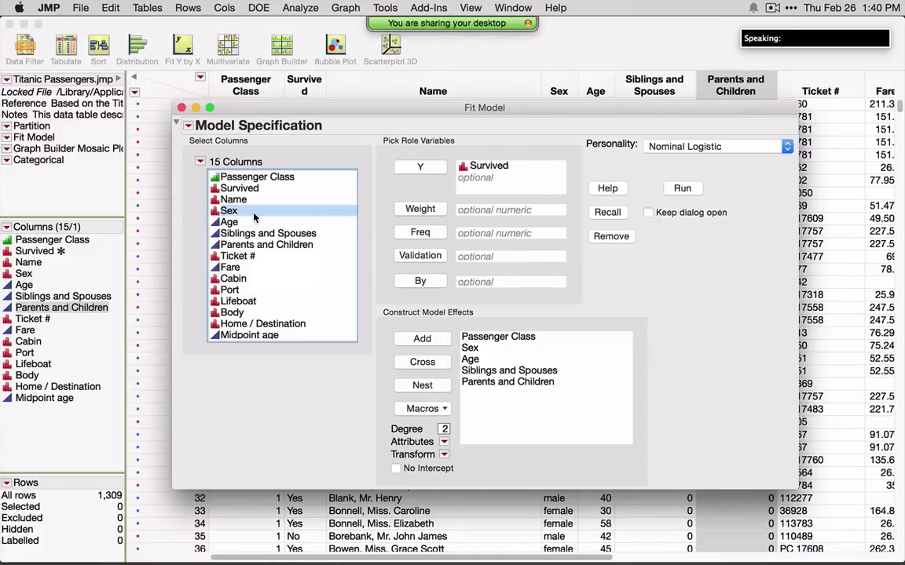
pyautogui.keyDown('super'); pyautogui.click(241, 175); pyautogui.keyUp('super')
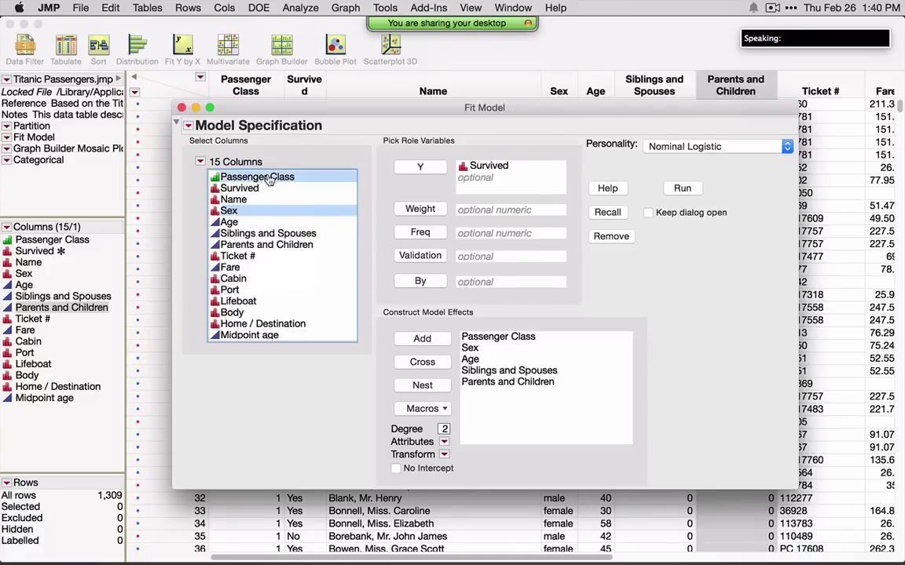
pyautogui.keyDown('super'); pyautogui.click(259, 222); pyautogui.keyUp('super')
pyautogui.keyDown('super'); pyautogui.click(262, 233); pyautogui.keyUp('super')
pyautogui.keyDown('super'); pyautogui.click(263, 244); pyautogui.keyUp('super')
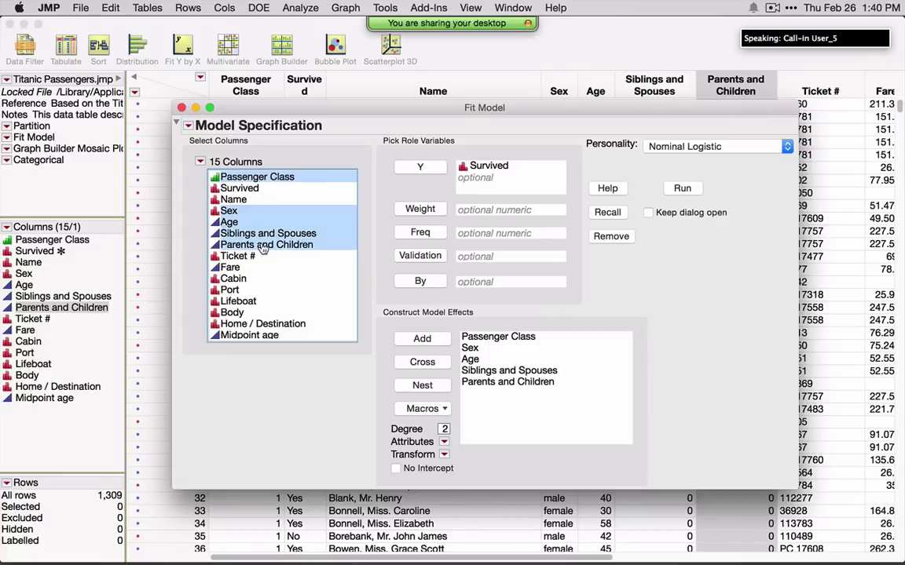
pyautogui.click(427, 410)
pyautogui.click(464, 438)
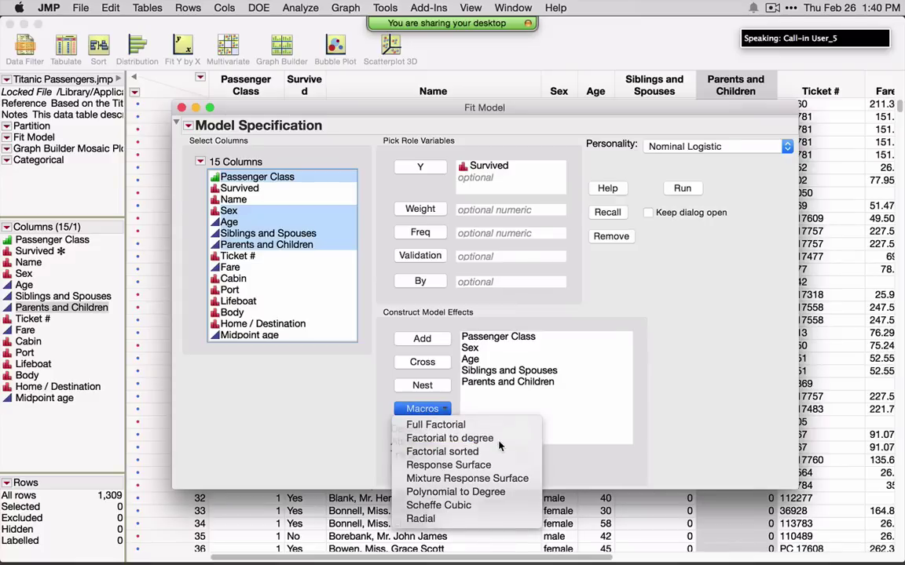
pyautogui.moveTo(381, 437)
pyautogui.mouseDown()
pyautogui.moveTo(463, 435)
pyautogui.moveTo(421, 421)
pyautogui.moveTo(377, 438)
pyautogui.mouseUp()
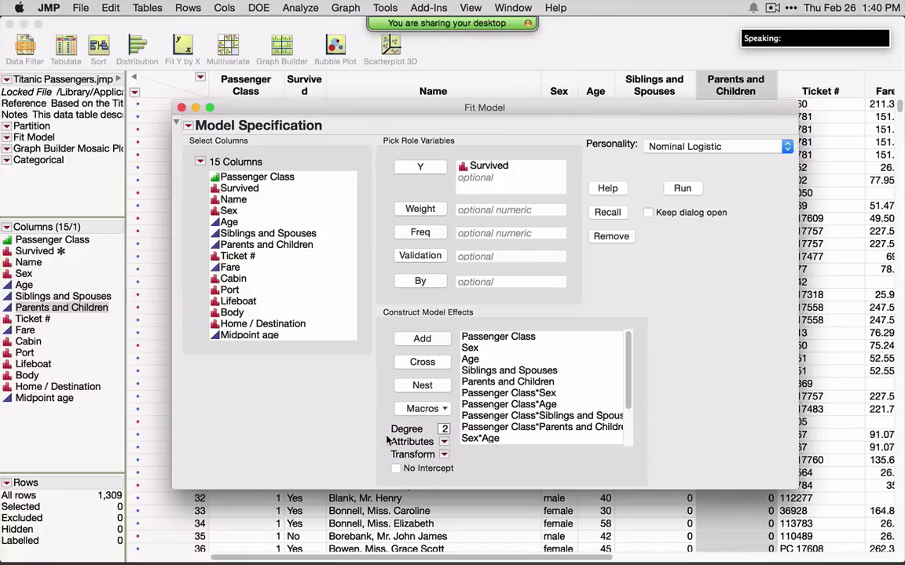
# Step: Run the nominal logistic model for Survived and examine its Whole Model Test, fit measures, Parameter Estimates and Effect Likelihood Ratio Tests
pyautogui.click(673, 188)
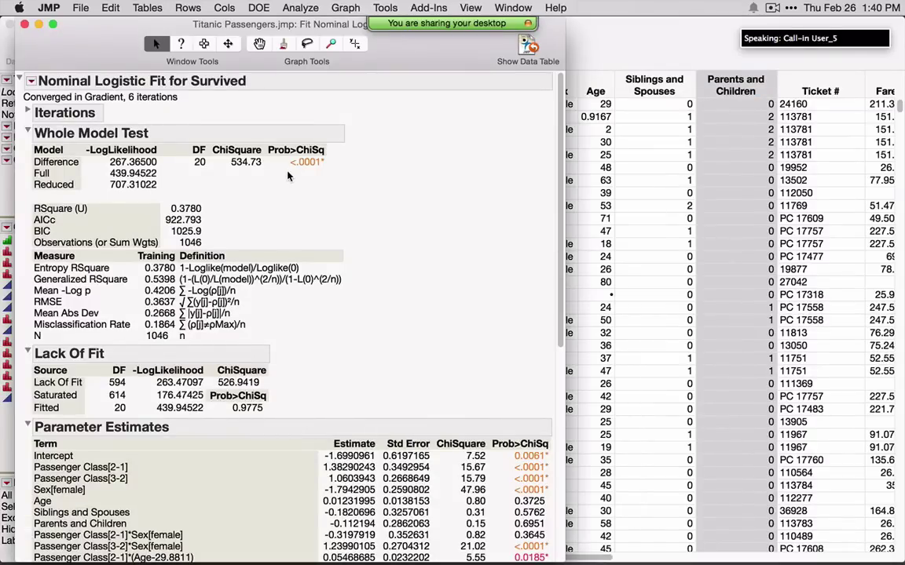
pyautogui.moveTo(274, 167); pyautogui.dragTo(302, 157)
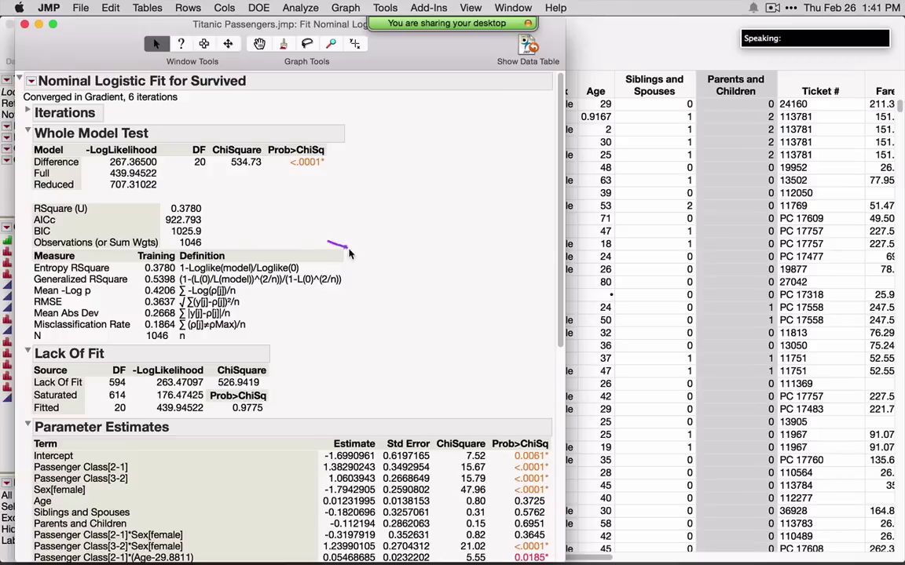
pyautogui.moveTo(310, 222); pyautogui.dragTo(306, 286)
pyautogui.scroll(-5, 329, 256)
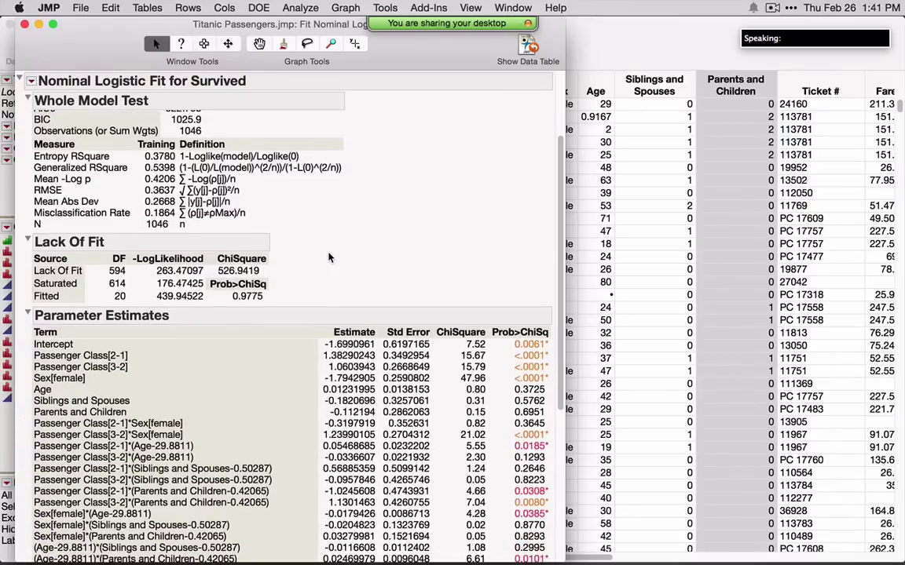
pyautogui.scroll(-10, 329, 257)
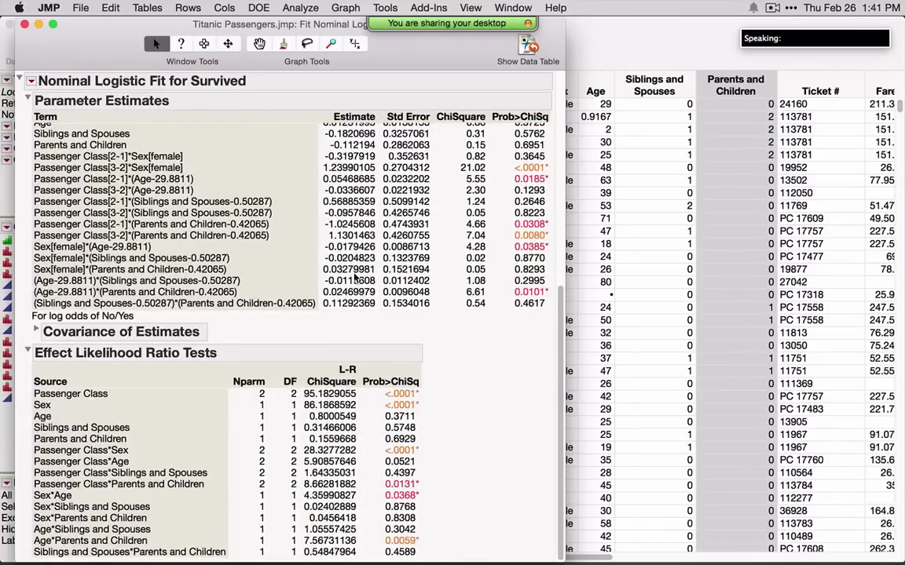
# Step: Add the Prediction Profiler to the nominal logistic fit report for Survived
pyautogui.moveTo(431, 386)
pyautogui.mouseDown()
pyautogui.moveTo(453, 429)
pyautogui.moveTo(456, 528)
pyautogui.moveTo(436, 563)
pyautogui.mouseUp()
pyautogui.scroll(15, 88, 96)
pyautogui.click(31, 81)
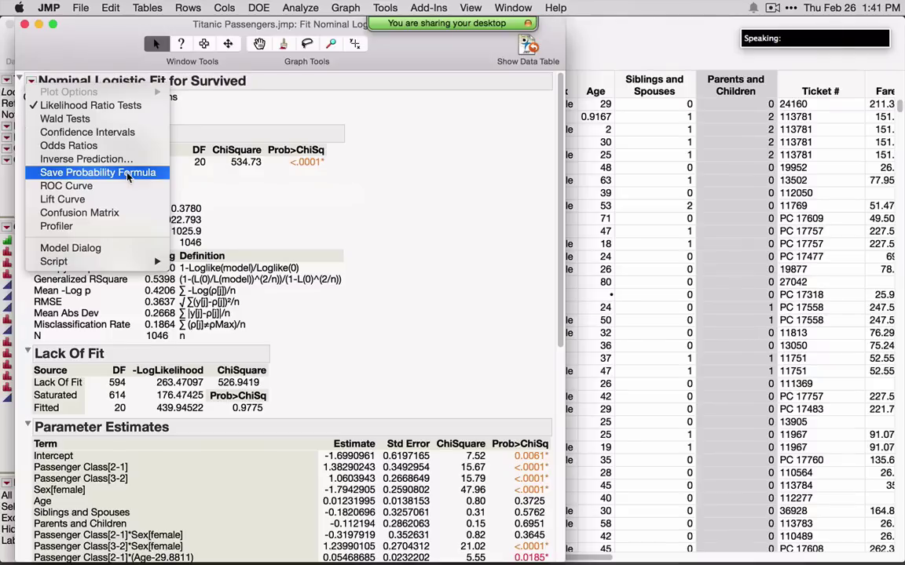
pyautogui.click(121, 229)
# Step: Collapse the Whole Model Test, Lack Of Fit, Parameter Estimates and Effect Likelihood Ratio Tests sections, and enlarge the report window and profiler plots
pyautogui.click(27, 133)
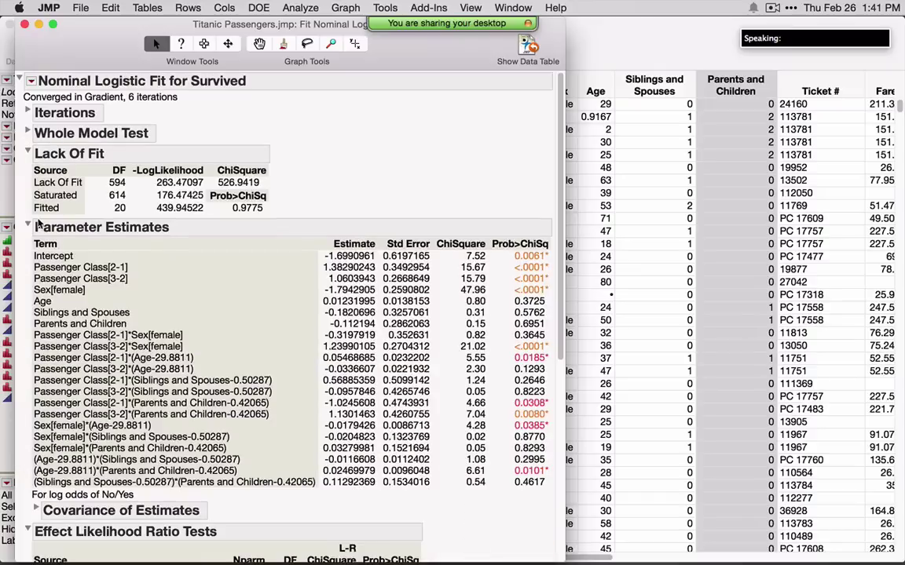
pyautogui.click(27, 226)
pyautogui.click(27, 153)
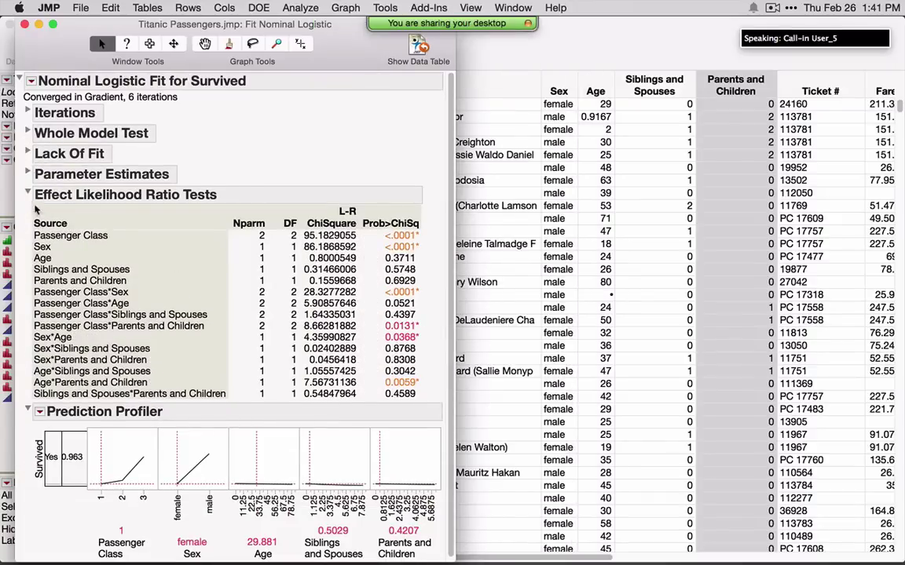
pyautogui.click(27, 193)
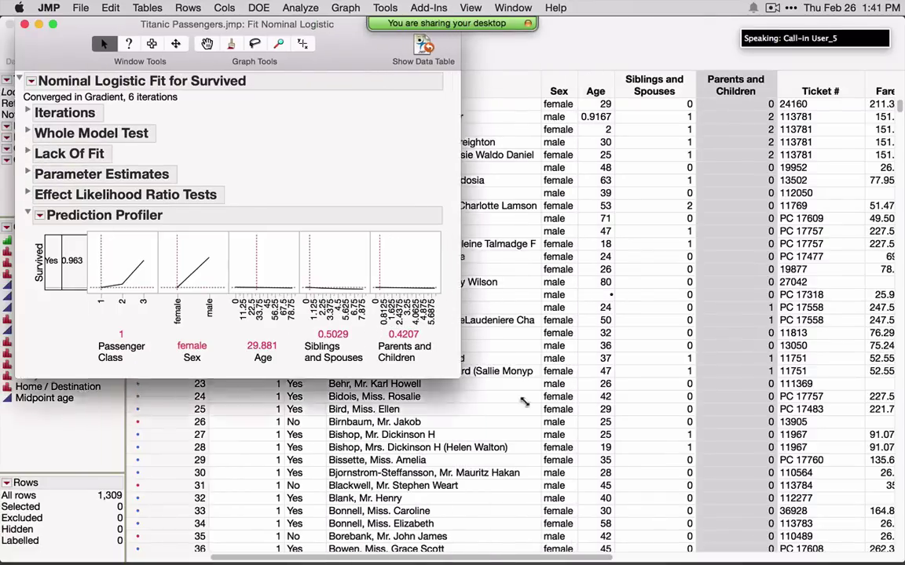
pyautogui.moveTo(524, 402); pyautogui.dragTo(632, 452)
pyautogui.moveTo(373, 234); pyautogui.dragTo(488, 322)
pyautogui.moveTo(633, 453); pyautogui.dragTo(773, 464)
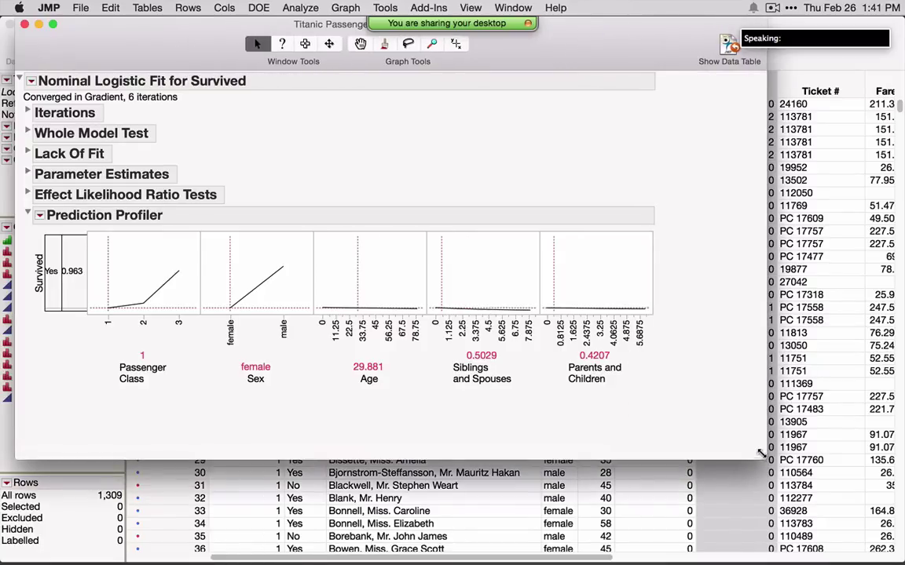
# Step: Compare the predicted survival of females in Passenger Class 3, 2 and 1 with the Prediction Profiler
pyautogui.click(135, 279)
pyautogui.click(168, 269)
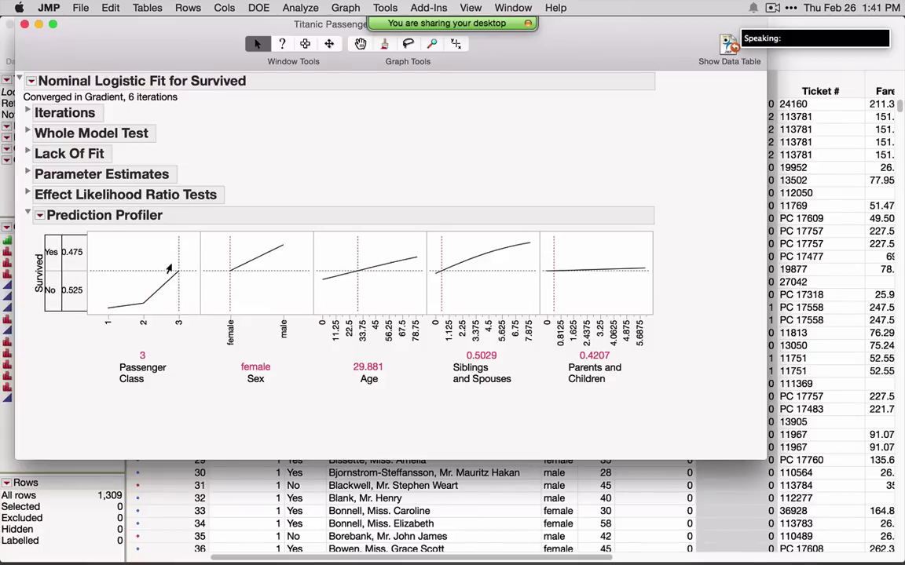
pyautogui.click(147, 274)
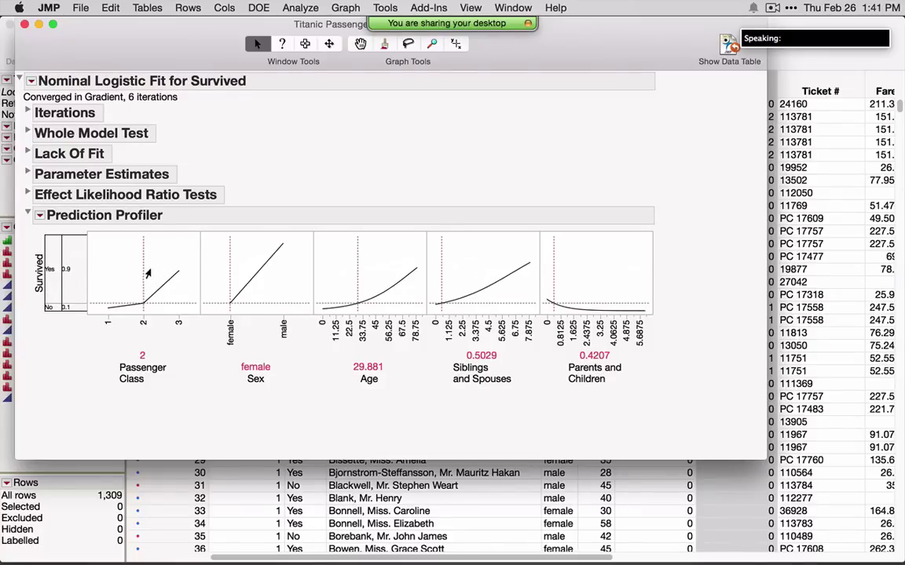
pyautogui.click(110, 278)
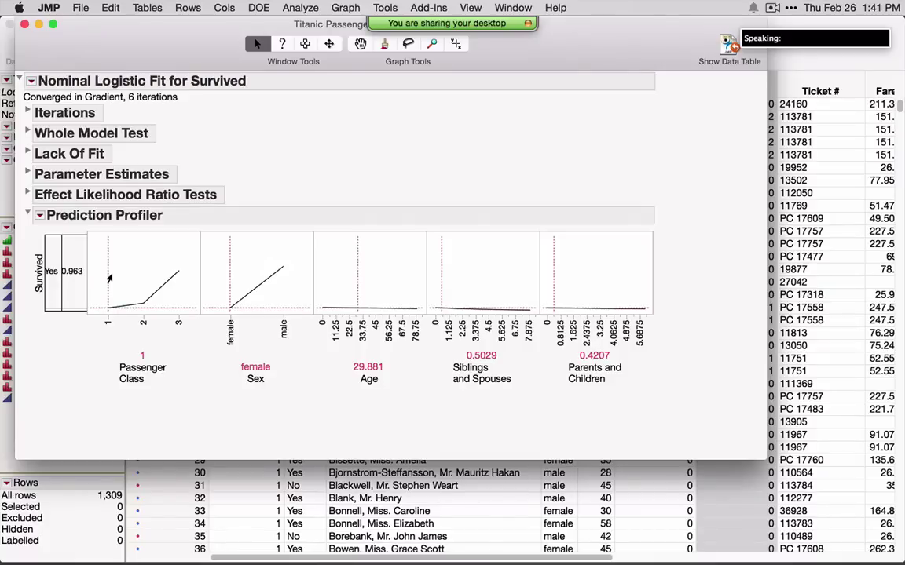
# Step: Switch Sex between male and female in the profiler to compare predicted survival and the Passenger Class curve
pyautogui.click(262, 269)
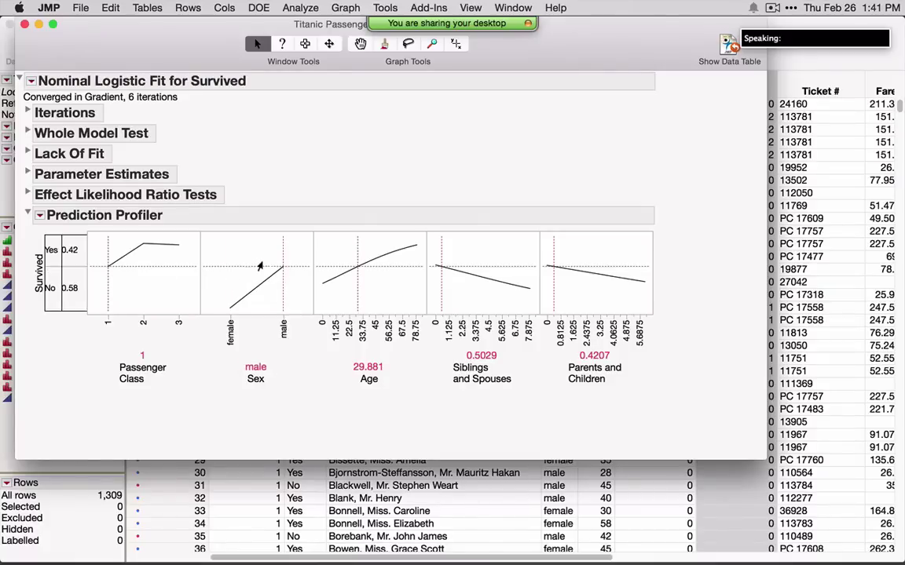
pyautogui.click(229, 271)
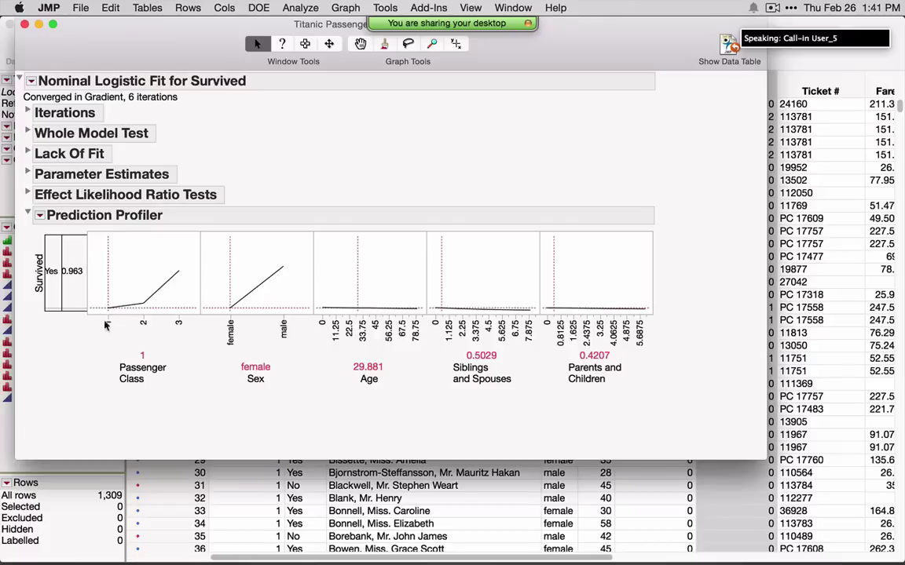
pyautogui.click(280, 268)
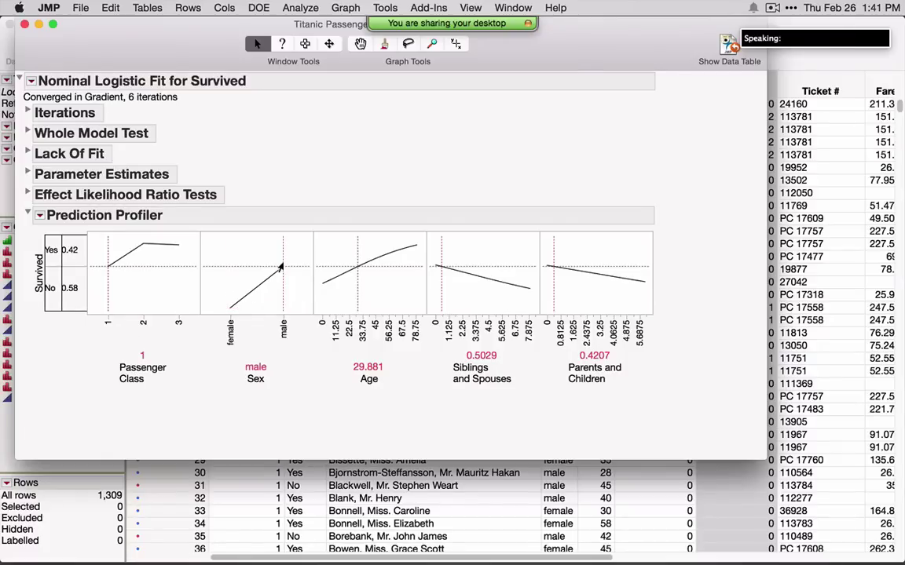
pyautogui.click(244, 273)
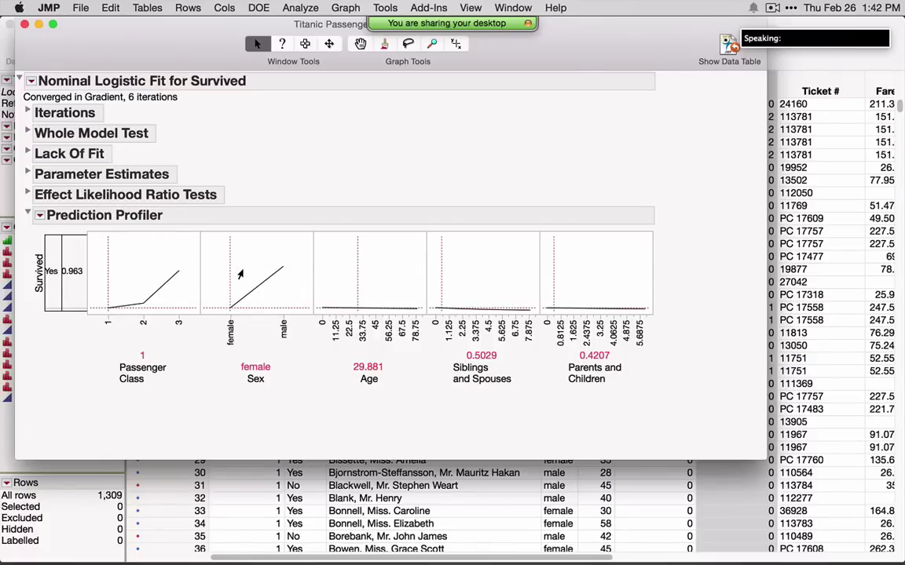
# Step: Review the interaction terms in Parameter Estimates, collapse them again, and examine the profiler with Sex set to male and Passenger Class 1
pyautogui.click(29, 173)
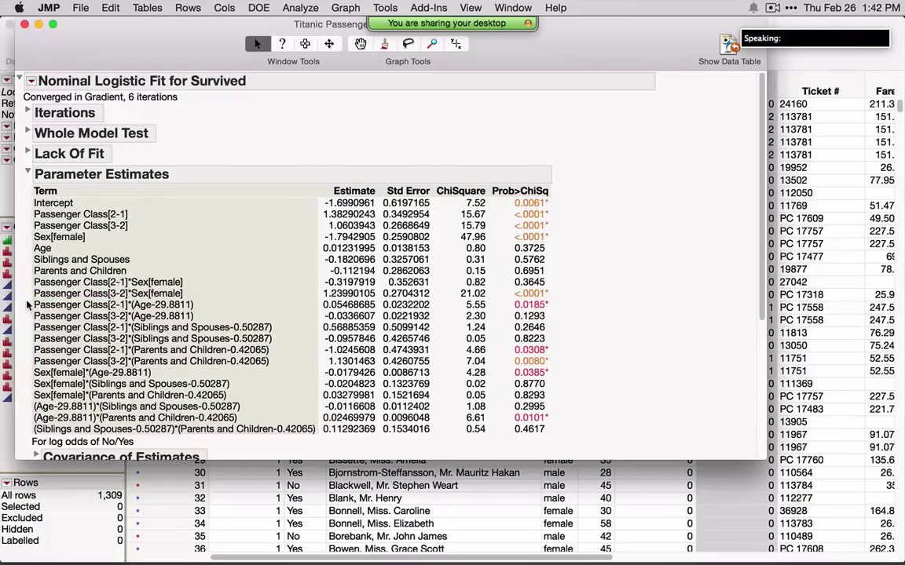
pyautogui.click(27, 173)
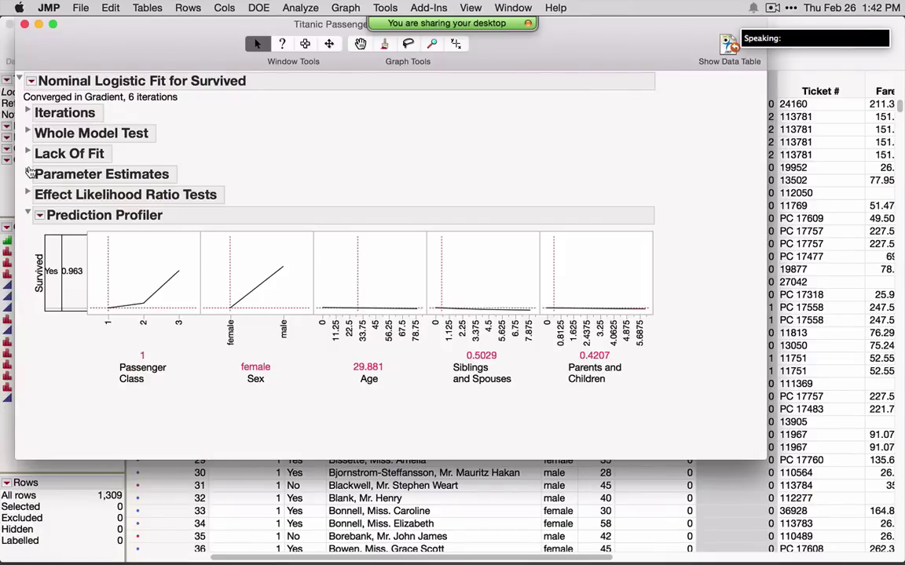
pyautogui.click(275, 279)
pyautogui.moveTo(277, 277)
pyautogui.mouseDown()
pyautogui.moveTo(207, 251)
pyautogui.moveTo(266, 286)
pyautogui.mouseUp()
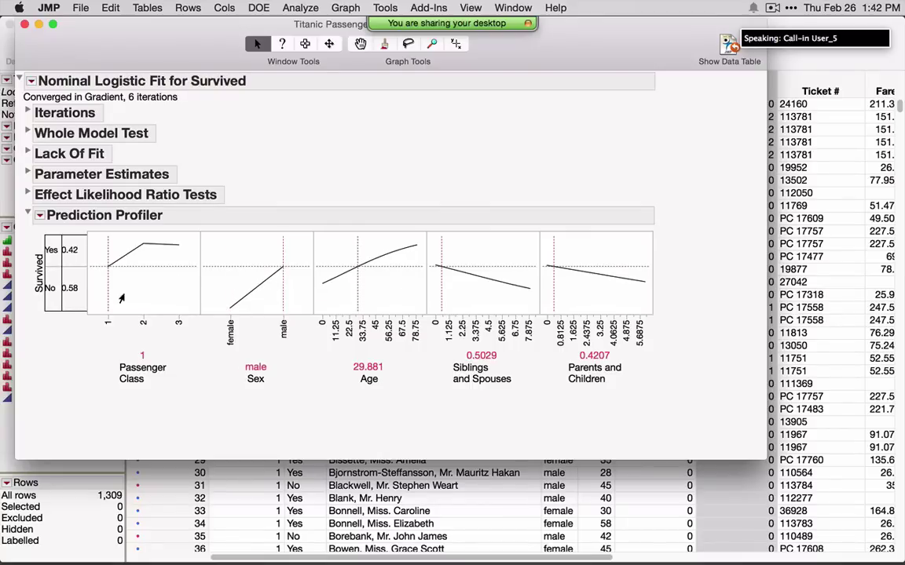
pyautogui.moveTo(107, 275); pyautogui.dragTo(110, 304)
# Step: Close the logistic report, the Titanic Passengers table and the Fitness table without saving, and collapse the journal's Basic Analysis section
pyautogui.click(24, 25)
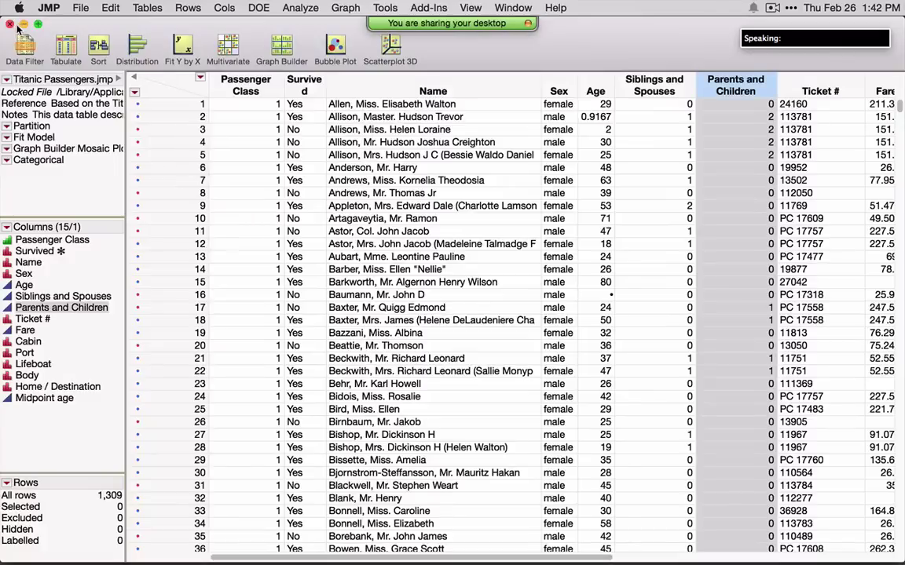
pyautogui.click(11, 25)
pyautogui.click(103, 56)
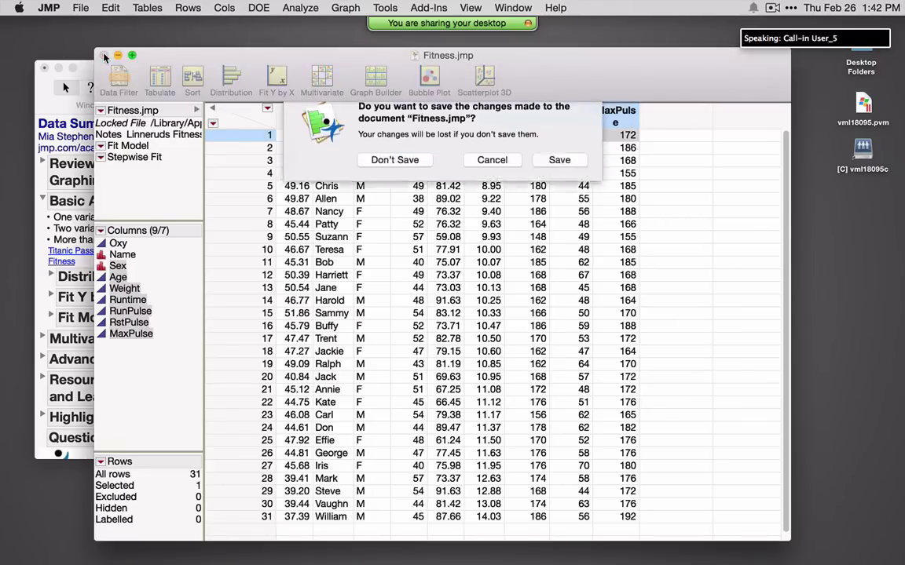
pyautogui.click(388, 175)
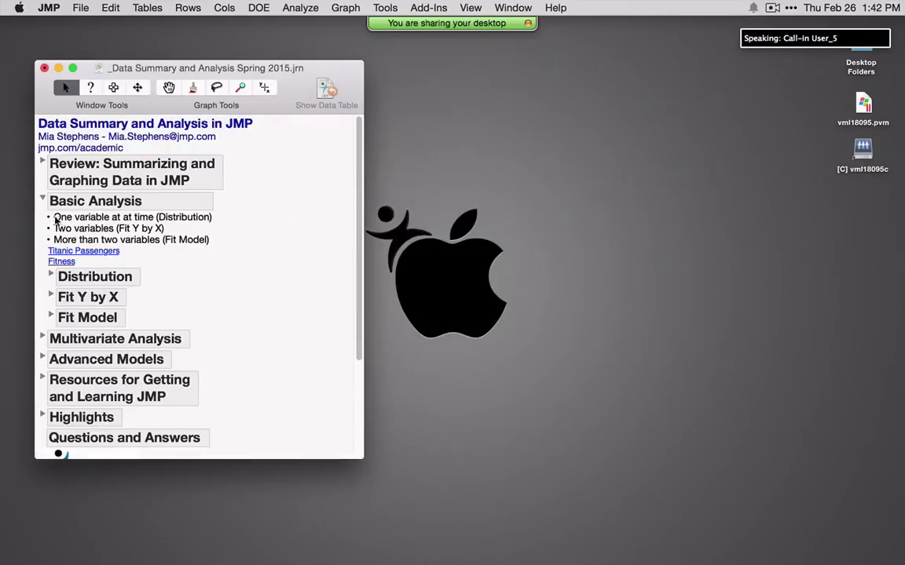
pyautogui.click(44, 201)
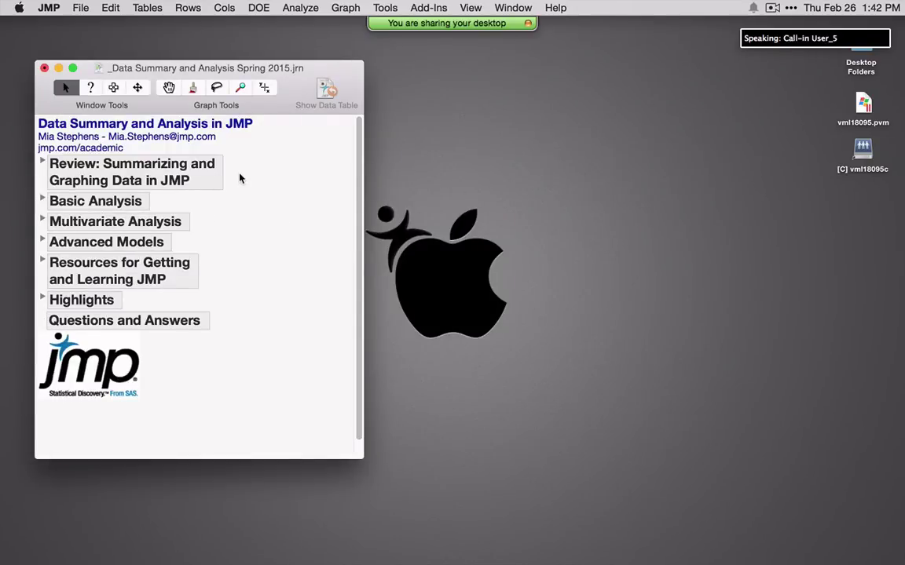
# Step: Review where the Distribution, Fit Y by X and Fit Model analysis platforms are found
pyautogui.click(226, 9)
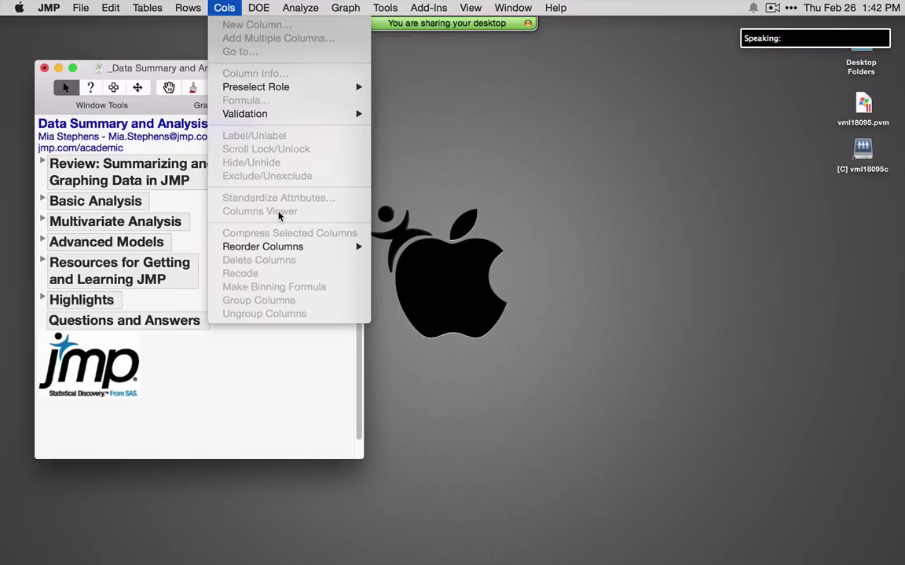
pyautogui.moveTo(299, 8)
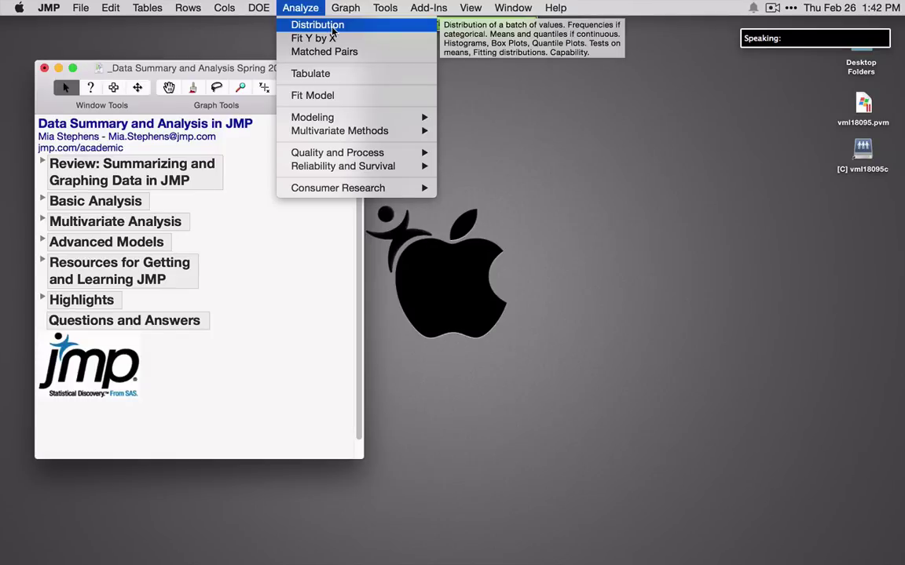
pyautogui.moveTo(347, 8)
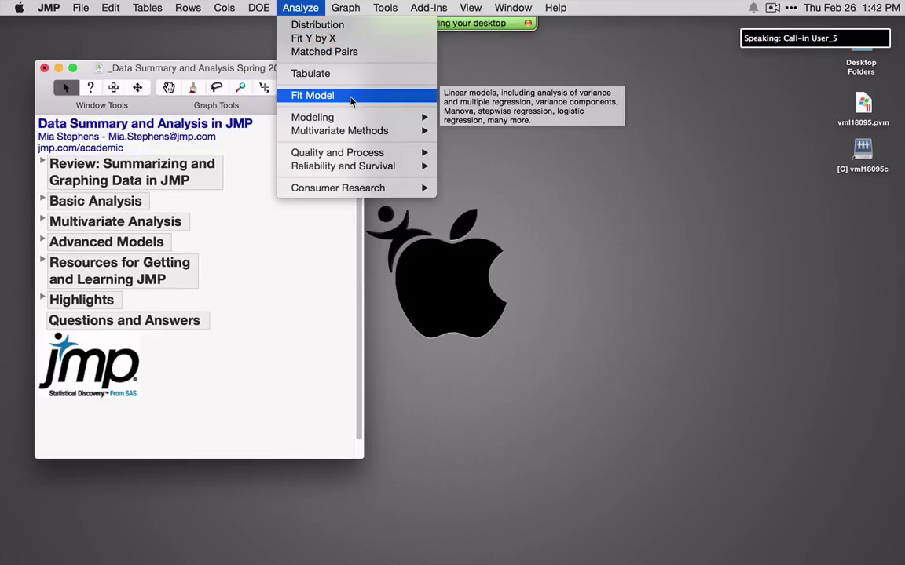
# Step: Expand the journal's Multivariate Analysis section and look up the available Multivariate Methods platforms
pyautogui.click(43, 222)
pyautogui.click(43, 222)
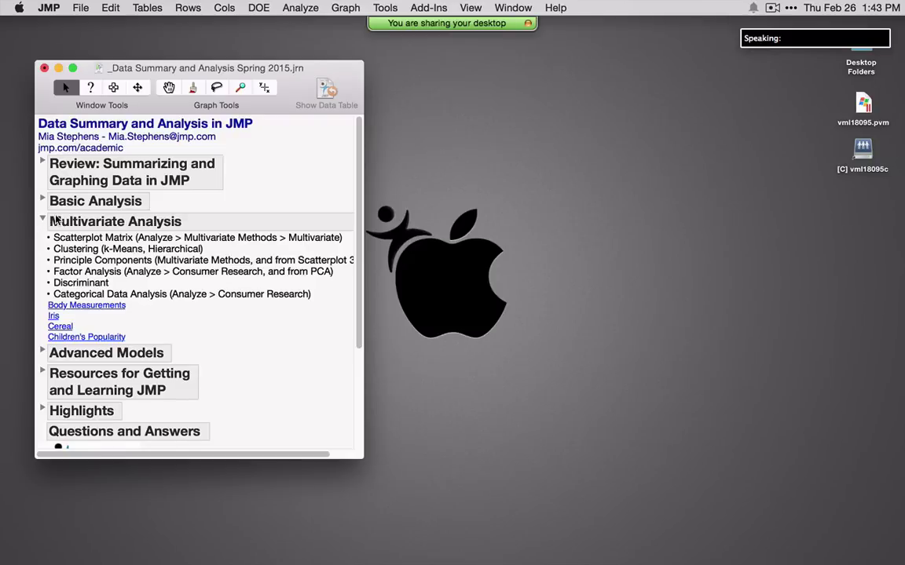
pyautogui.click(297, 9)
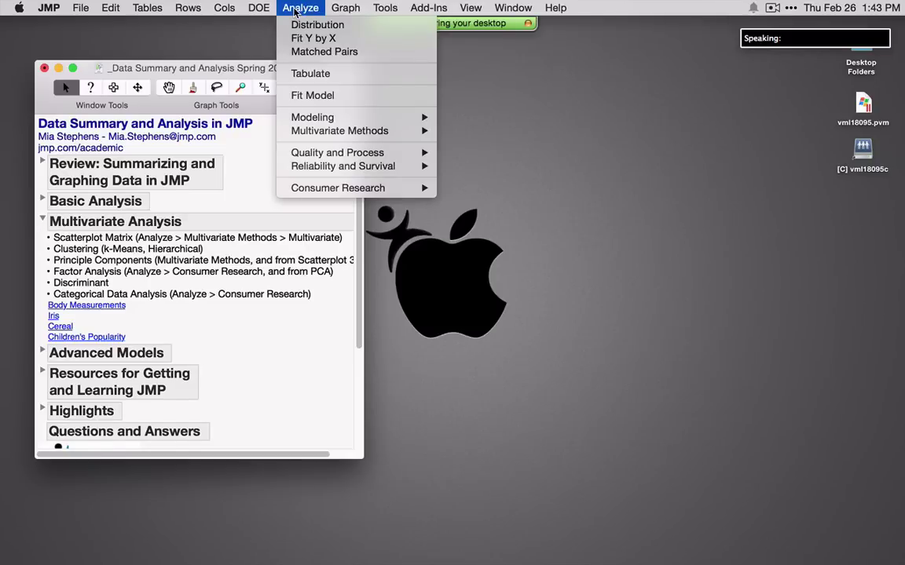
pyautogui.moveTo(365, 139)
# Step: Open the Body Measurements data table, and shrink and reposition its window beside the journal
pyautogui.click(91, 311)
pyautogui.click(91, 305)
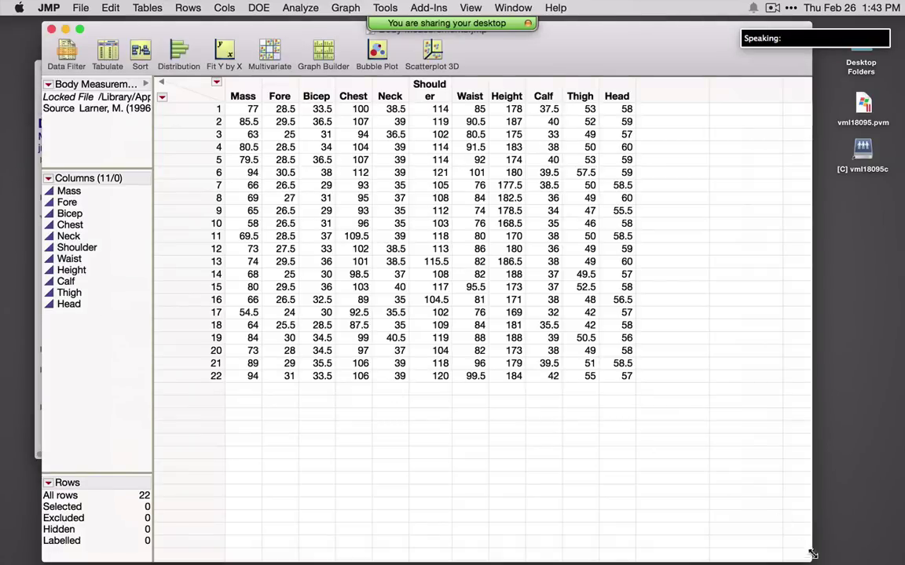
pyautogui.moveTo(809, 558); pyautogui.dragTo(735, 410)
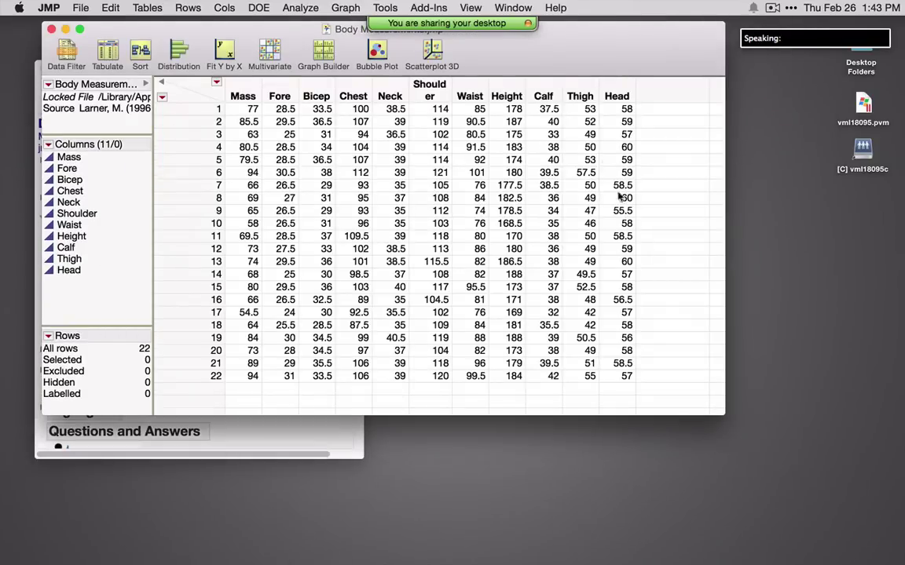
pyautogui.moveTo(563, 44); pyautogui.dragTo(656, 132)
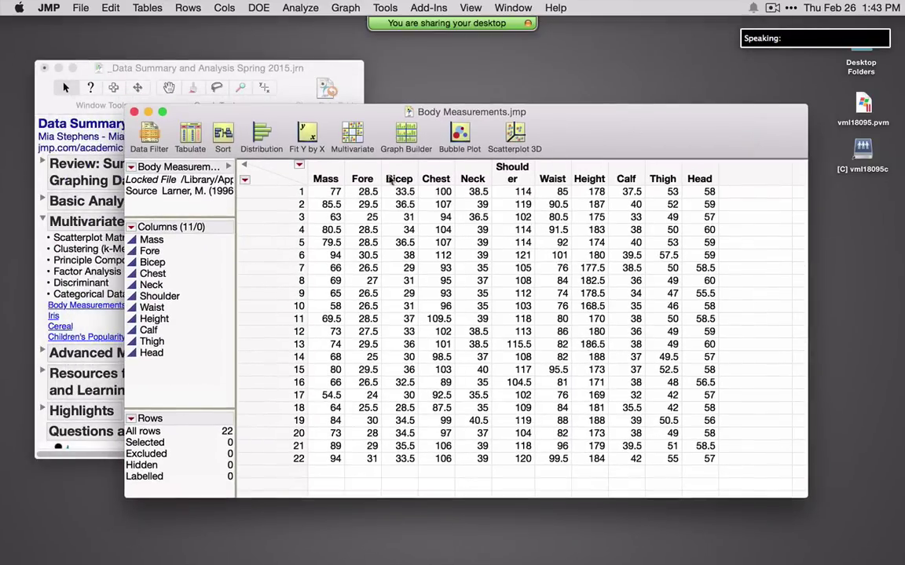
# Step: Highlight the columns from Fore to Head and the Mass column to point out the body measurements and mass
pyautogui.moveTo(362, 179); pyautogui.dragTo(632, 158)
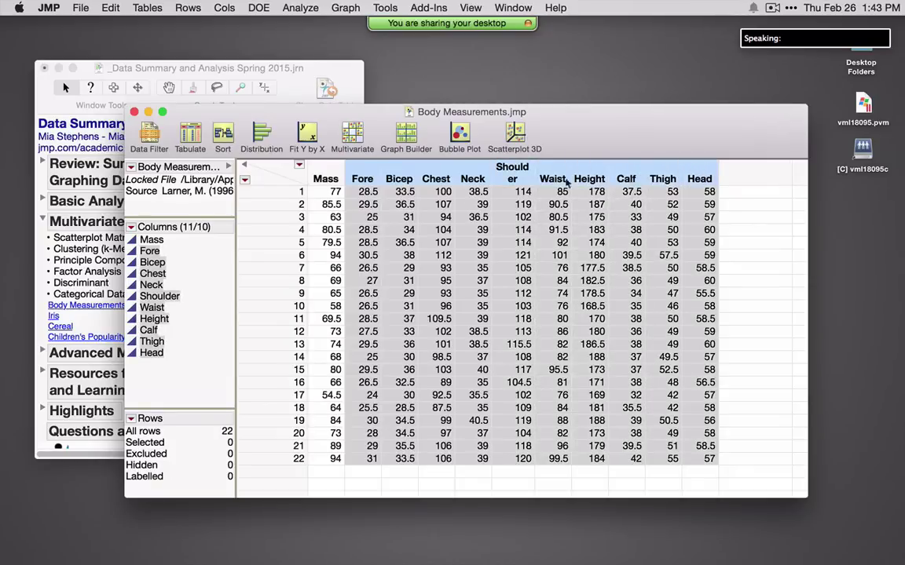
pyautogui.click(321, 171)
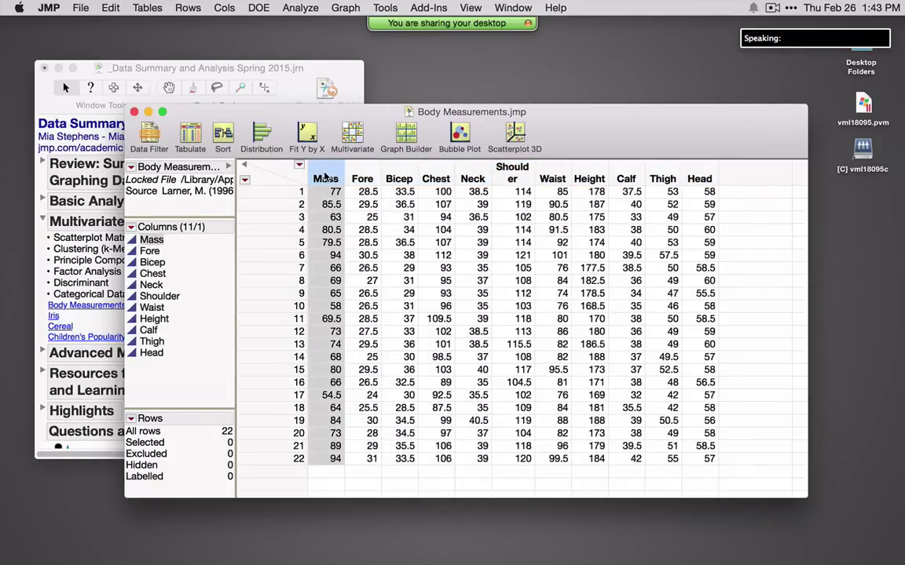
pyautogui.moveTo(603, 137); pyautogui.dragTo(625, 152)
# Step: Run a Multivariate analysis with all columns from Mass to Head as Y, keeping the Default estimation method
pyautogui.click(299, 7)
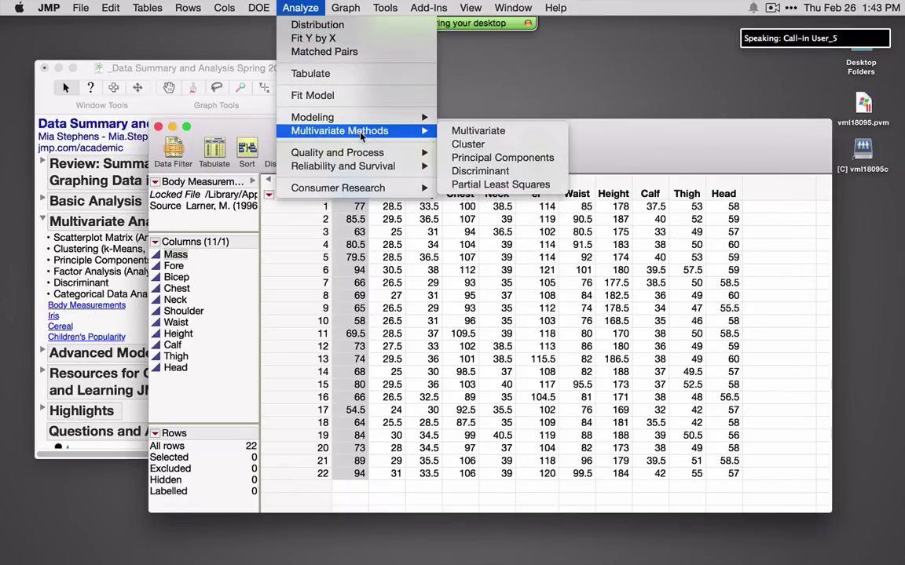
pyautogui.click(471, 131)
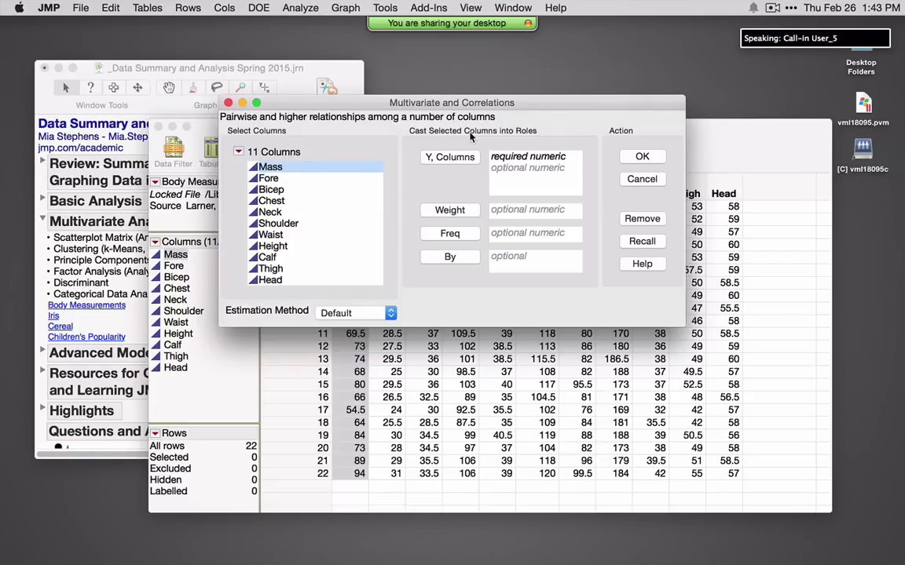
pyautogui.moveTo(320, 281); pyautogui.dragTo(298, 166)
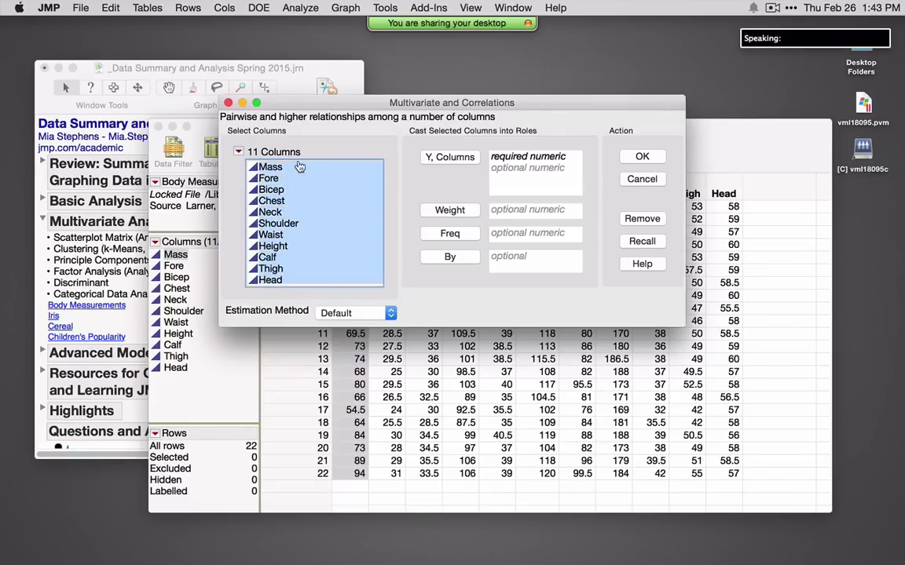
pyautogui.click(445, 160)
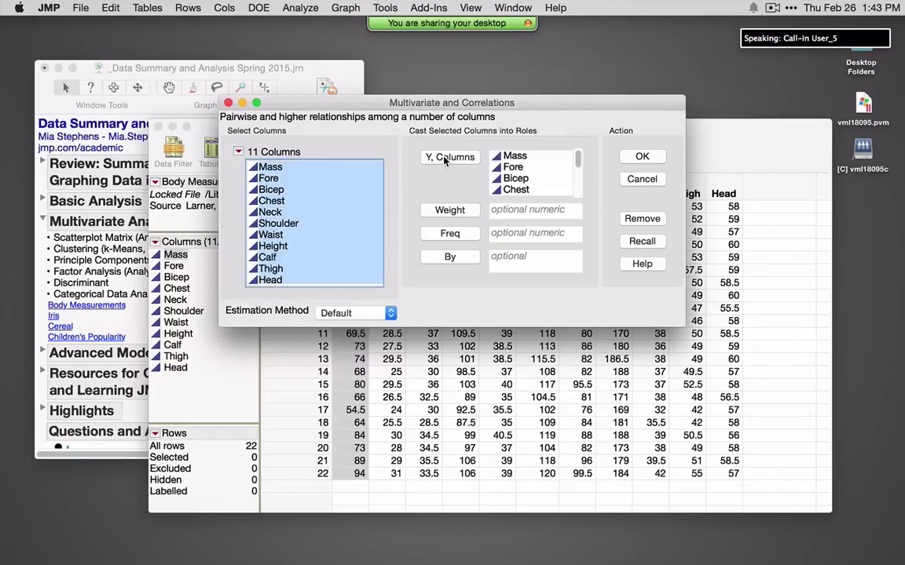
pyautogui.click(234, 326)
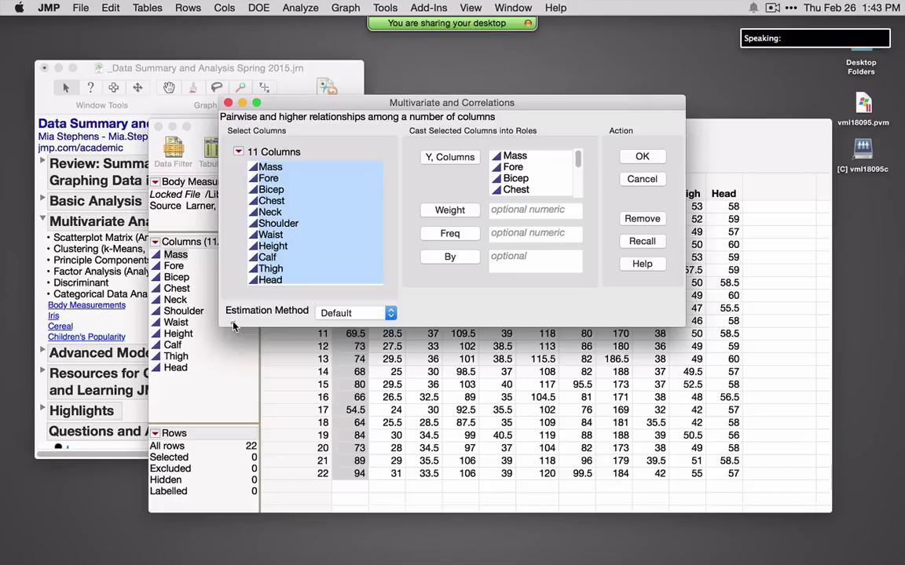
pyautogui.click(390, 313)
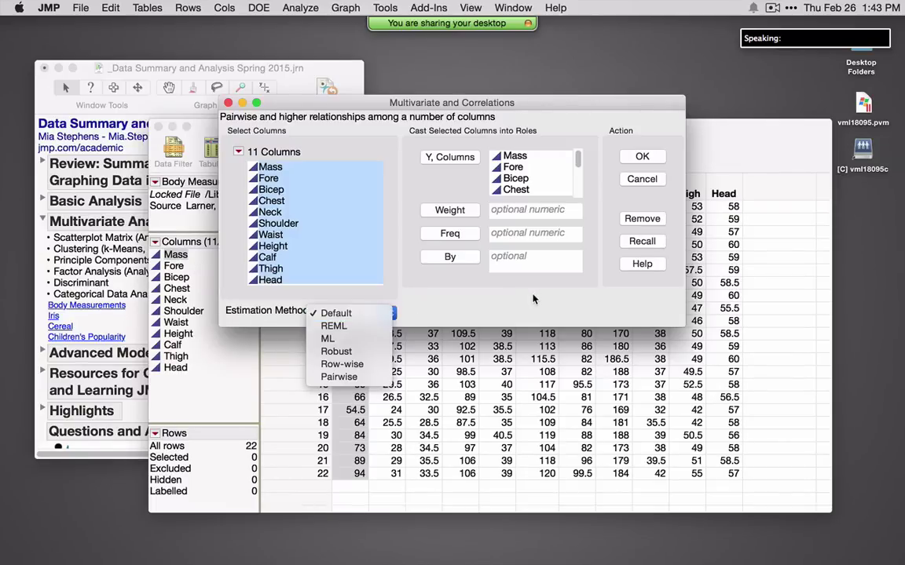
pyautogui.click(479, 263)
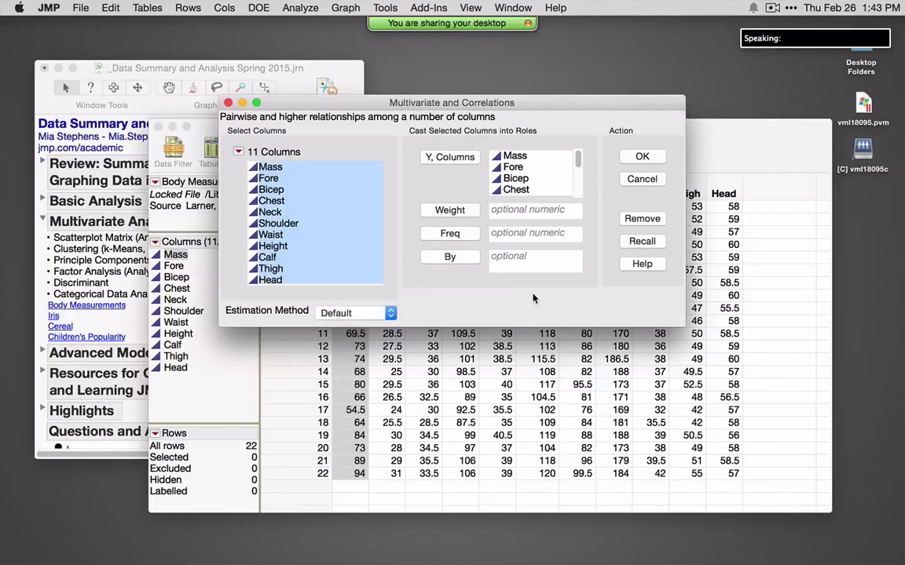
pyautogui.click(643, 157)
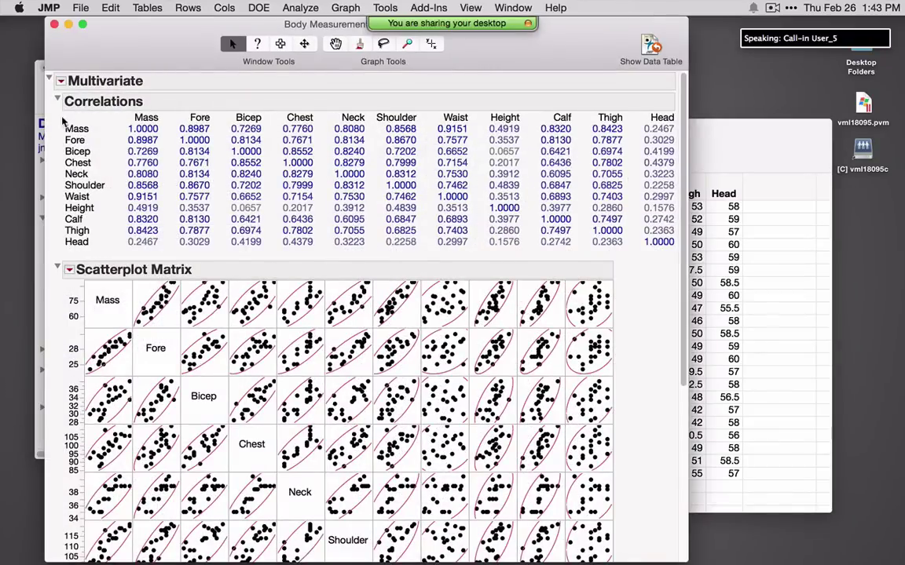
# Step: Examine the correlation table and the scatterplot matrix for relationships among the body measurements
pyautogui.moveTo(63, 118)
pyautogui.mouseDown()
pyautogui.moveTo(51, 185)
pyautogui.moveTo(68, 250)
pyautogui.moveTo(88, 255)
pyautogui.mouseUp()
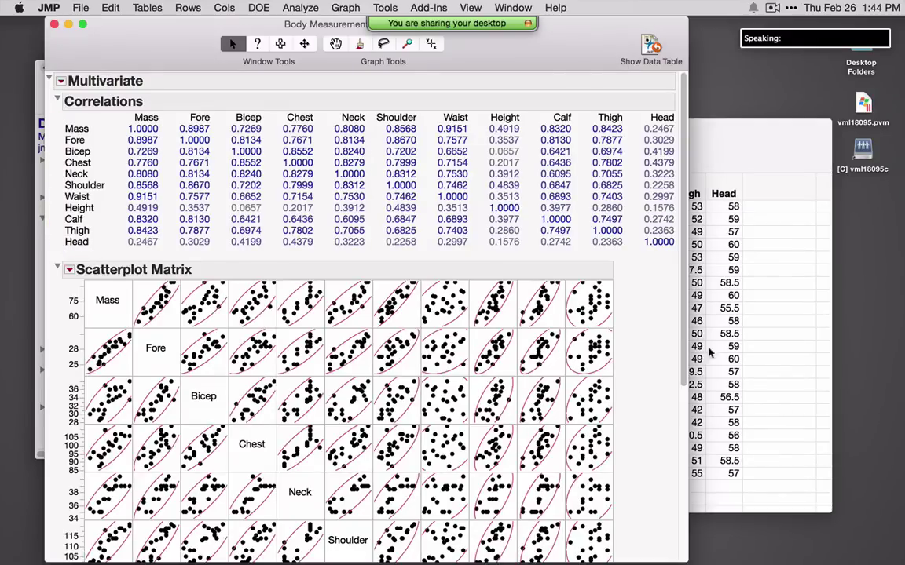
pyautogui.scroll(-5, 616, 309)
pyautogui.scroll(-2, 705, 416)
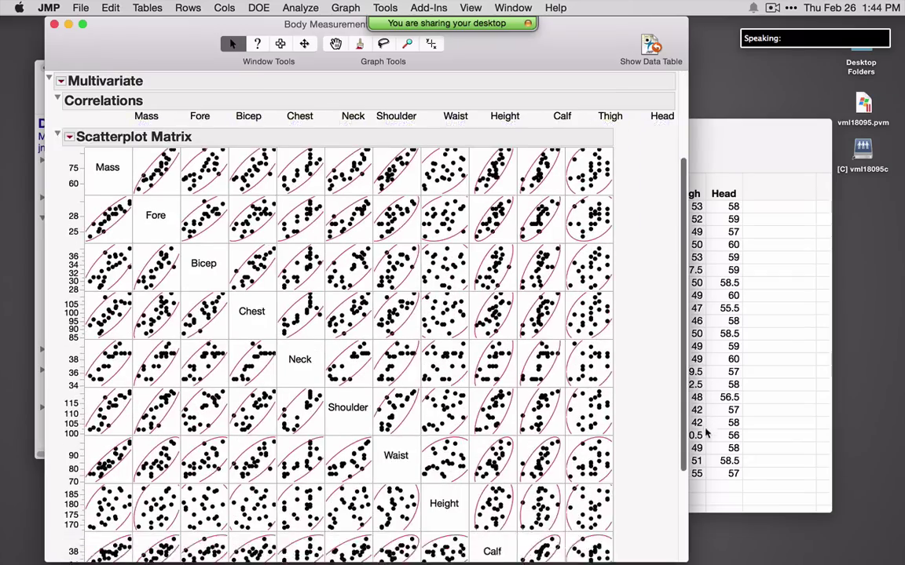
pyautogui.scroll(4, 711, 379)
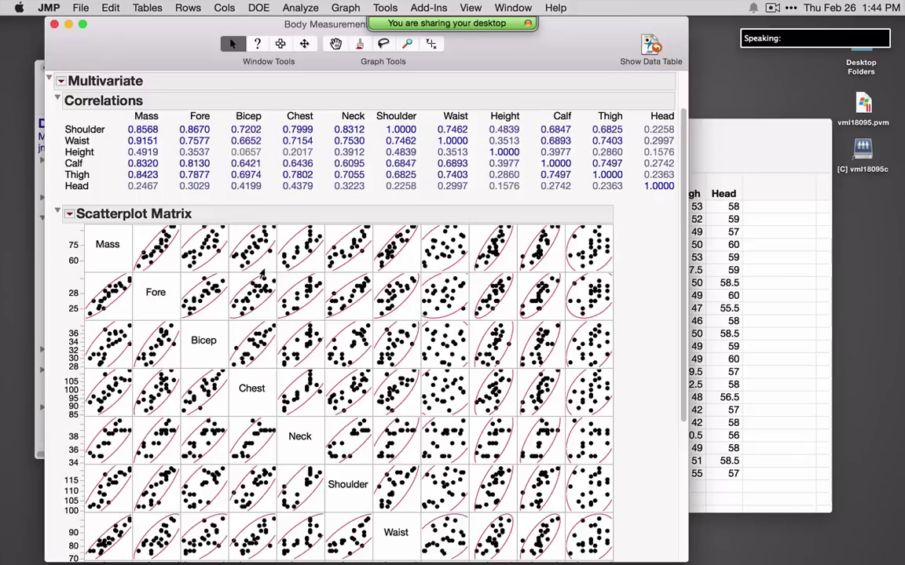
pyautogui.moveTo(154, 297); pyautogui.dragTo(211, 351)
pyautogui.moveTo(190, 316); pyautogui.dragTo(168, 311)
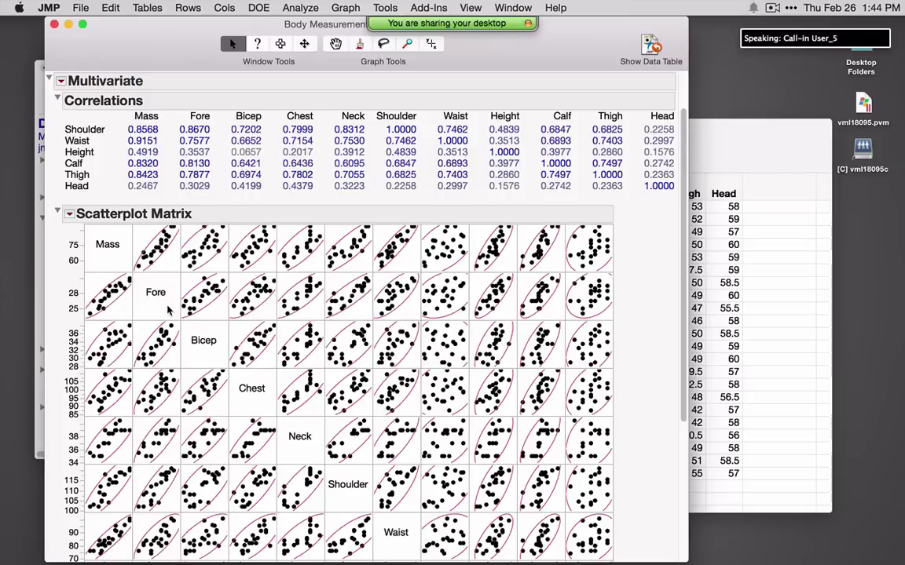
# Step: Add fit lines to the scatterplot matrix, trying shaded ellipses and removing the shading again
pyautogui.click(70, 216)
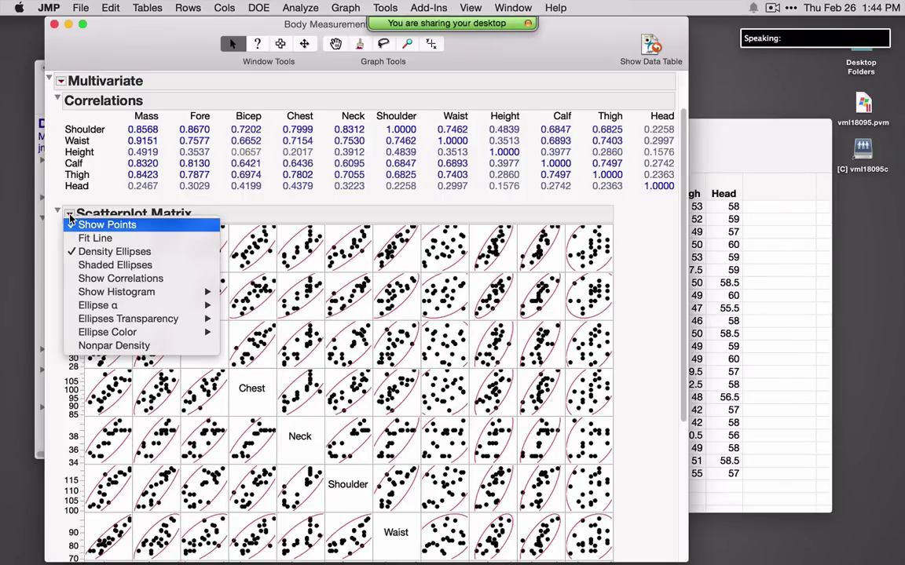
pyautogui.click(98, 264)
pyautogui.click(69, 214)
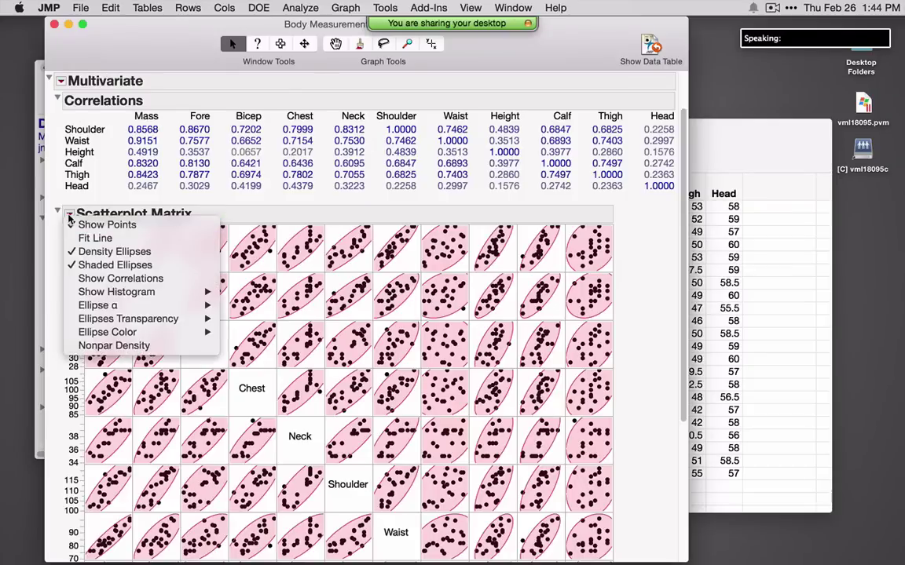
pyautogui.click(92, 239)
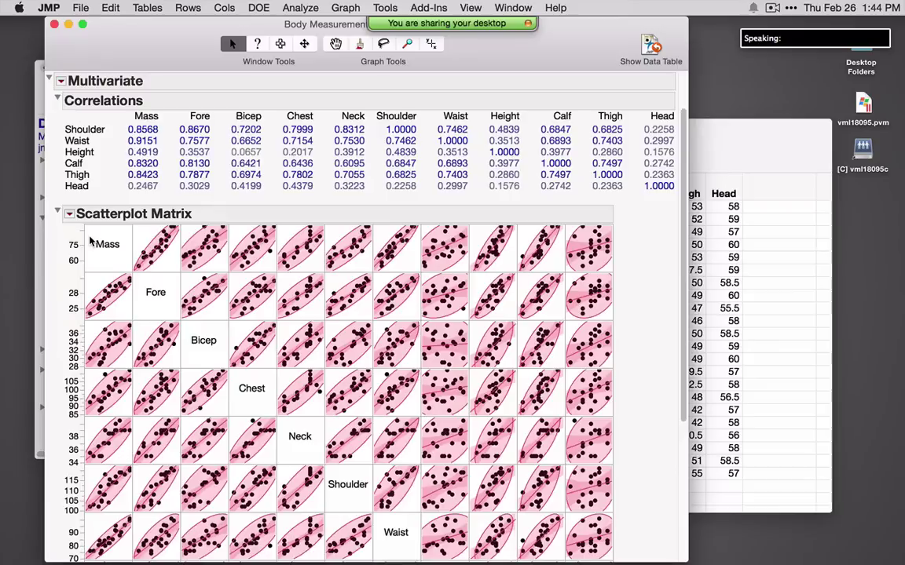
pyautogui.click(69, 214)
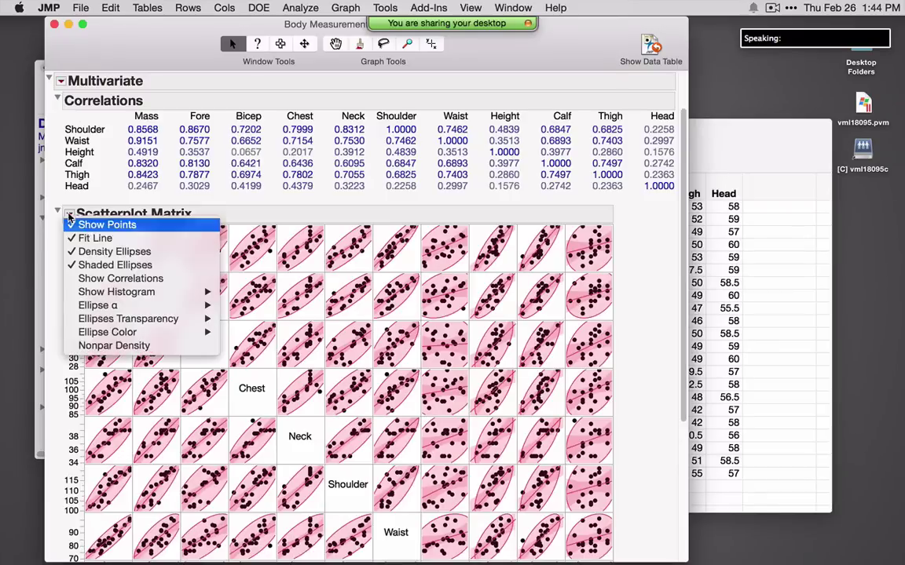
pyautogui.click(99, 264)
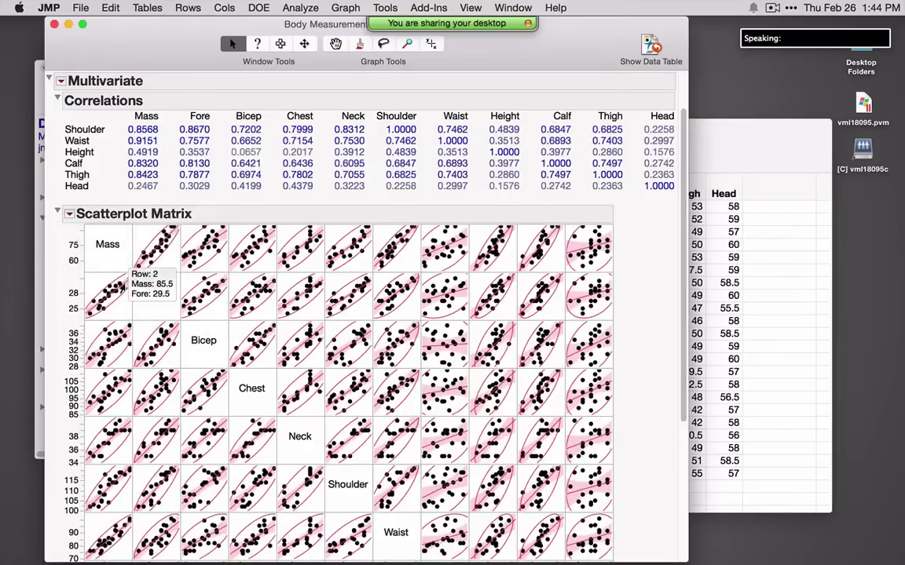
# Step: Review the further Multivariate report options, including the Outlier Analysis methods, and close the report
pyautogui.click(61, 81)
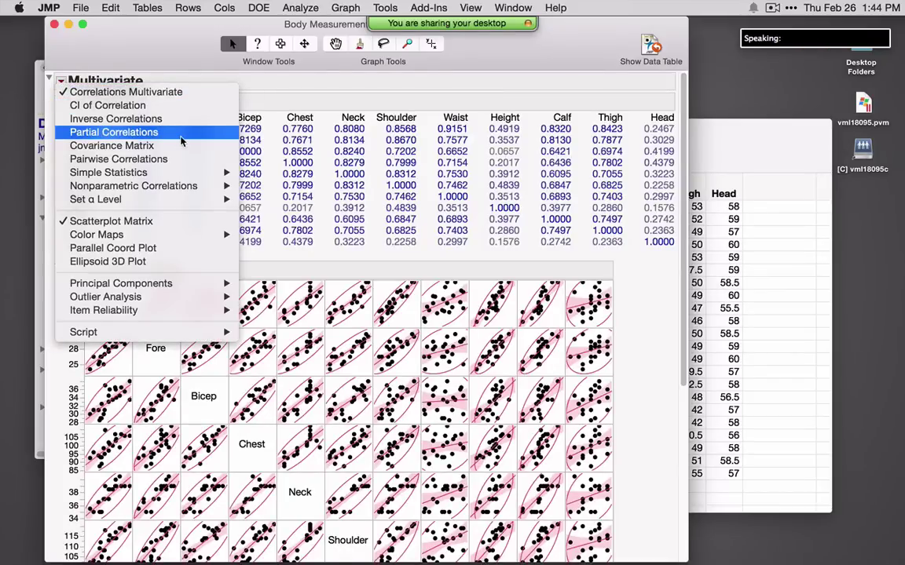
pyautogui.moveTo(179, 173)
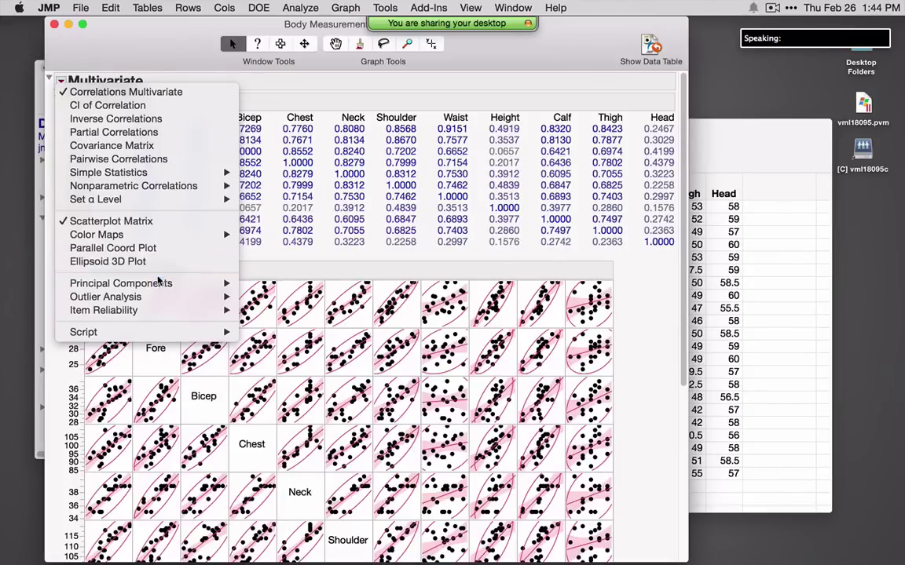
pyautogui.moveTo(113, 312)
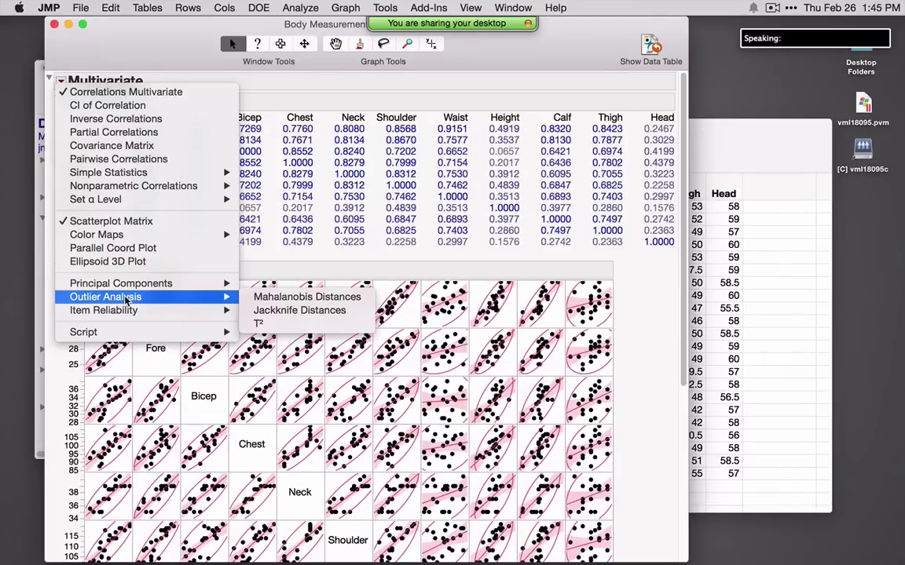
pyautogui.click(143, 45)
pyautogui.click(54, 25)
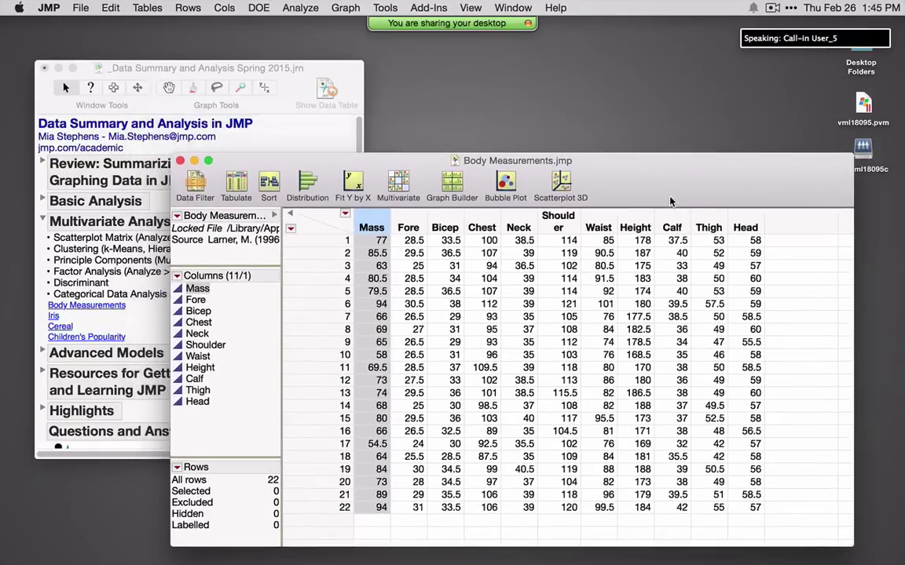
# Step: Run a Principal Components analysis with the columns from Fore to Head as Y, leaving out Mass
pyautogui.moveTo(670, 202); pyautogui.dragTo(667, 199)
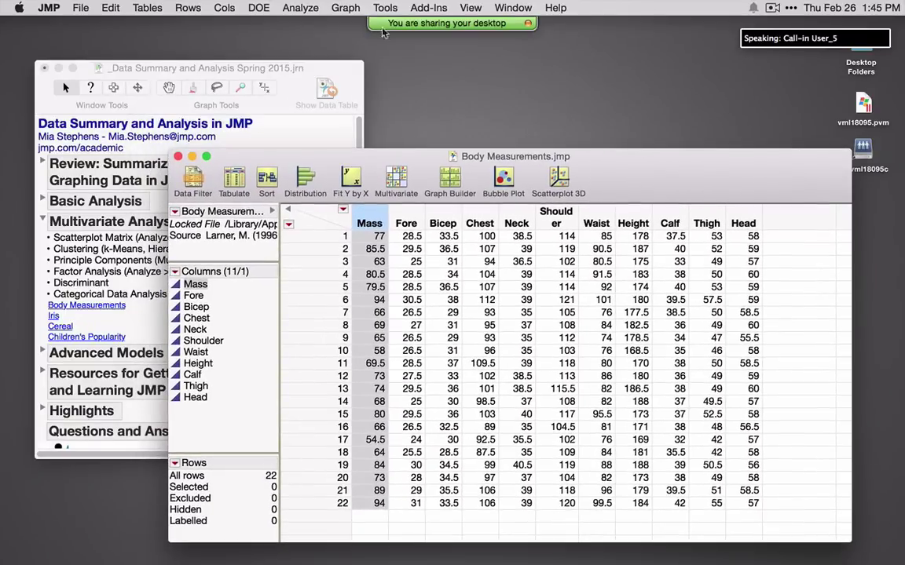
pyautogui.click(300, 7)
pyautogui.moveTo(369, 131)
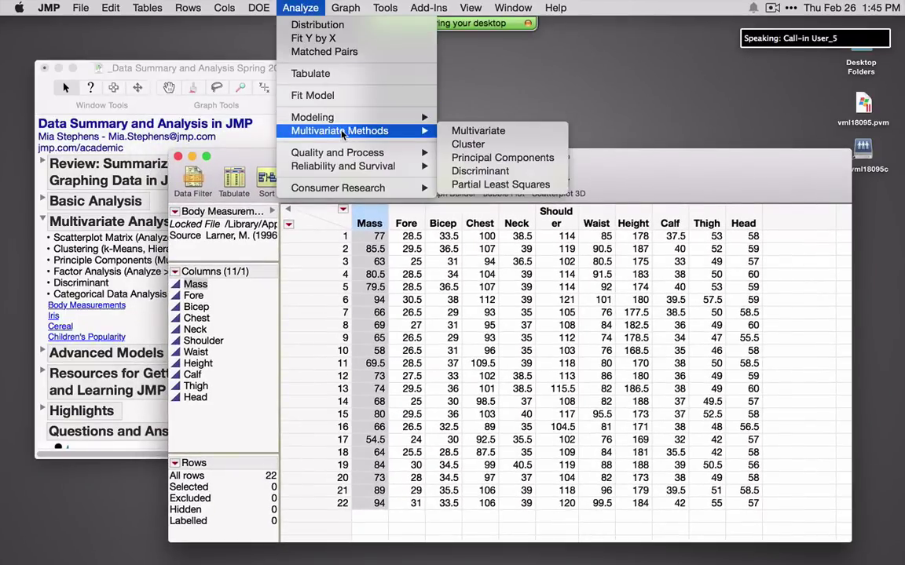
pyautogui.click(505, 160)
pyautogui.moveTo(551, 108); pyautogui.dragTo(496, 87)
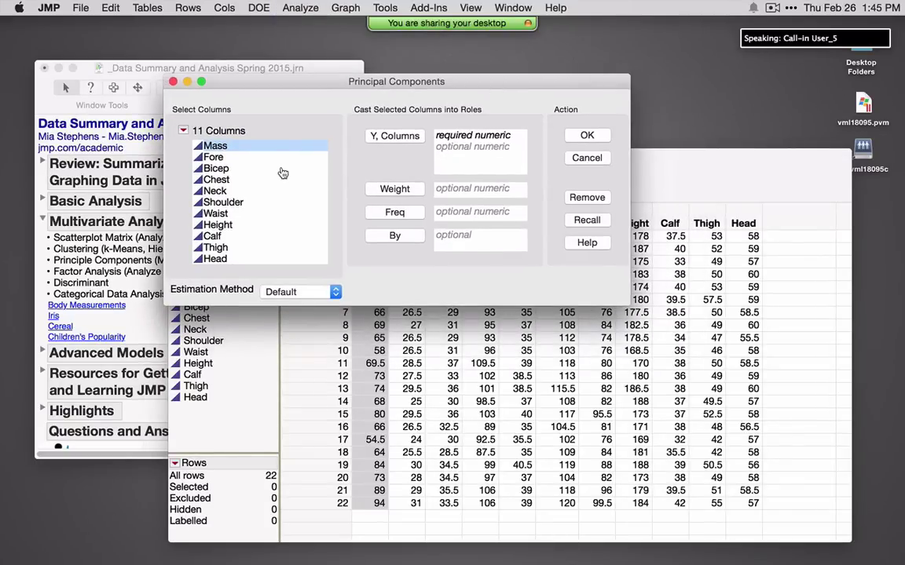
pyautogui.moveTo(243, 236); pyautogui.dragTo(270, 160)
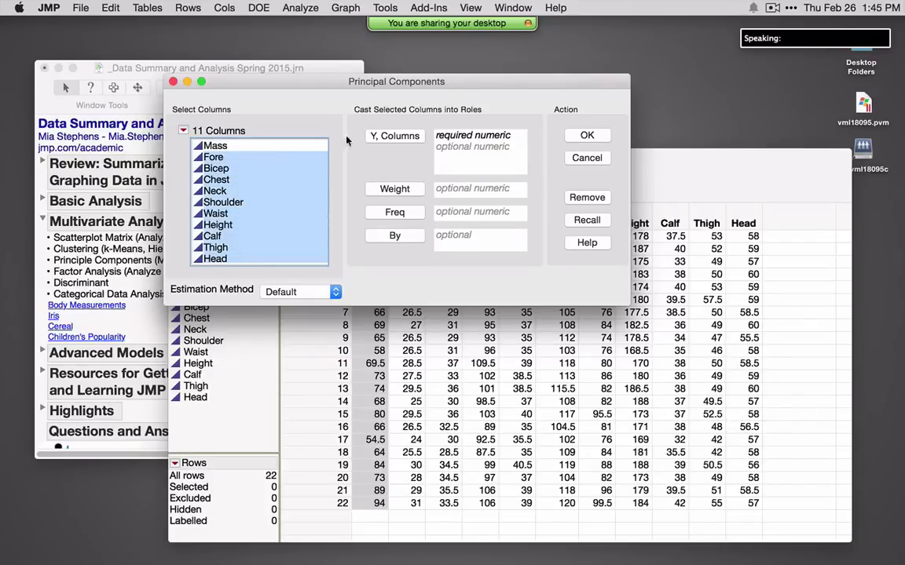
pyautogui.click(394, 136)
pyautogui.click(586, 136)
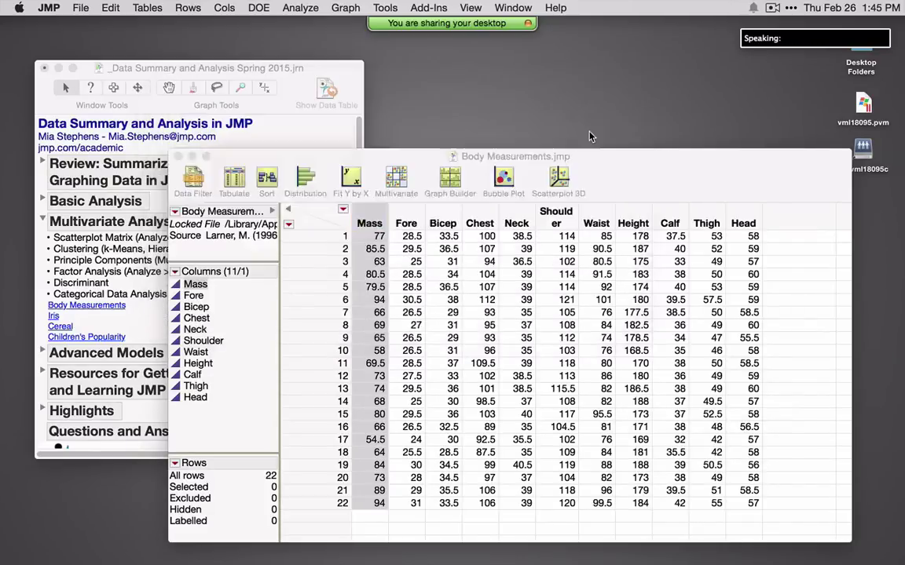
pyautogui.moveTo(584, 75); pyautogui.dragTo(583, 110)
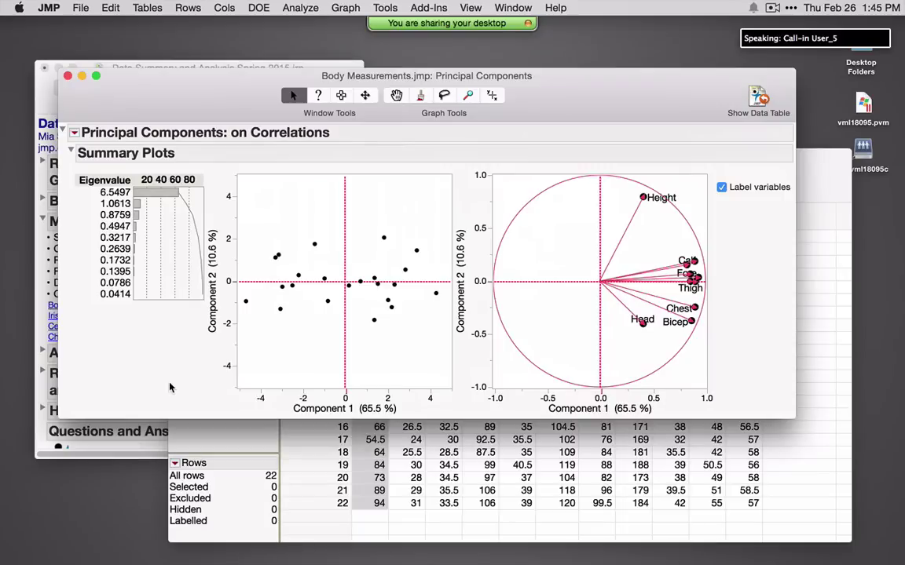
# Step: Add the Eigenvectors and Eigenvalues tables to the principal components report and examine the cumulative percentages
pyautogui.moveTo(76, 168)
pyautogui.mouseDown()
pyautogui.moveTo(66, 198)
pyautogui.moveTo(88, 273)
pyautogui.moveTo(117, 296)
pyautogui.mouseUp()
pyautogui.click(74, 133)
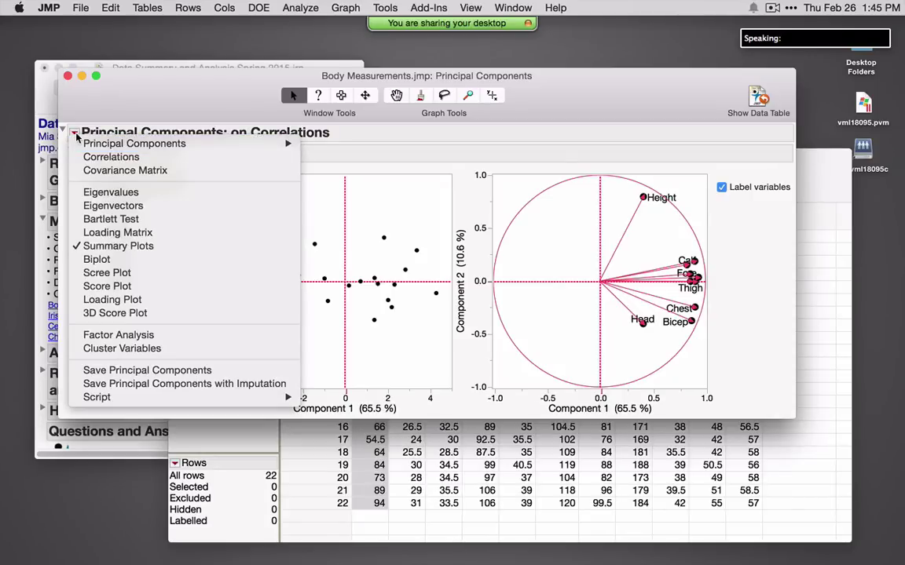
pyautogui.click(145, 206)
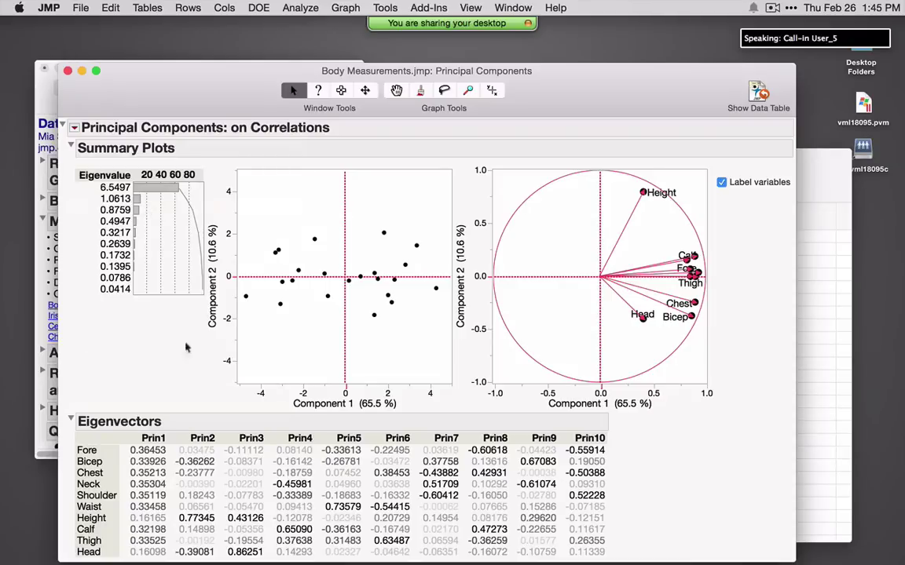
pyautogui.click(73, 127)
pyautogui.click(129, 188)
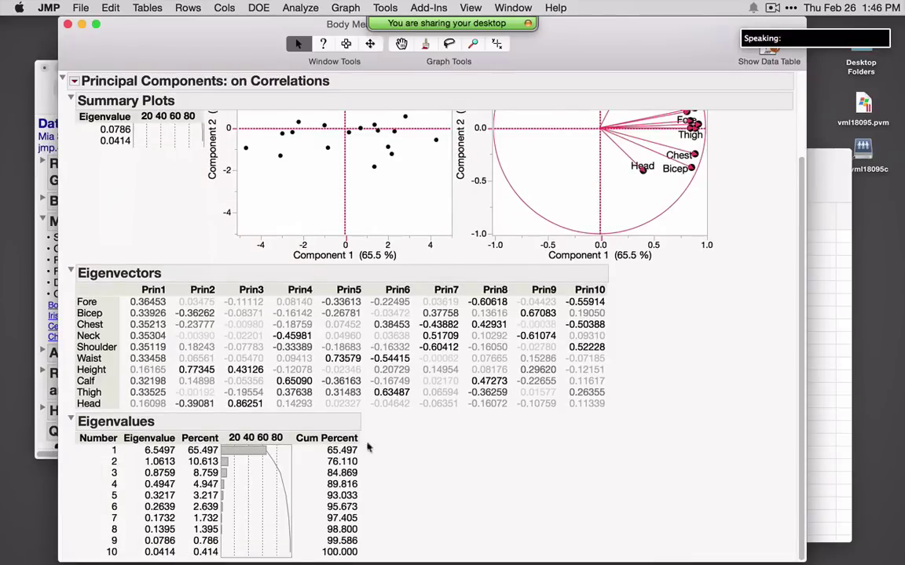
pyautogui.moveTo(369, 449)
pyautogui.mouseDown()
pyautogui.moveTo(380, 470)
pyautogui.moveTo(361, 481)
pyautogui.mouseUp()
pyautogui.scroll(5, 360, 392)
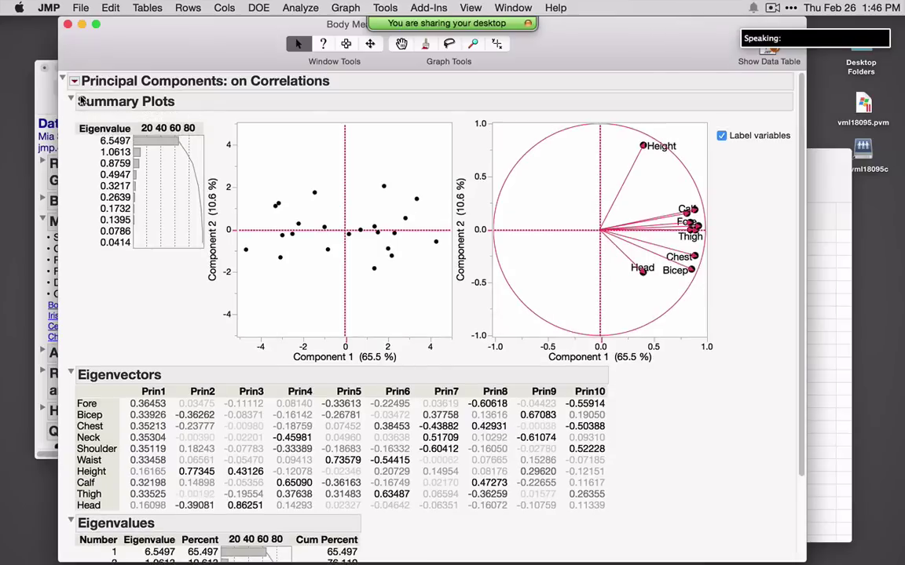
# Step: Review the remaining principal components options, such as Factor Analysis and Cluster Variables, and close the report
pyautogui.click(74, 81)
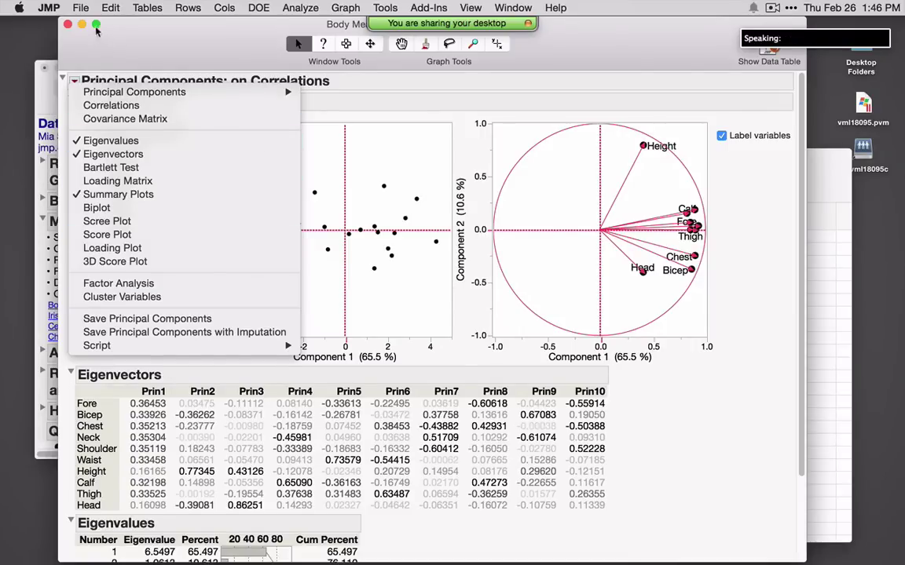
pyautogui.click(69, 26)
pyautogui.click(68, 26)
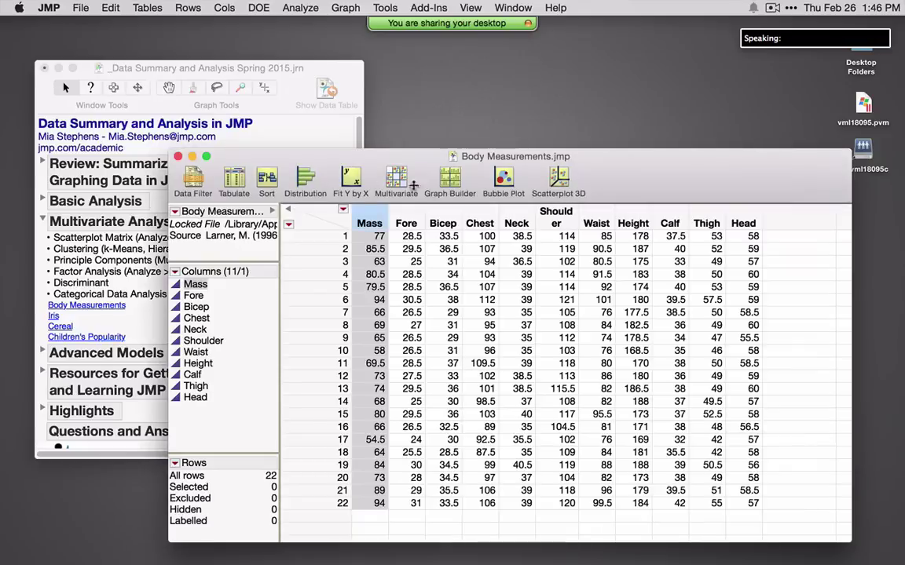
# Step: Move the Body Measurements table clear of the journal's links and open the Cereal data table
pyautogui.click(669, 222)
pyautogui.moveTo(669, 184); pyautogui.dragTo(688, 149)
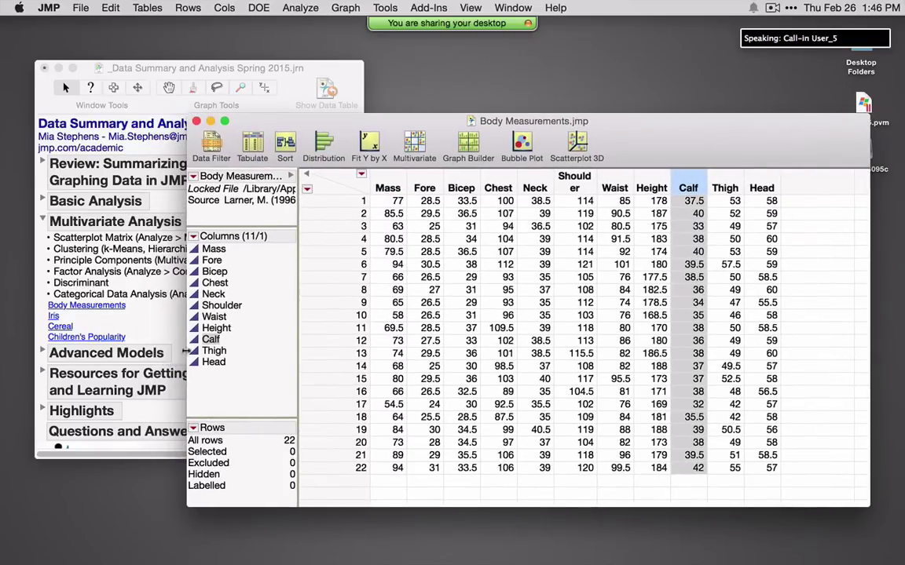
pyautogui.click(61, 330)
pyautogui.click(60, 327)
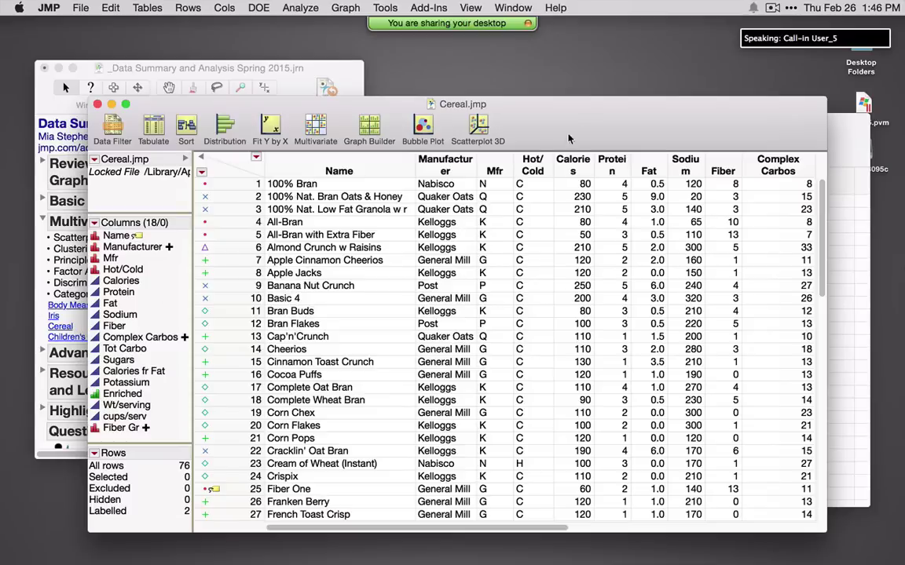
# Step: Select the columns from Hot/Cold to Fiber Gr in the Cereal table and open the Cluster analysis setup
pyautogui.moveTo(590, 114); pyautogui.dragTo(577, 81)
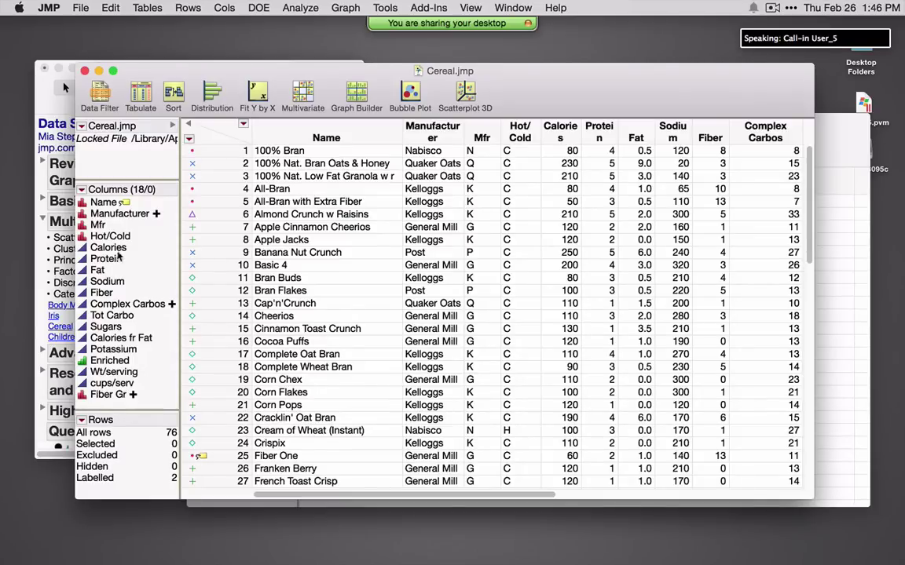
pyautogui.moveTo(110, 235); pyautogui.dragTo(124, 401)
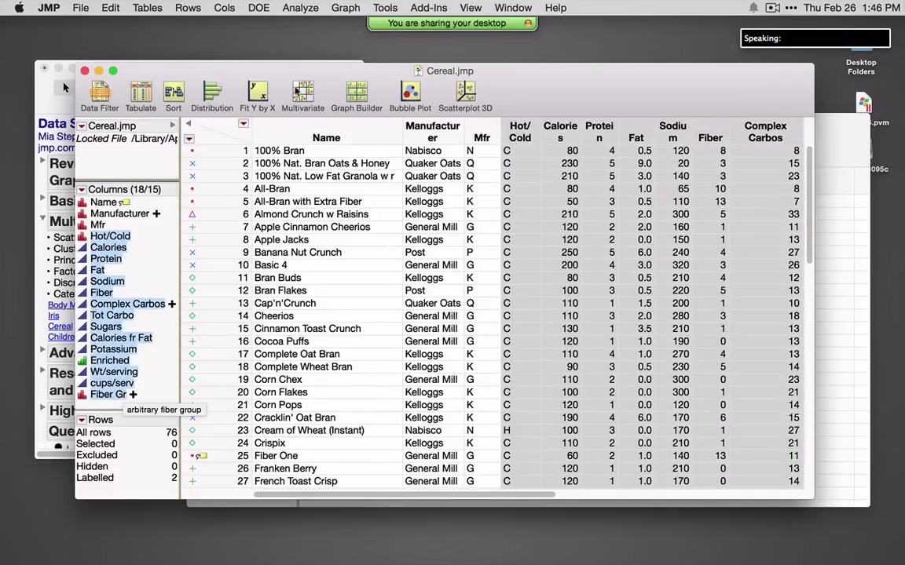
pyautogui.click(300, 8)
pyautogui.moveTo(352, 133)
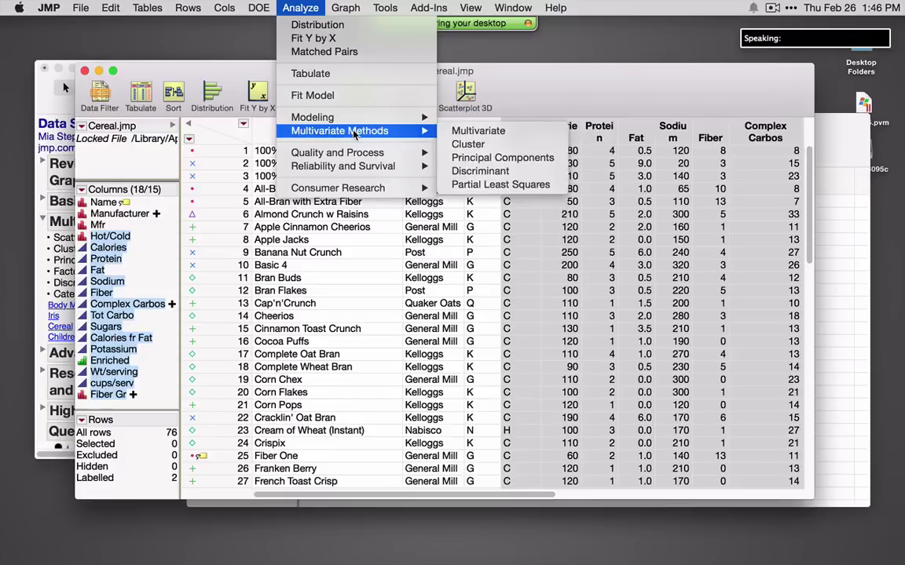
pyautogui.click(469, 145)
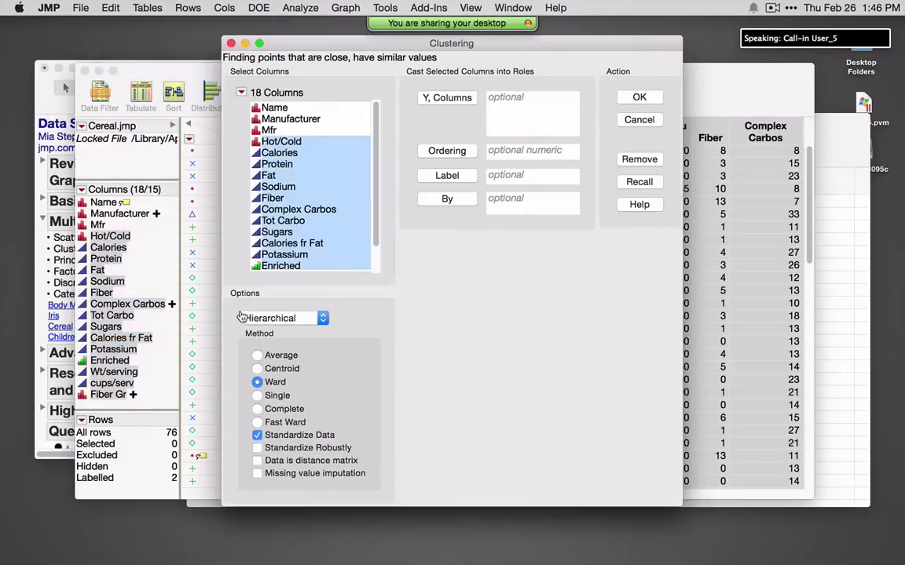
# Step: Review the choice between Hierarchical and KMeans clustering and the available hierarchical methods, keeping Hierarchical
pyautogui.moveTo(234, 323)
pyautogui.mouseDown()
pyautogui.moveTo(298, 336)
pyautogui.moveTo(343, 322)
pyautogui.mouseUp()
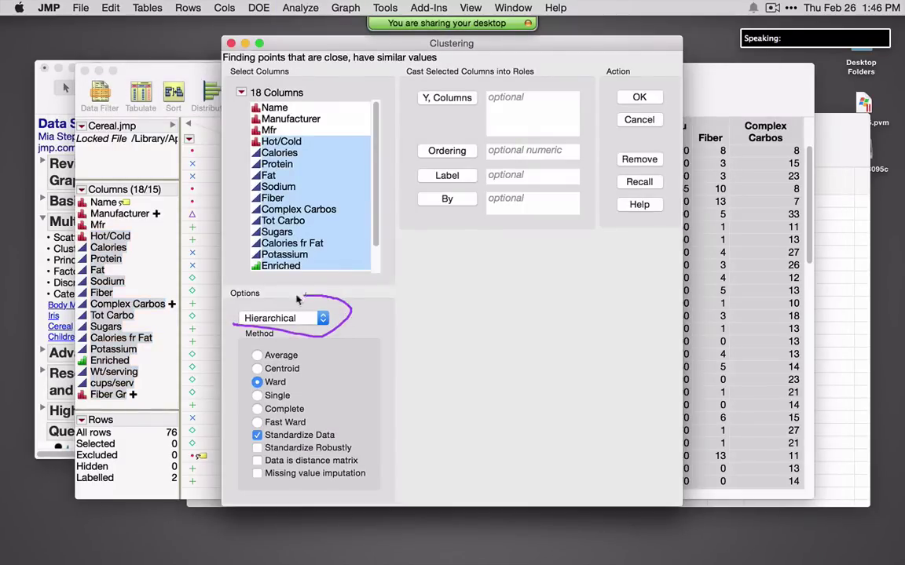
pyautogui.click(286, 320)
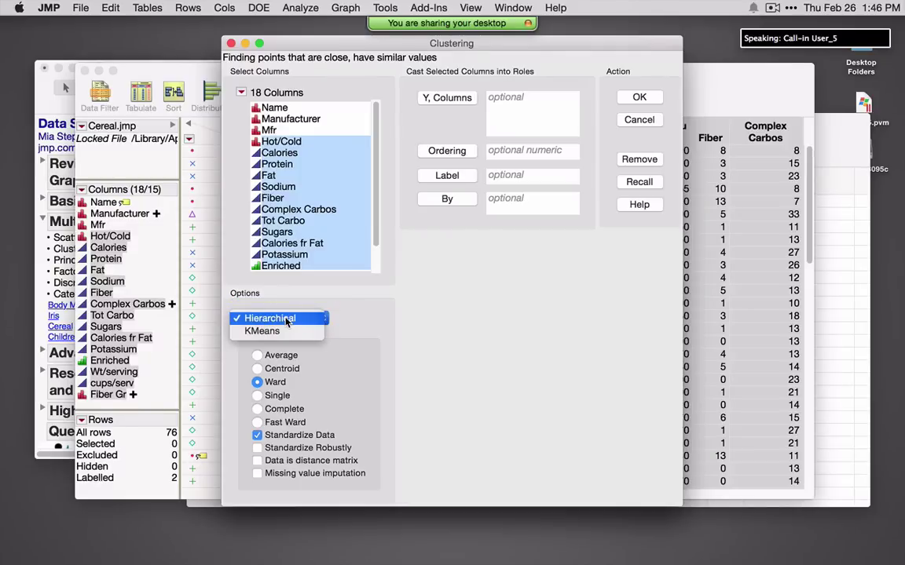
pyautogui.click(287, 319)
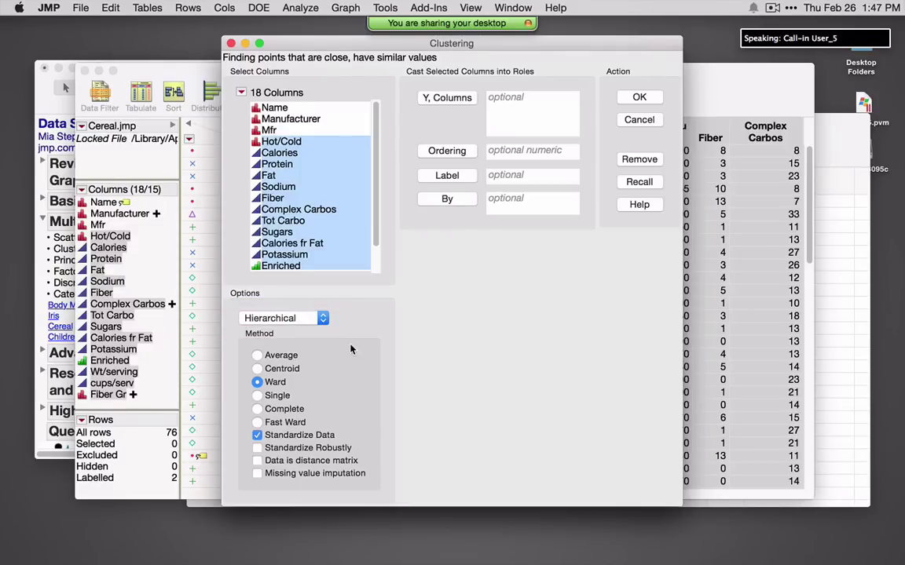
pyautogui.moveTo(352, 346)
pyautogui.mouseDown()
pyautogui.moveTo(390, 427)
pyautogui.moveTo(365, 499)
pyautogui.mouseUp()
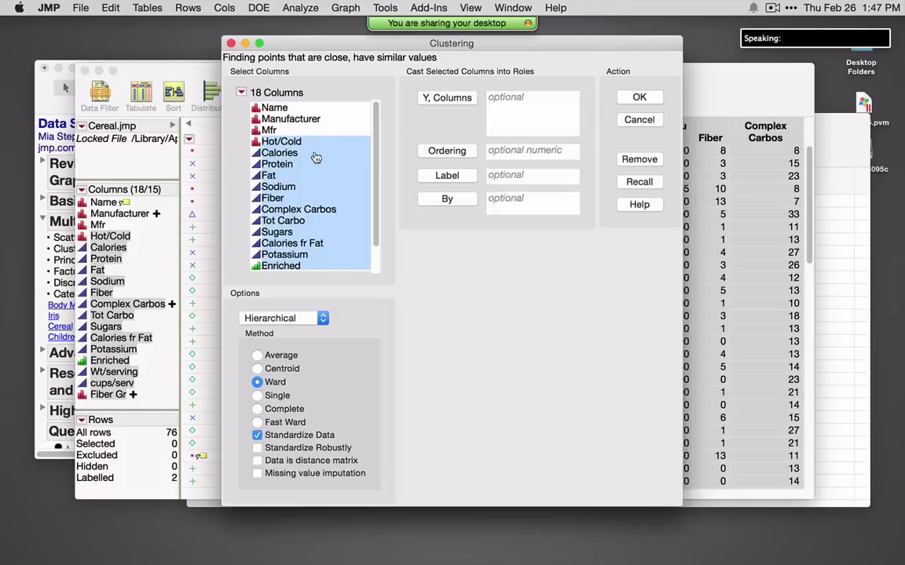
# Step: Run hierarchical clustering with the columns from Hot/Cold to Fiber Gr as Y and Name as the label
pyautogui.click(432, 96)
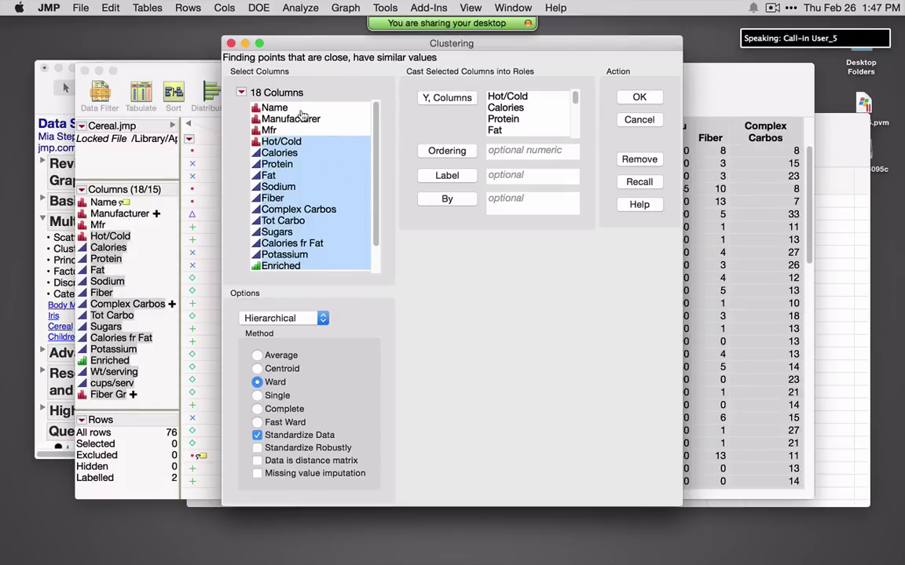
pyautogui.click(273, 108)
pyautogui.click(446, 175)
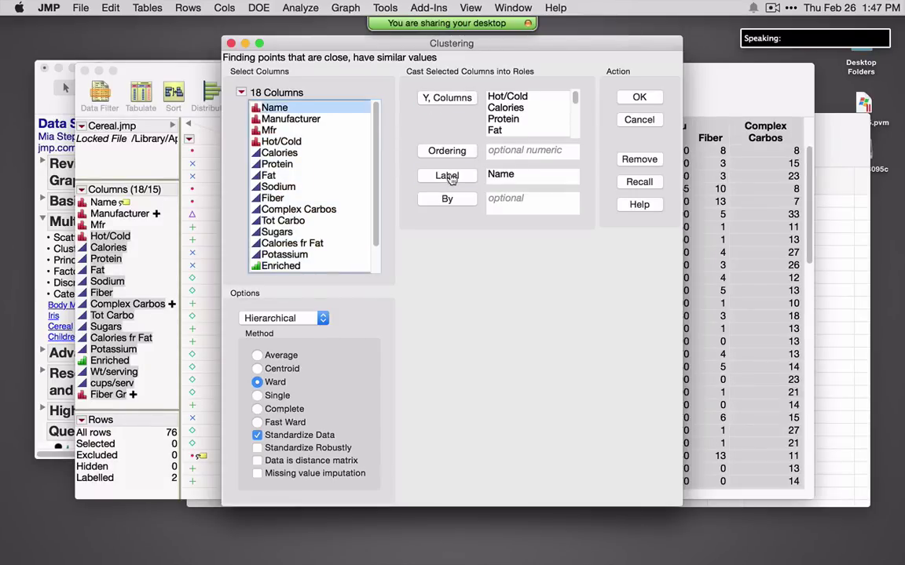
pyautogui.click(643, 96)
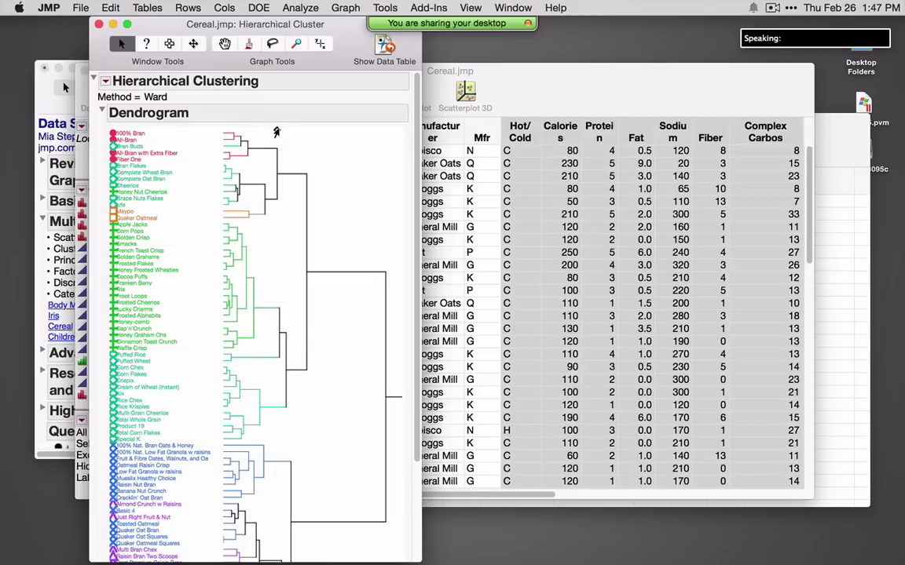
# Step: Reduce the dendrogram to three clusters, color the clusters and review the other hierarchical clustering options
pyautogui.moveTo(276, 132); pyautogui.dragTo(308, 131)
pyautogui.click(105, 81)
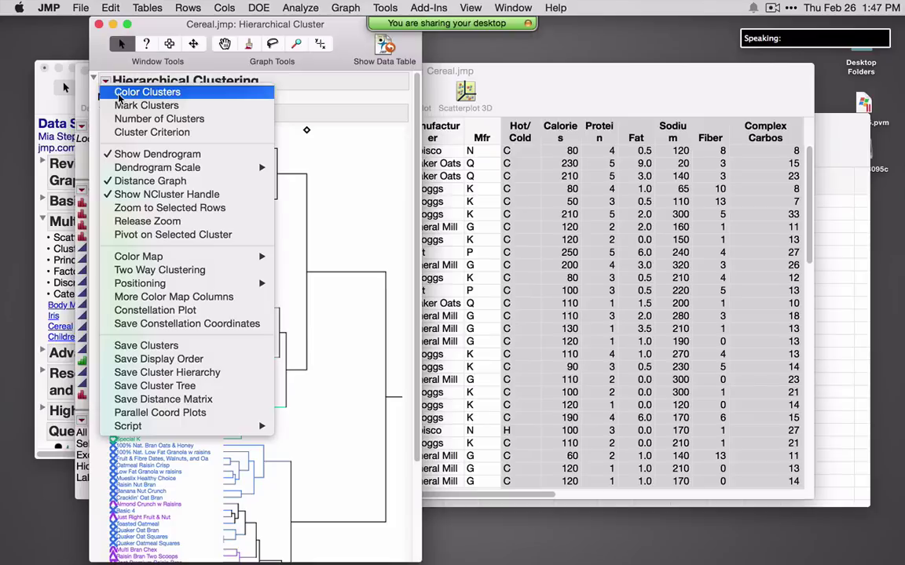
pyautogui.click(147, 92)
pyautogui.click(105, 80)
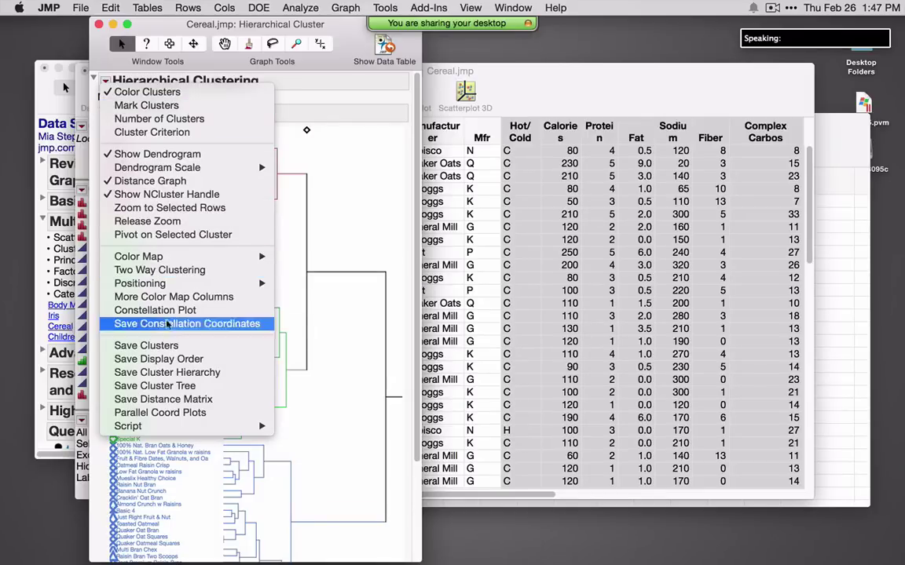
pyautogui.click(347, 200)
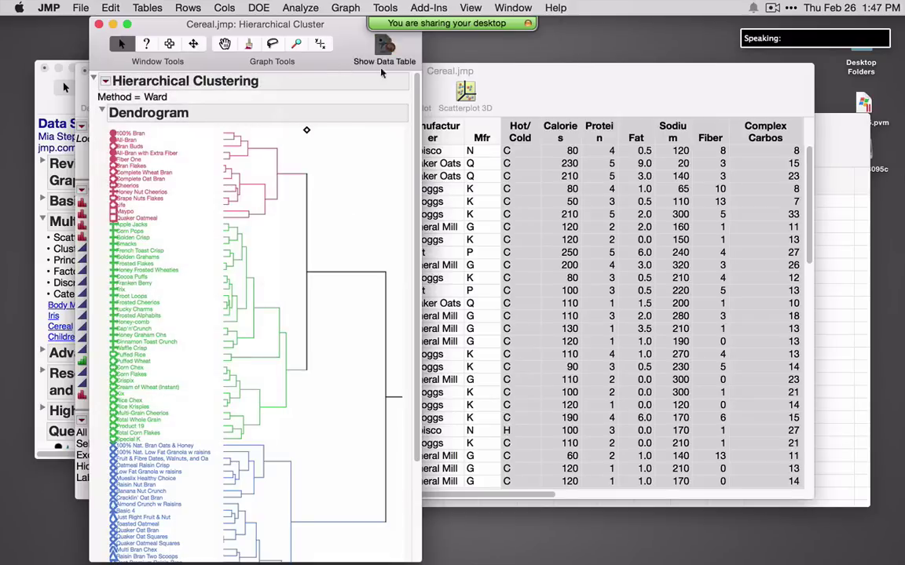
# Step: Close the hierarchical clustering report and the Cereal table without saving the changes
pyautogui.click(98, 24)
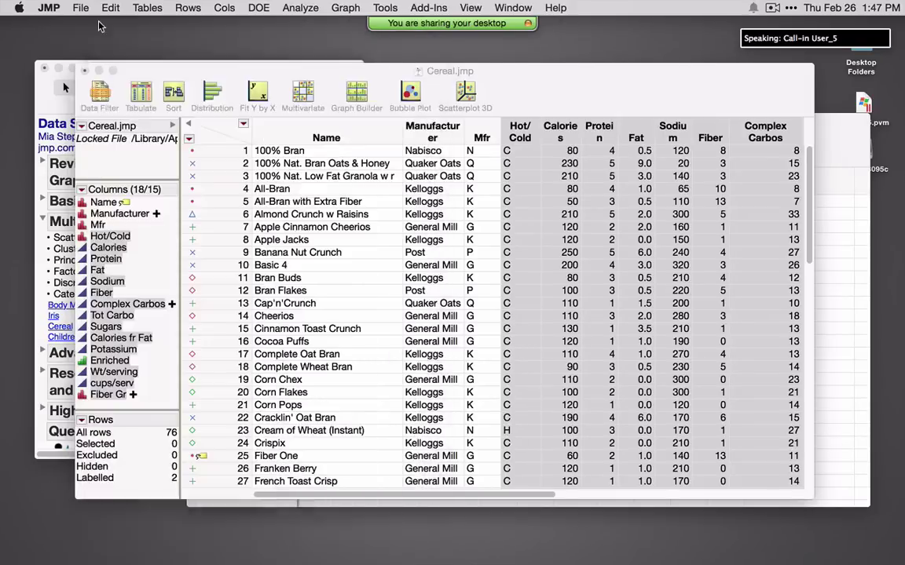
pyautogui.click(85, 70)
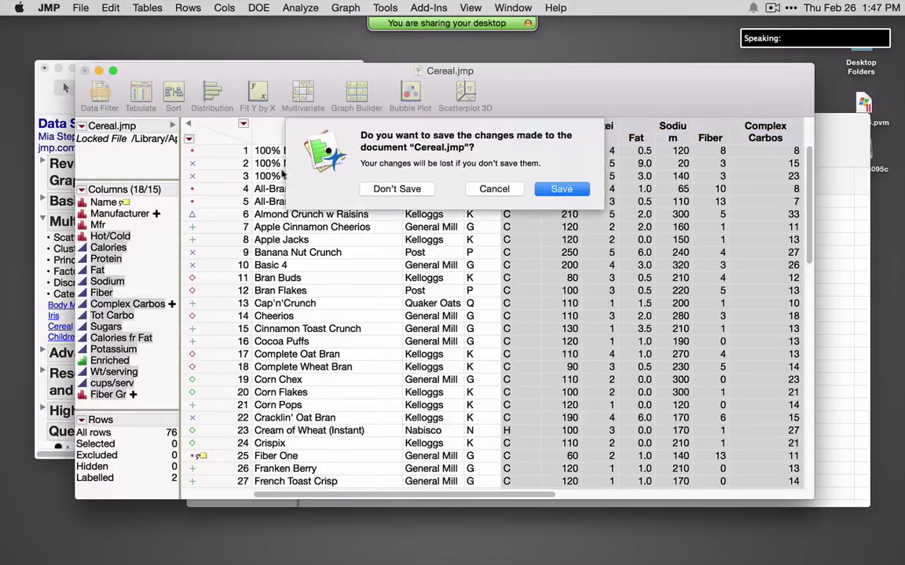
pyautogui.click(397, 189)
# Step: Review the available multivariate methods, collapse the journal's Multivariate Analysis section and expand Advanced Models
pyautogui.click(300, 7)
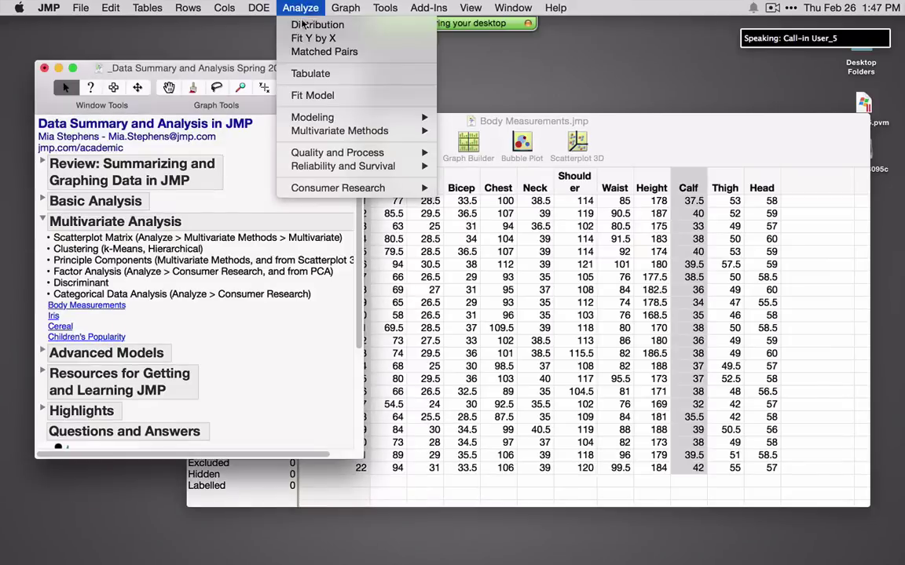
pyautogui.moveTo(367, 133)
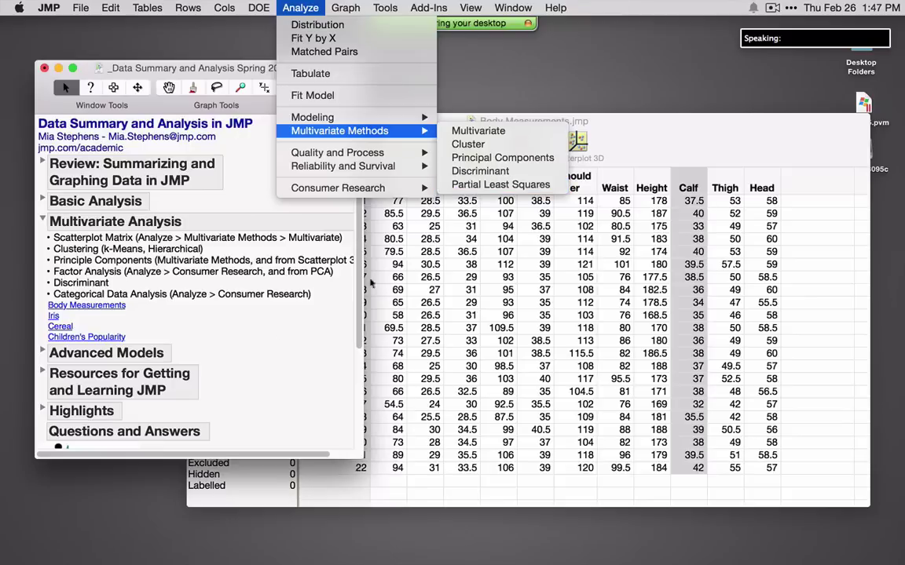
pyautogui.click(252, 344)
pyautogui.click(43, 222)
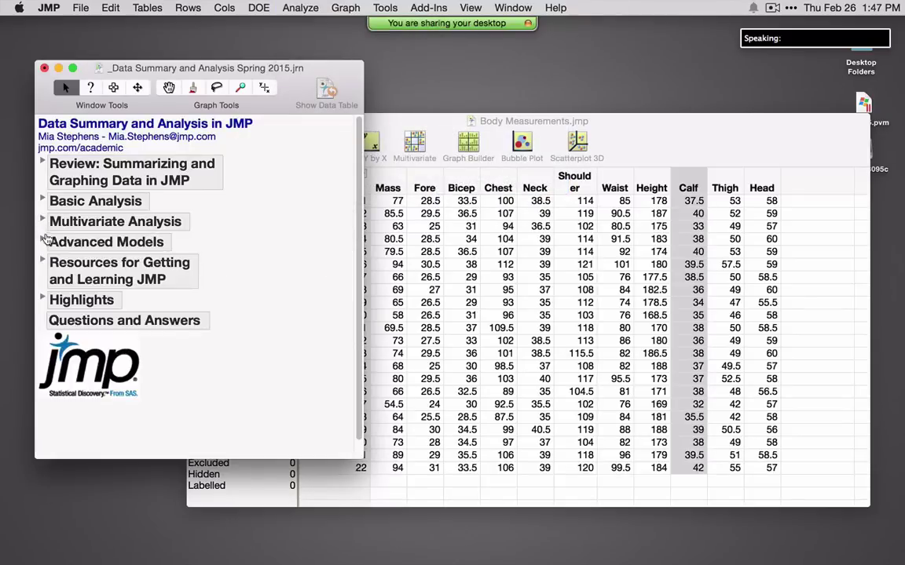
pyautogui.click(44, 242)
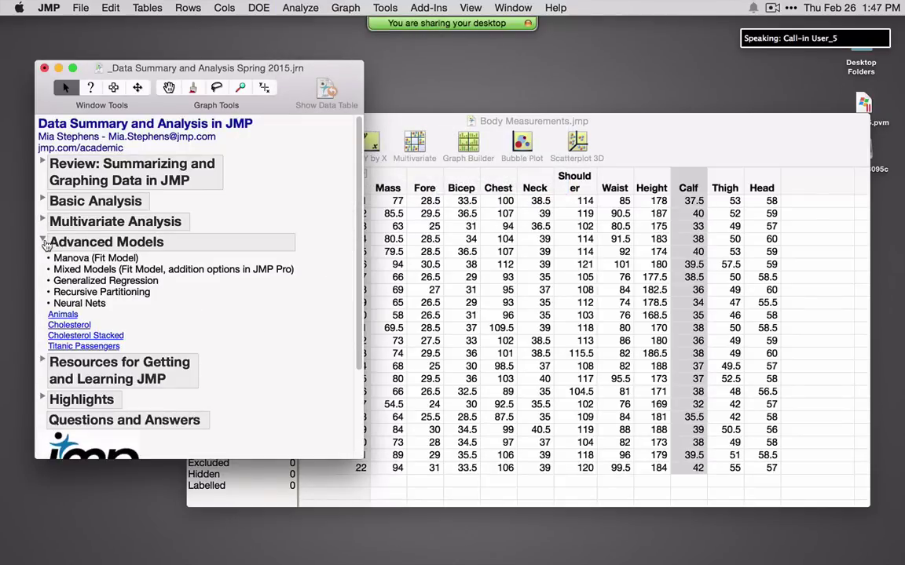
# Step: Review the available modeling platforms and close the Body Measurements table, leaving the journal open
pyautogui.click(299, 8)
pyautogui.moveTo(343, 120)
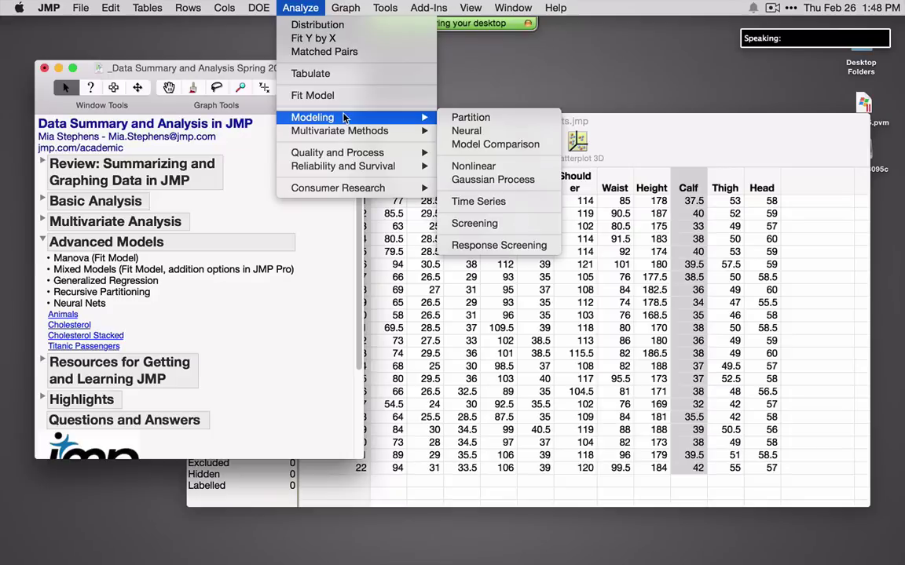
pyautogui.click(493, 136)
pyautogui.click(197, 121)
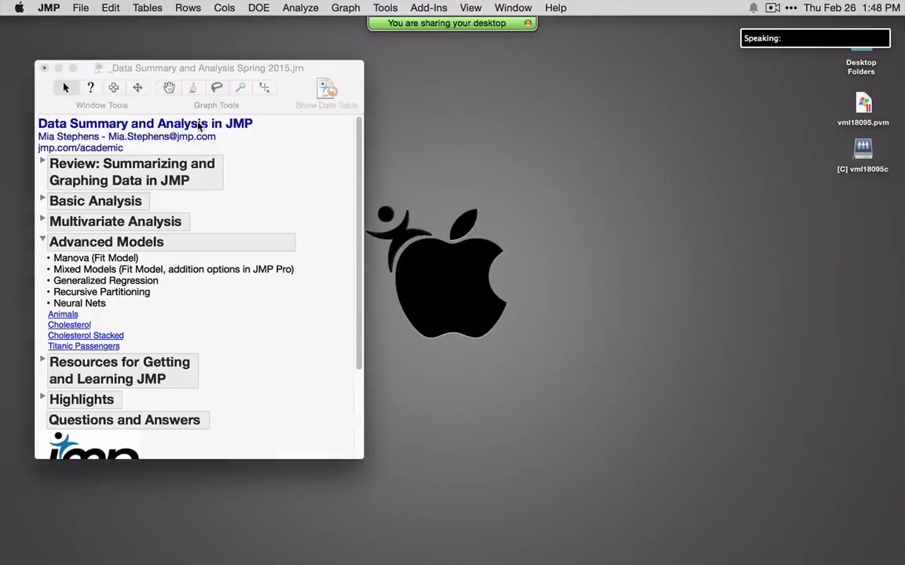
# Step: Open the Animals table from the journal, move it clear of the links and widen its columns to show full names
pyautogui.click(63, 316)
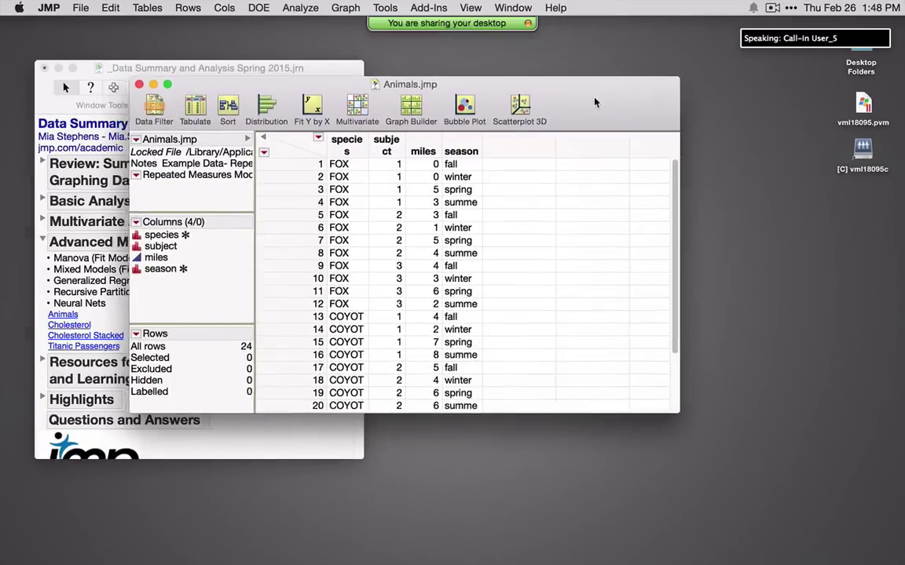
pyautogui.moveTo(590, 101); pyautogui.dragTo(706, 121)
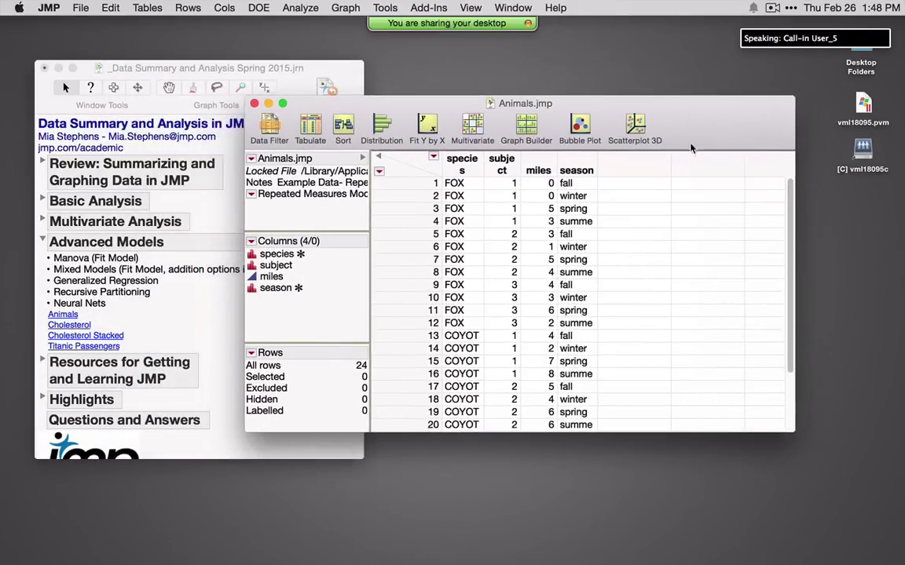
pyautogui.click(538, 162)
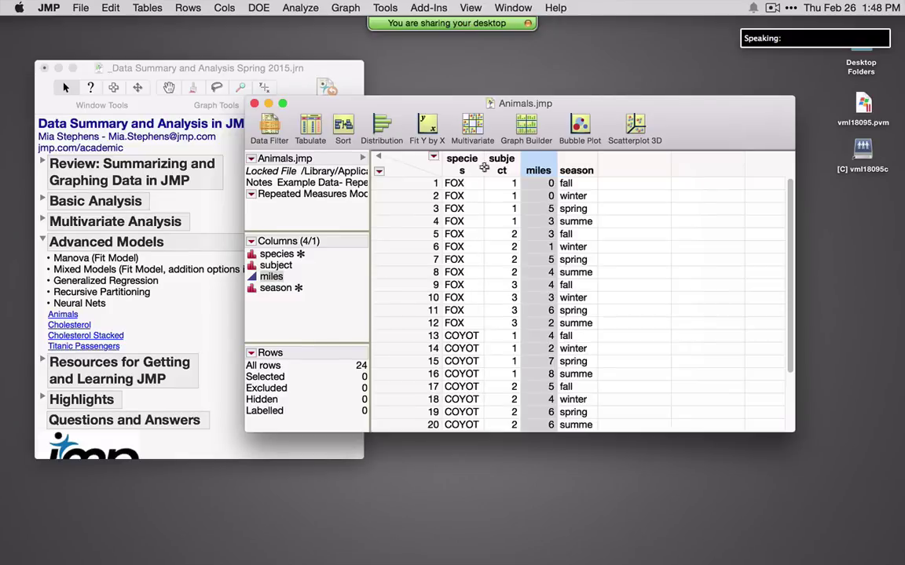
pyautogui.moveTo(482, 165); pyautogui.dragTo(623, 161)
pyautogui.moveTo(687, 177); pyautogui.dragTo(687, 176)
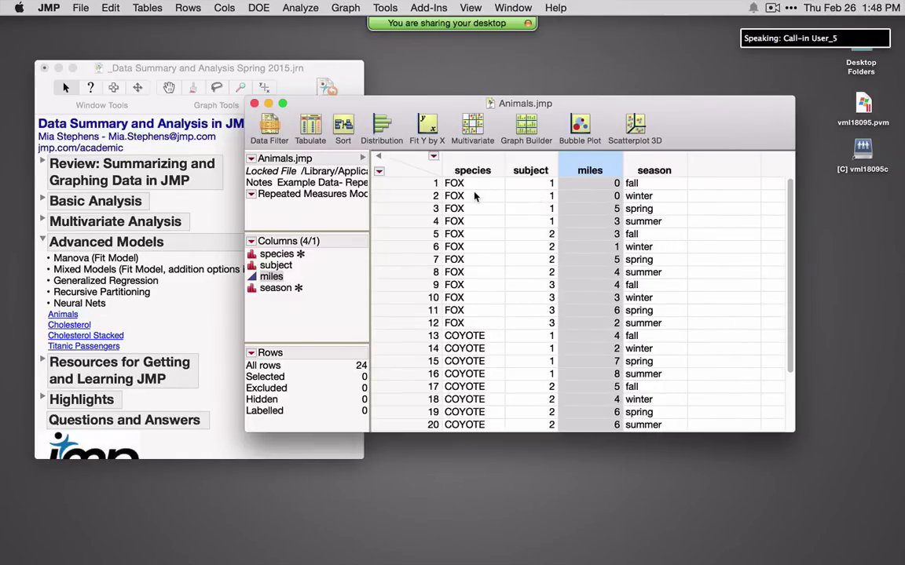
# Step: Run the Animals table's saved repeated measures script and reposition the Fit Model dialog over the report
pyautogui.click(250, 195)
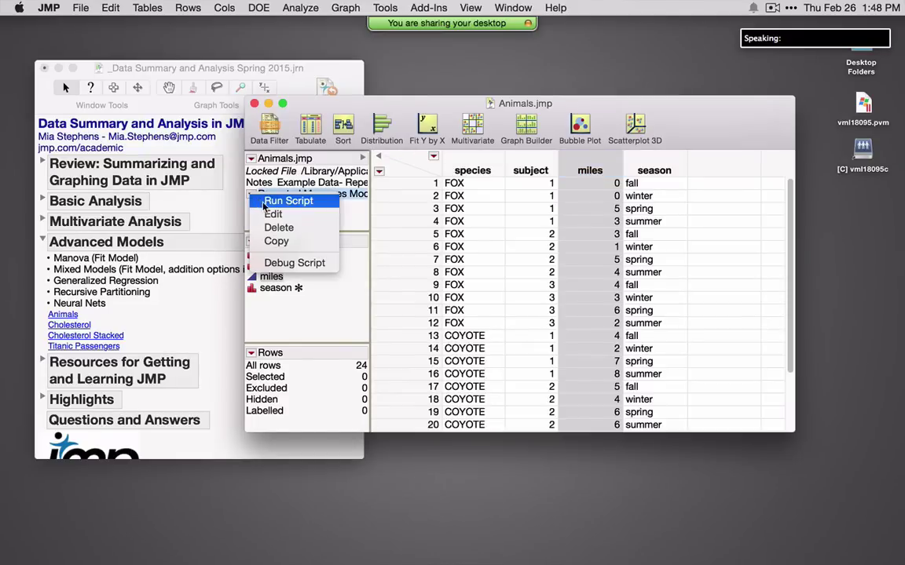
pyautogui.click(255, 186)
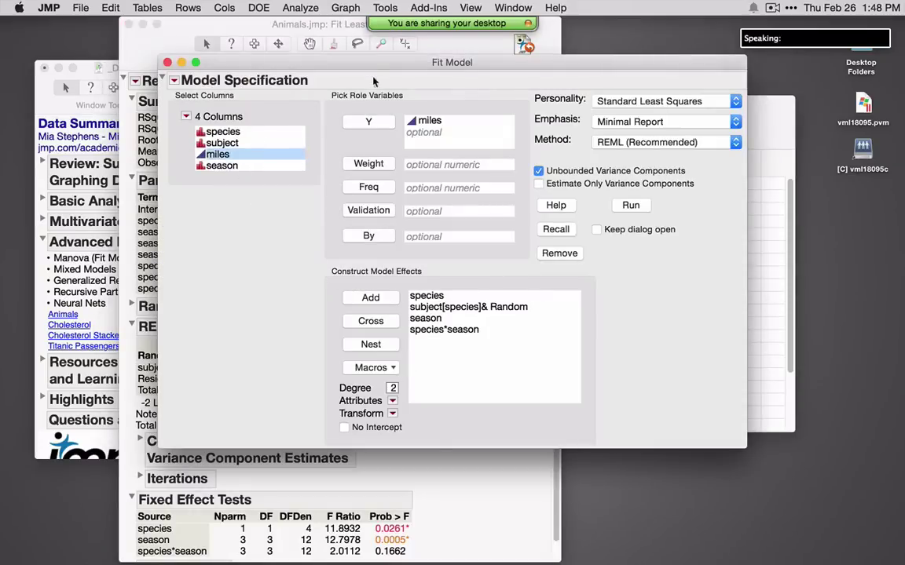
pyautogui.moveTo(337, 69)
pyautogui.mouseDown()
pyautogui.moveTo(417, 117)
pyautogui.moveTo(428, 110)
pyautogui.mouseUp()
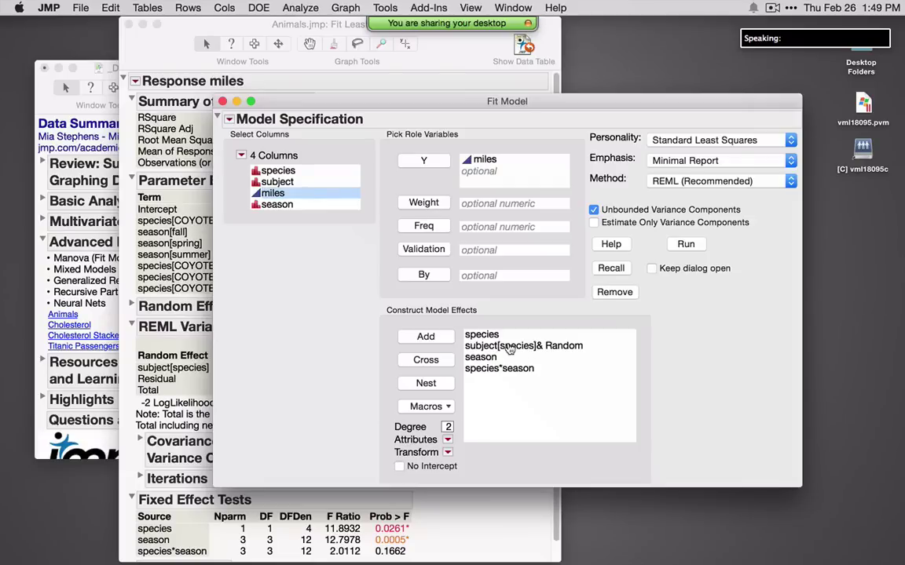
# Step: Remove the random subject[species] effect from the model and add subject as a plain effect
pyautogui.click(534, 346)
pyautogui.press('Delete')
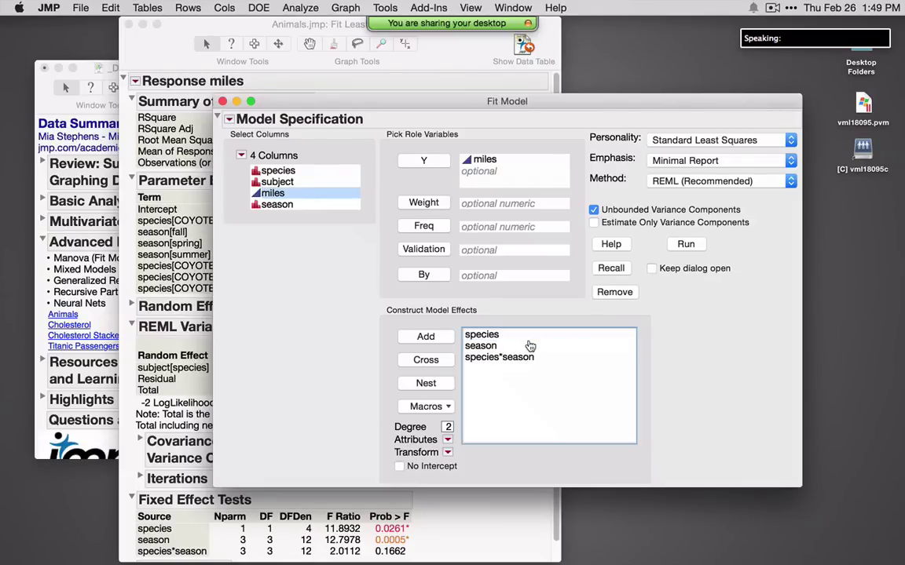
pyautogui.click(281, 181)
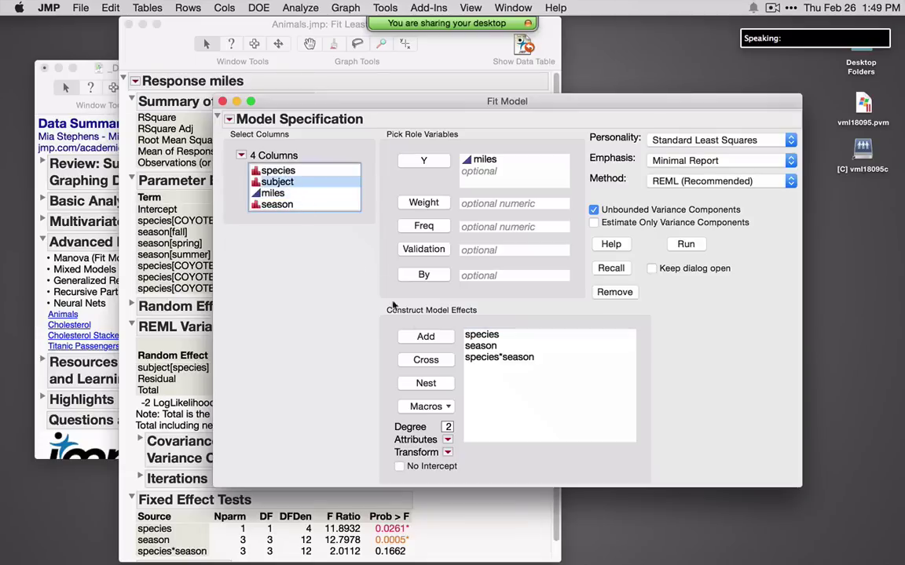
pyautogui.click(425, 336)
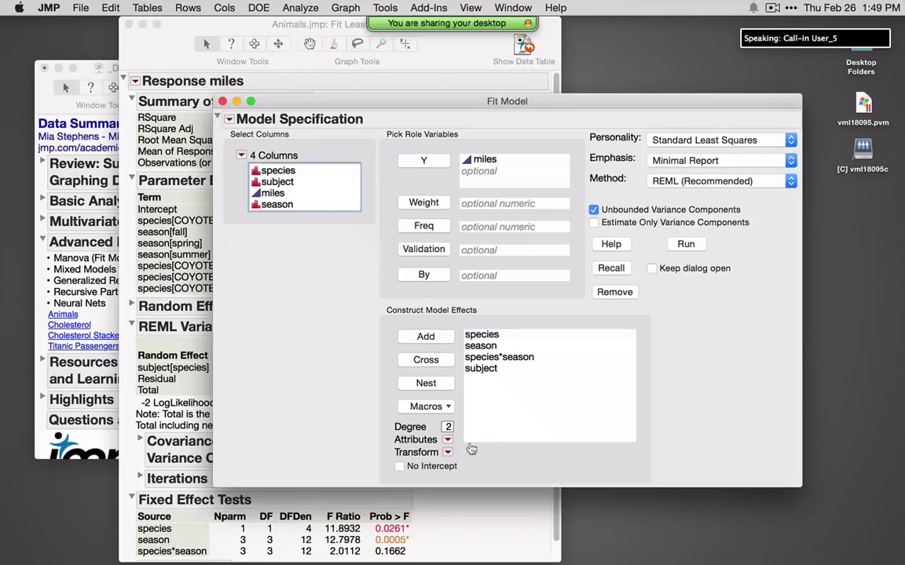
# Step: Nest the subject effect within species and set subject[species] as a random effect
pyautogui.click(480, 368)
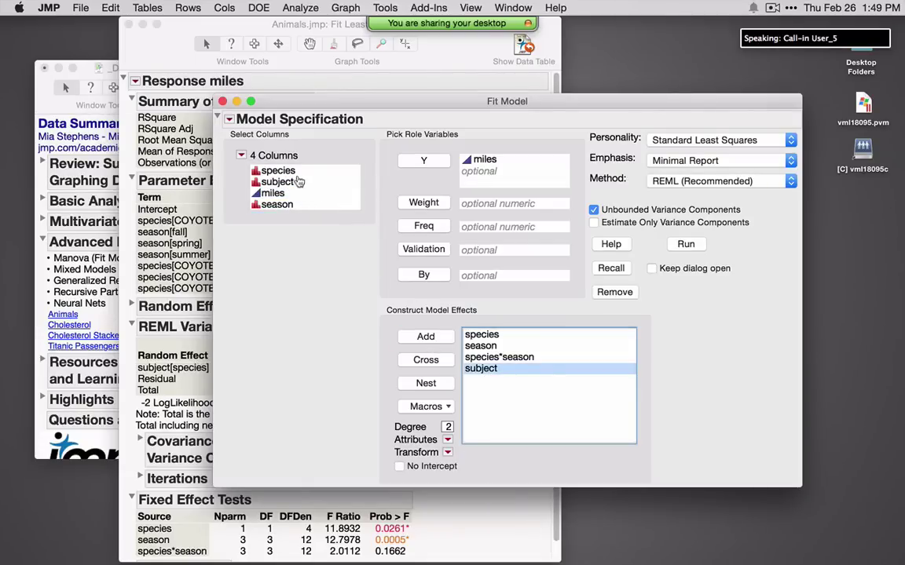
pyautogui.click(268, 168)
pyautogui.click(423, 384)
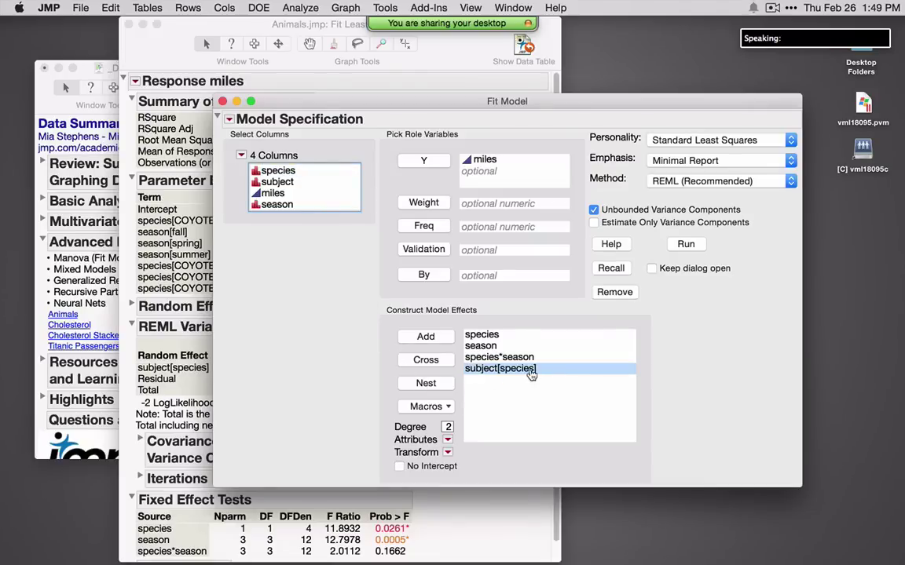
pyautogui.click(447, 441)
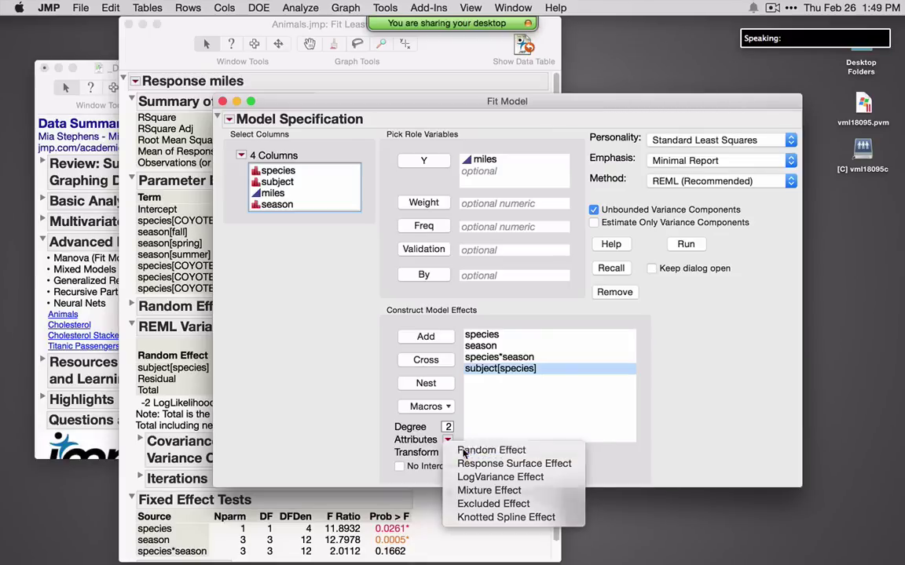
pyautogui.click(464, 450)
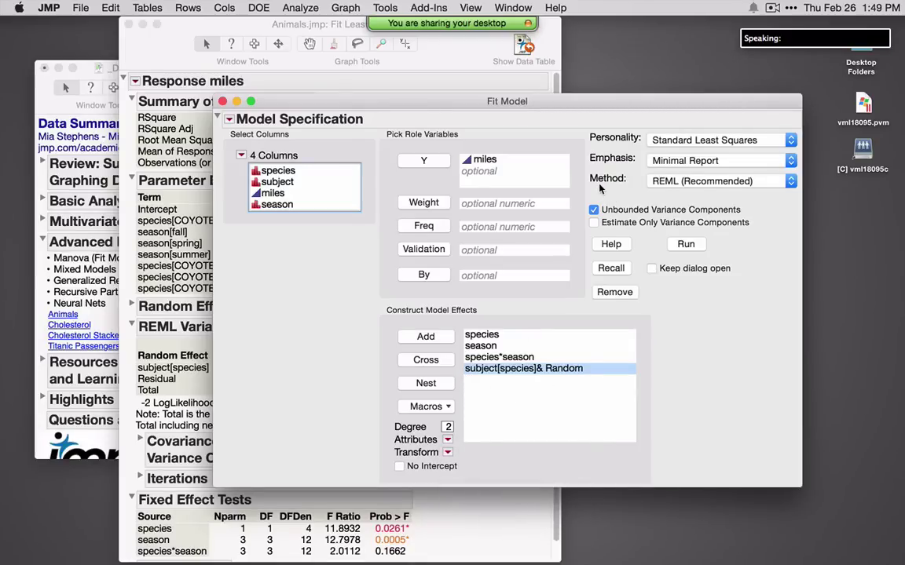
# Step: Run the Animals model with the REML method, examine its variance component estimates and close the fit reports
pyautogui.moveTo(594, 187)
pyautogui.mouseDown()
pyautogui.moveTo(723, 186)
pyautogui.moveTo(721, 167)
pyautogui.moveTo(528, 158)
pyautogui.moveTo(524, 175)
pyautogui.mouseUp()
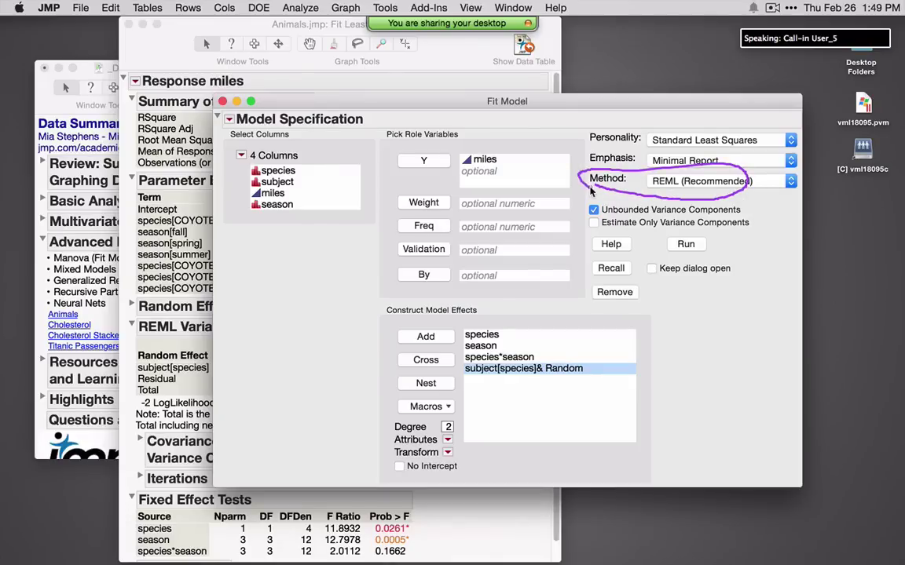
pyautogui.click(685, 244)
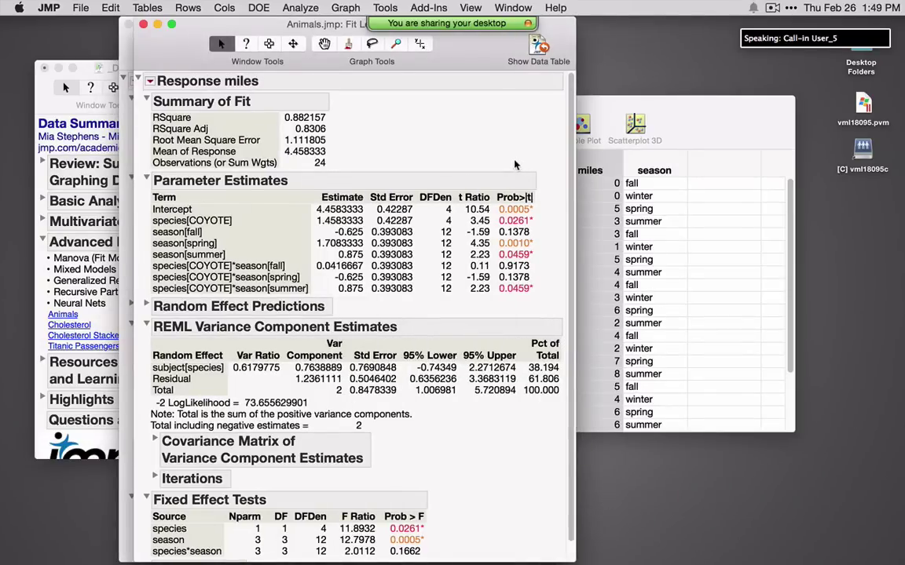
pyautogui.moveTo(514, 165)
pyautogui.mouseDown()
pyautogui.moveTo(546, 184)
pyautogui.moveTo(555, 223)
pyautogui.moveTo(553, 270)
pyautogui.moveTo(534, 291)
pyautogui.moveTo(562, 375)
pyautogui.mouseUp()
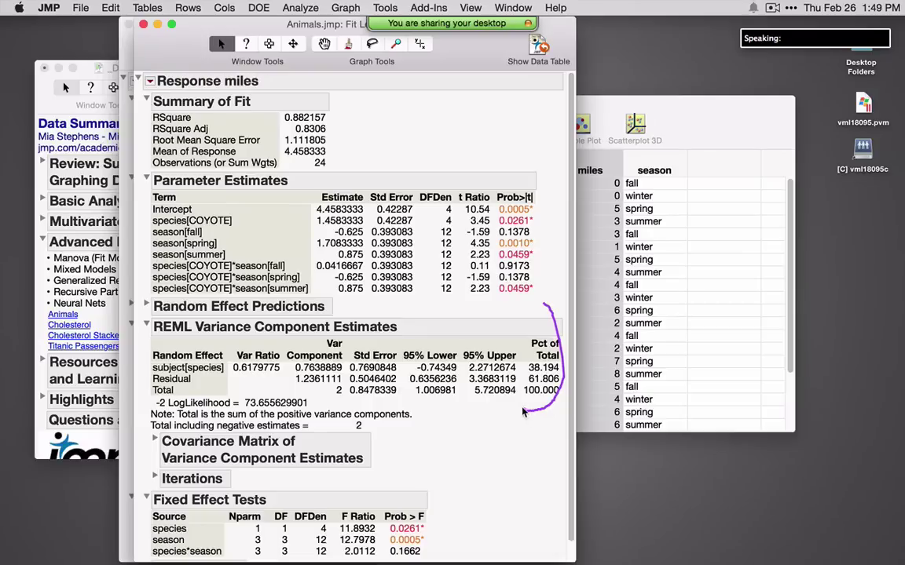
pyautogui.moveTo(146, 378); pyautogui.dragTo(226, 383)
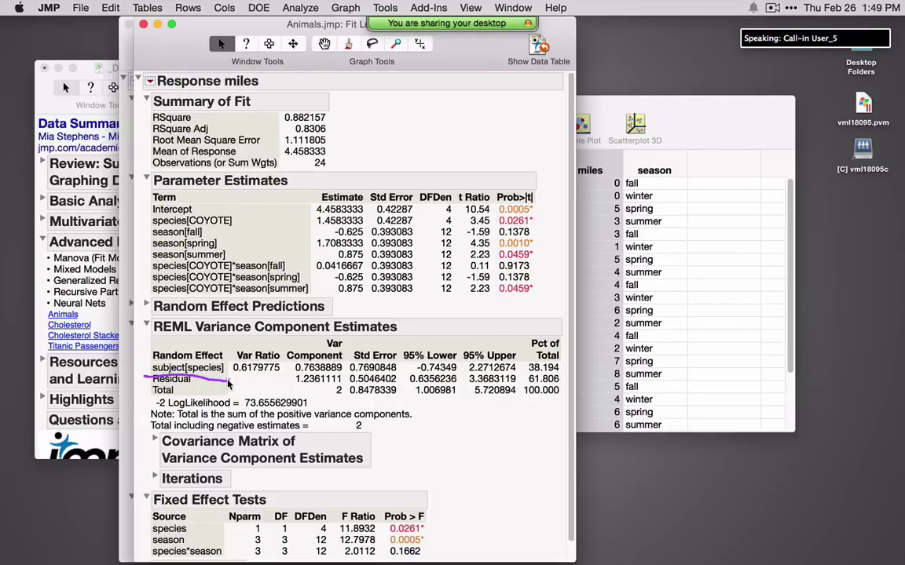
pyautogui.scroll(-2, 463, 424)
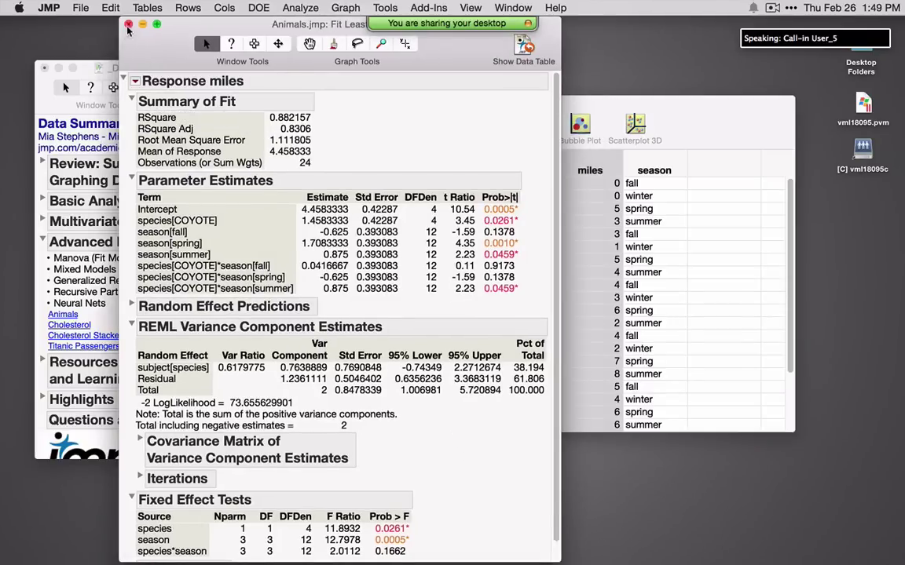
pyautogui.click(143, 27)
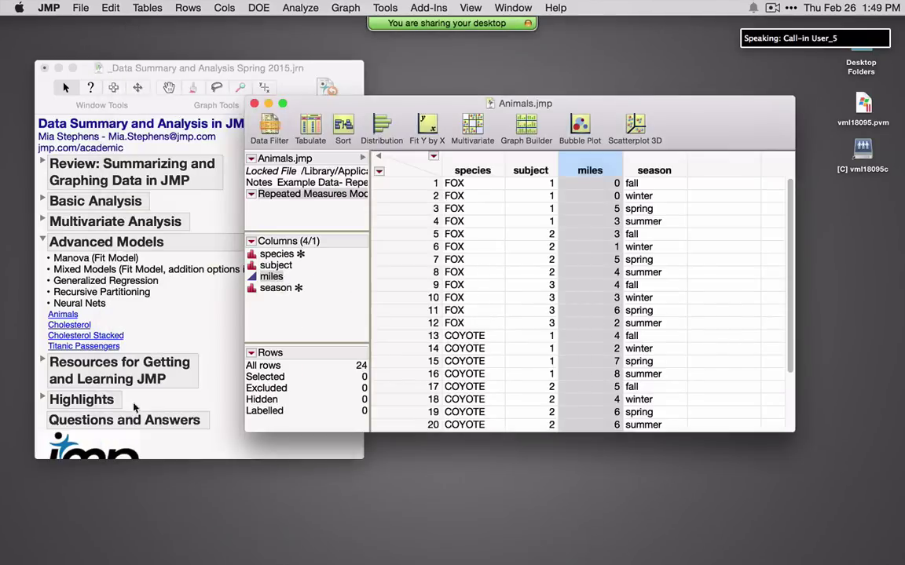
# Step: Open the Cholesterol table from the journal, reposition it and select the six columns April AM through June PM
pyautogui.click(71, 325)
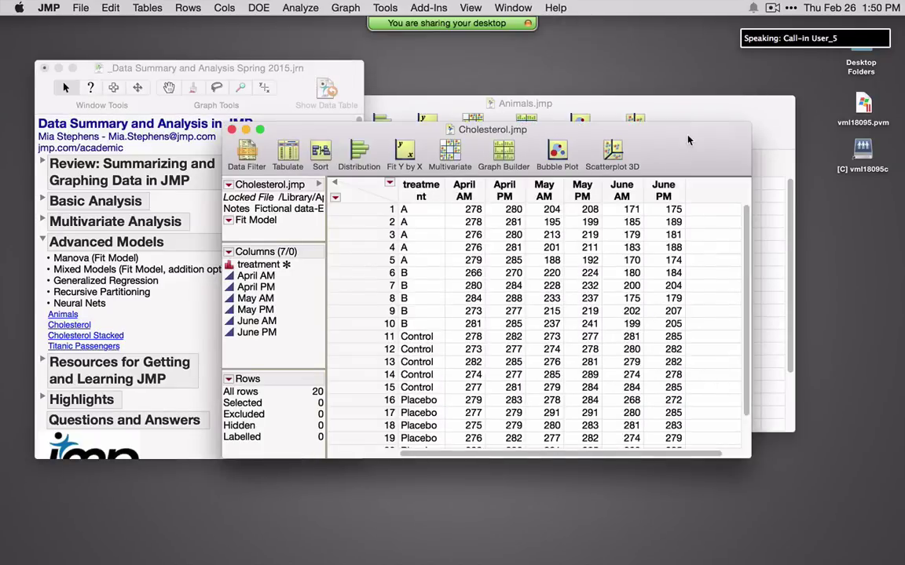
pyautogui.moveTo(620, 129); pyautogui.dragTo(549, 120)
pyautogui.moveTo(396, 179); pyautogui.dragTo(594, 189)
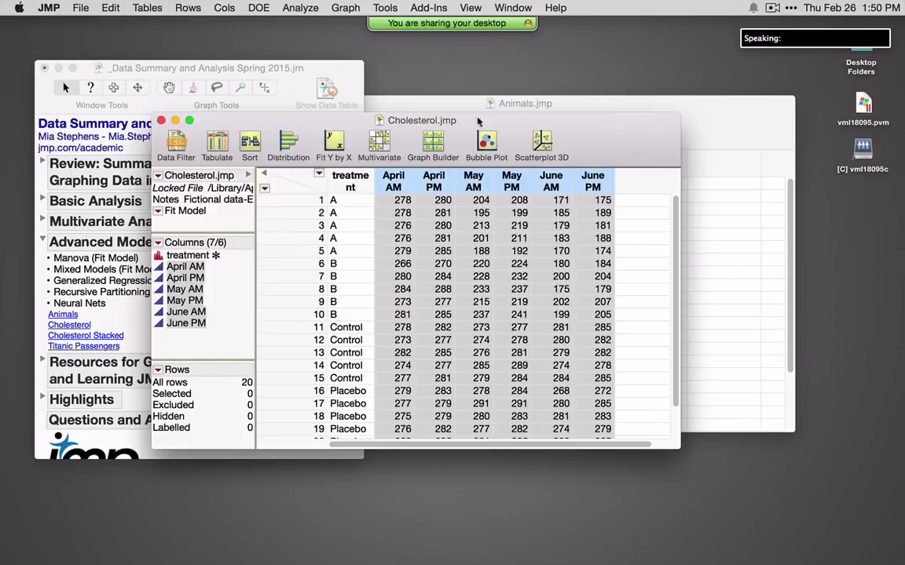
# Step: Set up a Fit Model with the six April AM to June PM columns as Y and treatment as the model effect
pyautogui.click(287, 9)
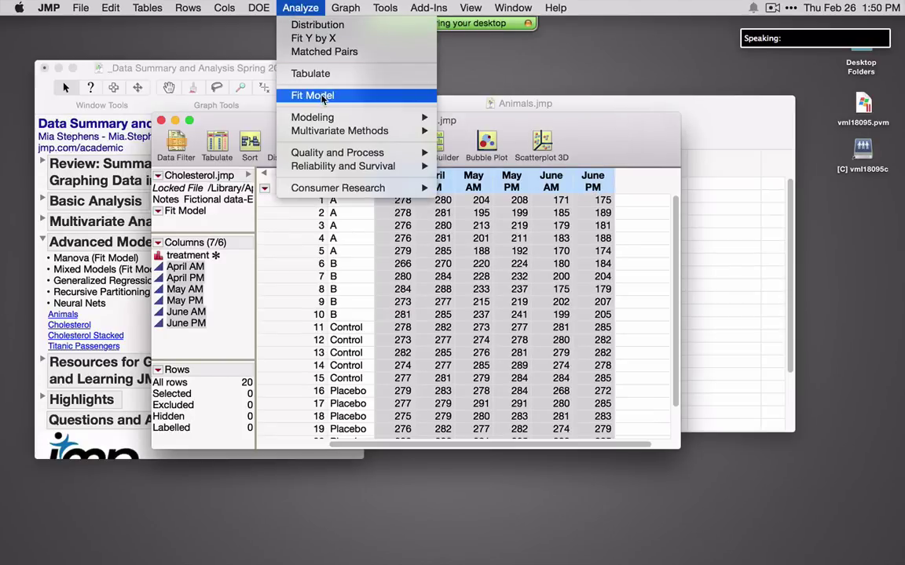
pyautogui.click(375, 96)
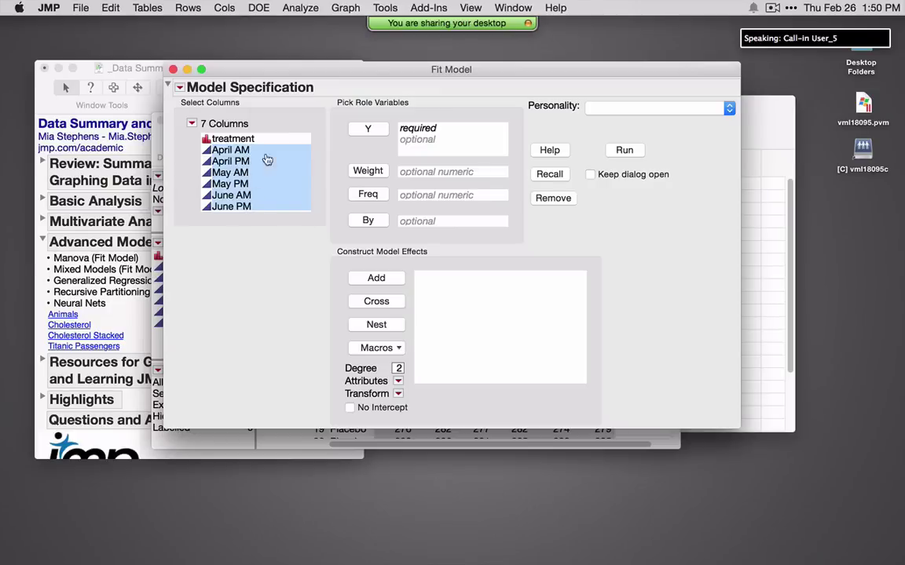
pyautogui.moveTo(307, 70); pyautogui.dragTo(317, 158)
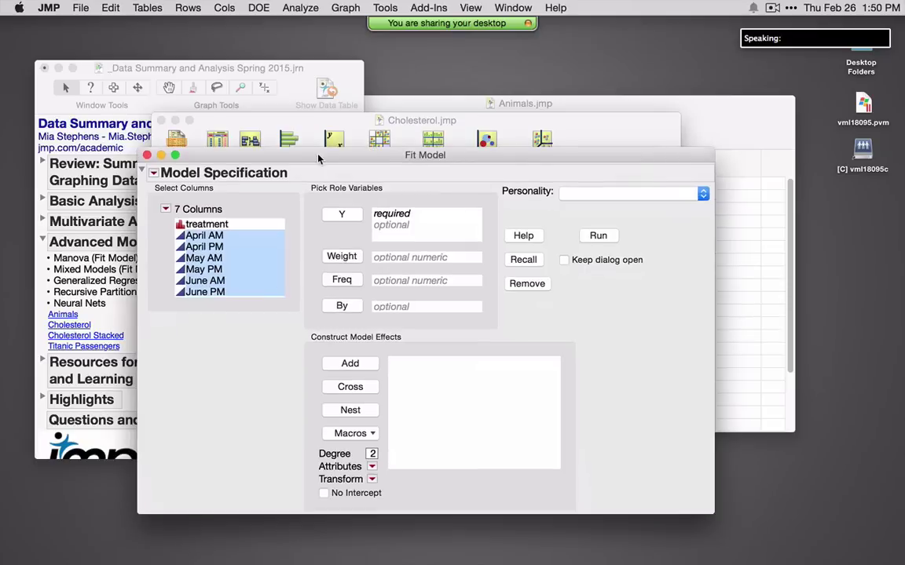
pyautogui.click(343, 217)
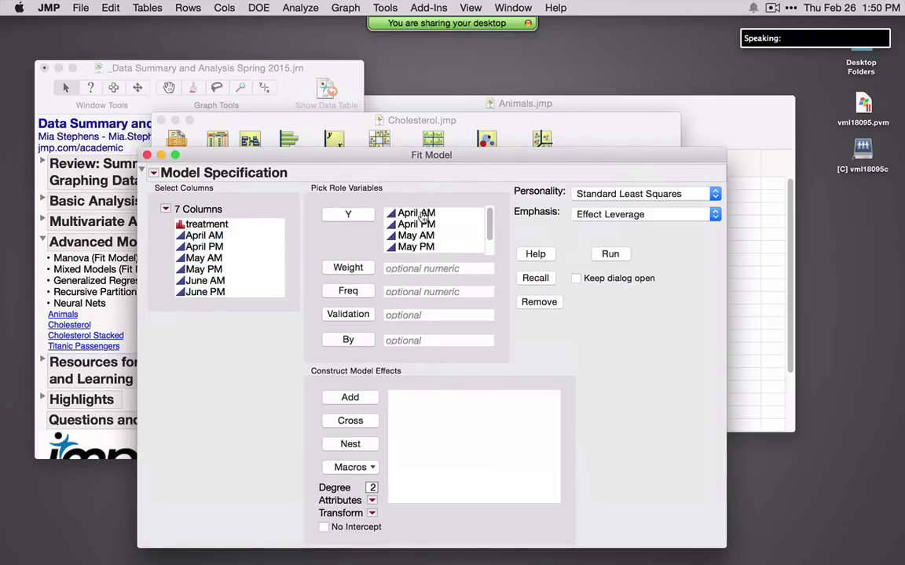
pyautogui.click(207, 224)
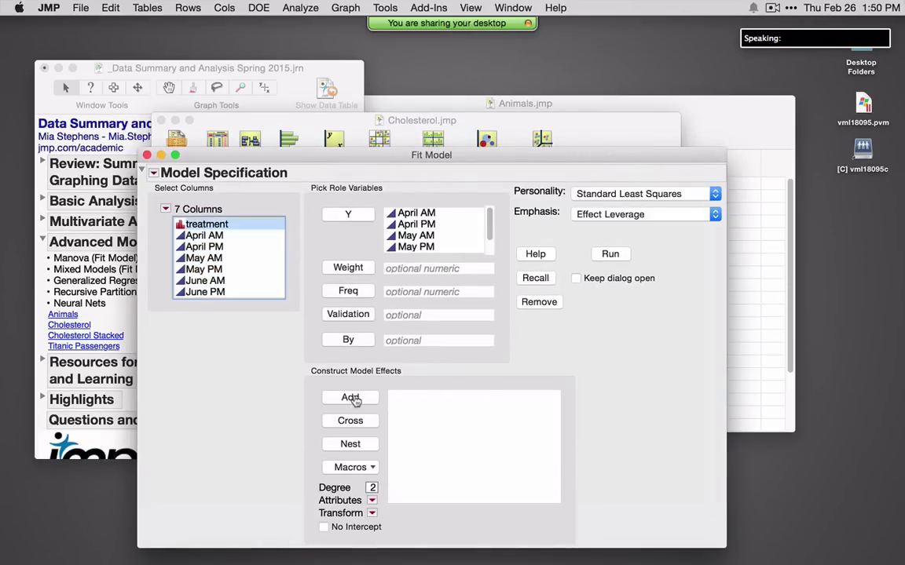
pyautogui.click(350, 397)
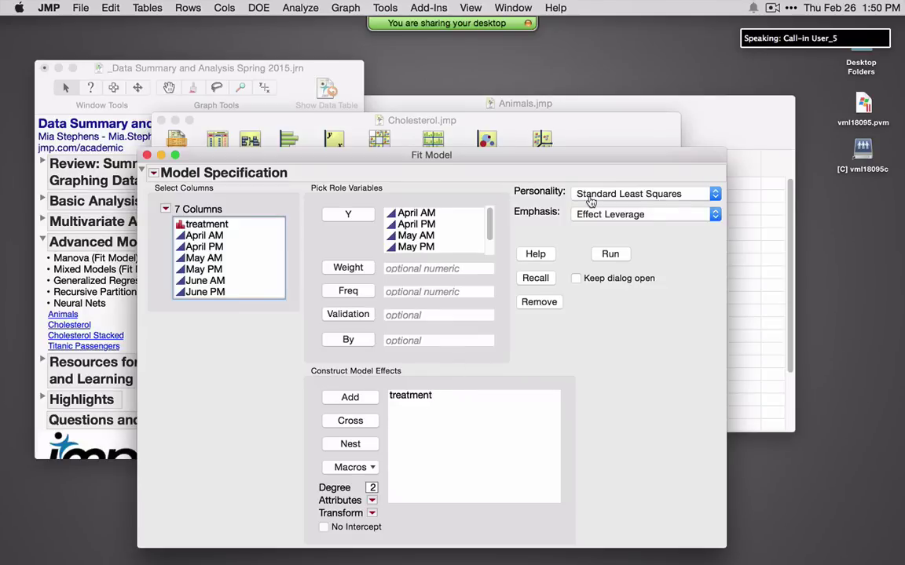
# Step: Change the model personality to Manova and run the fit
pyautogui.moveTo(516, 201)
pyautogui.mouseDown()
pyautogui.moveTo(570, 199)
pyautogui.moveTo(554, 175)
pyautogui.moveTo(509, 177)
pyautogui.moveTo(475, 193)
pyautogui.mouseUp()
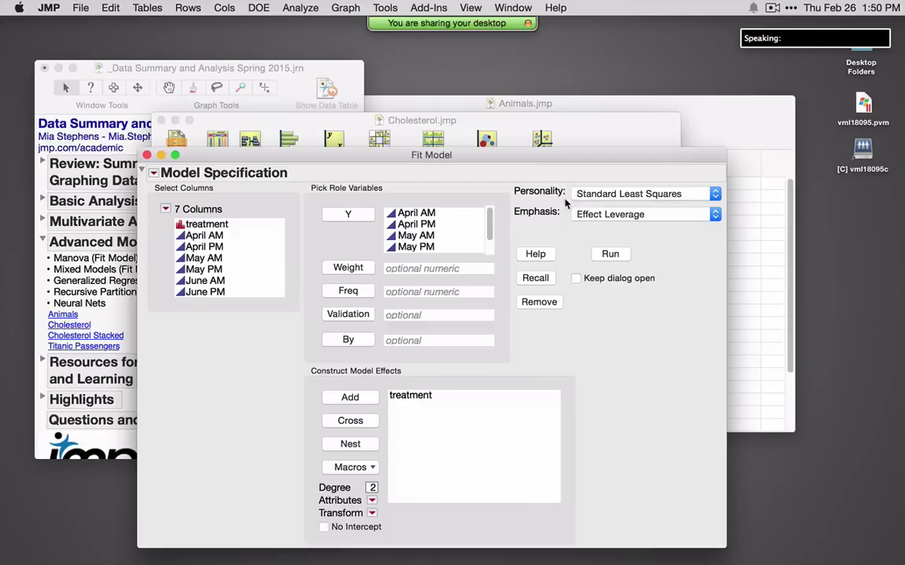
pyautogui.click(621, 194)
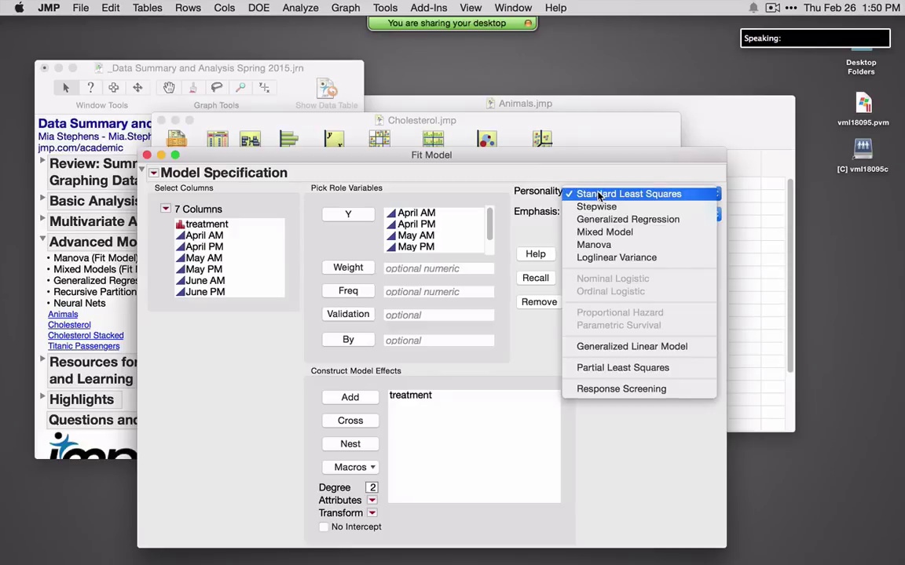
pyautogui.click(626, 247)
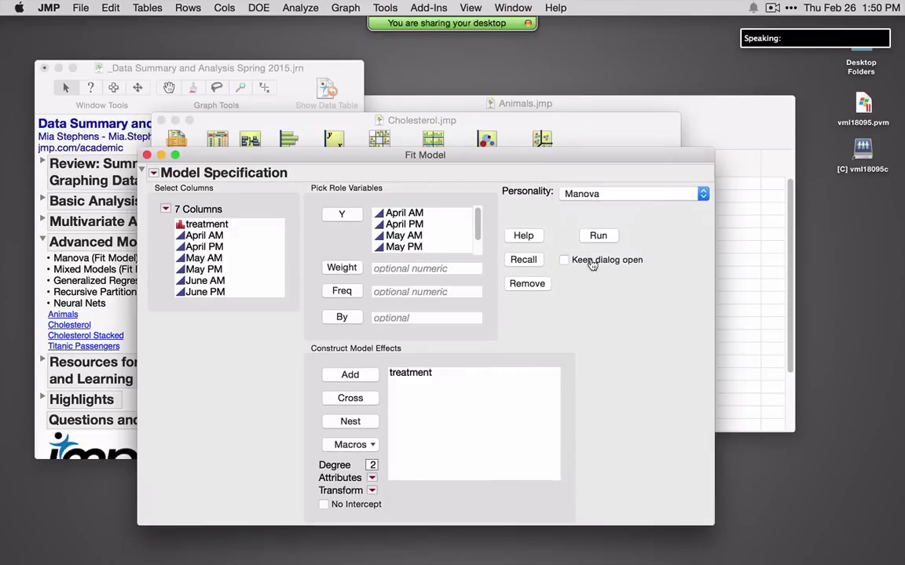
pyautogui.click(598, 236)
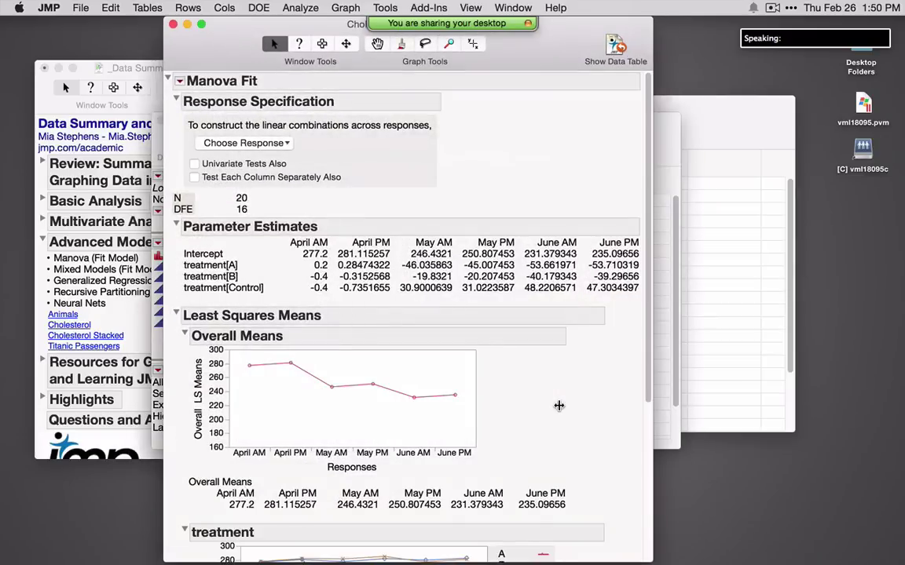
# Step: Specify a Repeated Measures response for the Manova fit, named Time, with univariate tests included
pyautogui.click(252, 143)
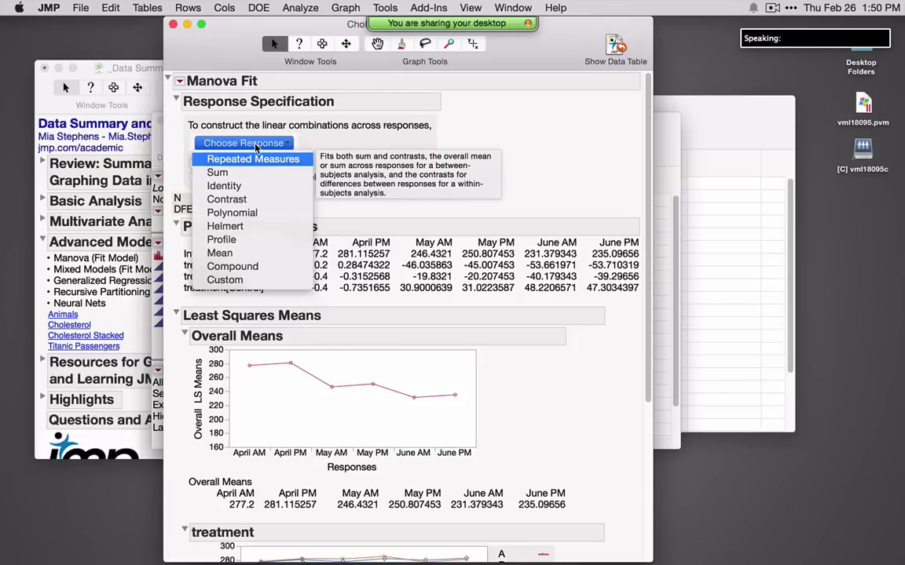
pyautogui.click(252, 159)
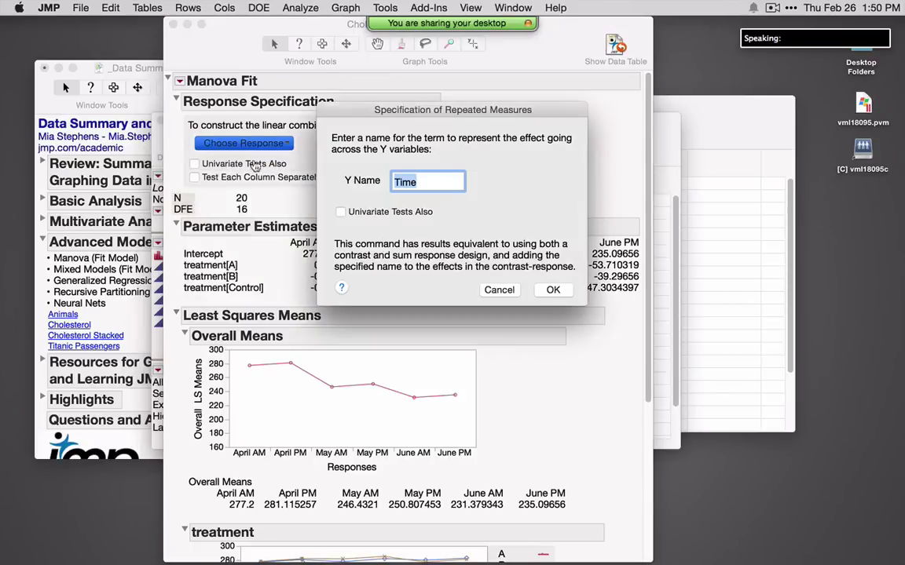
pyautogui.moveTo(324, 185)
pyautogui.mouseDown()
pyautogui.moveTo(432, 169)
pyautogui.moveTo(302, 145)
pyautogui.moveTo(311, 179)
pyautogui.mouseUp()
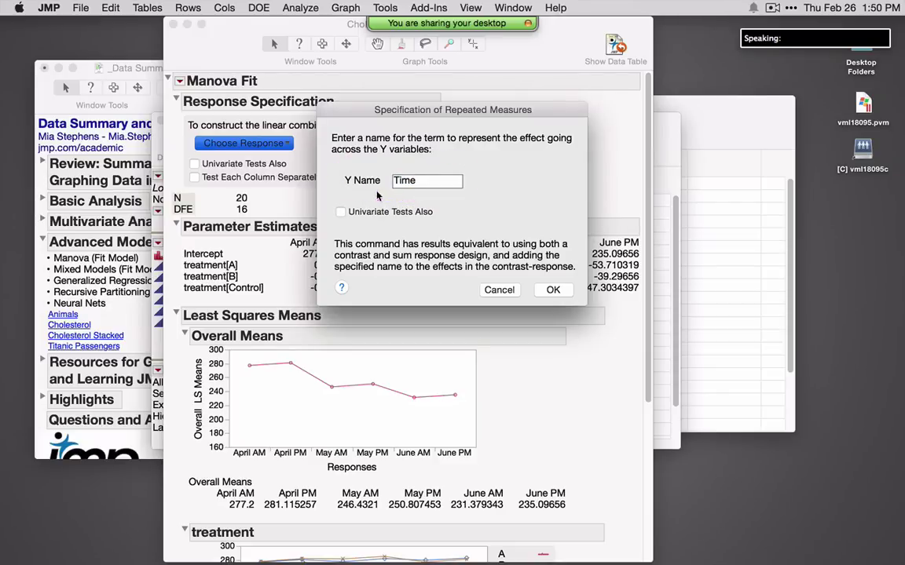
pyautogui.click(340, 212)
pyautogui.click(552, 290)
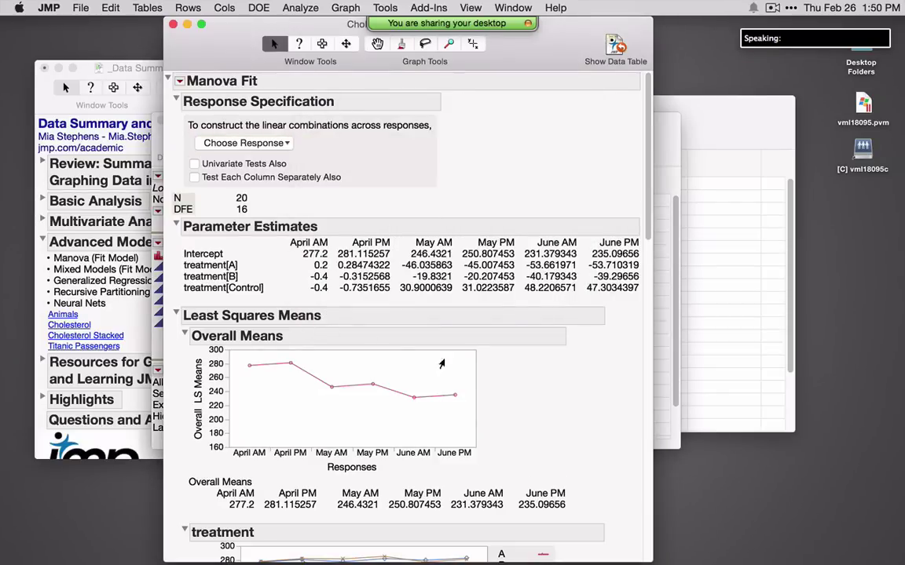
# Step: Review the treatment means plot and within-subjects tests, and close the Manova report and the Cholesterol table
pyautogui.scroll(-5, 464, 365)
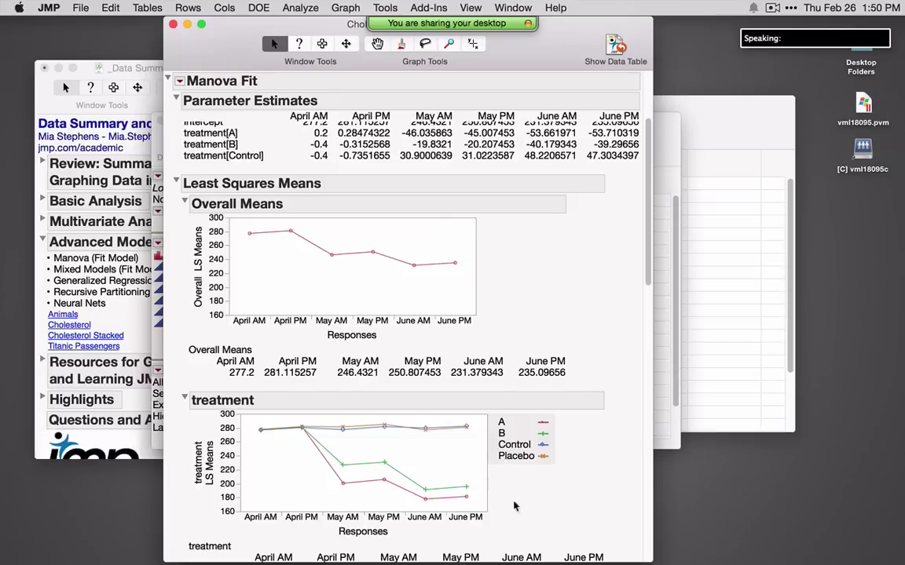
pyautogui.moveTo(511, 524)
pyautogui.mouseDown()
pyautogui.moveTo(532, 512)
pyautogui.moveTo(543, 449)
pyautogui.moveTo(488, 413)
pyautogui.mouseUp()
pyautogui.scroll(-15, 487, 413)
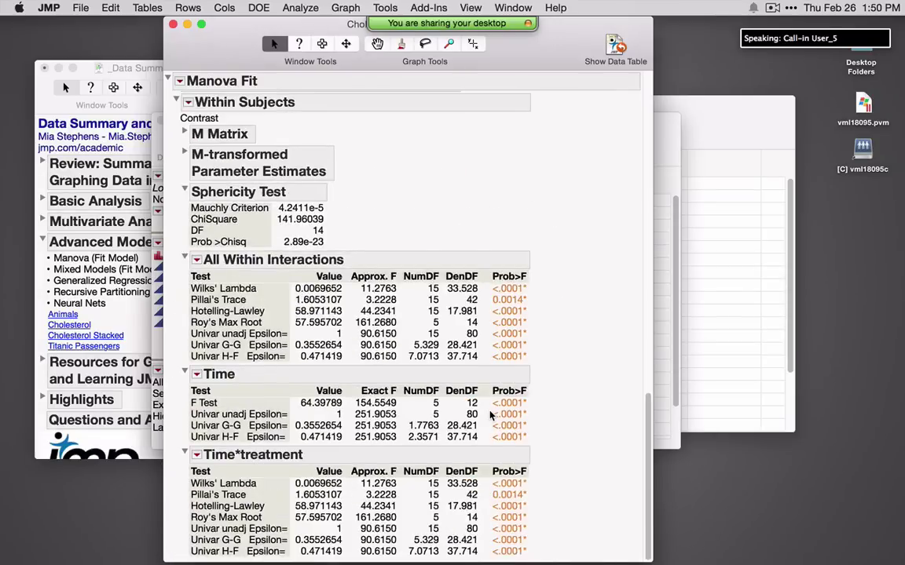
pyautogui.click(172, 24)
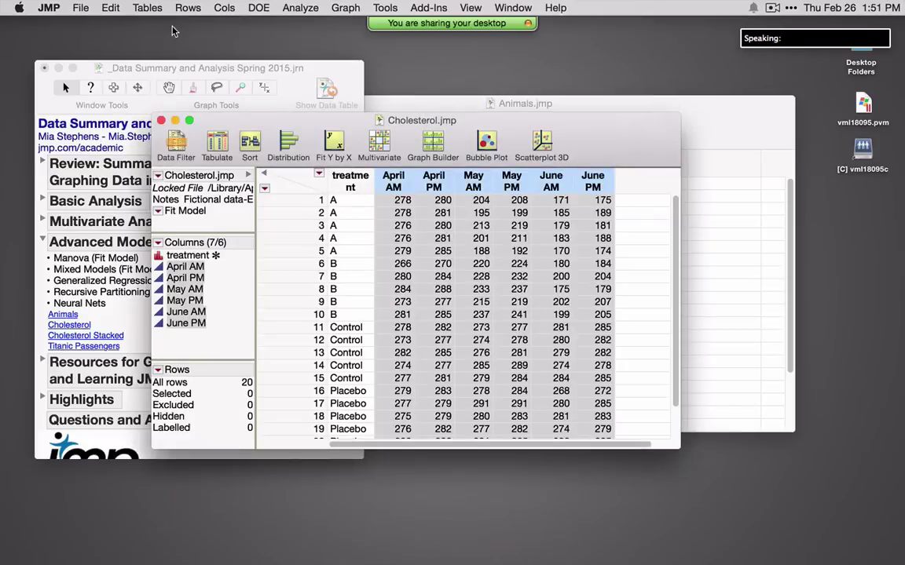
pyautogui.click(161, 121)
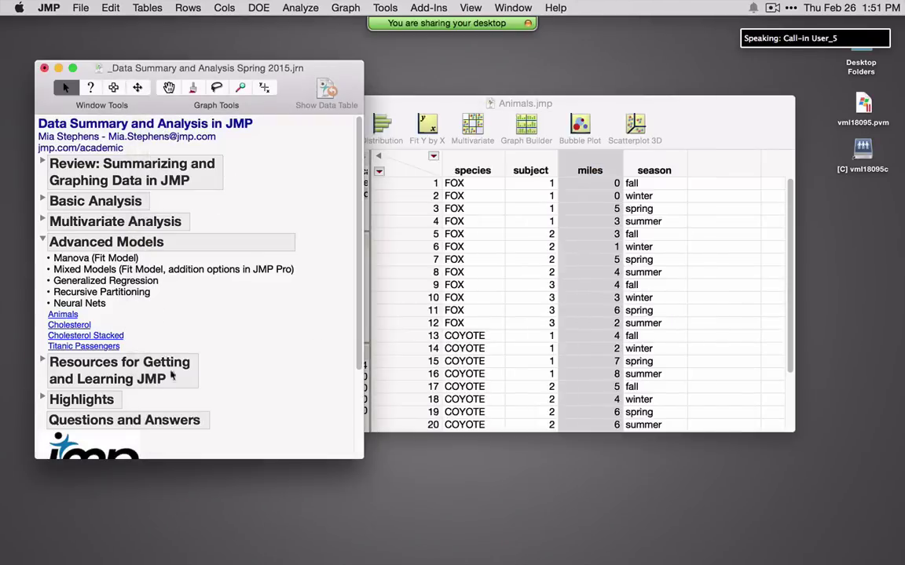
# Step: Open the Cholesterol Stacked table from the journal and run its saved Fit Model - Unstructured script
pyautogui.click(80, 336)
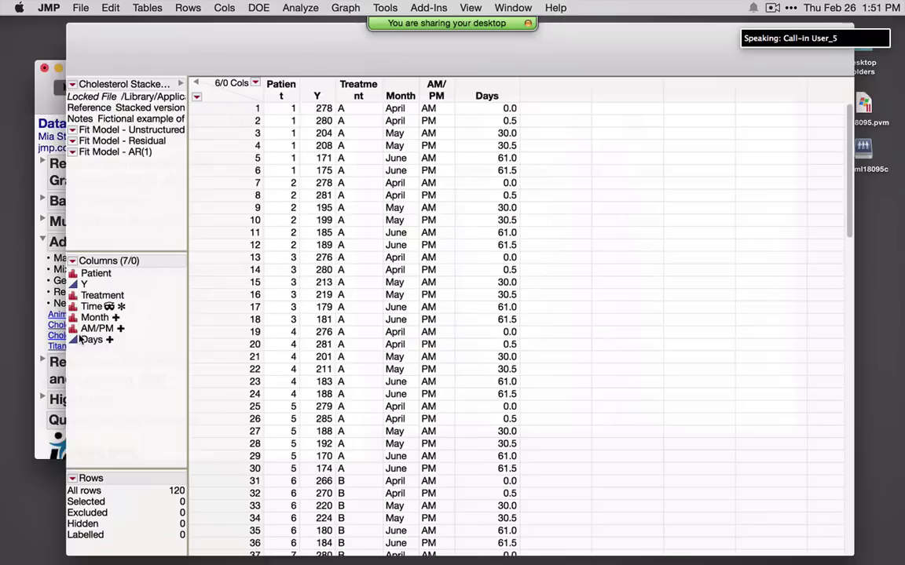
pyautogui.click(63, 127)
pyautogui.click(79, 126)
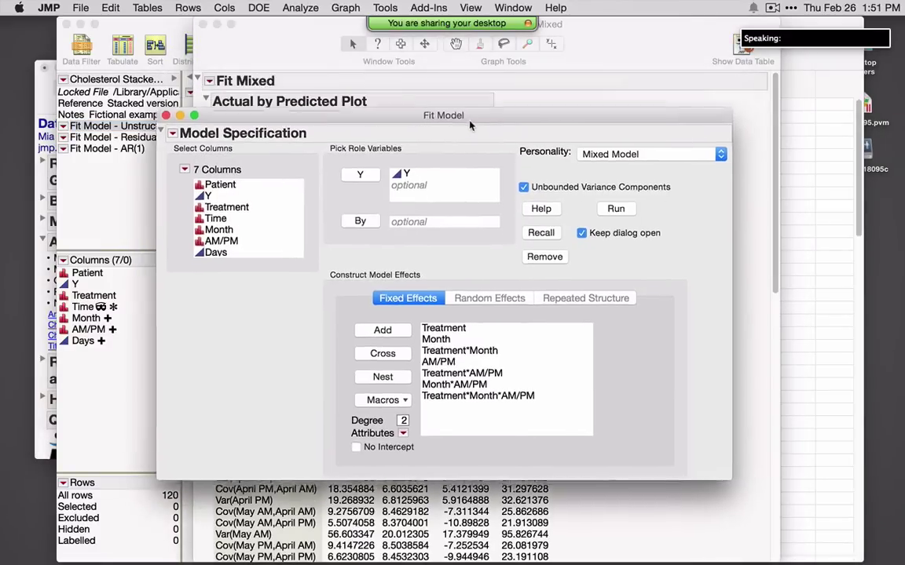
# Step: Examine the repeated covariance structure choices for the mixed model and close the Fit Mixed report
pyautogui.moveTo(510, 167)
pyautogui.mouseDown()
pyautogui.moveTo(642, 180)
pyautogui.moveTo(702, 153)
pyautogui.mouseUp()
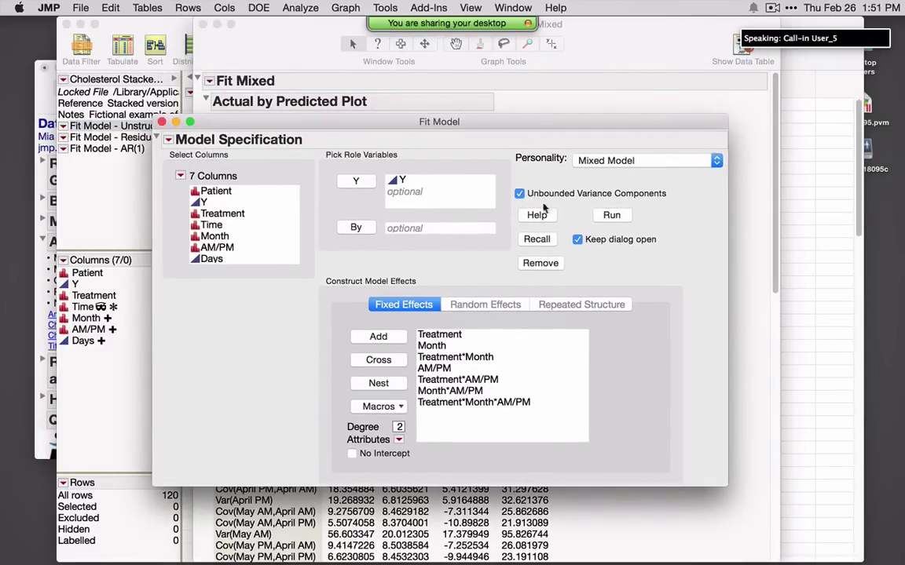
pyautogui.click(579, 307)
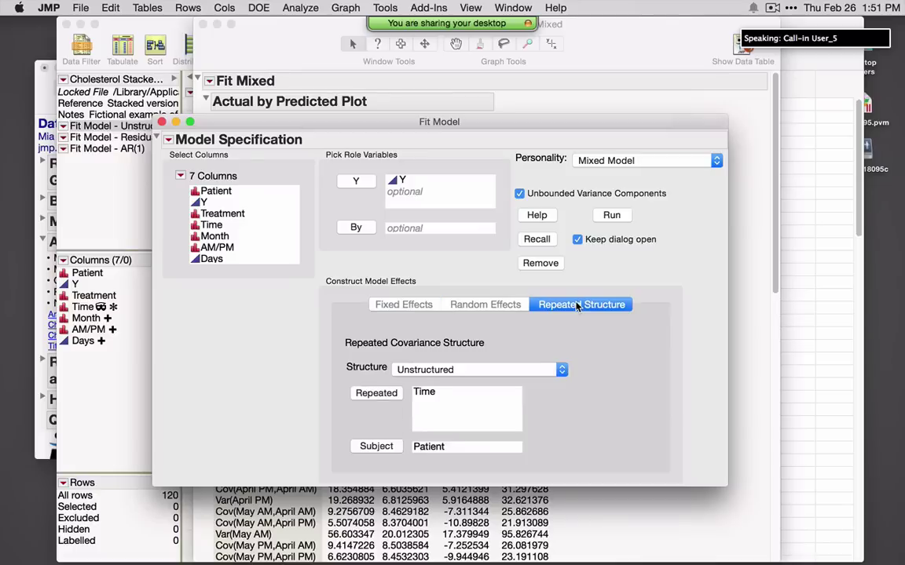
pyautogui.click(485, 372)
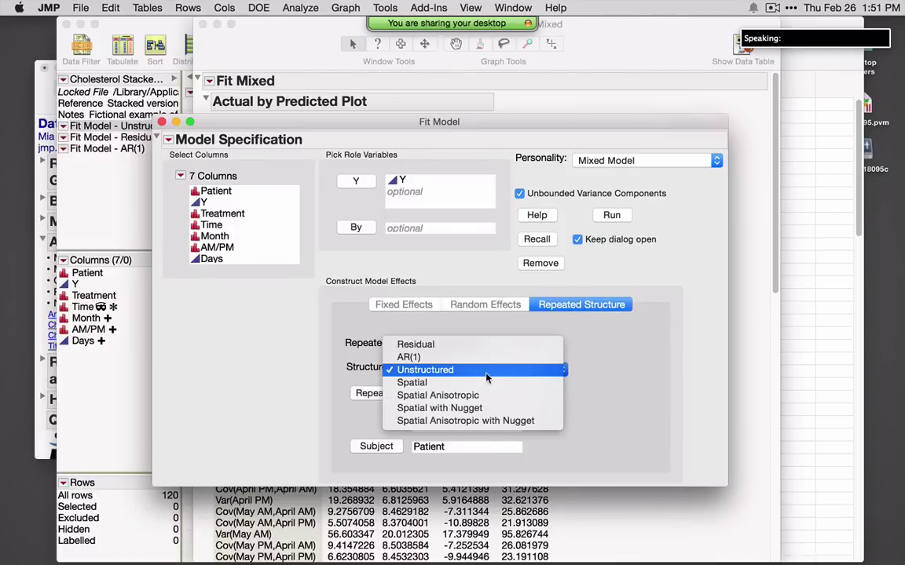
pyautogui.click(592, 366)
pyautogui.moveTo(369, 122); pyautogui.dragTo(431, 428)
pyautogui.click(203, 24)
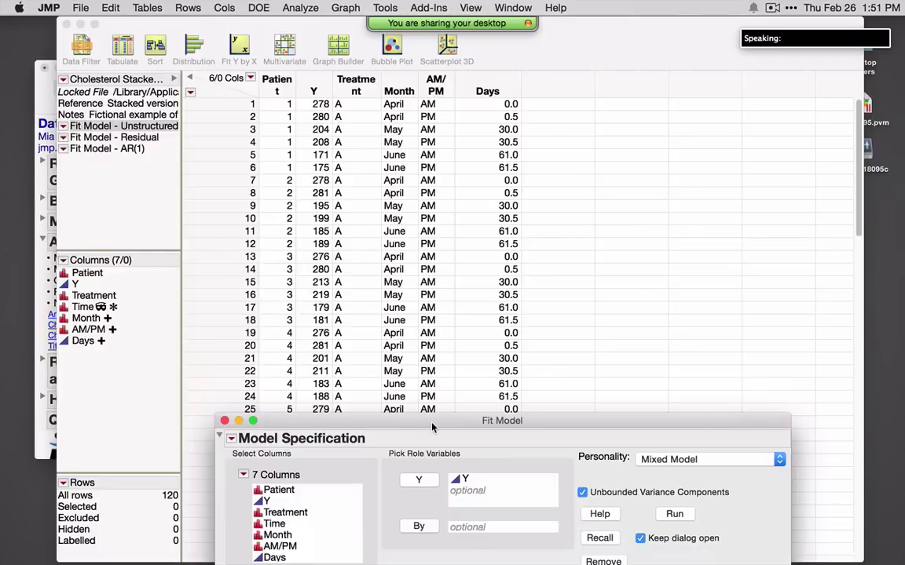
# Step: Review the mixed model's fixed effects, random effects and repeated structure settings, keeping the Unstructured covariance structure
pyautogui.moveTo(432, 428); pyautogui.dragTo(419, 141)
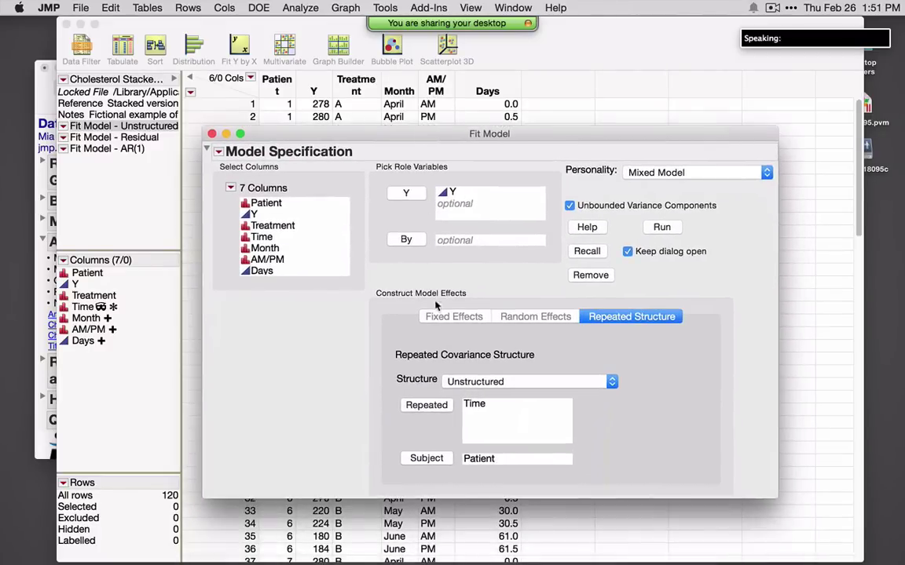
pyautogui.click(454, 316)
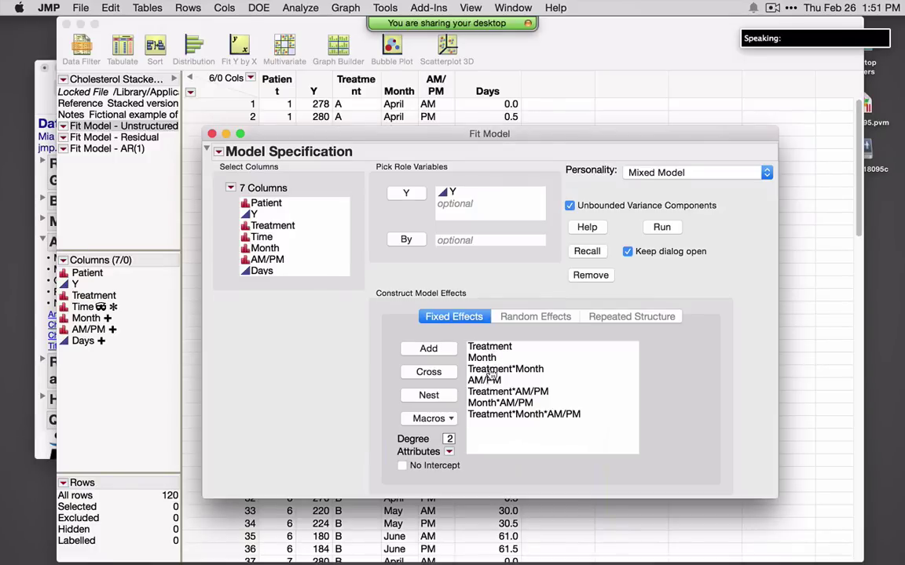
pyautogui.click(535, 318)
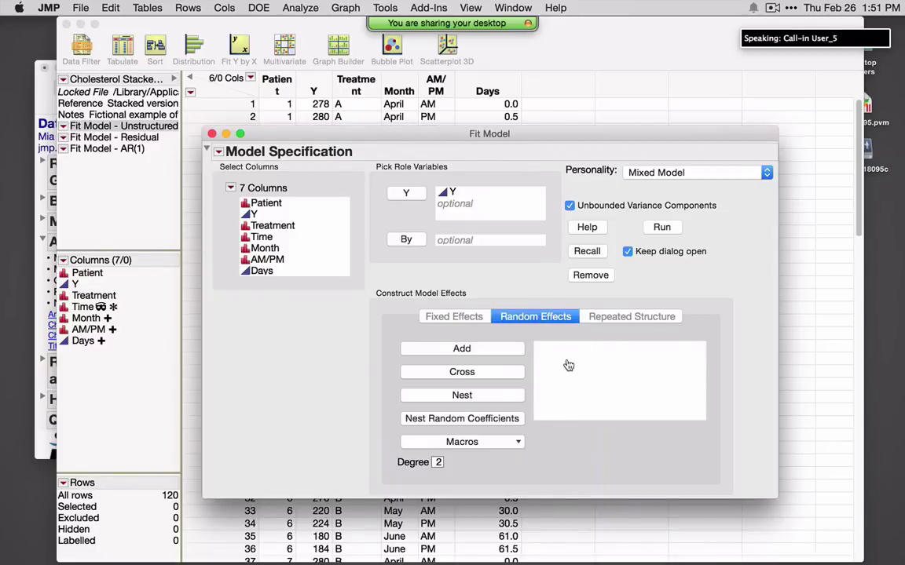
pyautogui.click(628, 318)
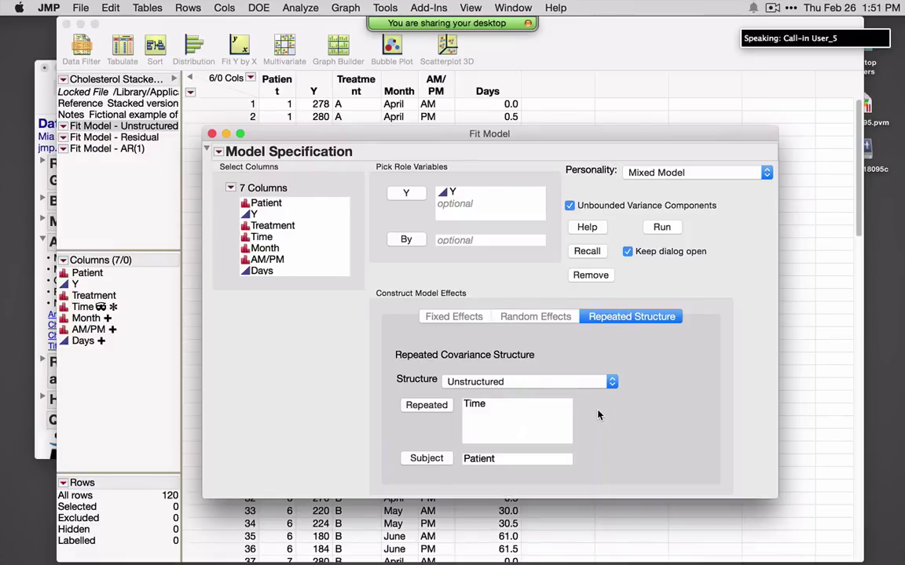
pyautogui.click(587, 383)
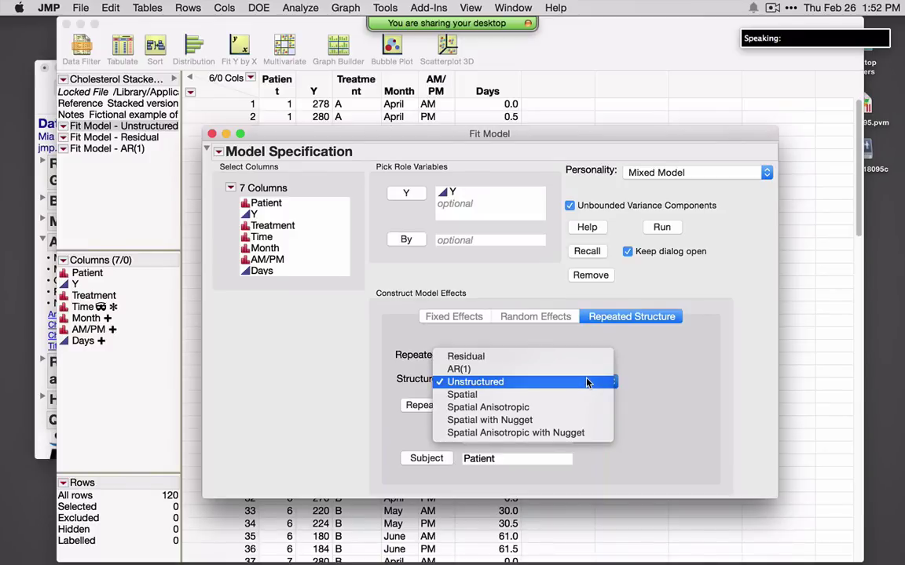
pyautogui.click(618, 393)
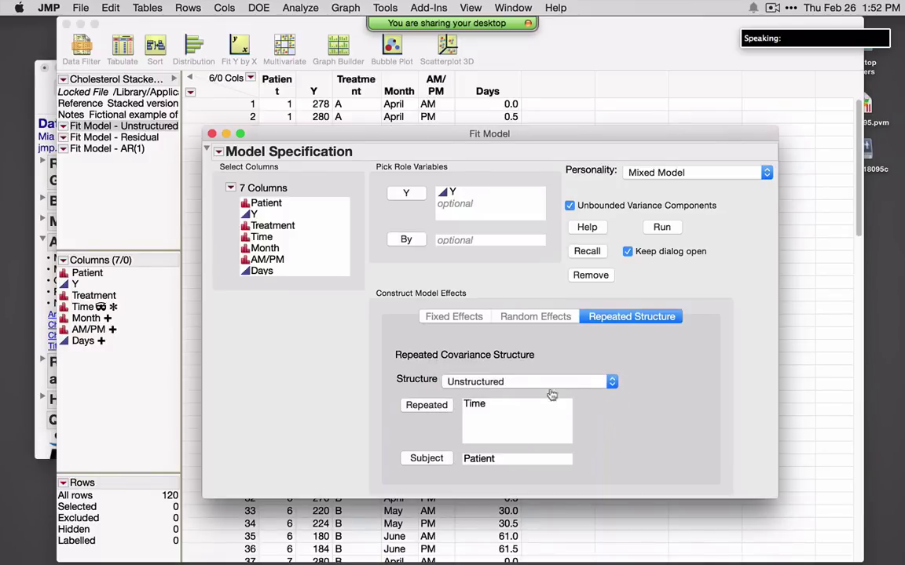
# Step: Run the mixed model and review its covariance parameter estimates, fixed effects estimates and fixed effects tests
pyautogui.click(664, 228)
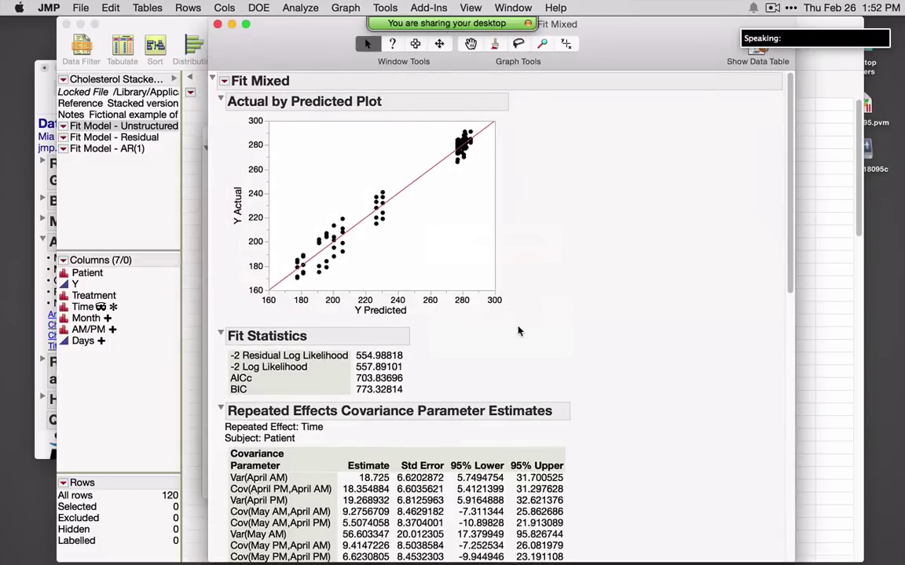
pyautogui.moveTo(520, 323)
pyautogui.mouseDown()
pyautogui.moveTo(535, 151)
pyautogui.moveTo(484, 96)
pyautogui.mouseUp()
pyautogui.scroll(-5, 682, 369)
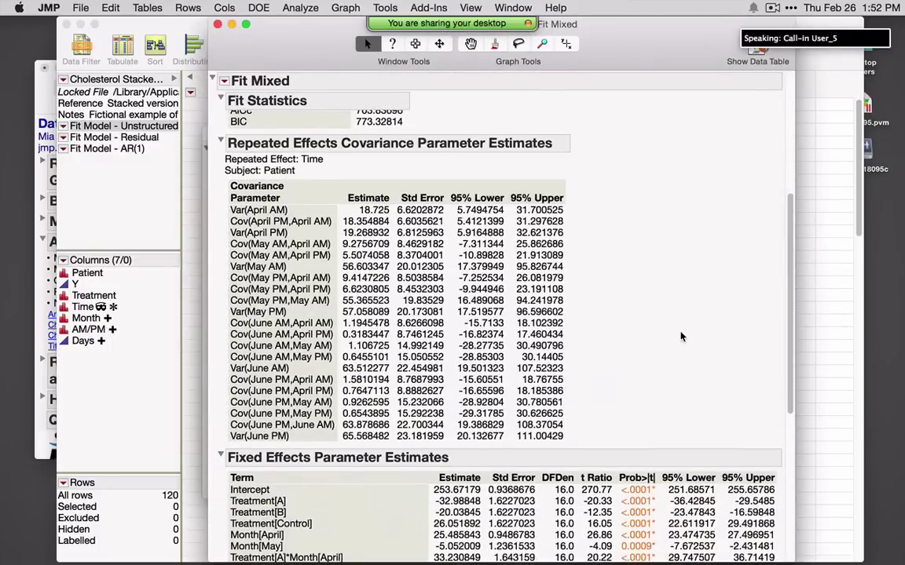
pyautogui.scroll(-5, 628, 283)
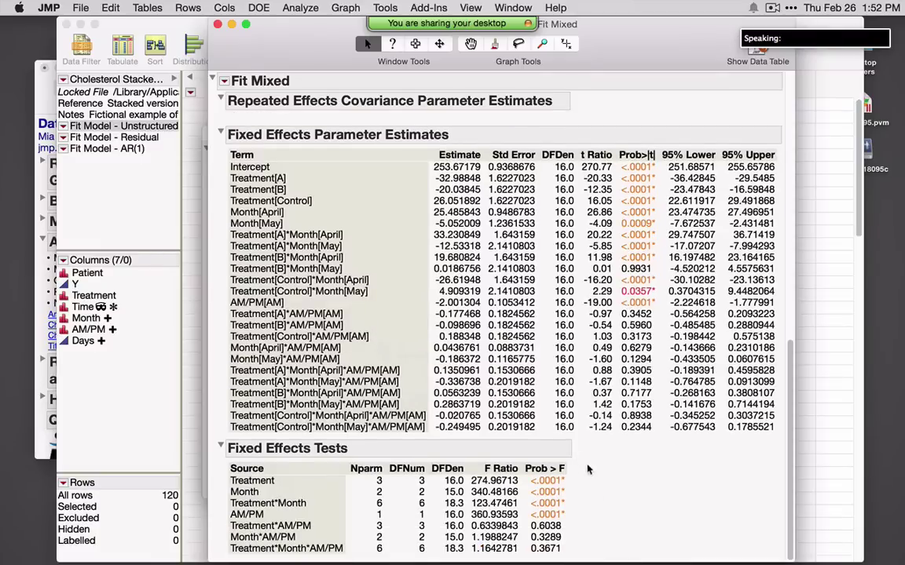
pyautogui.moveTo(550, 417); pyautogui.dragTo(542, 507)
# Step: Close the Fit Mixed report, the model specification and the Cholesterol Stacked table
pyautogui.click(218, 24)
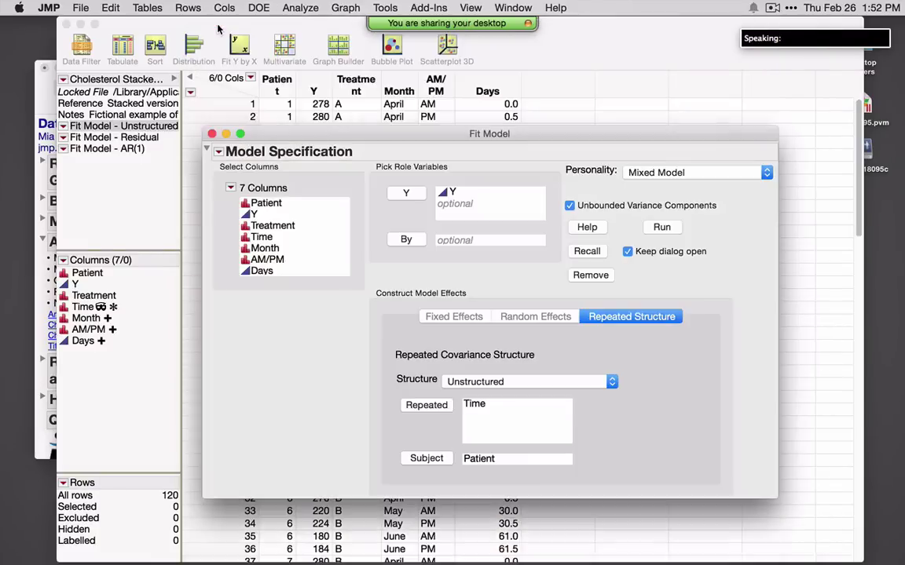
pyautogui.click(212, 134)
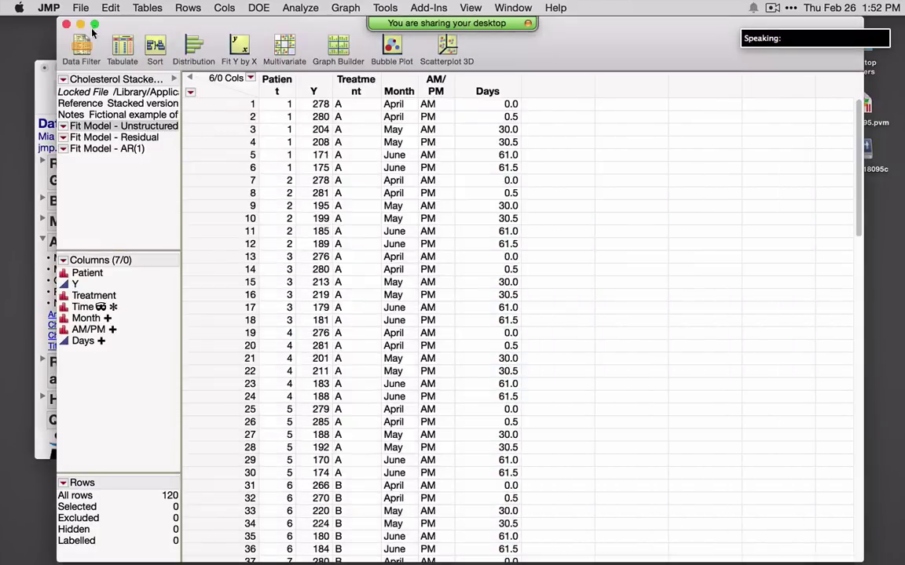
pyautogui.click(66, 25)
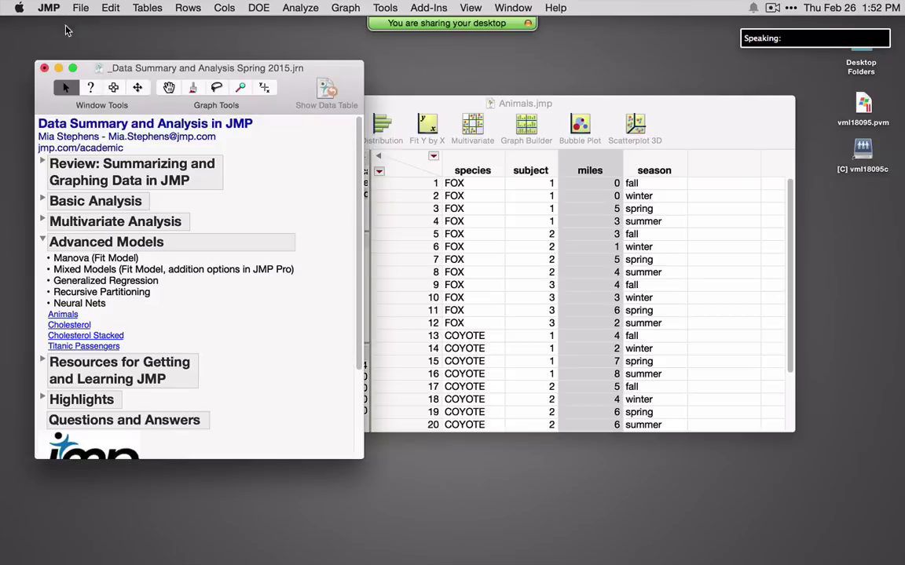
# Step: Open the Titanic Passengers table from the journal's Advanced Models section
pyautogui.click(42, 244)
pyautogui.click(42, 242)
pyautogui.click(111, 346)
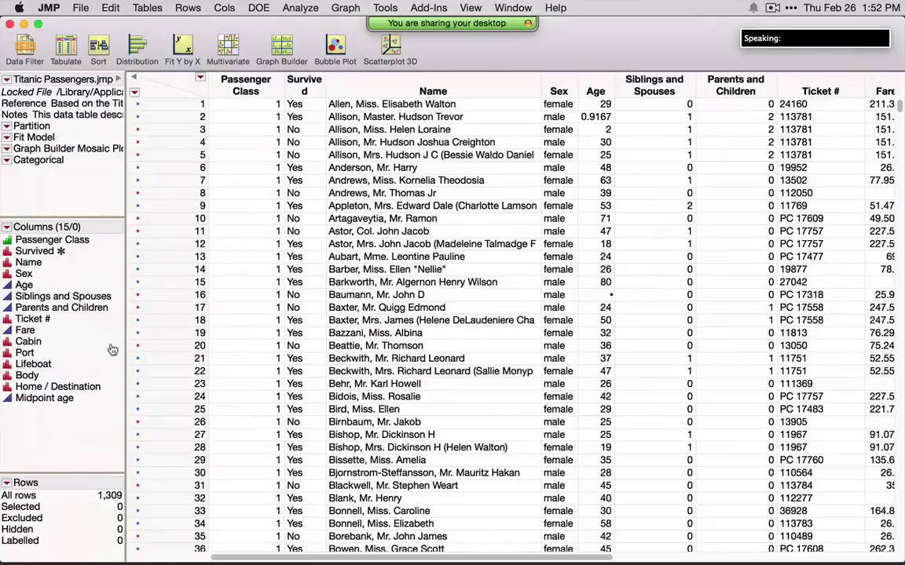
# Step: Set up a Partition analysis with Survived as response and Passenger Class, Sex, Age, Siblings and Spouses, and Parents and Children as factors
pyautogui.click(290, 8)
pyautogui.moveTo(356, 118)
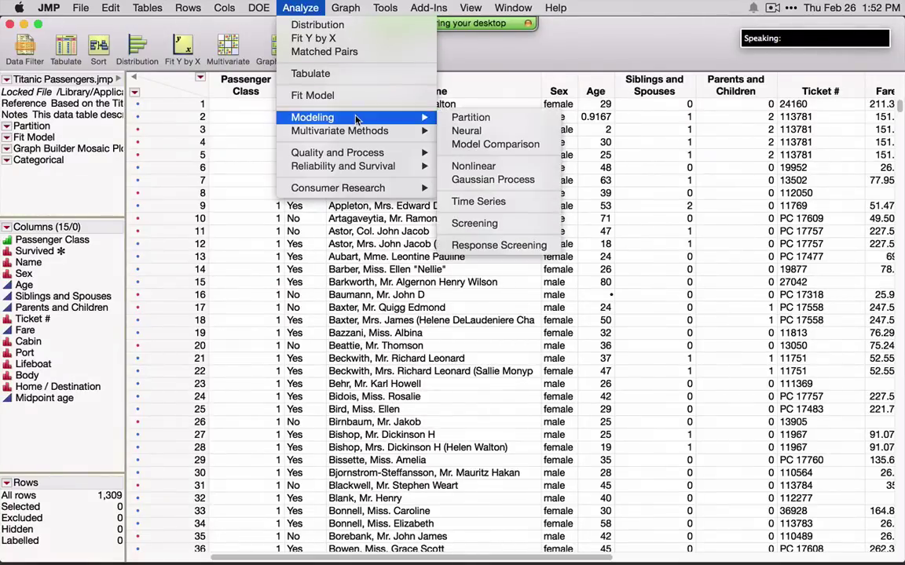
pyautogui.click(511, 121)
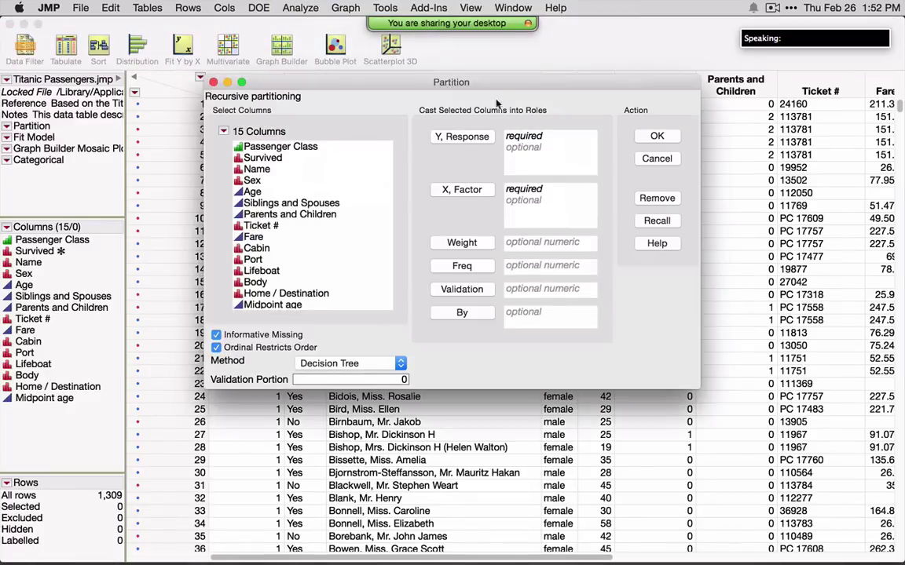
pyautogui.moveTo(491, 82); pyautogui.dragTo(437, 114)
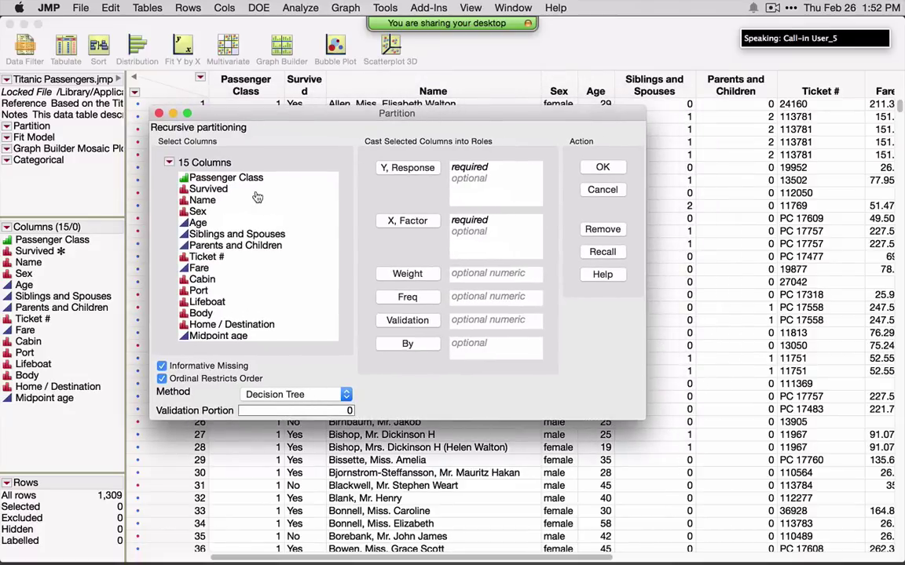
pyautogui.click(208, 188)
pyautogui.moveTo(345, 173); pyautogui.dragTo(363, 167)
pyautogui.click(279, 178)
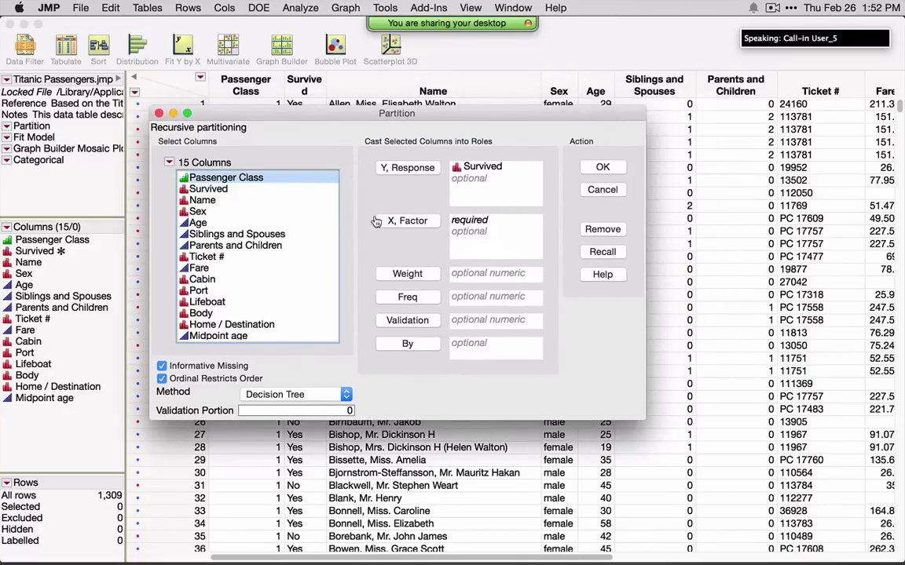
pyautogui.click(407, 220)
pyautogui.moveTo(198, 211); pyautogui.dragTo(225, 249)
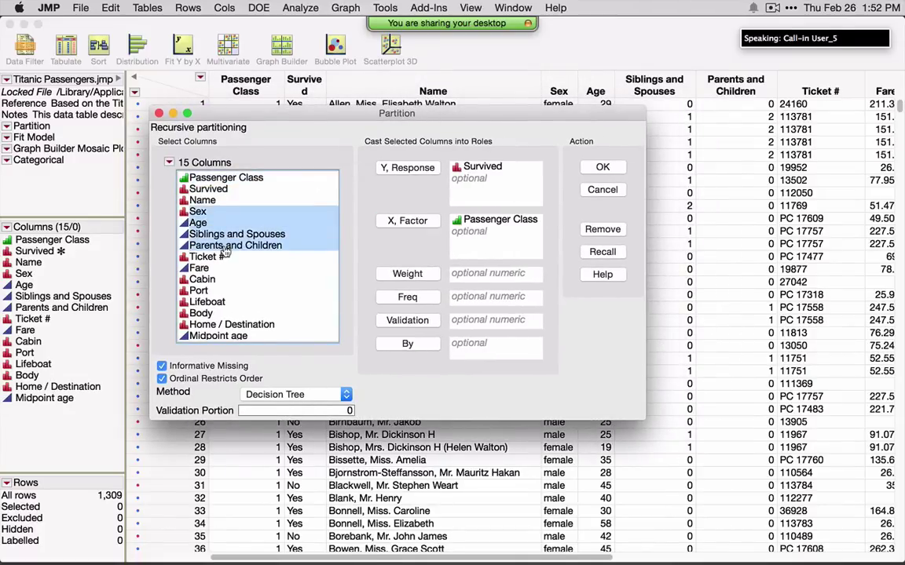
pyautogui.click(418, 224)
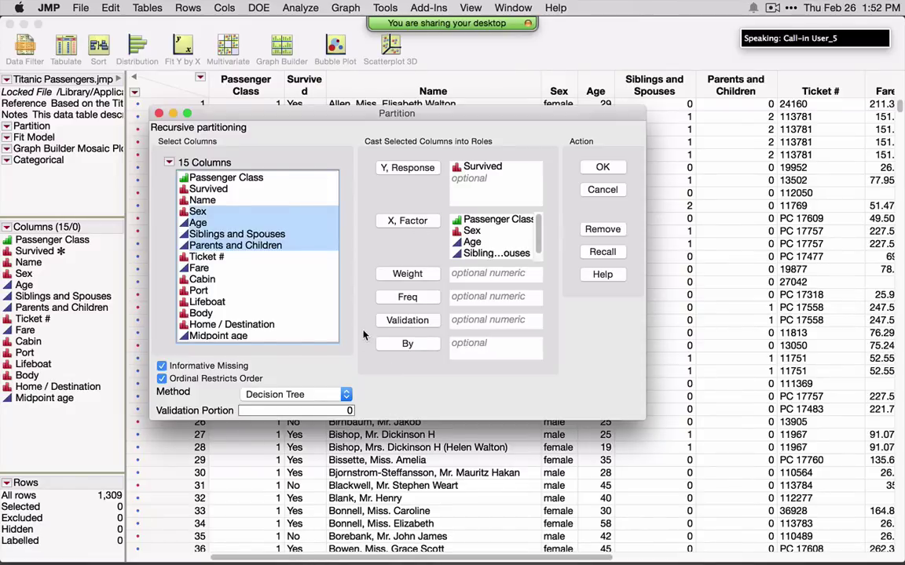
# Step: Check the Validation role and the available partition methods, and run the analysis with Decision Tree
pyautogui.moveTo(362, 335)
pyautogui.mouseDown()
pyautogui.moveTo(427, 340)
pyautogui.moveTo(455, 325)
pyautogui.moveTo(439, 307)
pyautogui.moveTo(365, 328)
pyautogui.mouseUp()
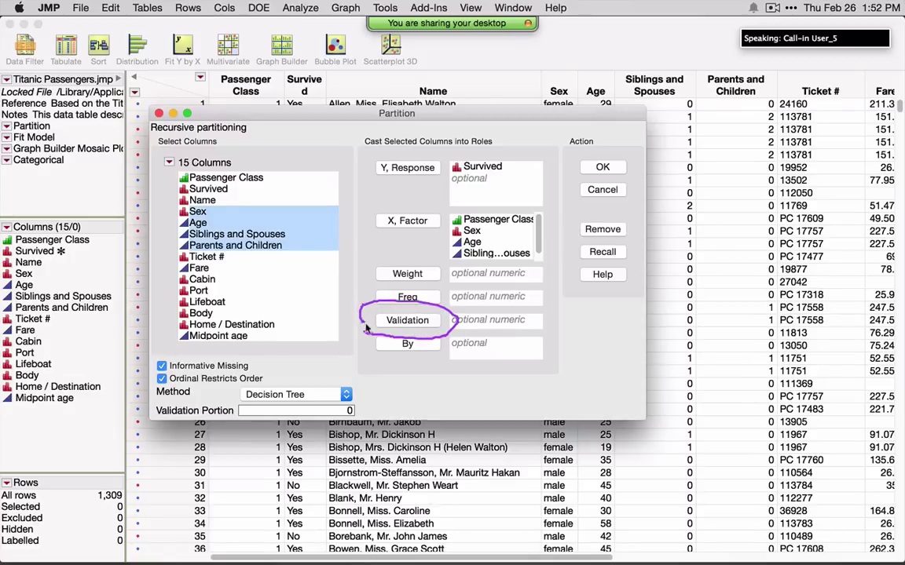
pyautogui.click(345, 394)
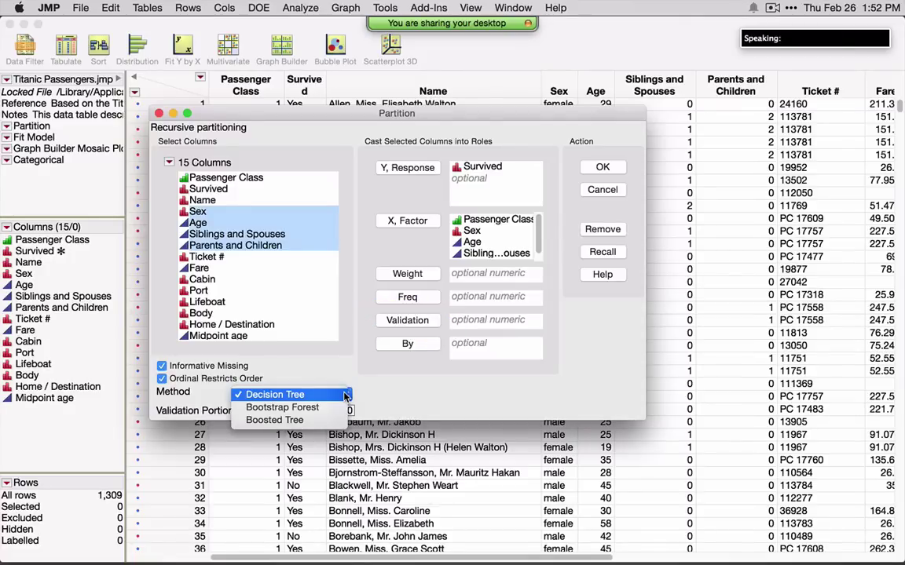
pyautogui.click(430, 390)
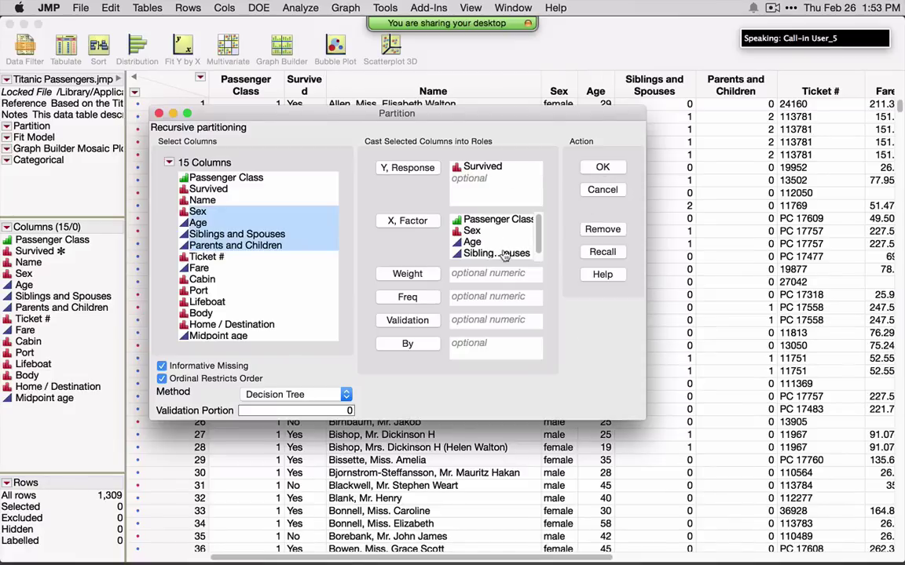
pyautogui.click(602, 168)
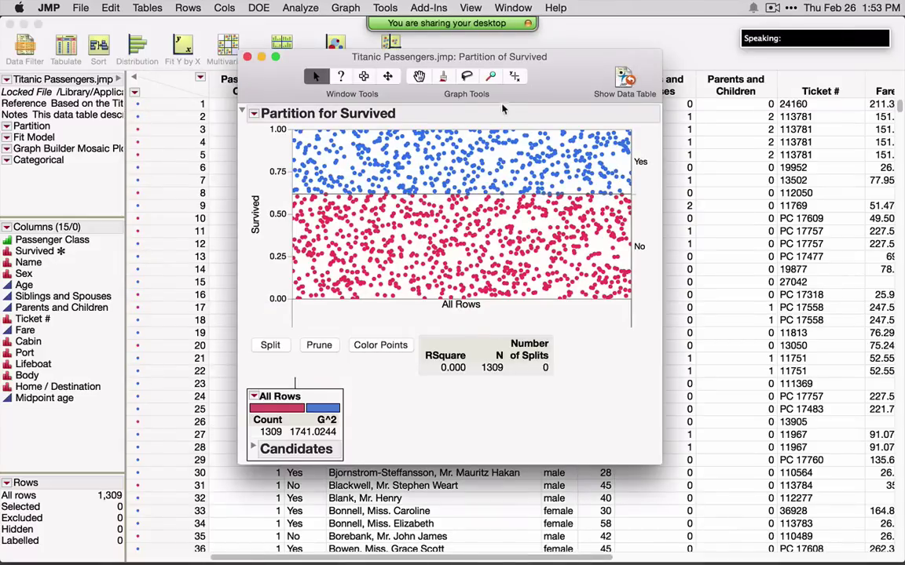
# Step: Turn on the split count display in the Partition for Survived report
pyautogui.moveTo(509, 57); pyautogui.dragTo(469, 84)
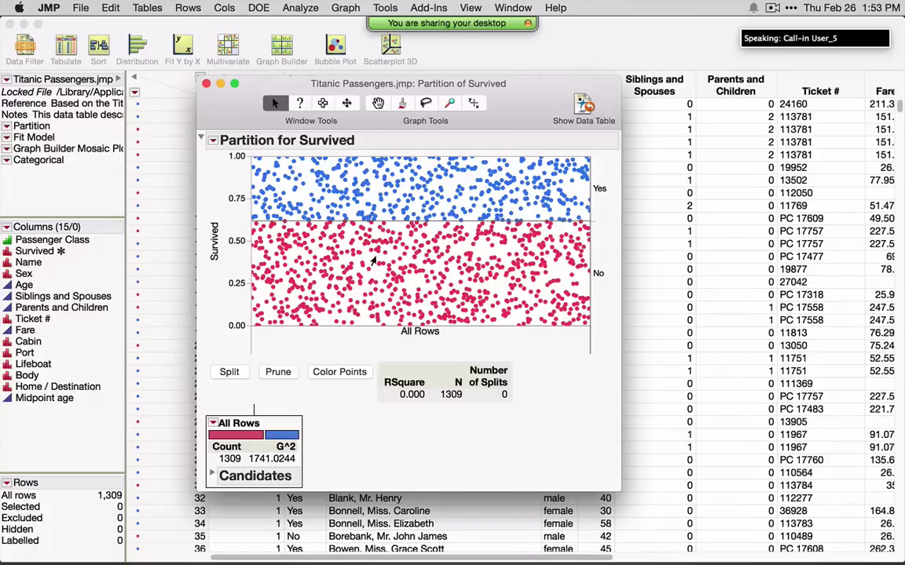
pyautogui.moveTo(372, 261)
pyautogui.moveTo(620, 291); pyautogui.dragTo(627, 290)
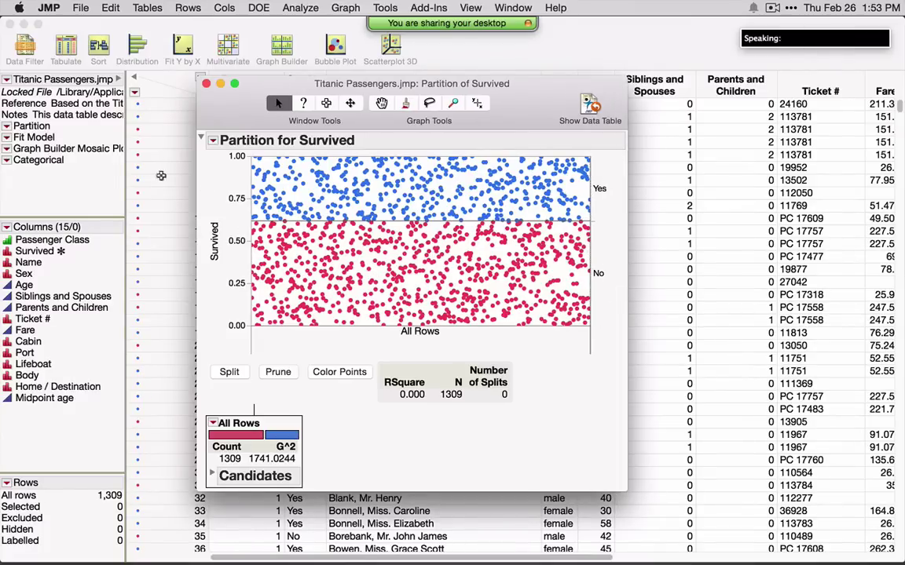
pyautogui.click(212, 141)
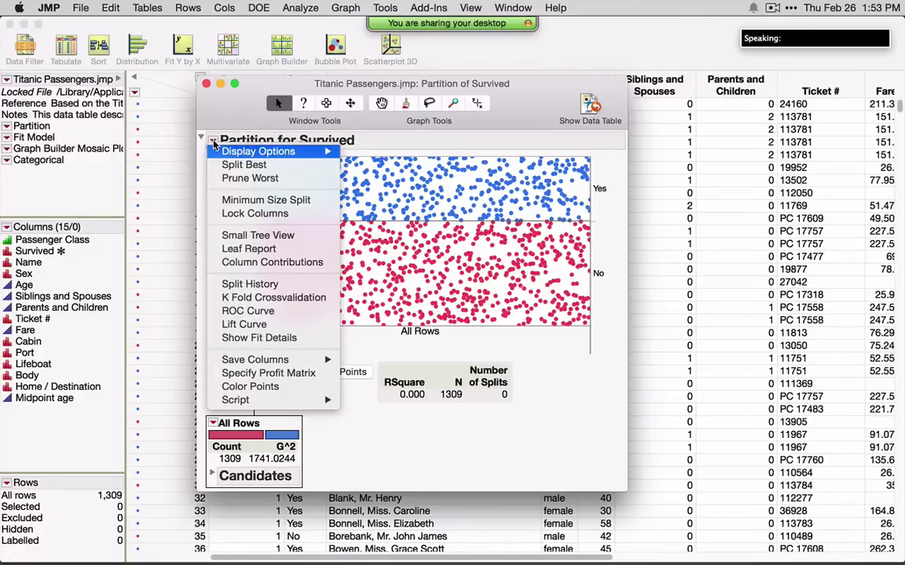
pyautogui.moveTo(251, 151)
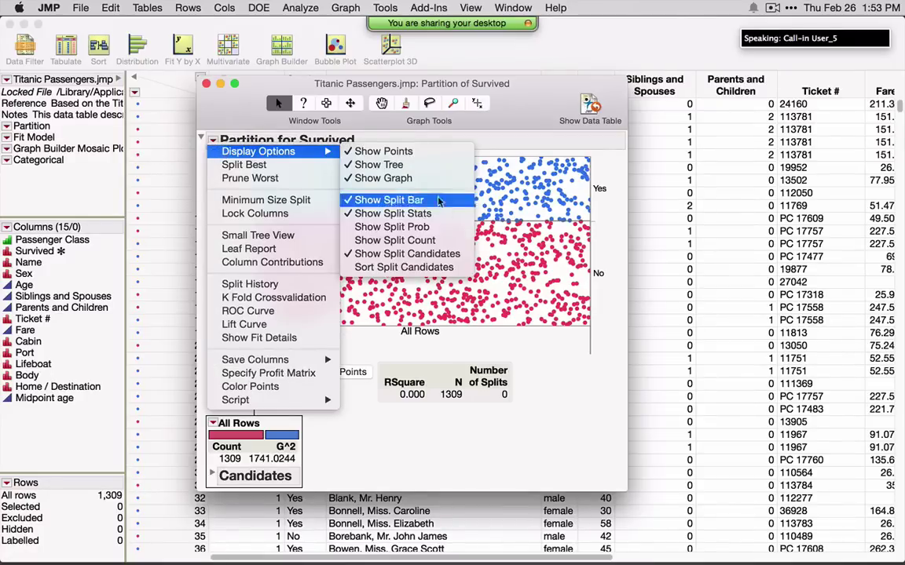
pyautogui.click(451, 246)
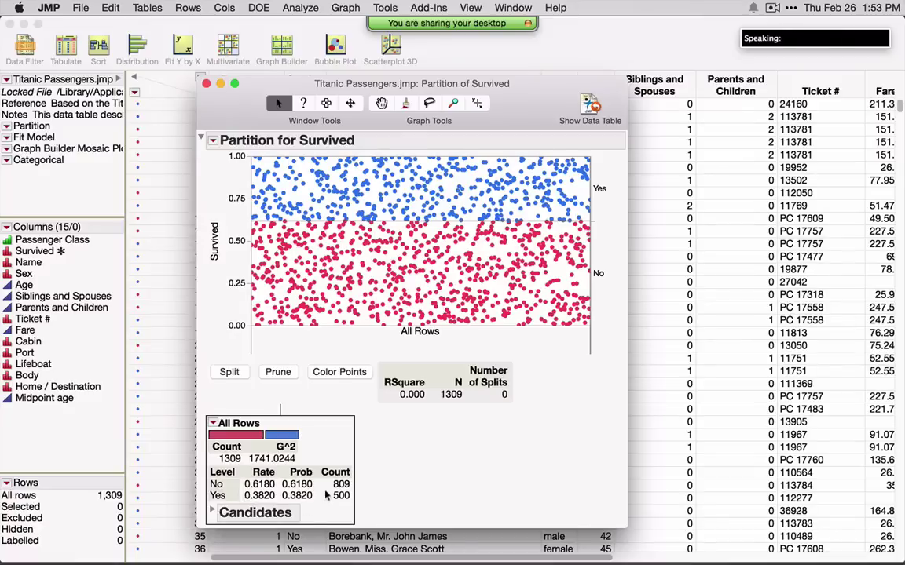
# Step: Expand the split candidates of the All Rows node and examine the Sex term's statistics
pyautogui.moveTo(519, 120); pyautogui.dragTo(544, 82)
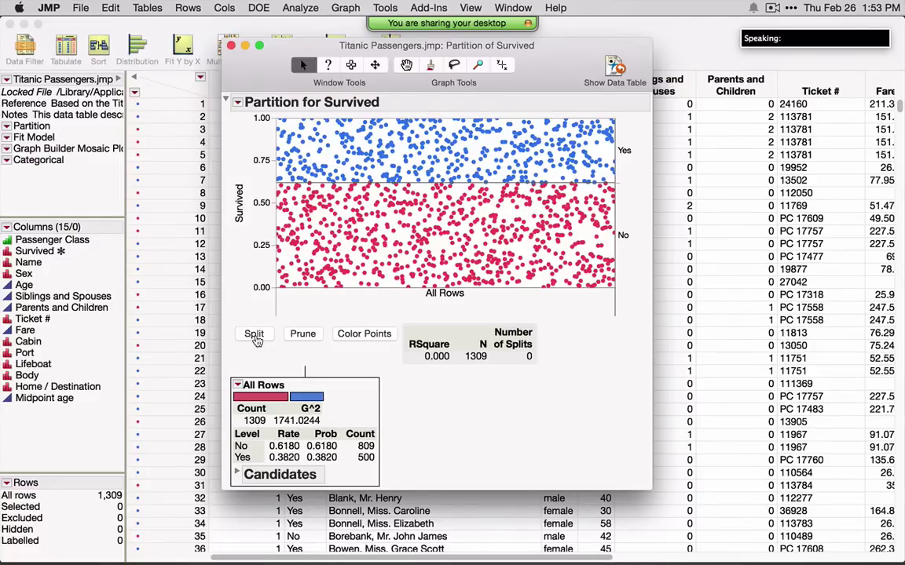
pyautogui.click(236, 474)
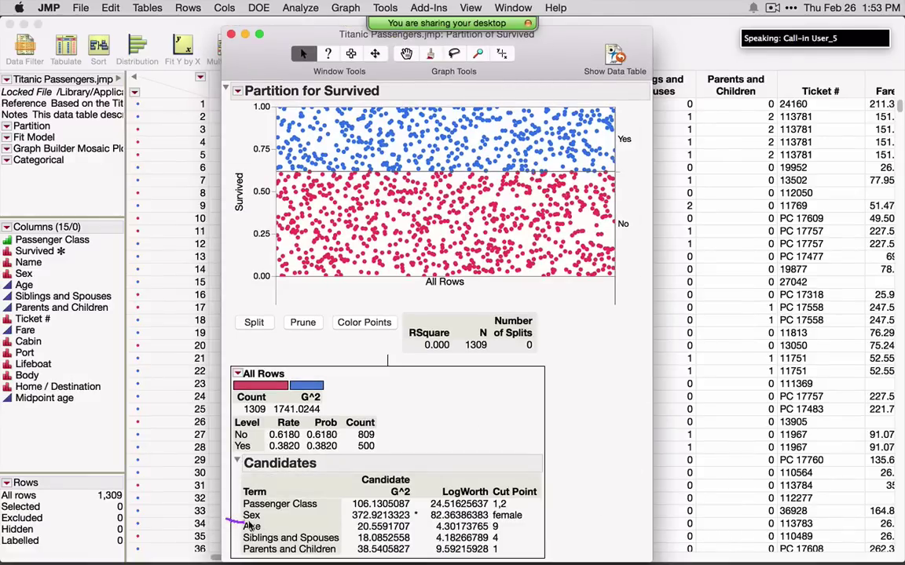
pyautogui.moveTo(226, 519)
pyautogui.mouseDown()
pyautogui.moveTo(479, 523)
pyautogui.moveTo(535, 510)
pyautogui.moveTo(137, 515)
pyautogui.moveTo(165, 528)
pyautogui.mouseUp()
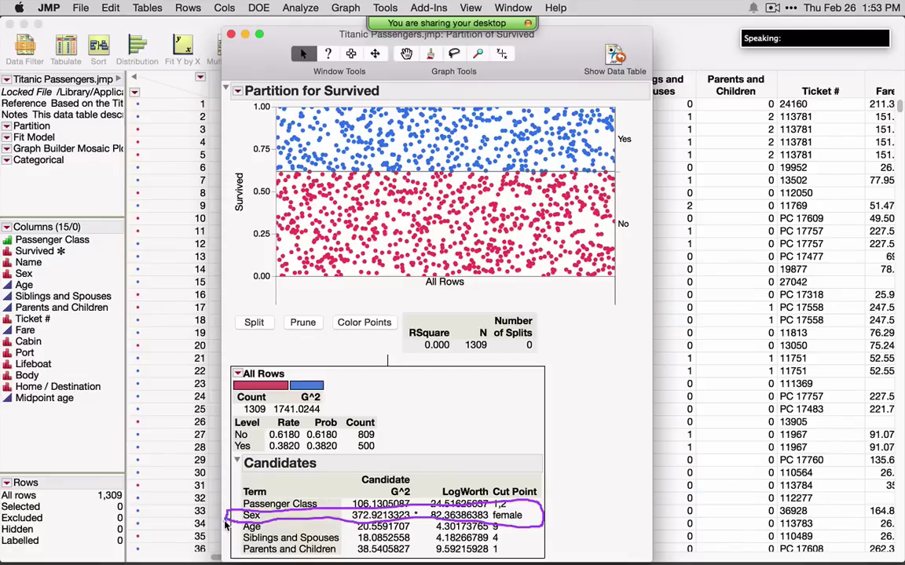
# Step: Collapse the split candidates of the All Rows node and split the decision tree three times
pyautogui.click(237, 462)
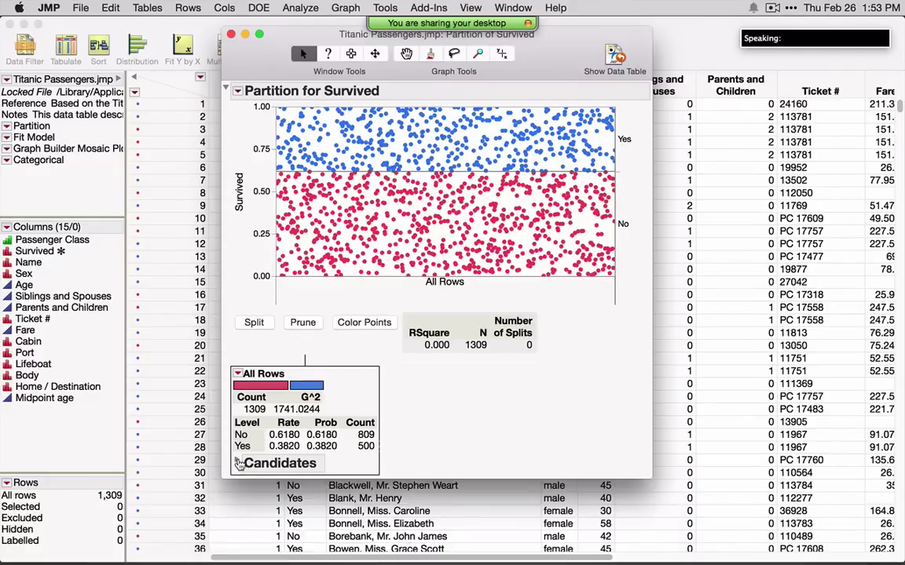
pyautogui.click(254, 321)
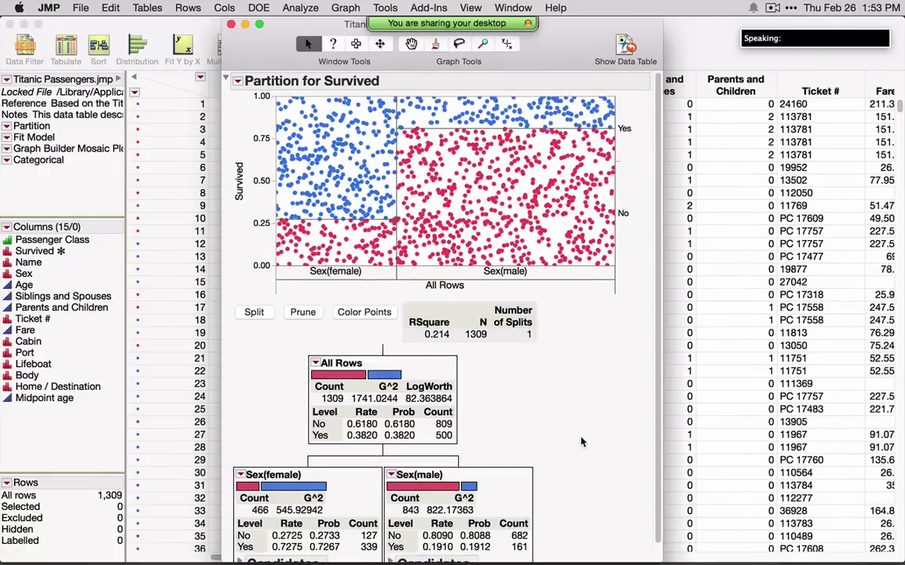
pyautogui.scroll(-2, 581, 442)
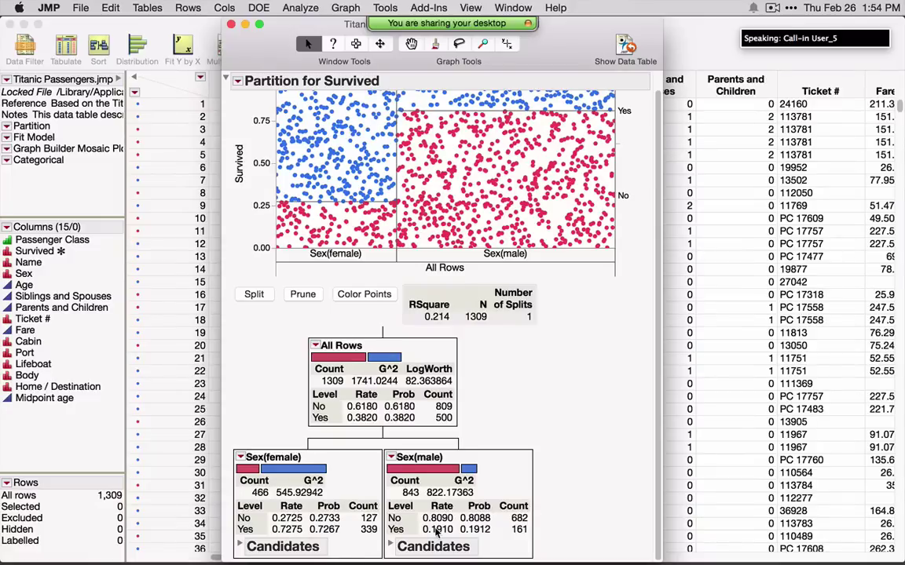
pyautogui.click(254, 294)
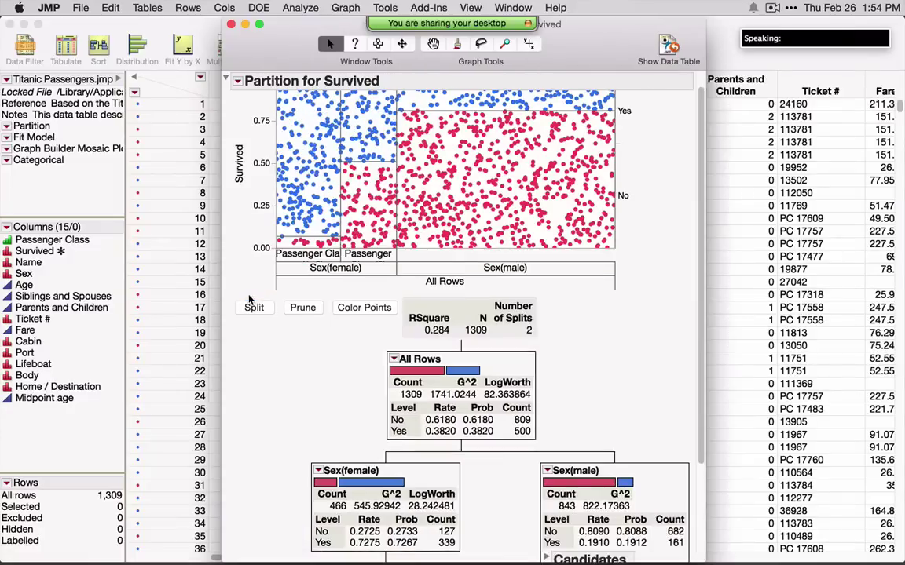
pyautogui.scroll(-3, 620, 339)
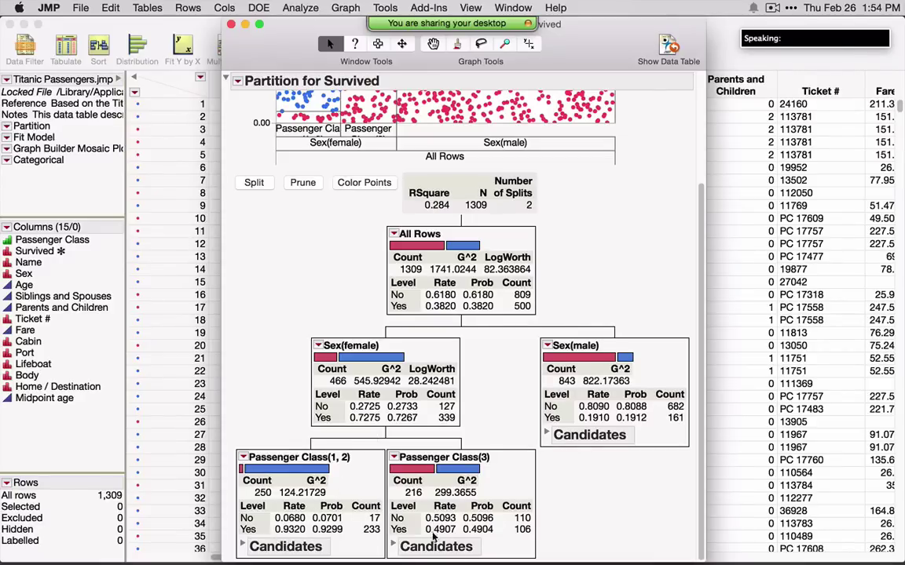
pyautogui.click(253, 183)
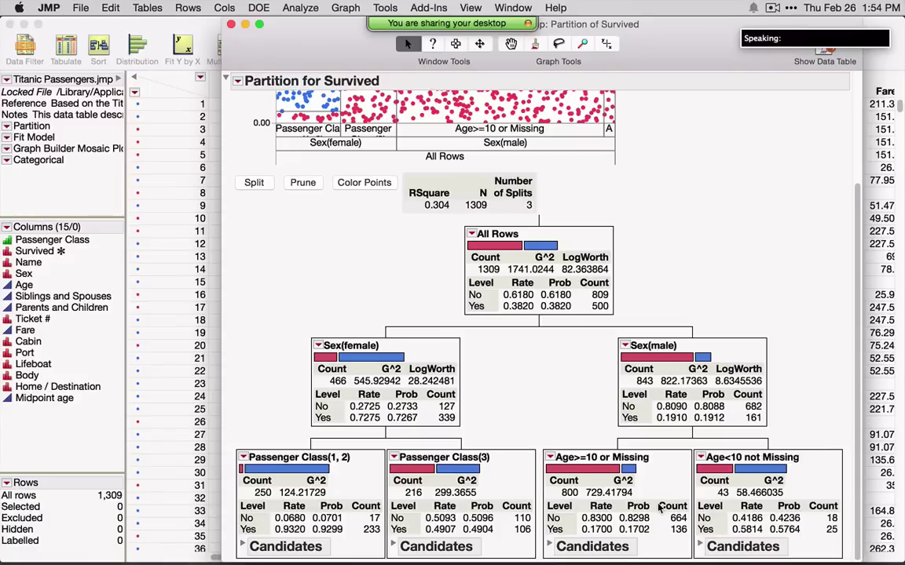
# Step: Close the partition report and the Titanic Passengers data table, and collapse the journal's Advanced Models section
pyautogui.click(231, 25)
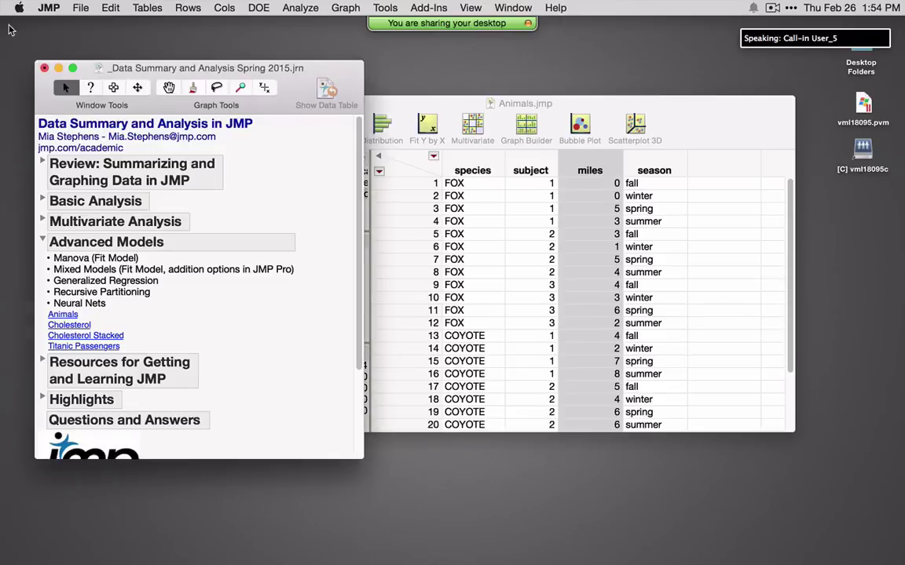
pyautogui.click(9, 25)
pyautogui.click(43, 241)
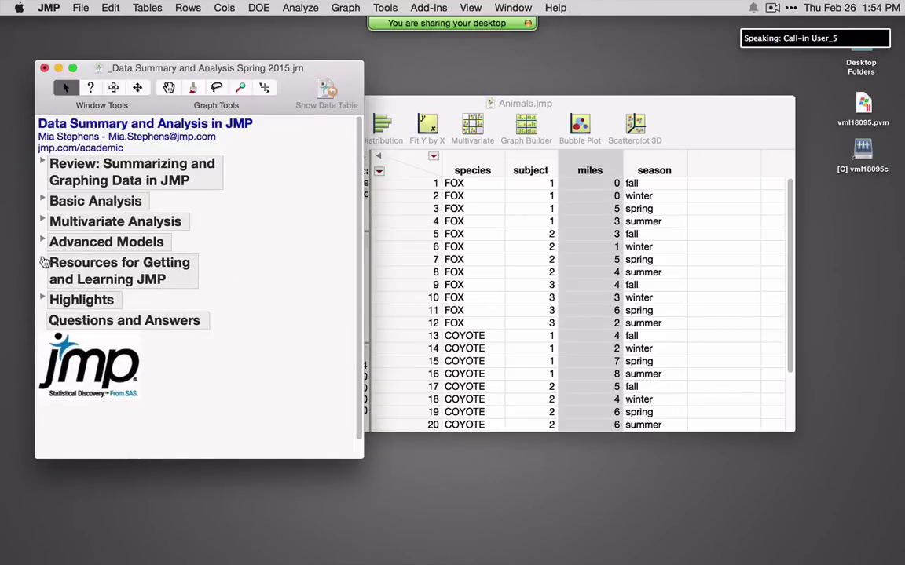
# Step: Expand the journal's Resources for Getting and Learning JMP, How to Get JMP? and Highlights sections, and enlarge the journal window
pyautogui.click(43, 262)
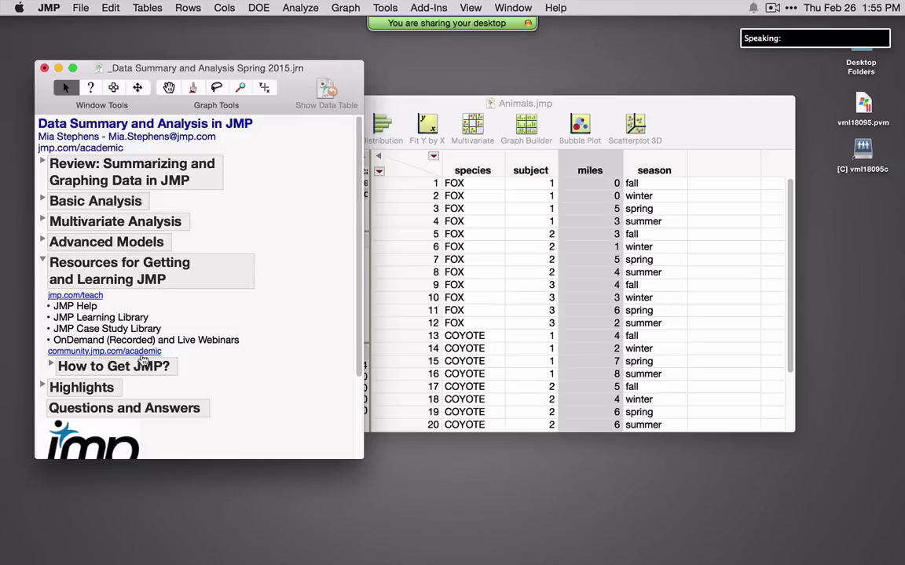
pyautogui.click(51, 367)
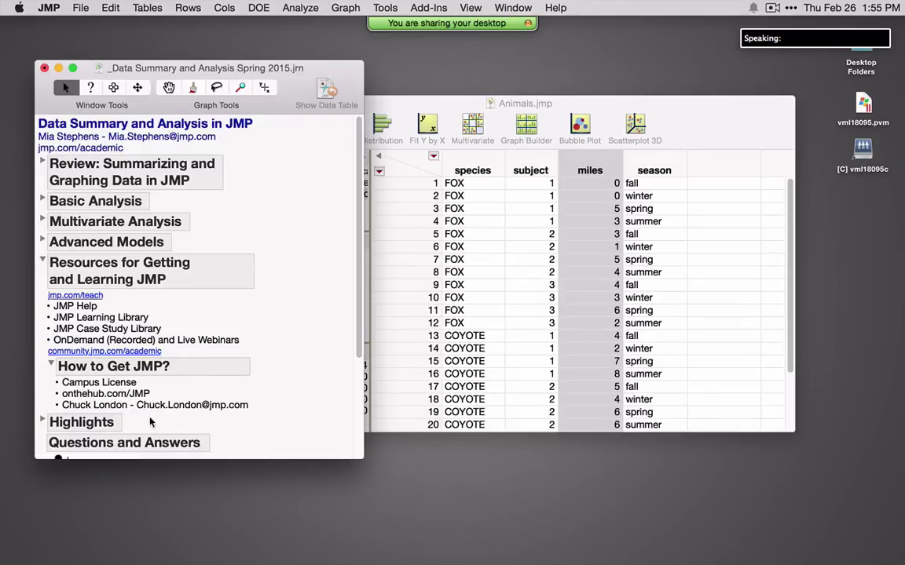
pyautogui.moveTo(142, 419); pyautogui.dragTo(252, 420)
pyautogui.moveTo(362, 458); pyautogui.dragTo(453, 534)
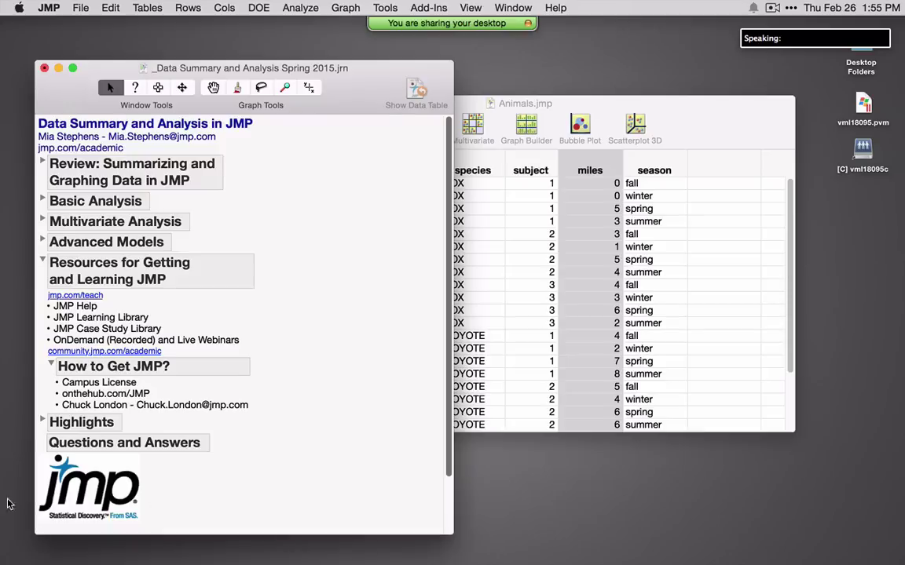
pyautogui.click(42, 422)
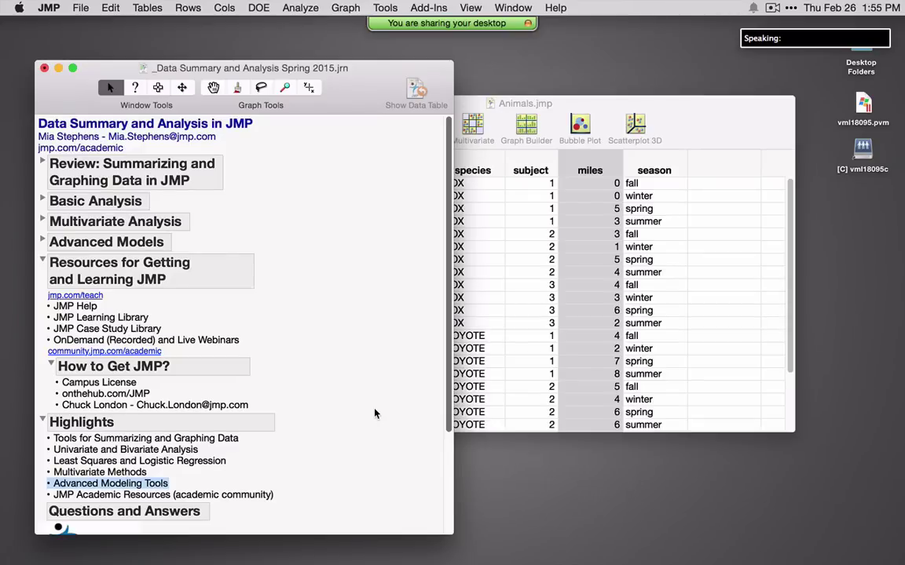
# Step: Look through the available Modeling analysis platforms, such as Partition, Neural and Time Series, without launching one
pyautogui.click(300, 8)
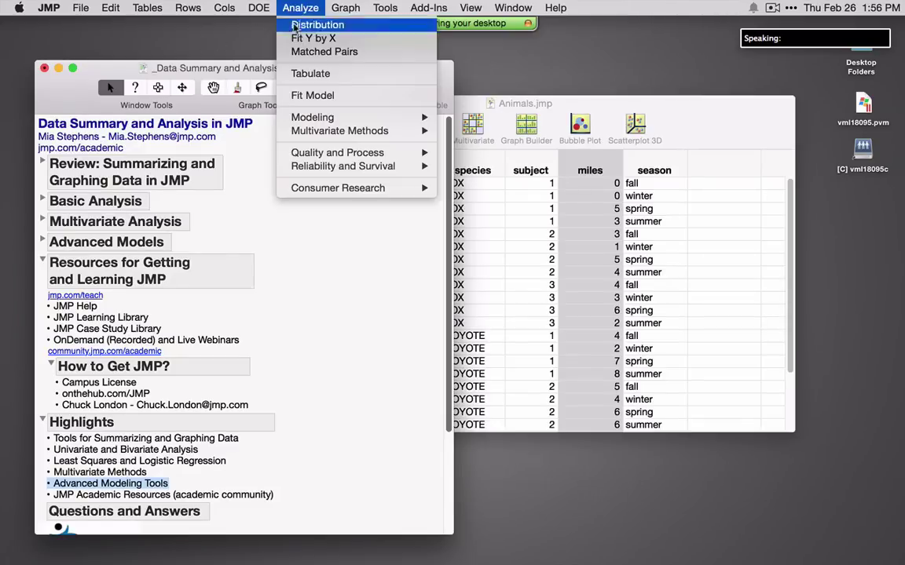
pyautogui.moveTo(333, 135)
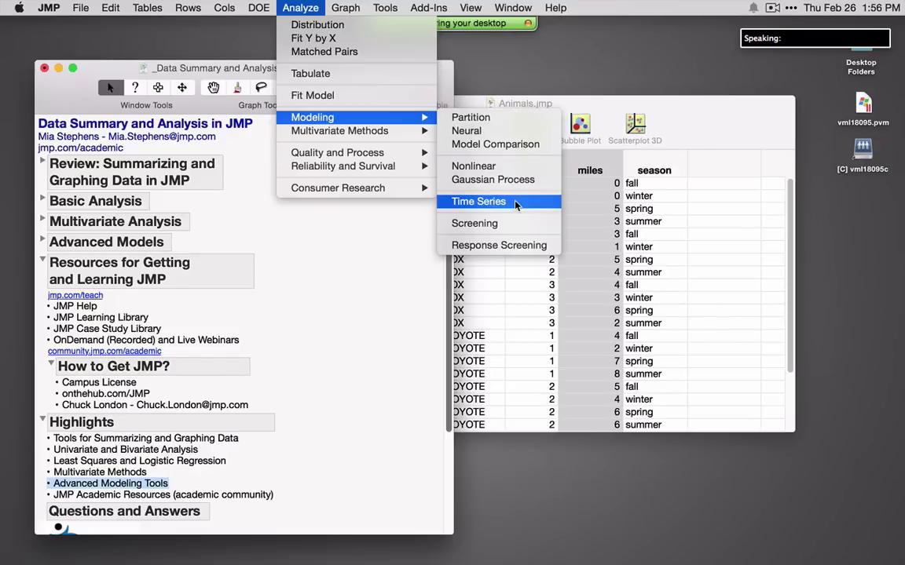
pyautogui.click(356, 329)
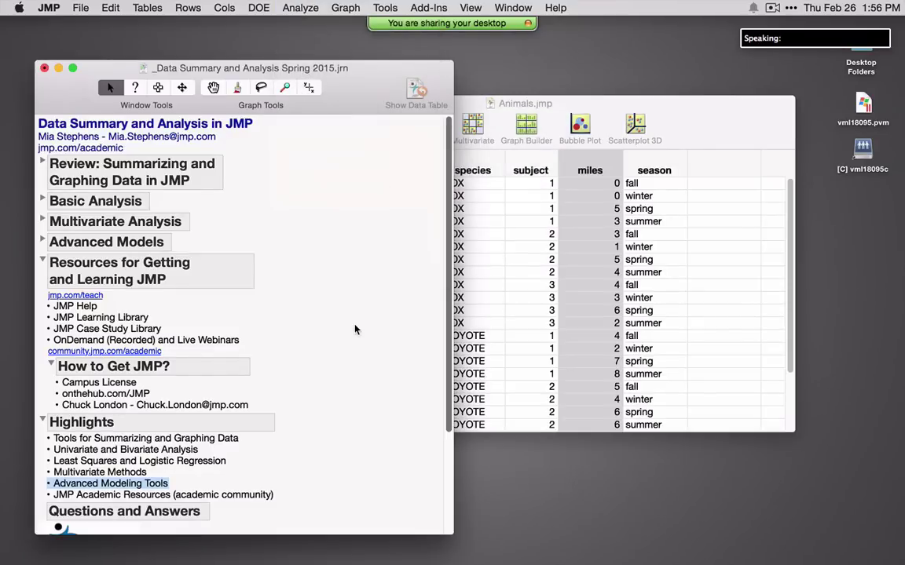